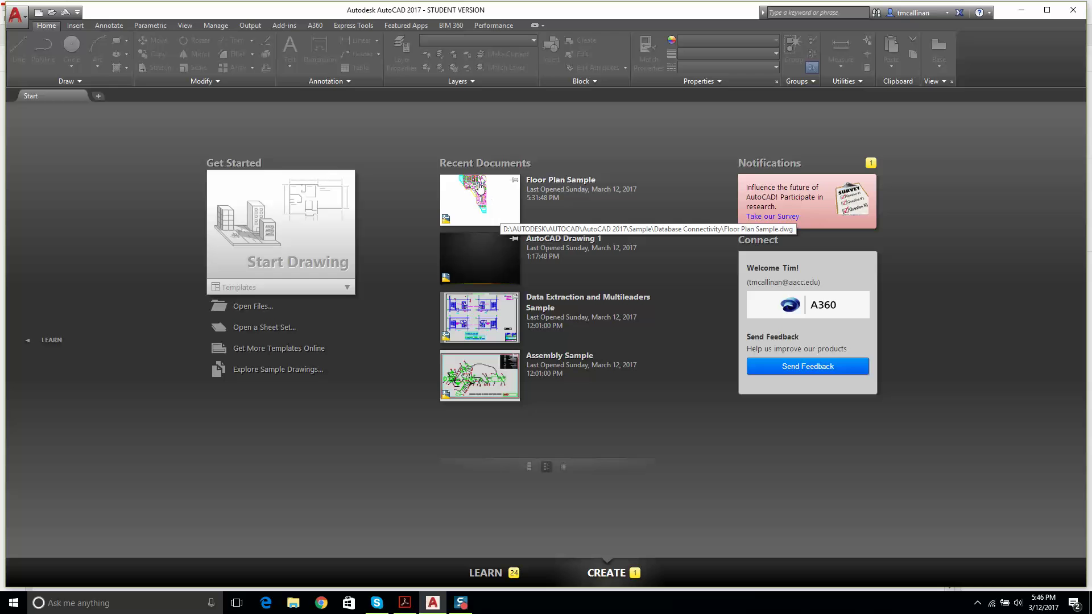
Create a new drawing from the acad template.
click(38, 14)
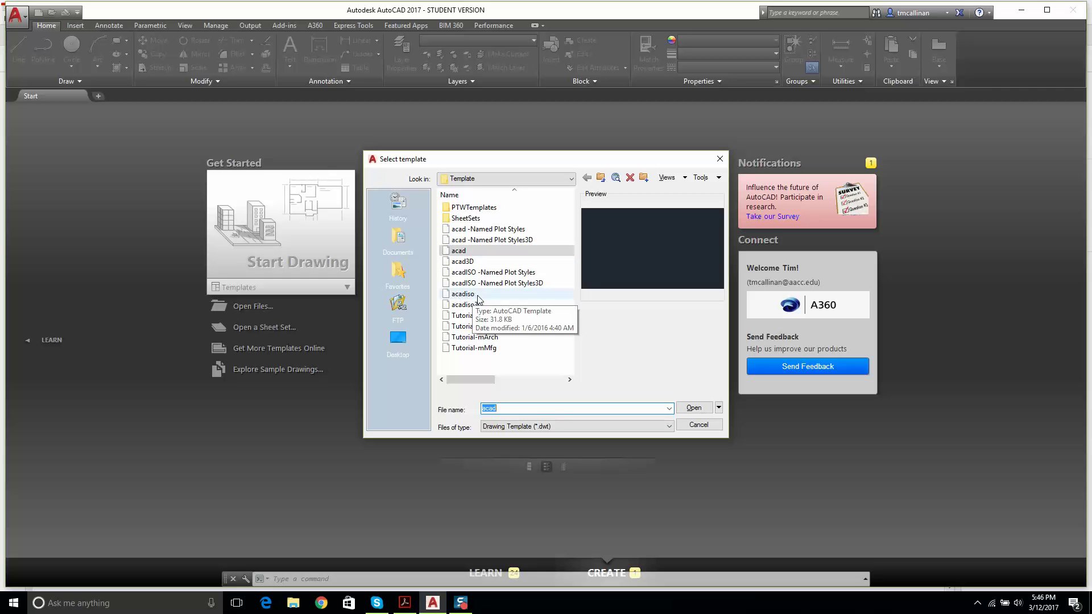
double_click(460, 251)
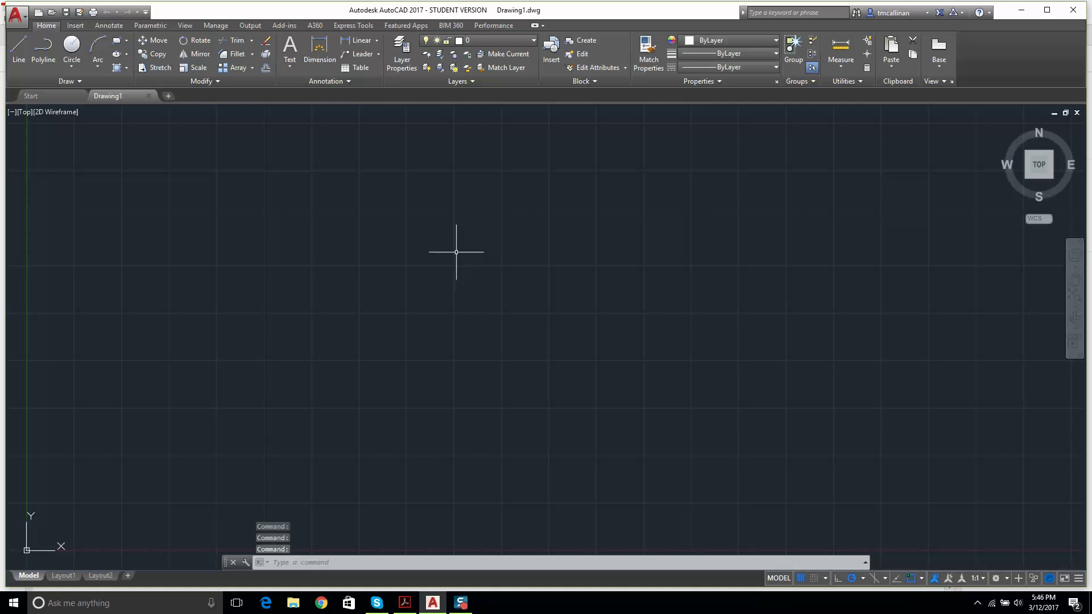
scroll(461, 251, down, 2)
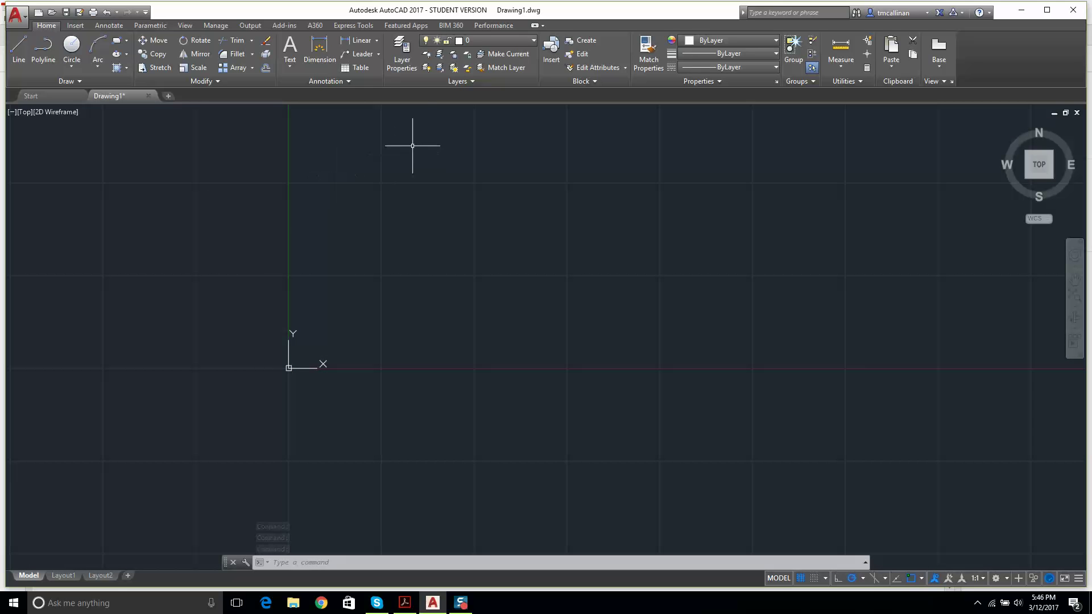
Create a new layer named CONST 1 and set its color to yellow.
click(398, 50)
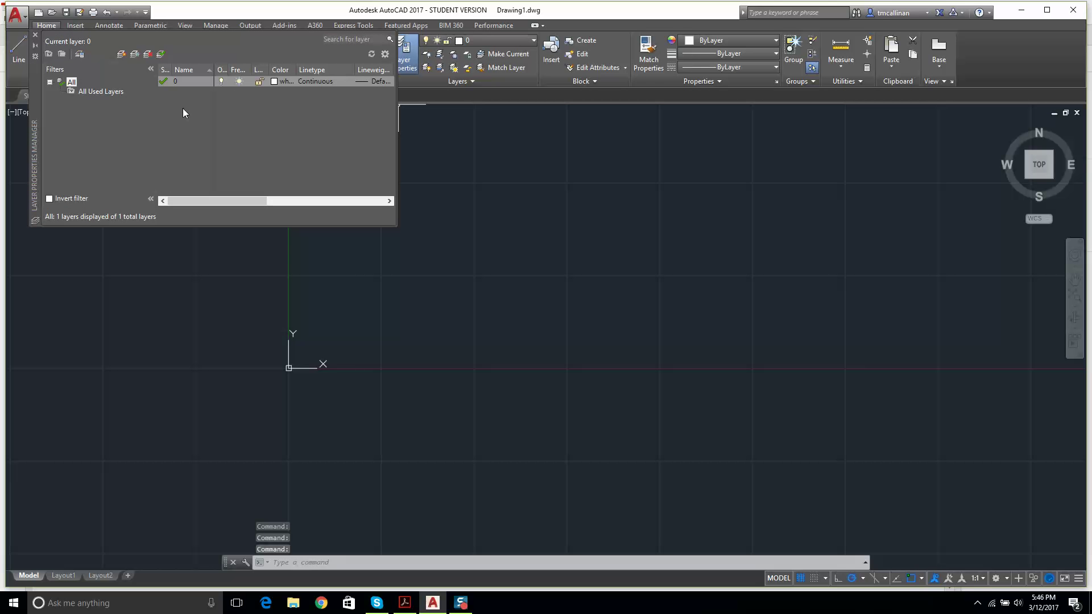
right_click(183, 112)
click(269, 153)
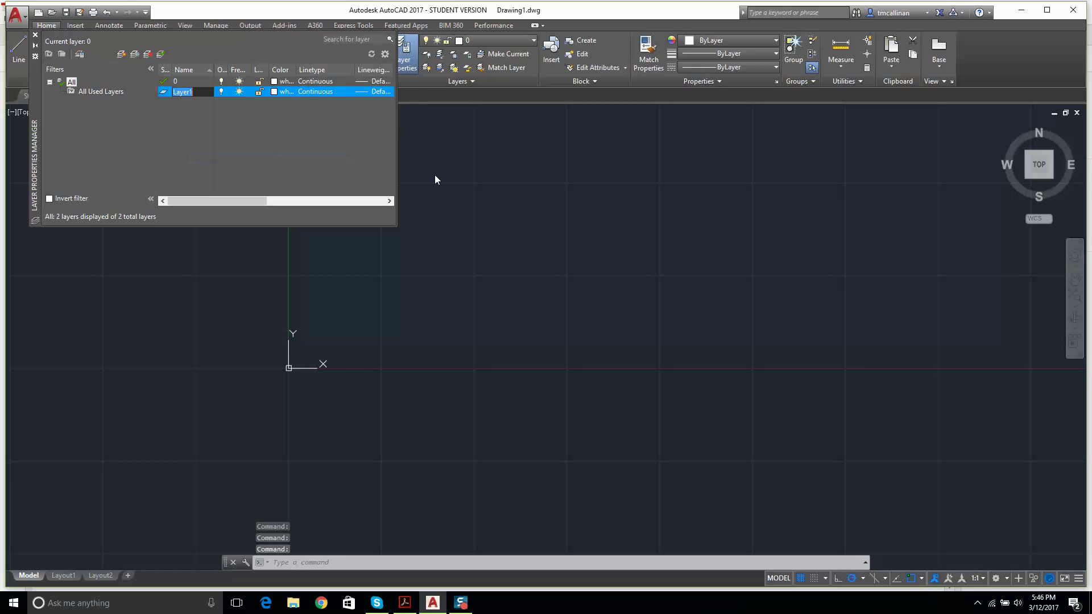
text(CONST 1)
click(275, 92)
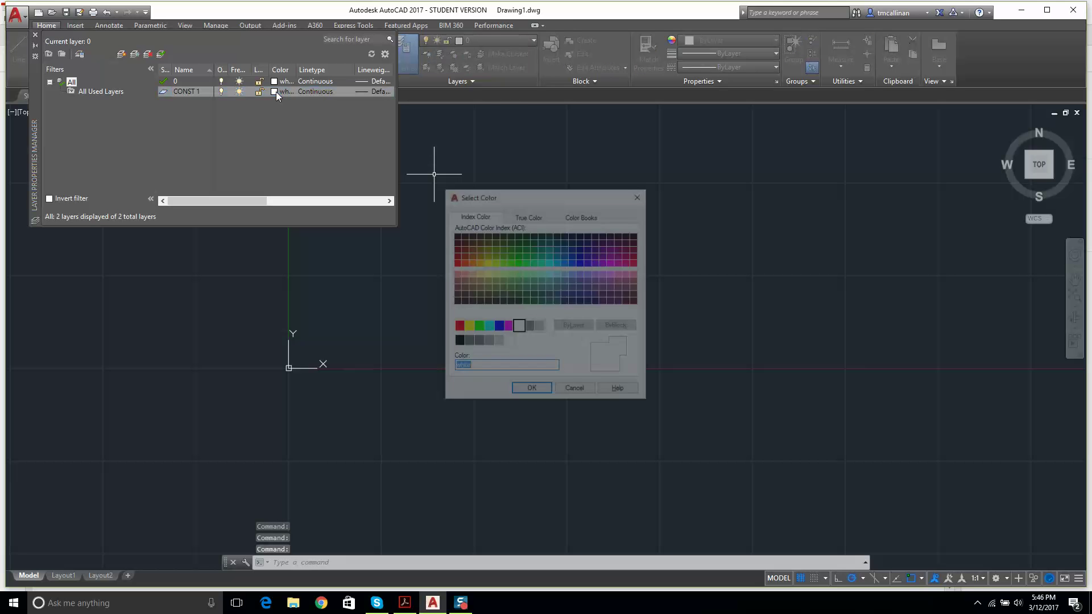
click(467, 326)
click(531, 391)
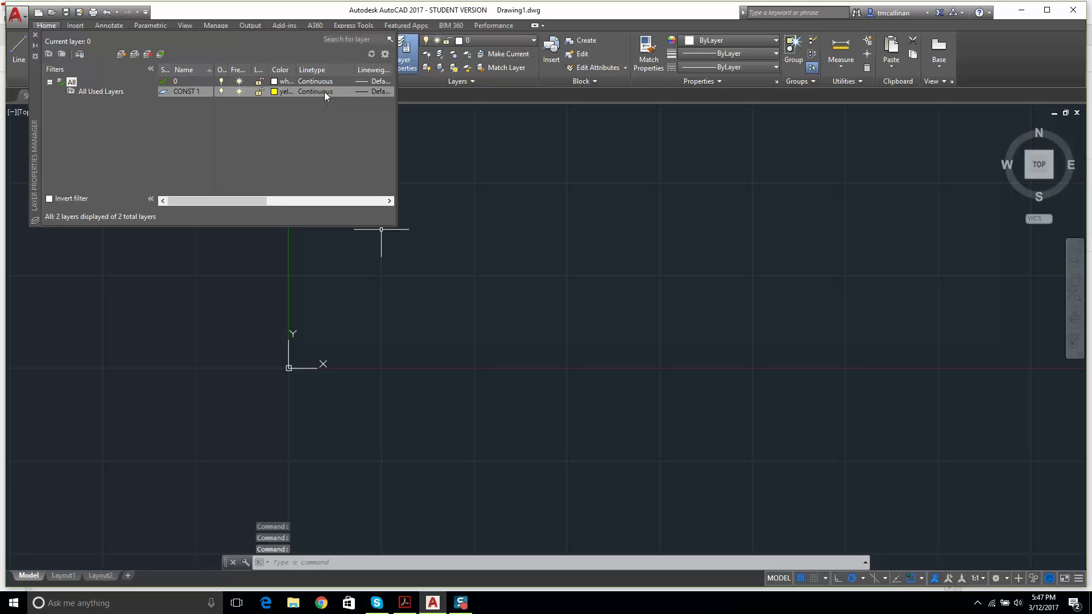
Make CONST 1 the current layer and close the layer properties manager.
click(166, 93)
double_click(166, 93)
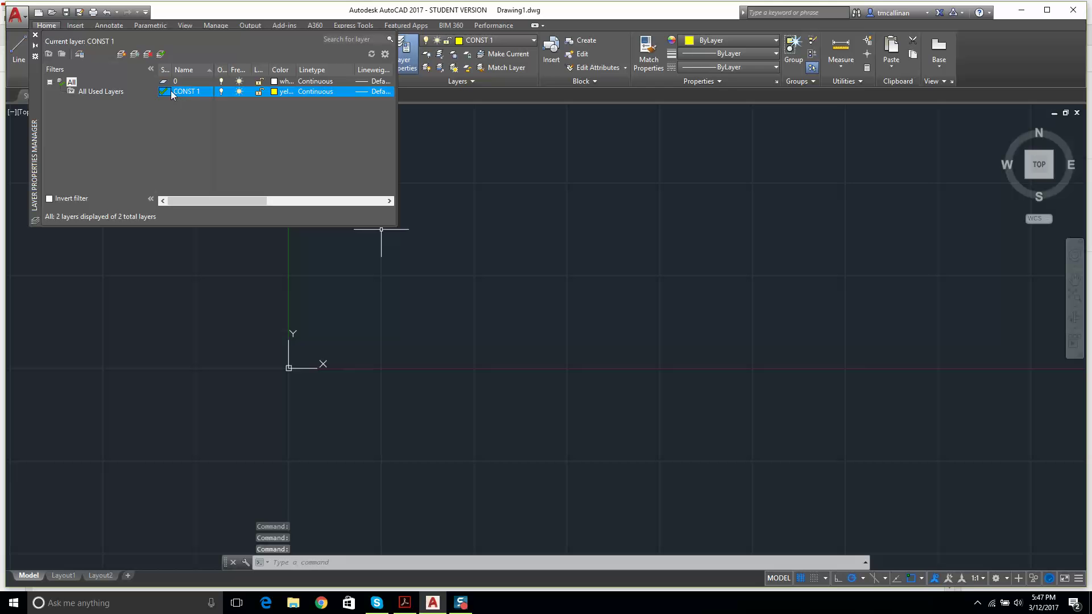
click(36, 35)
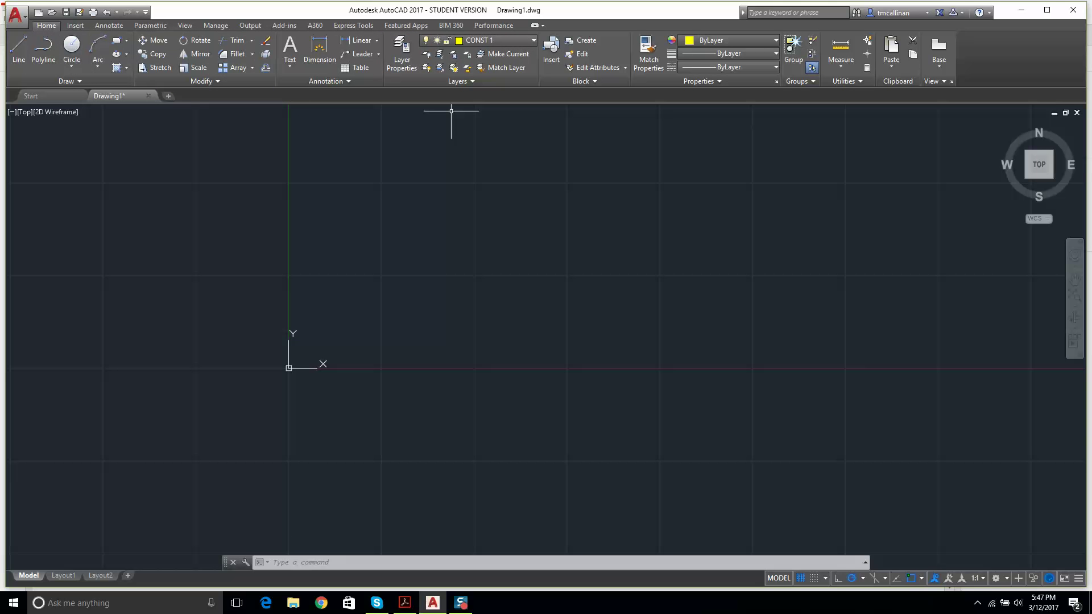
click(79, 82)
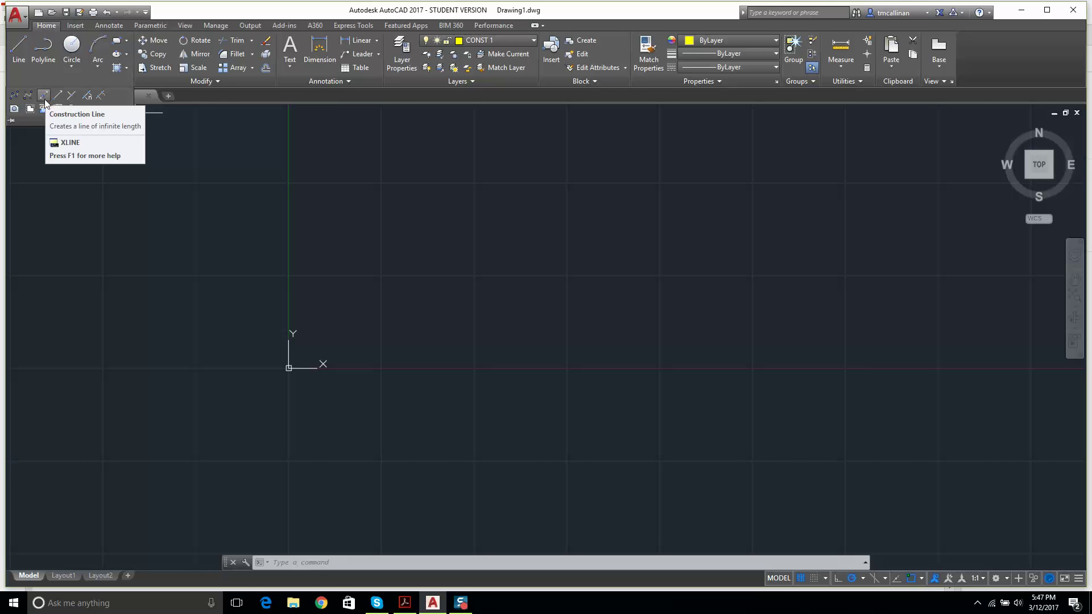
key(Escape)
key(Escape)
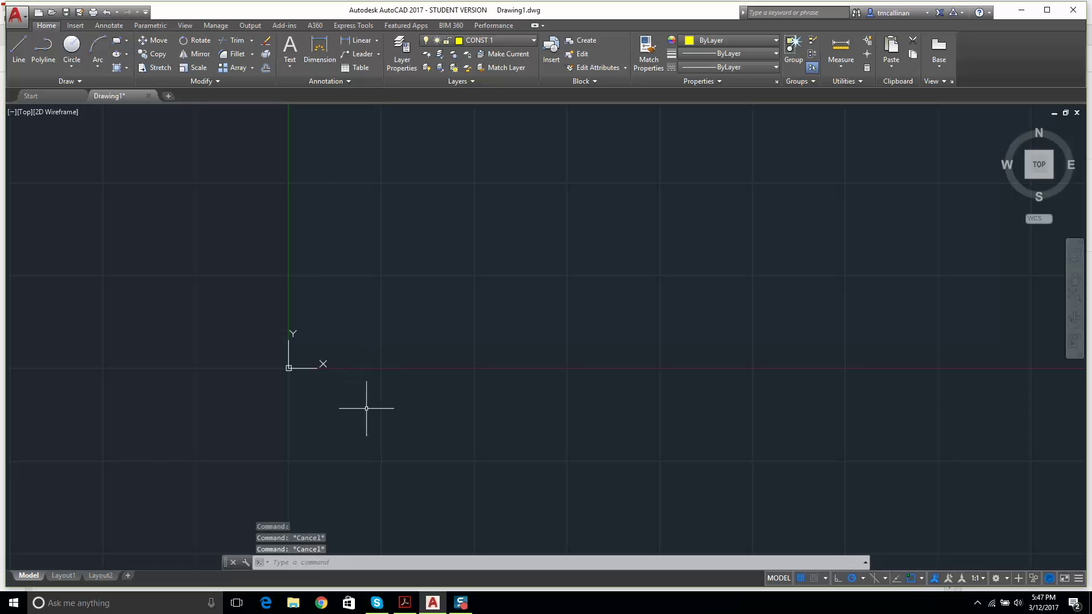
Draw one horizontal and one vertical construction line through the origin 0,0 with XLINE.
click(312, 563)
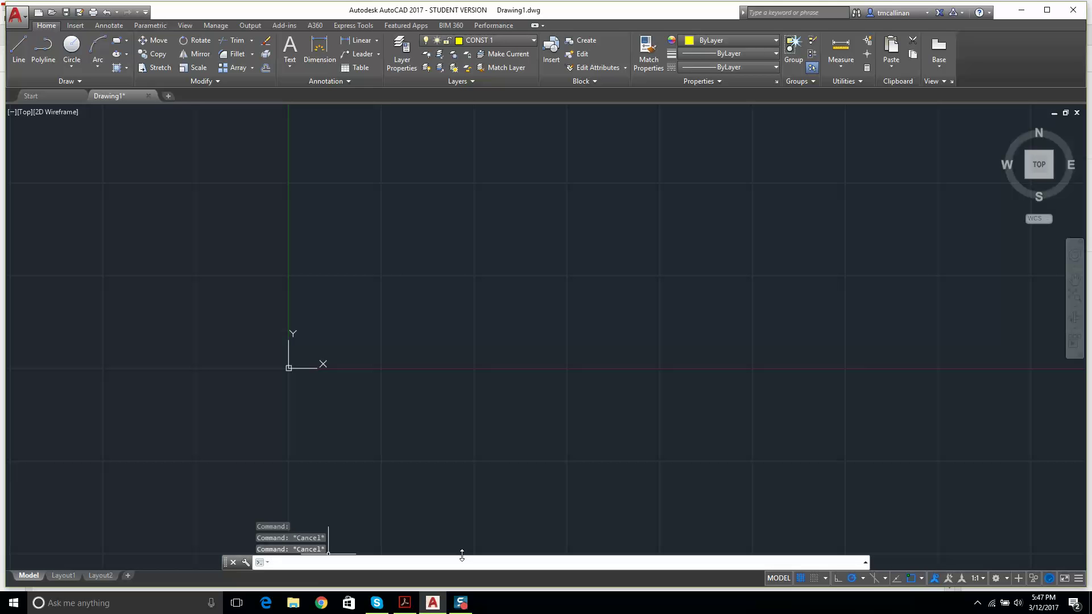
text(xline)
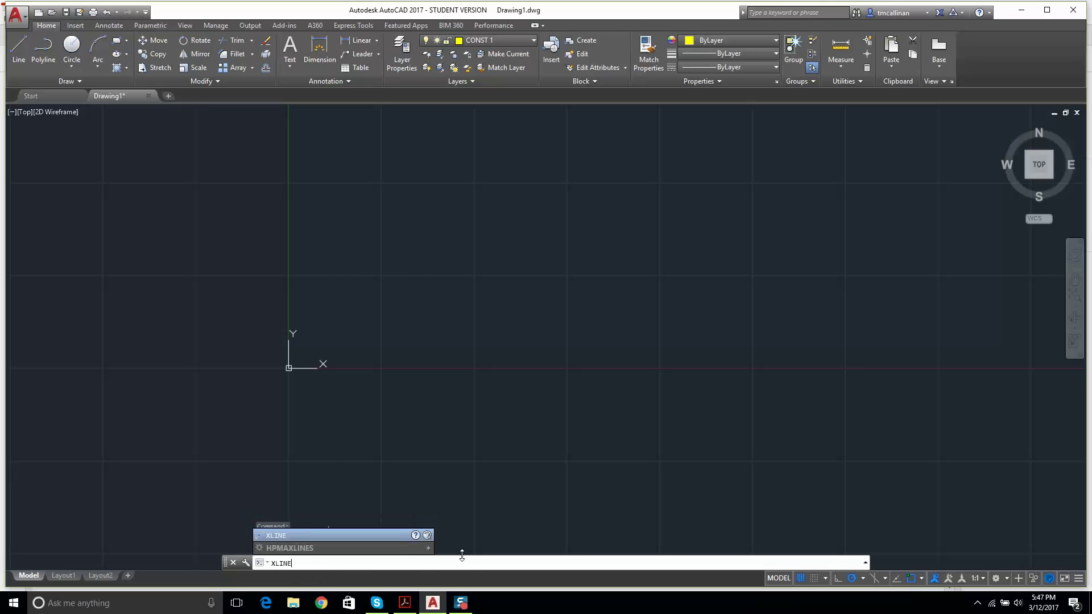
key(Return)
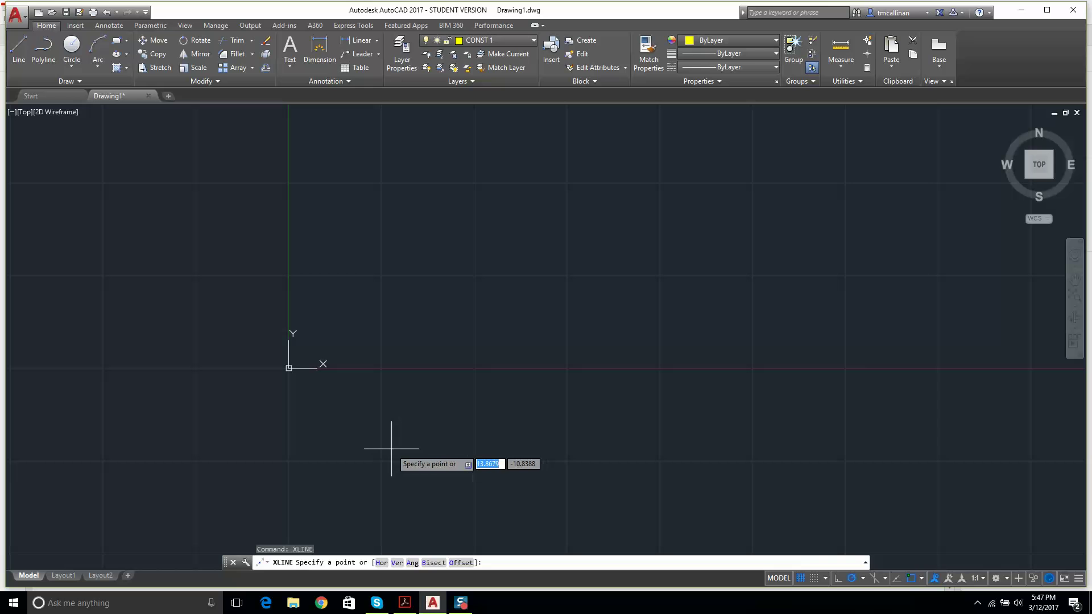
text(0,0)
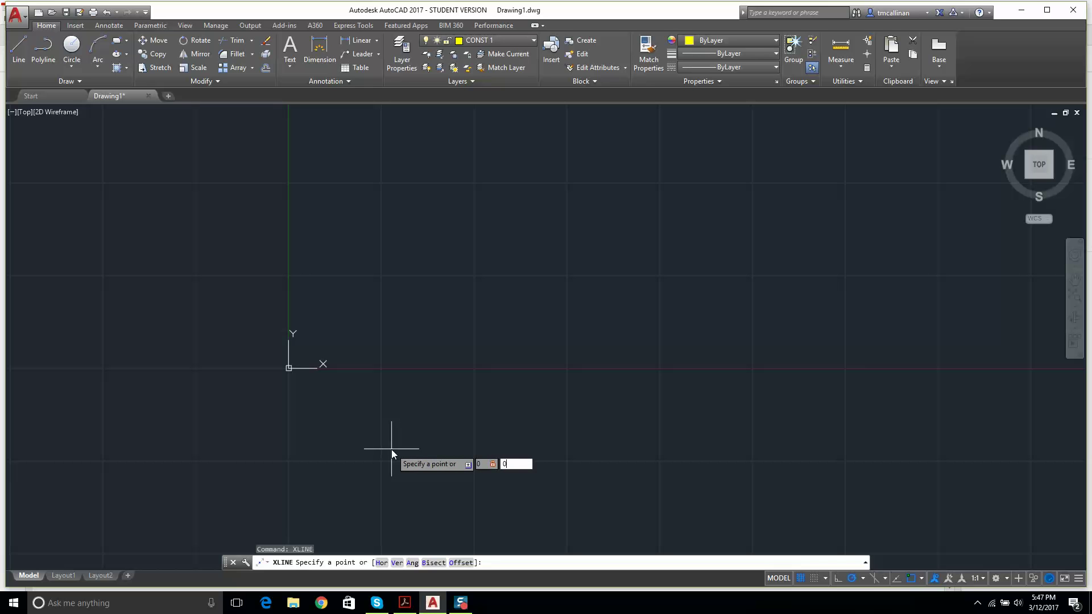
key(Return)
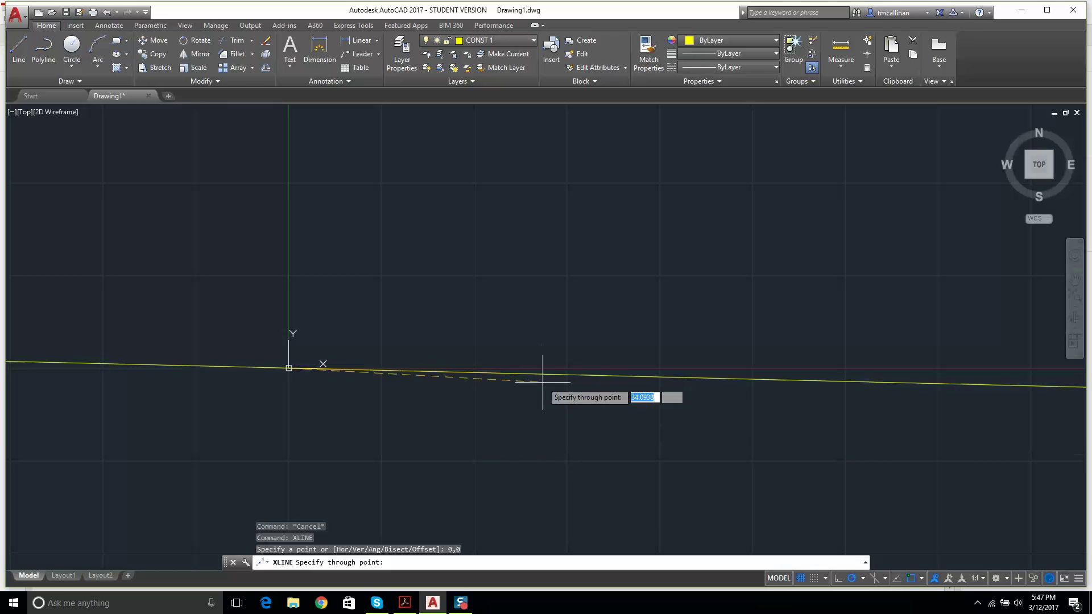
click(509, 368)
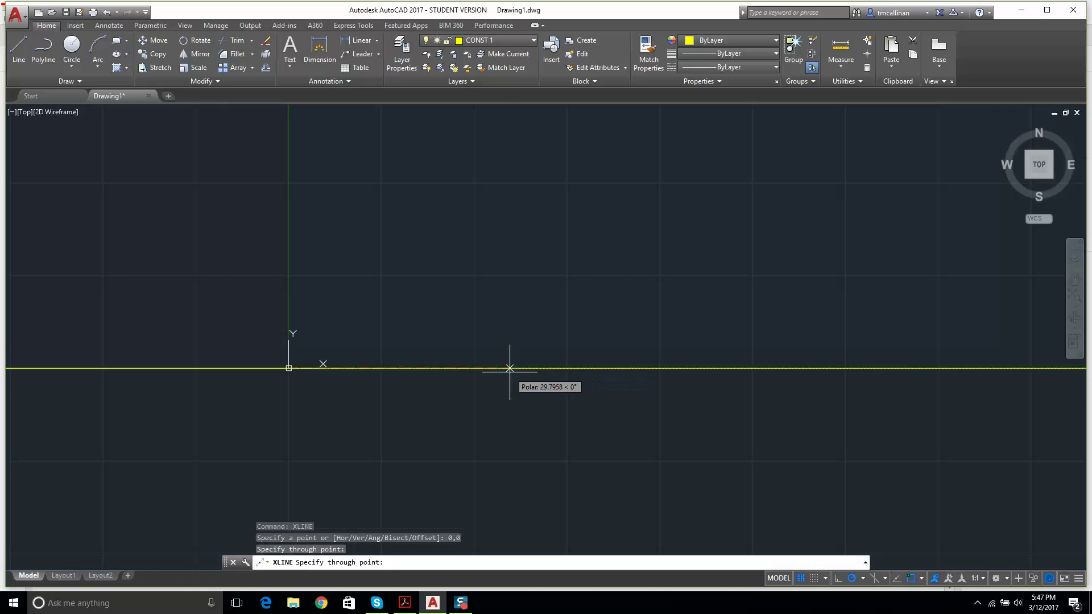
click(289, 266)
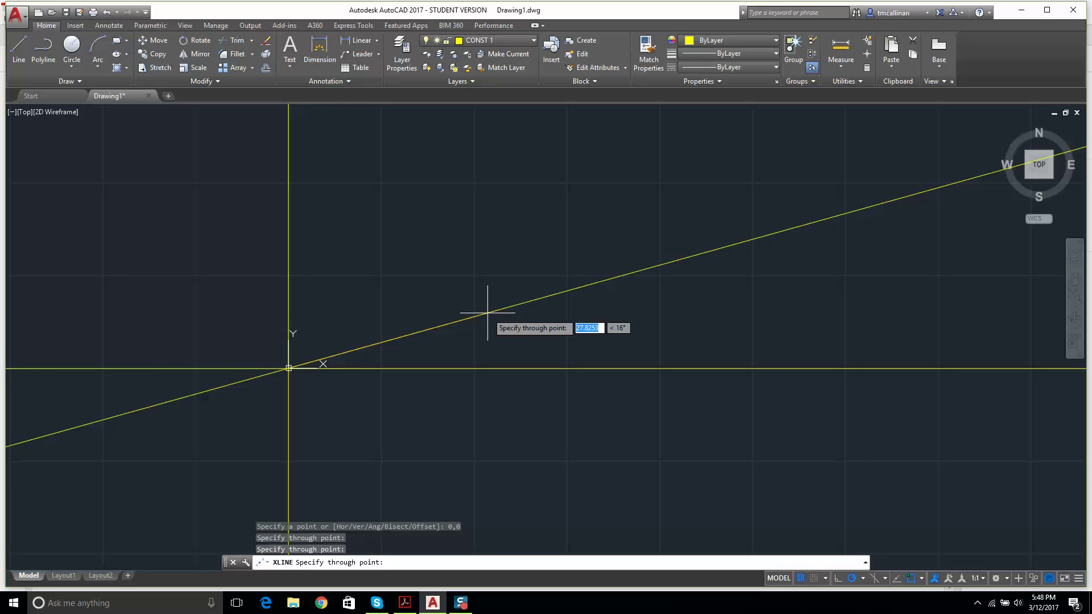
key(Escape)
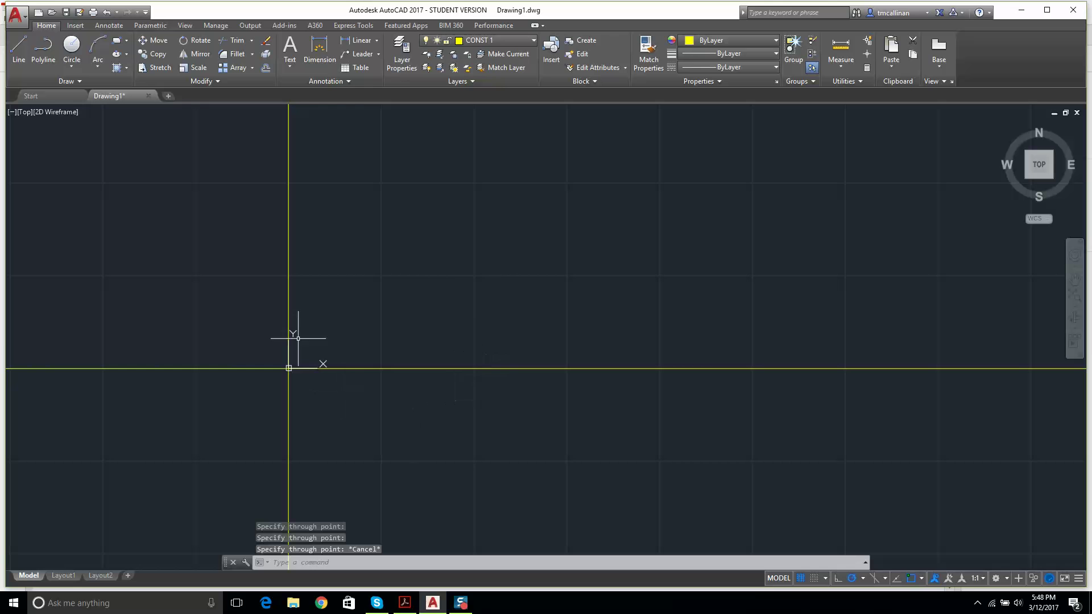
Turn off the display of the UCS icon at the origin.
scroll(287, 334, down, 1)
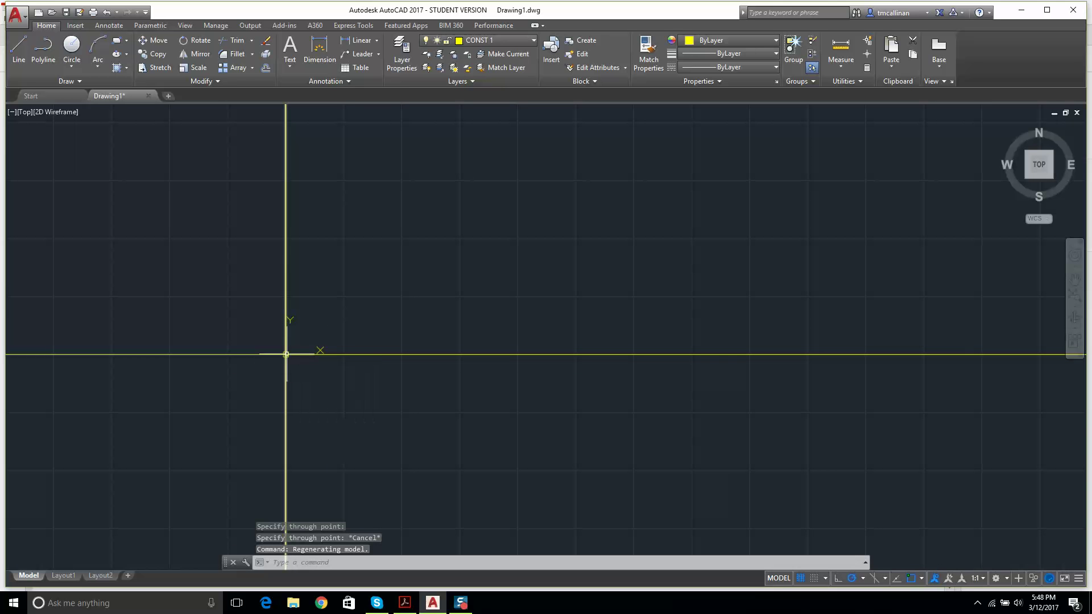
right_click(286, 355)
mouse_move(352, 502)
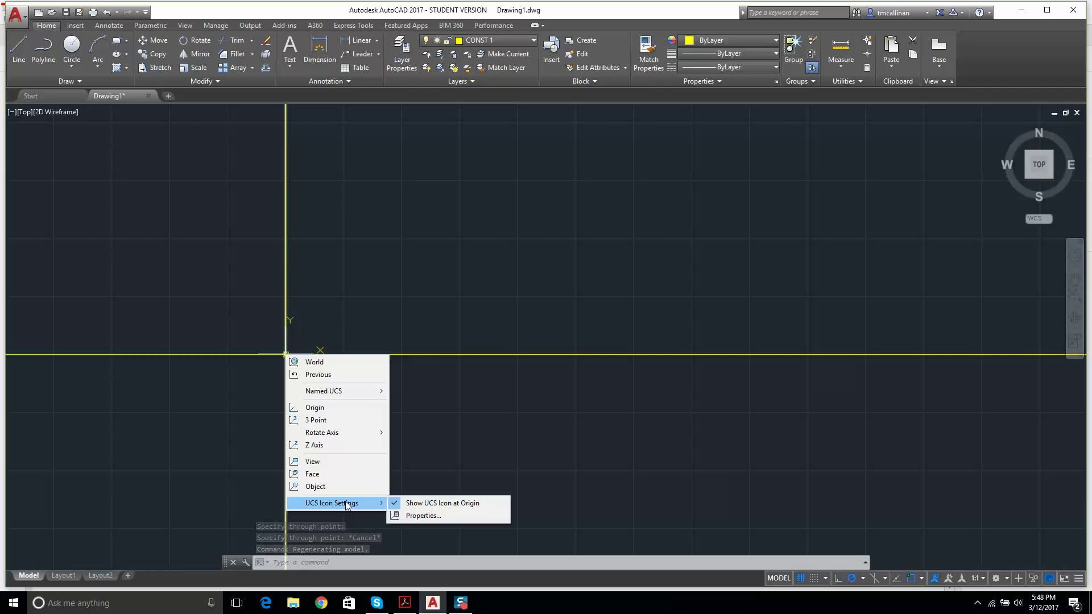
click(431, 503)
key(Escape)
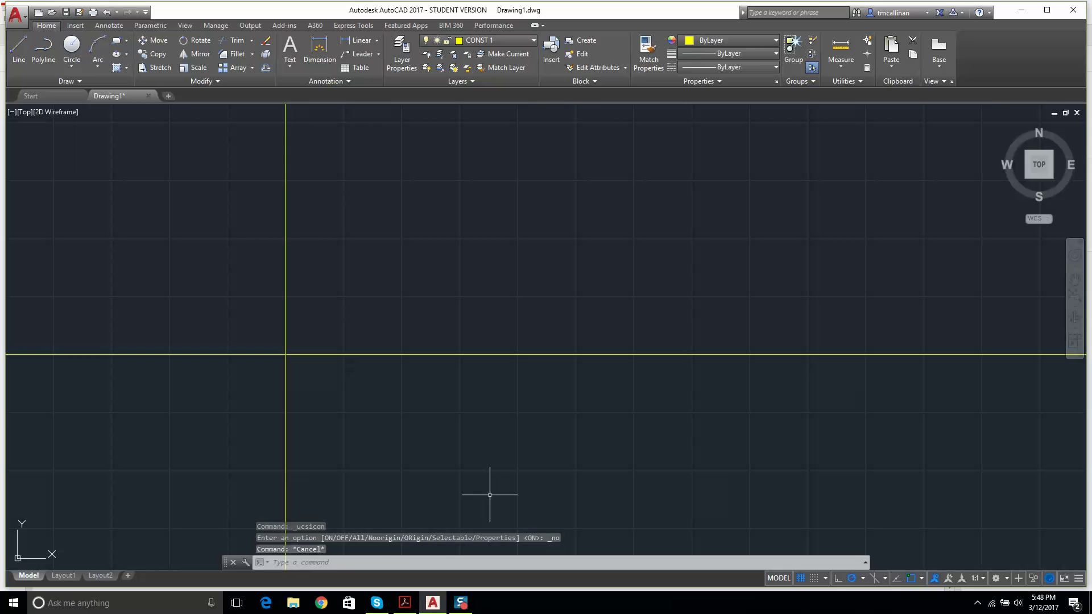
Check the V-block dimensions in the Adobe Acrobat exercise PDF, and in AutoCAD offset the vertical construction line 5.5 units to its right.
click(404, 603)
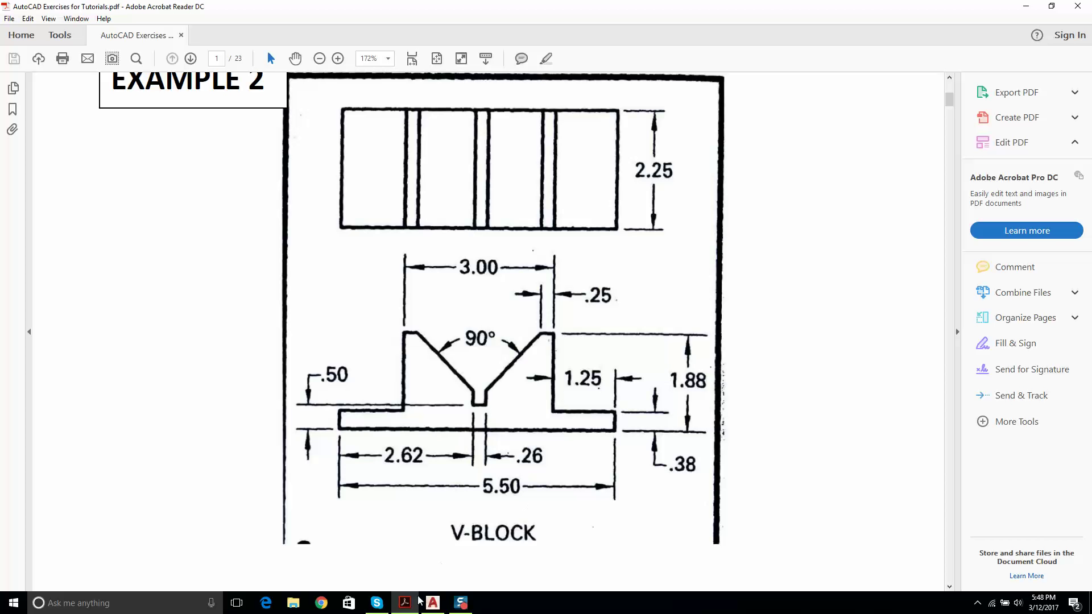
click(432, 602)
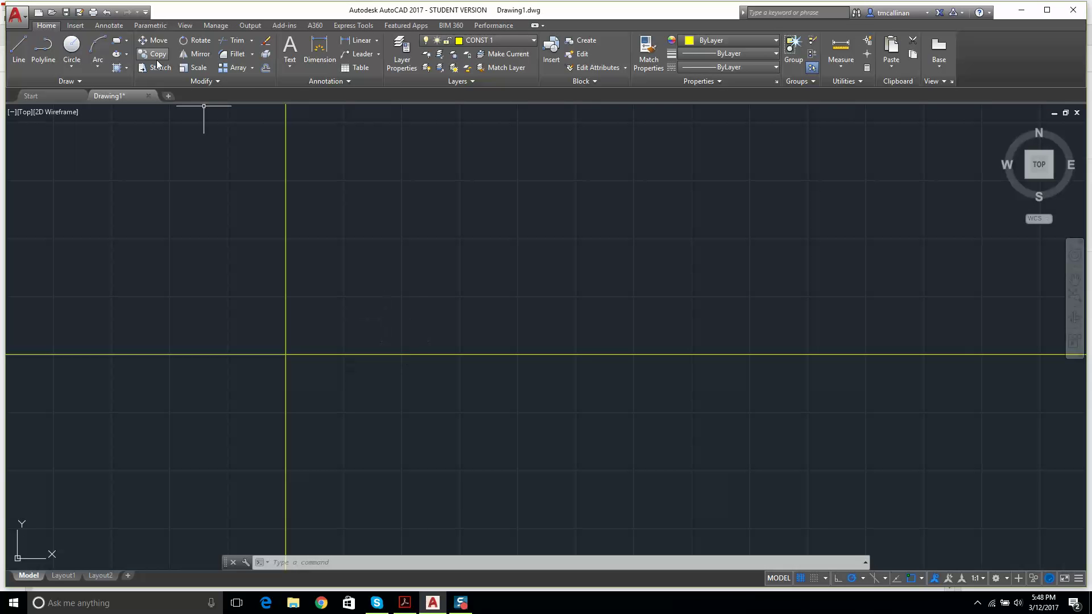
click(266, 69)
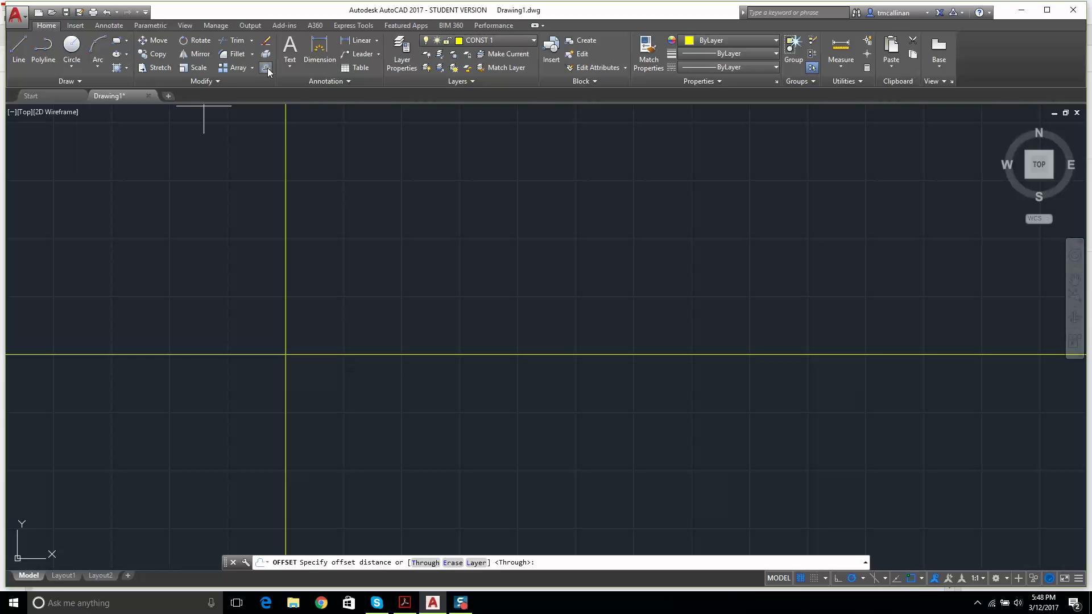
text(5.5)
key(Return)
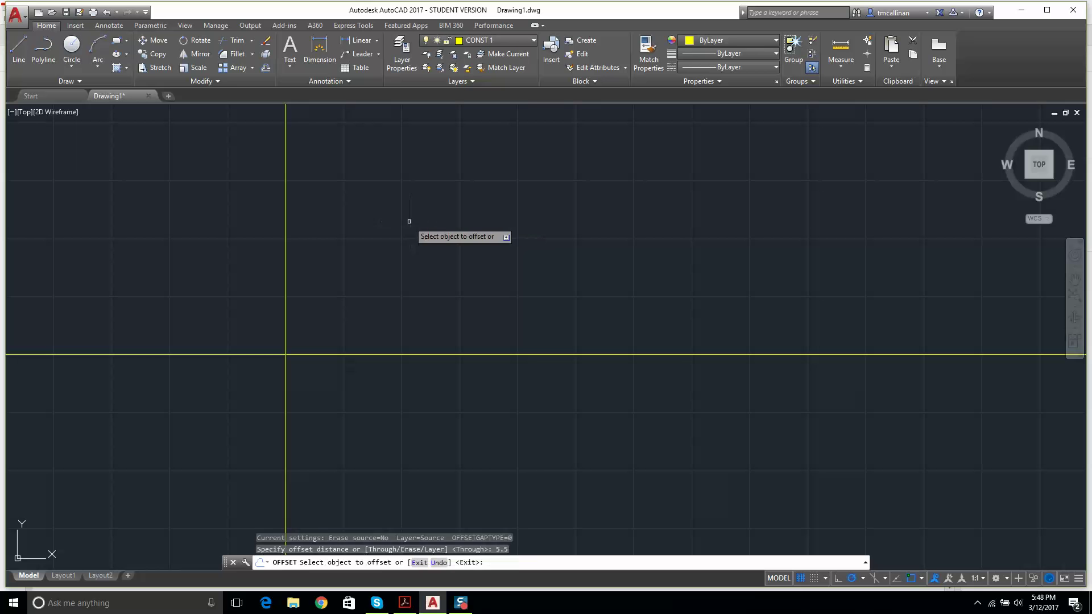
click(285, 243)
click(429, 263)
Offset the horizontal construction line through the origin 1.88 units upward.
scroll(222, 328, up, 2)
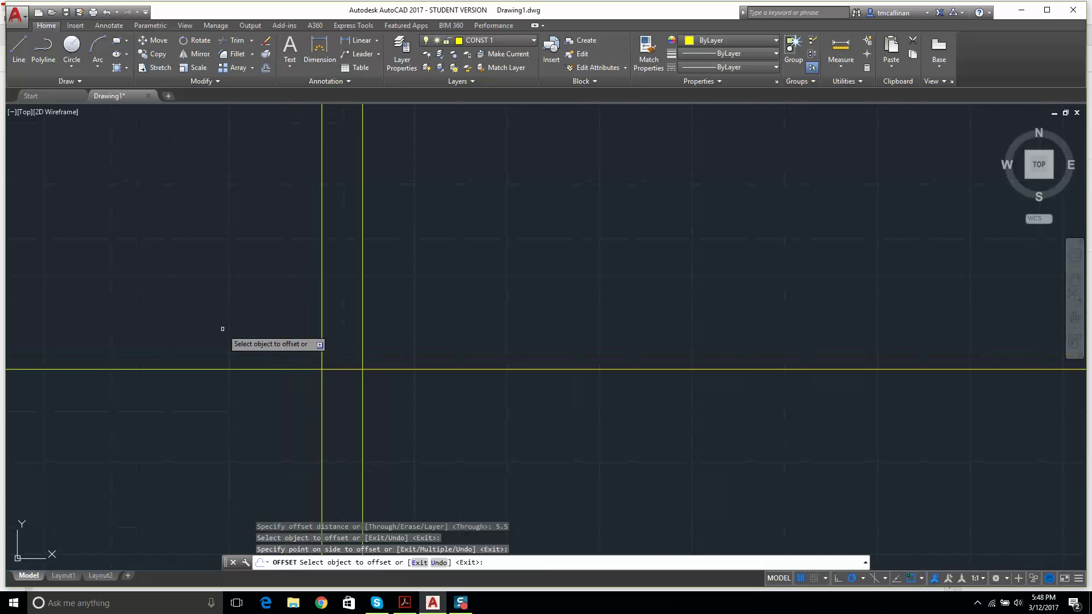
scroll(222, 329, up, 2)
click(265, 71)
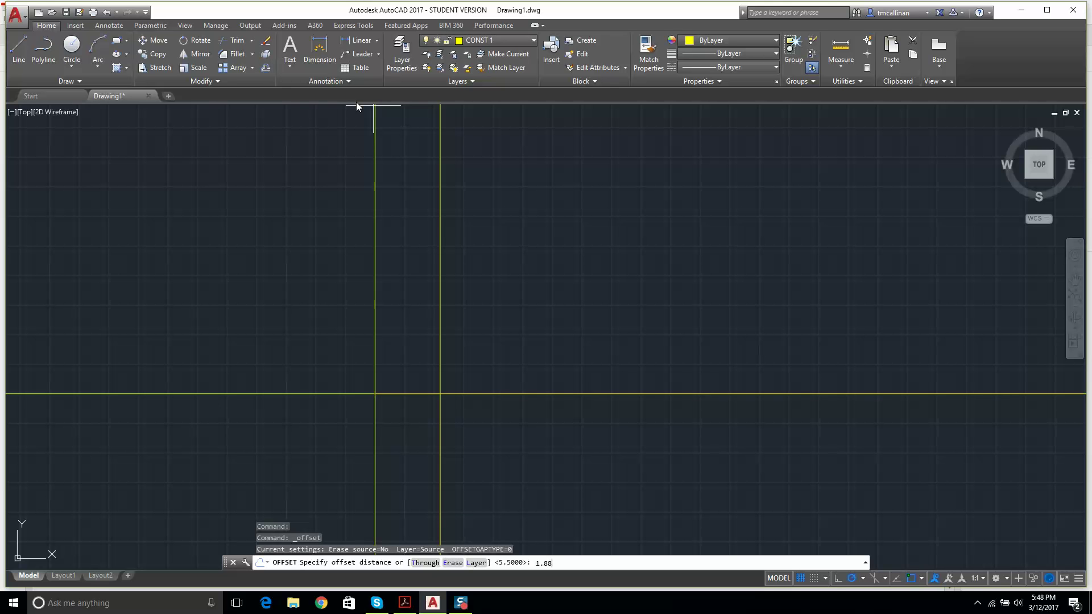
text(1.88)
key(Return)
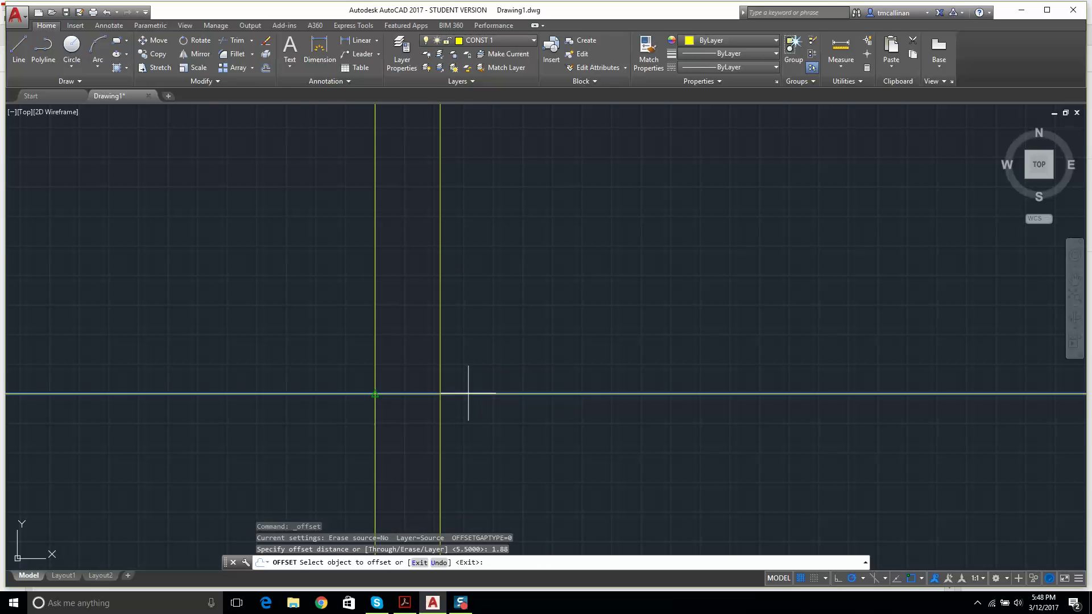
click(468, 393)
click(470, 378)
key(Escape)
Offset the upper horizontal construction line another 3 units upward for the spacing between the two views.
scroll(336, 378, up, 4)
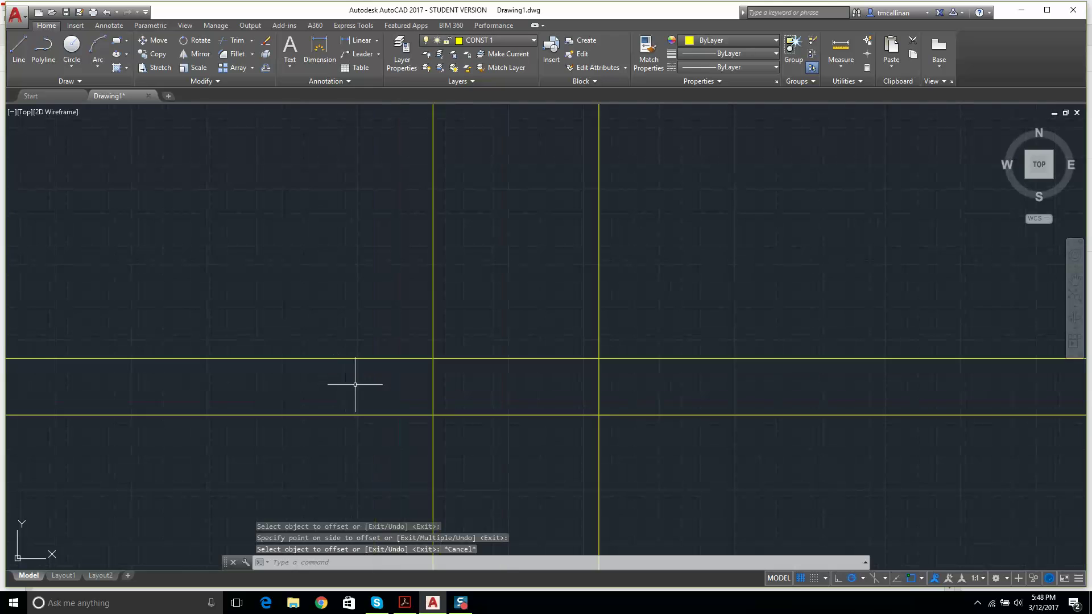
scroll(452, 384, up, 2)
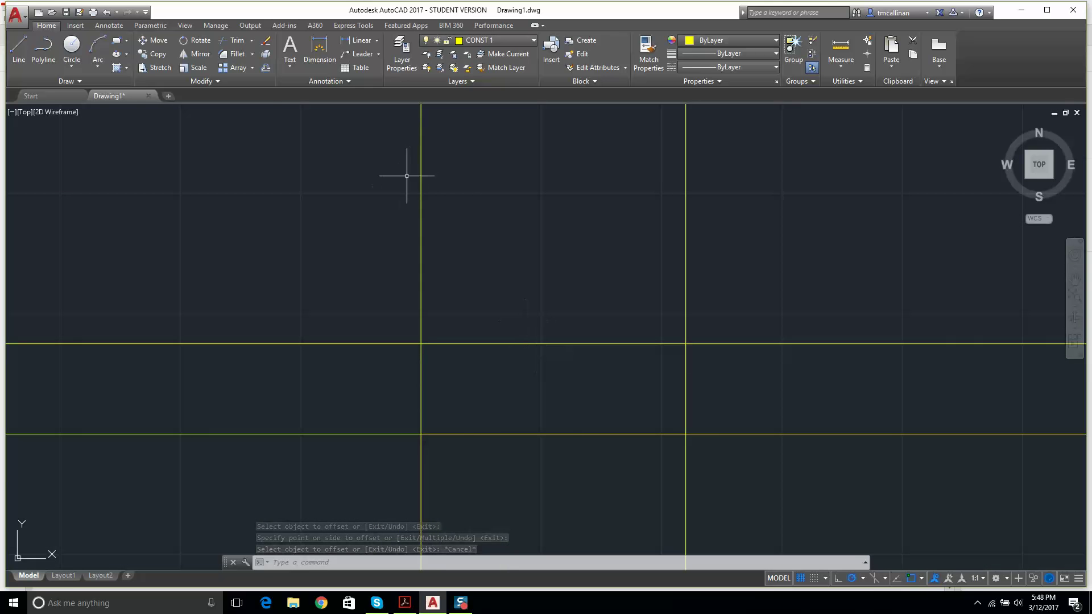
click(265, 67)
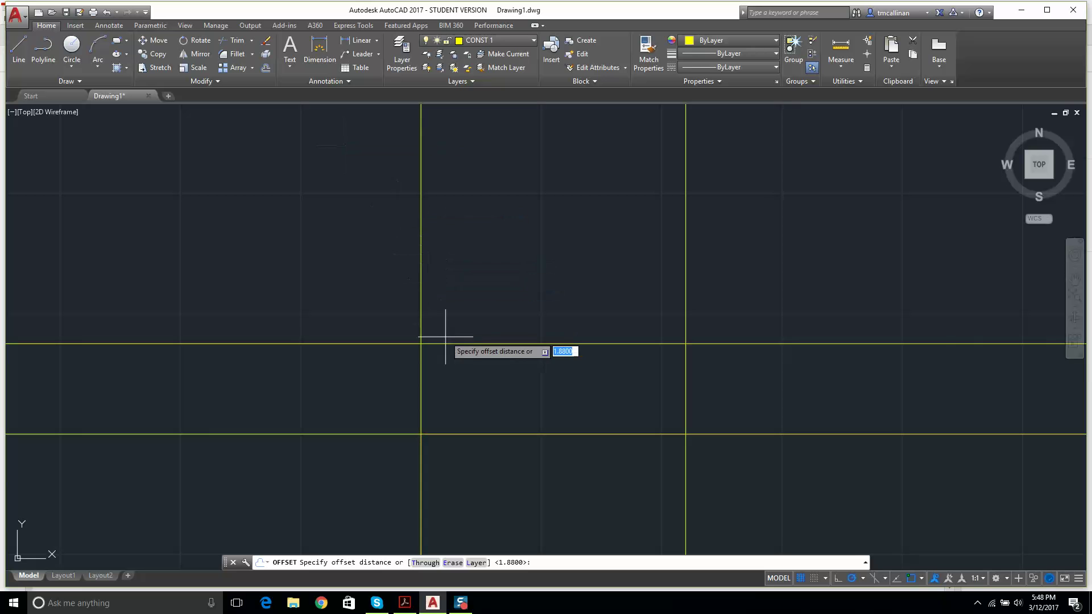
text(3)
key(Return)
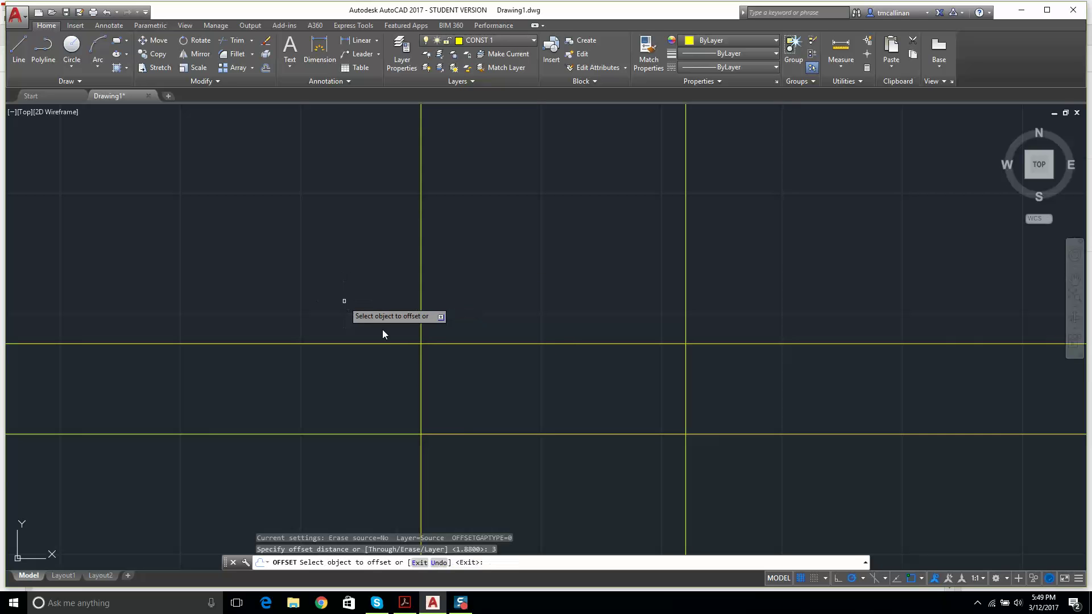
click(442, 344)
click(470, 268)
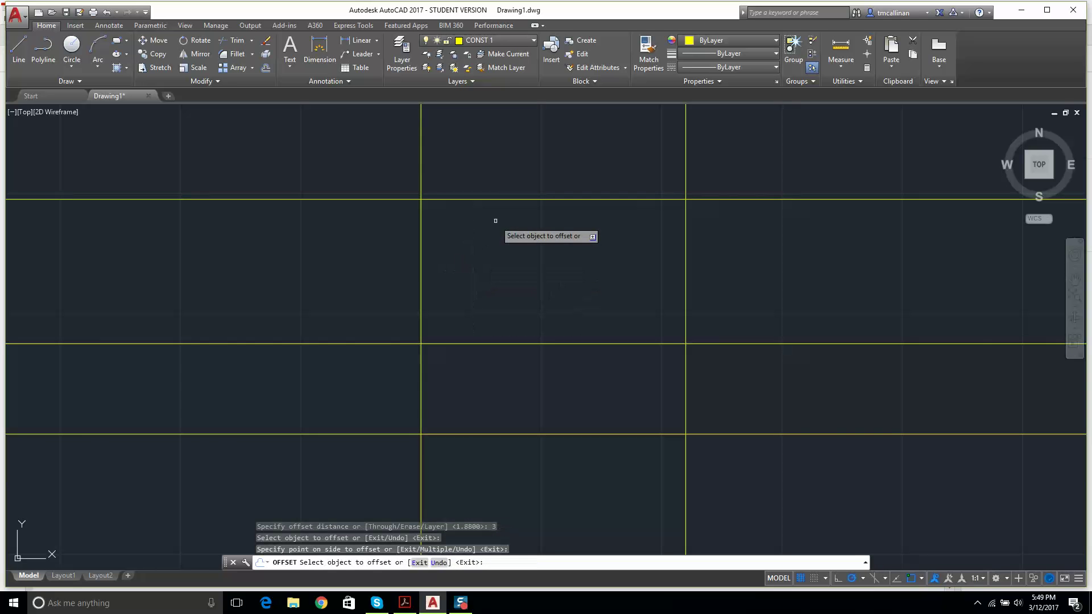
scroll(495, 221, down, 2)
key(Escape)
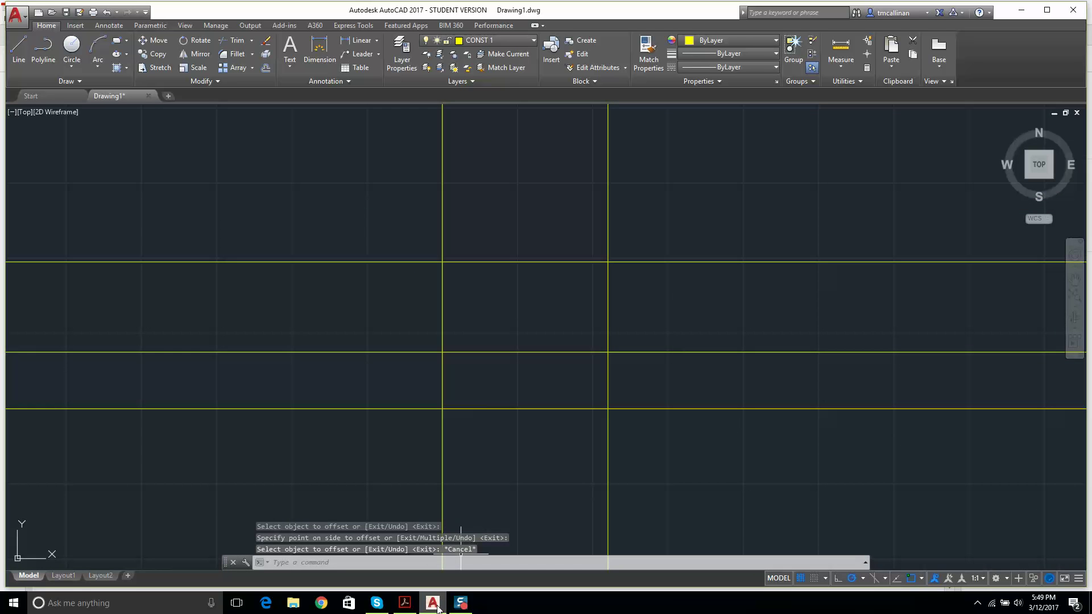
Check the top view's depth in the Adobe Acrobat exercise PDF, and in AutoCAD offset the uppermost horizontal construction line 2.25 units upward.
click(405, 603)
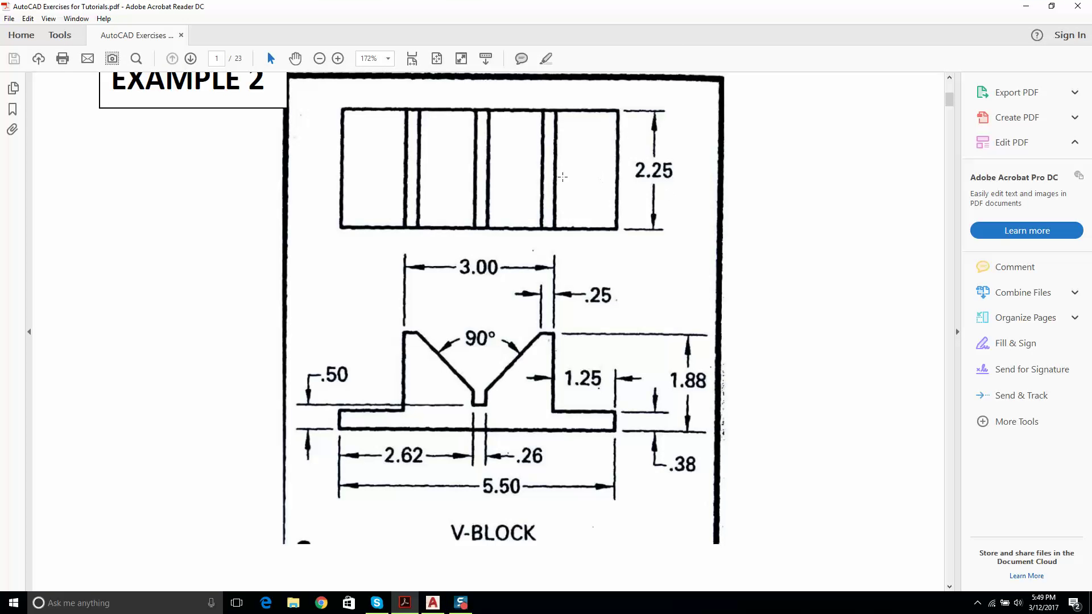
click(433, 603)
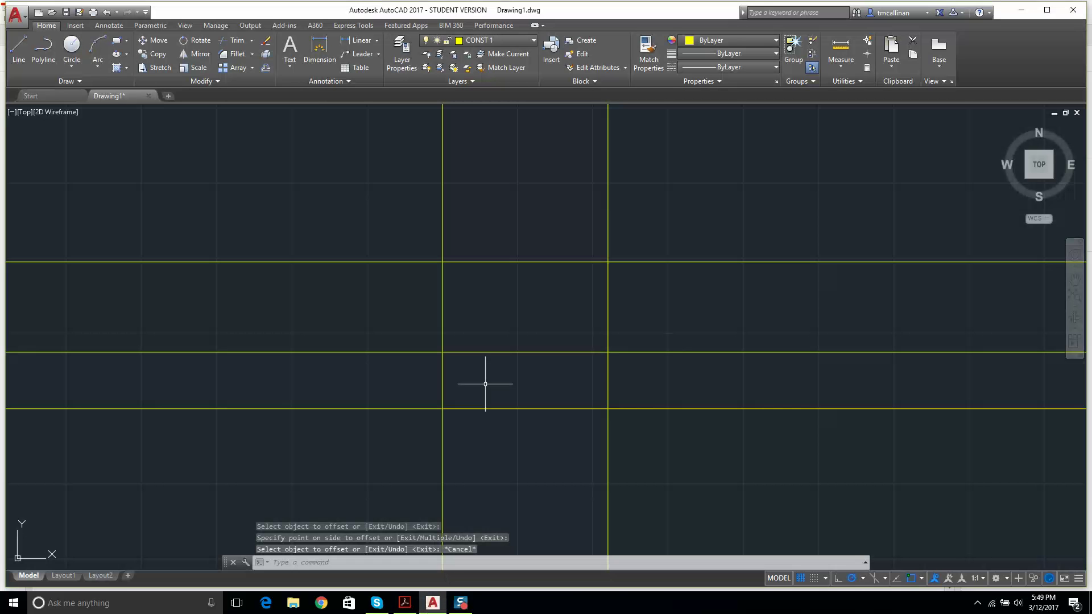
click(266, 68)
text(2.2)
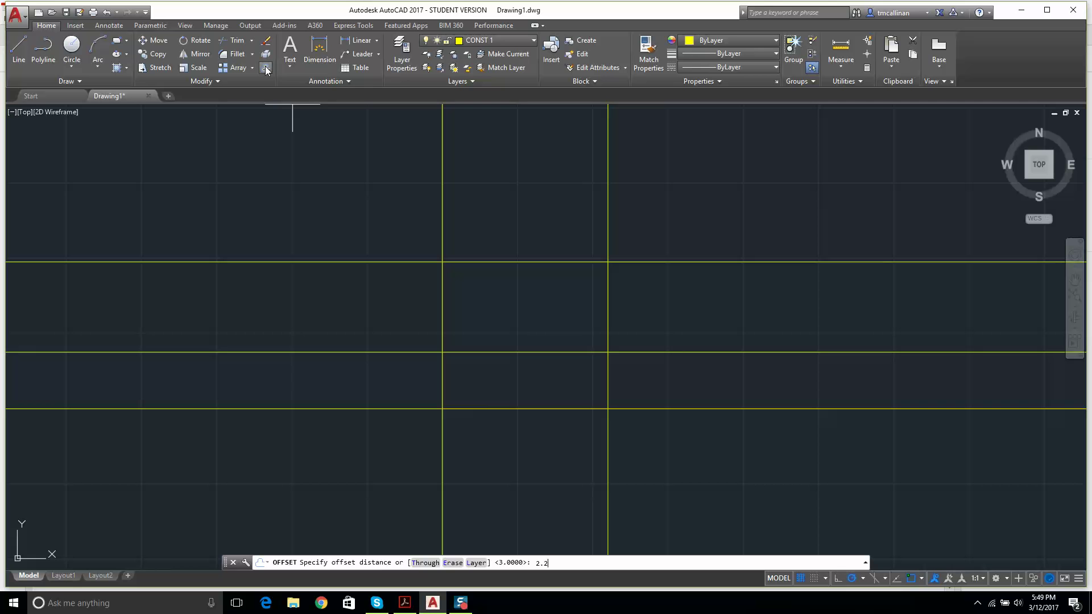
text(5)
key(Return)
click(382, 262)
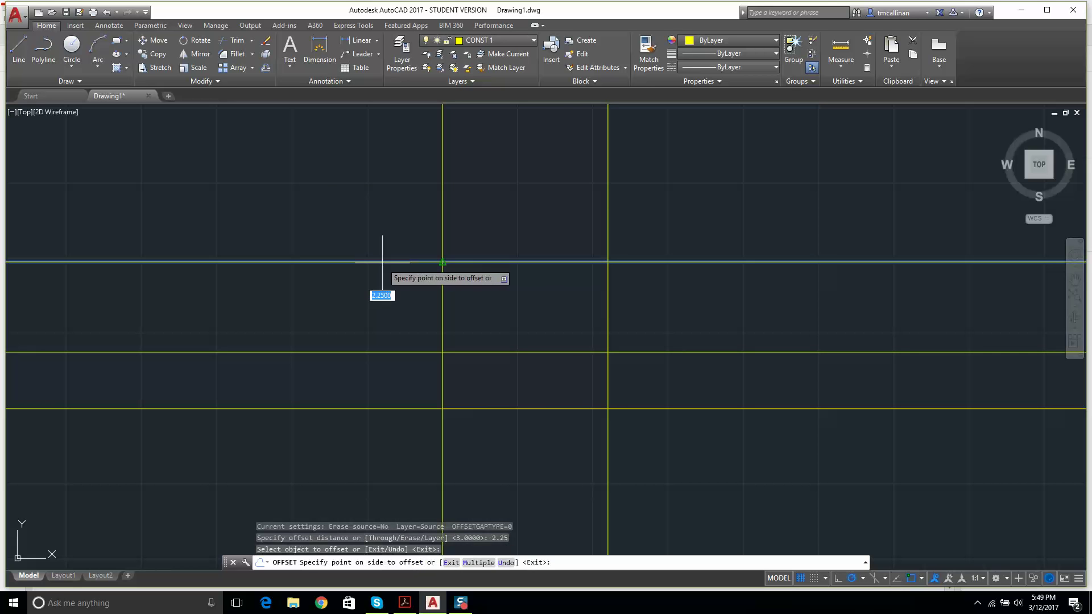
click(402, 182)
key(Escape)
scroll(559, 299, up, 2)
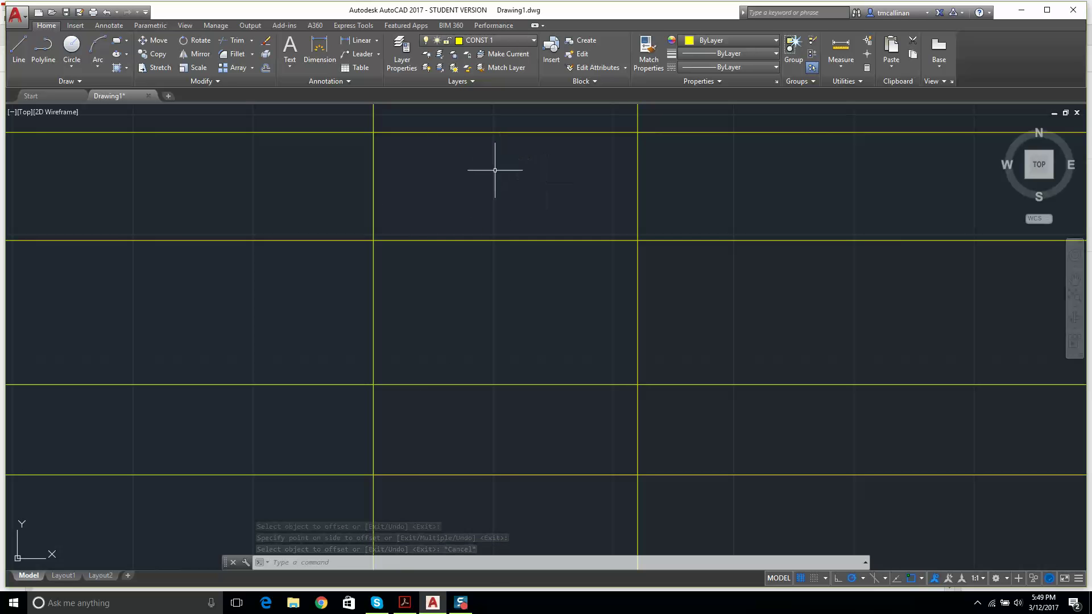
Check the base thickness in the Adobe Acrobat exercise PDF, and in AutoCAD offset the lowest horizontal construction line .38 units upward.
click(408, 602)
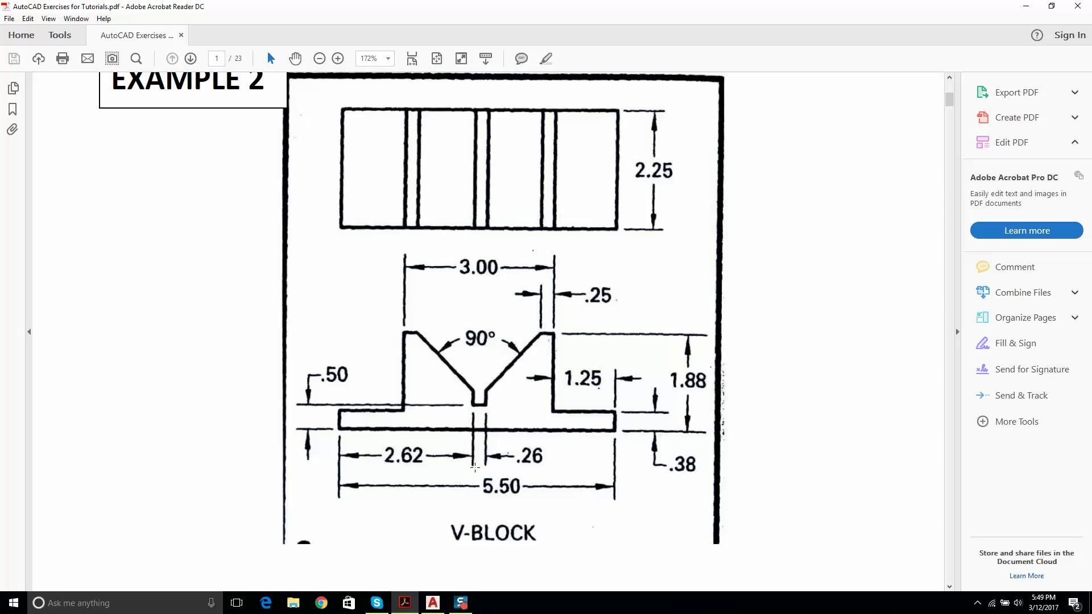
click(432, 606)
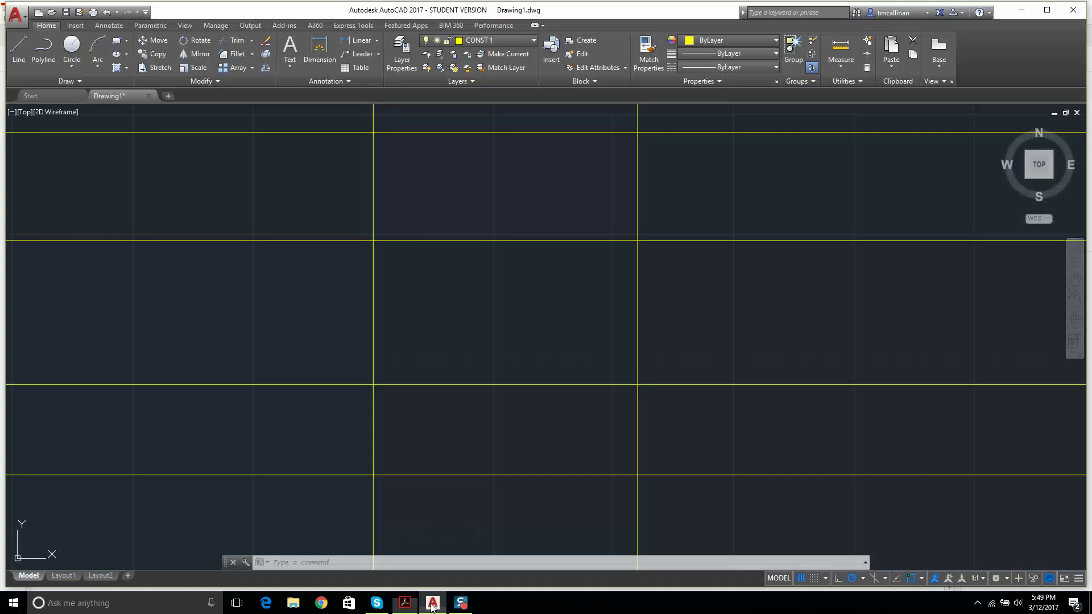
key(Escape)
key(Escape)
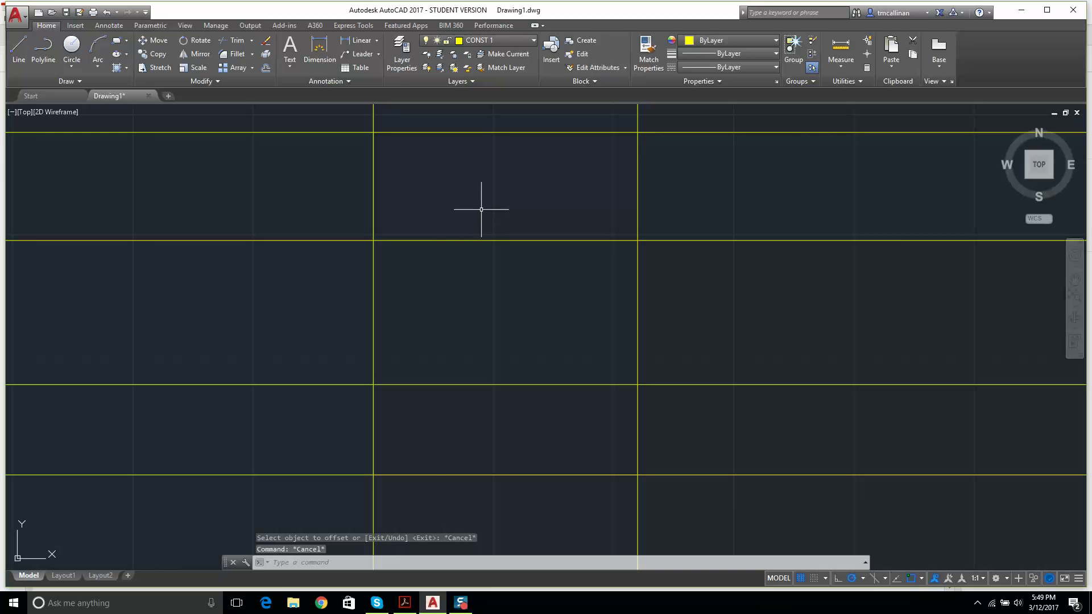
click(434, 607)
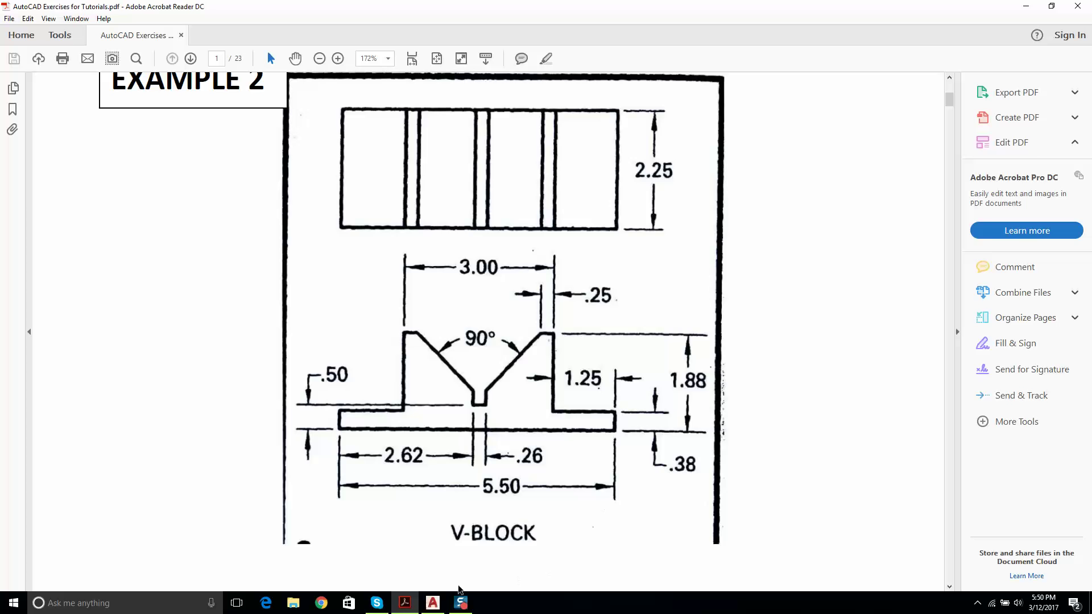
click(433, 603)
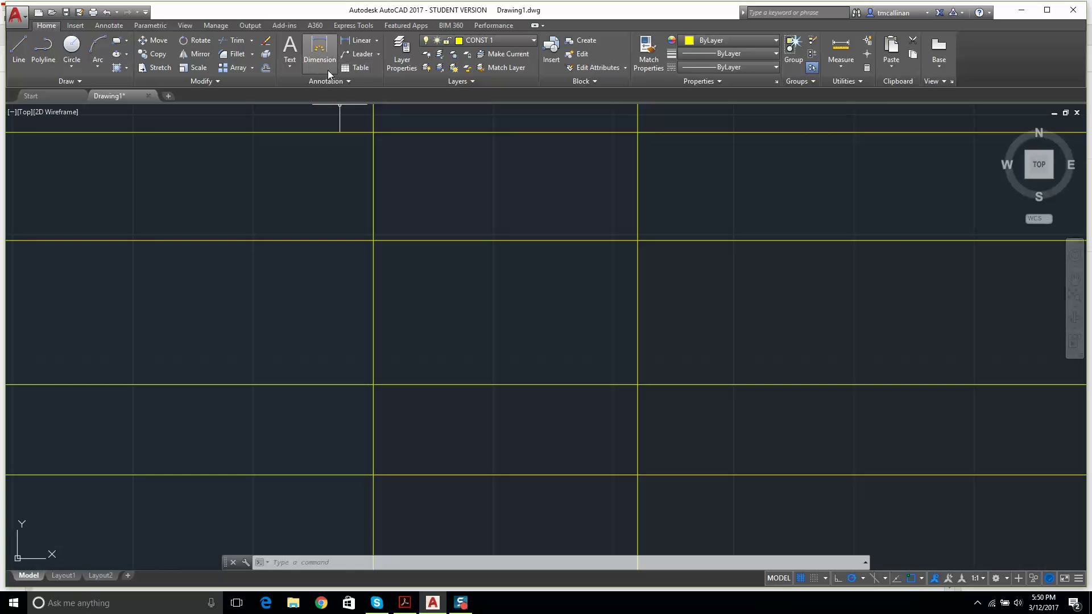
click(265, 68)
text(.38)
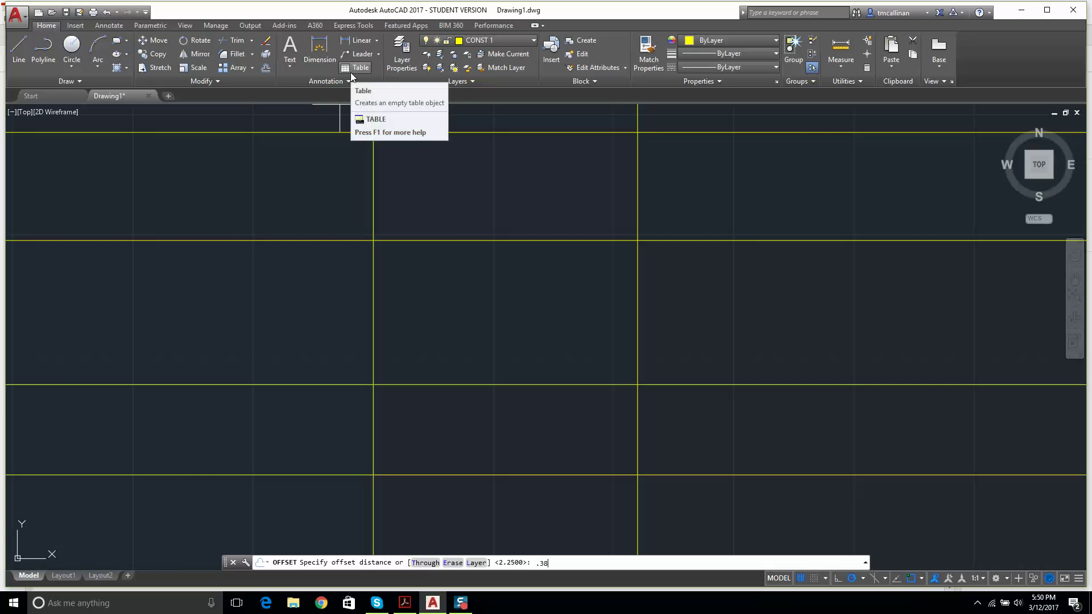
key(Return)
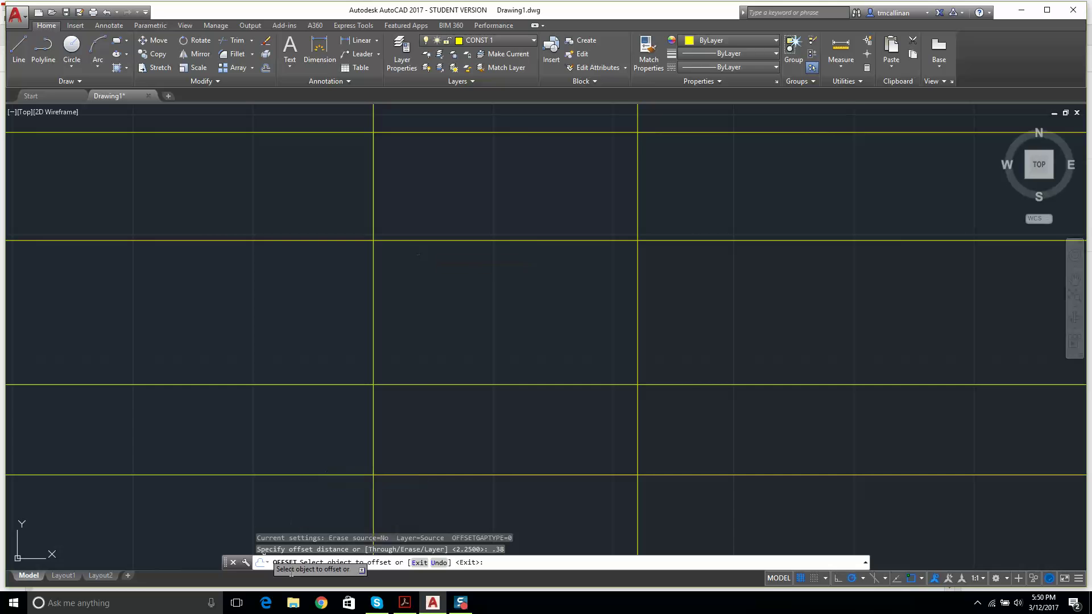
click(691, 477)
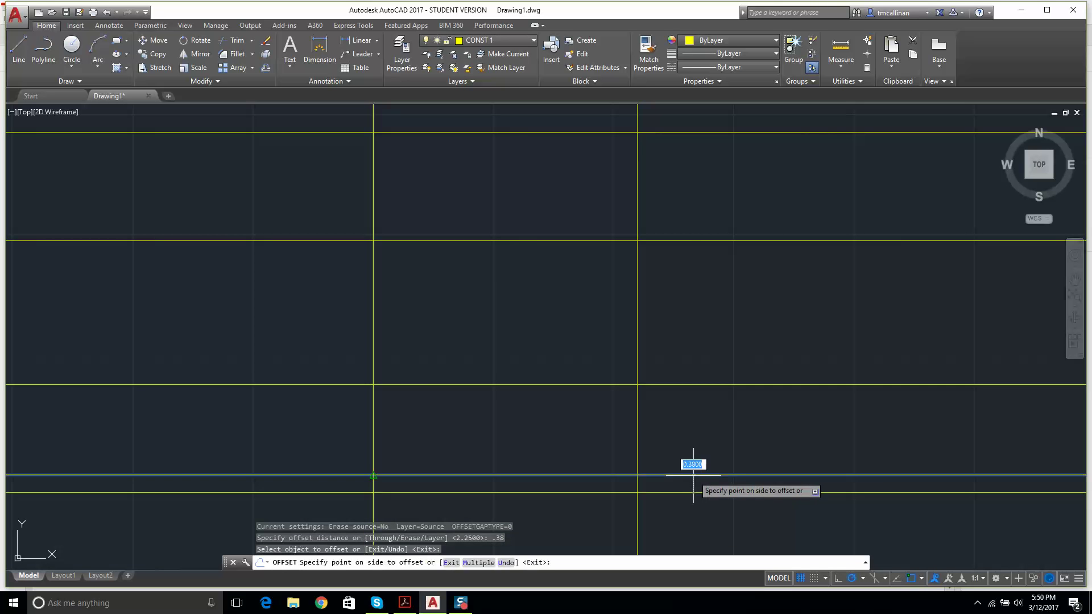
click(699, 446)
key(Escape)
key(Escape)
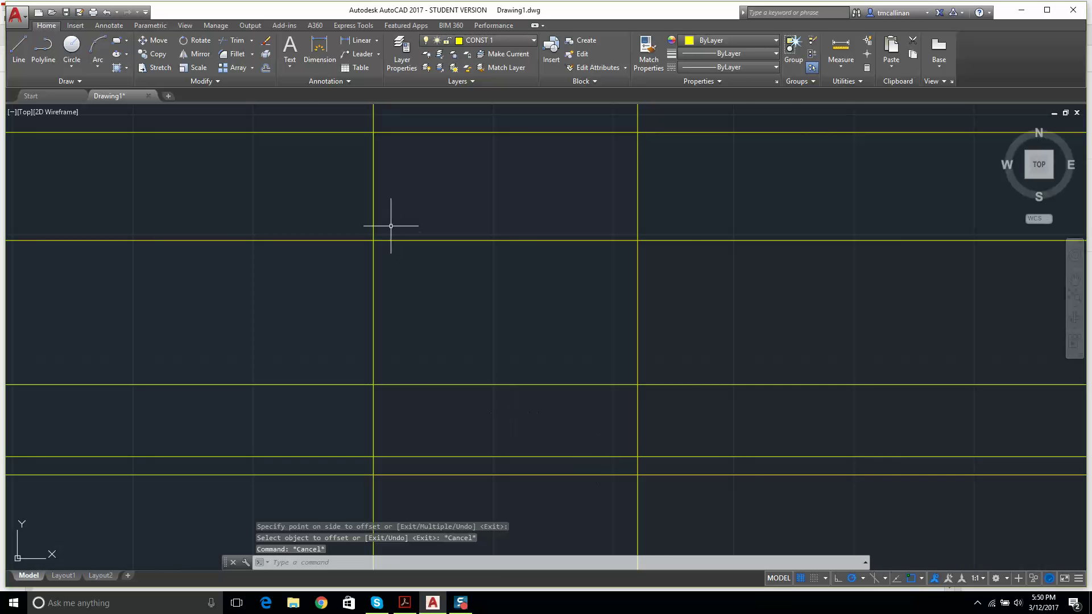
click(72, 83)
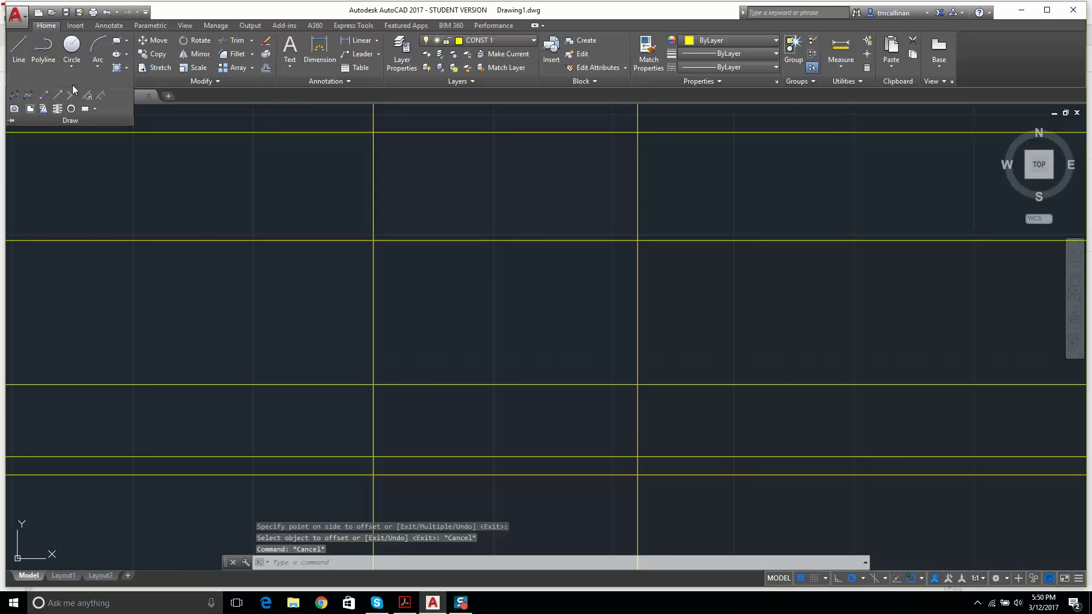
click(44, 95)
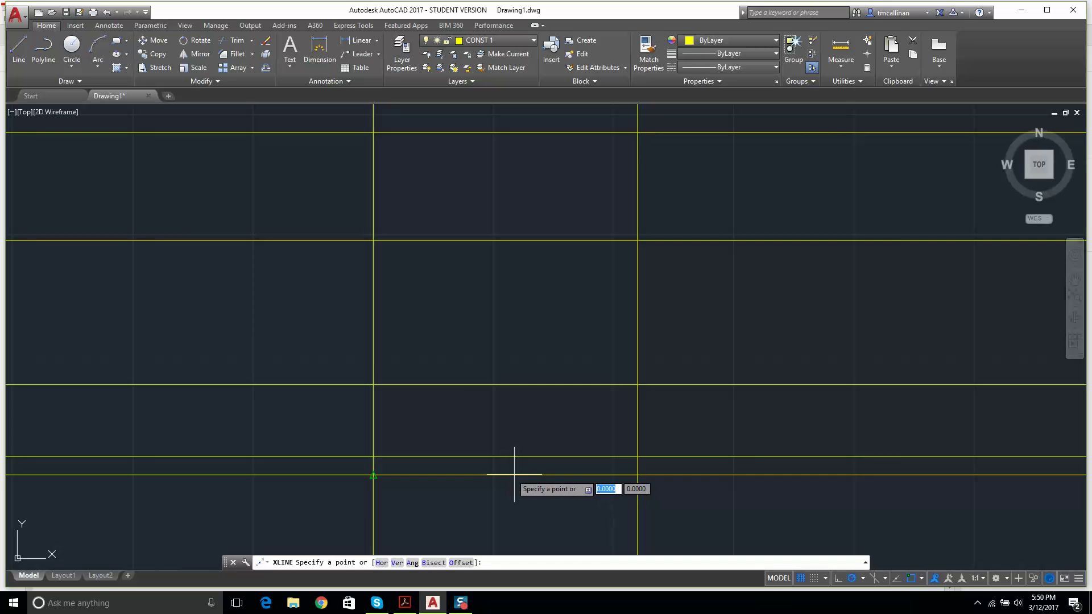
key(Escape)
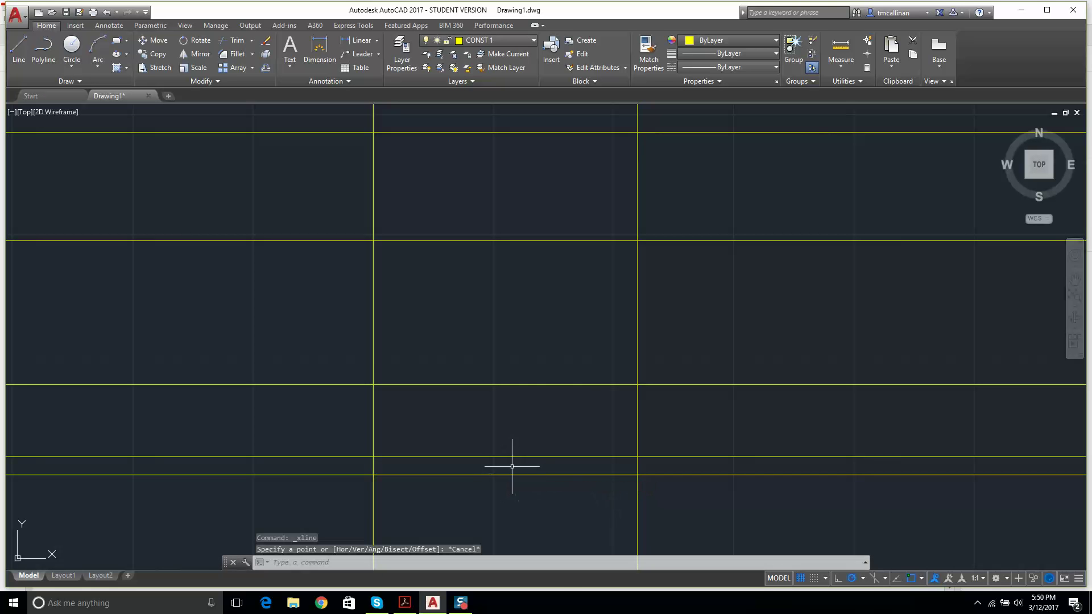
Make layer 0 current and draw a line along the lowest horizontal construction line between its intersections with the two vertical ones.
click(476, 40)
click(479, 52)
click(14, 62)
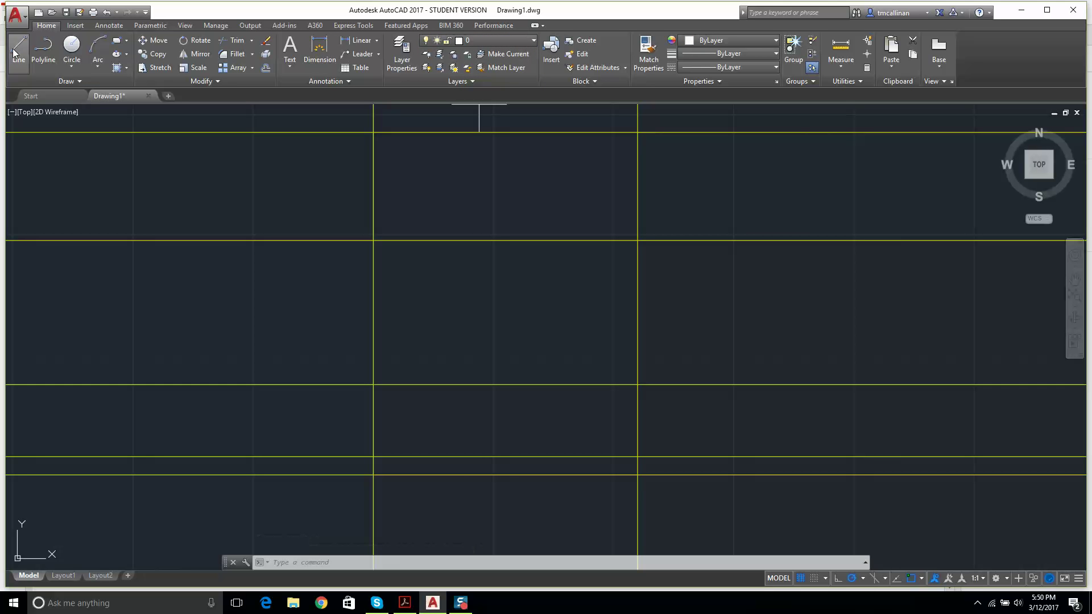
click(374, 475)
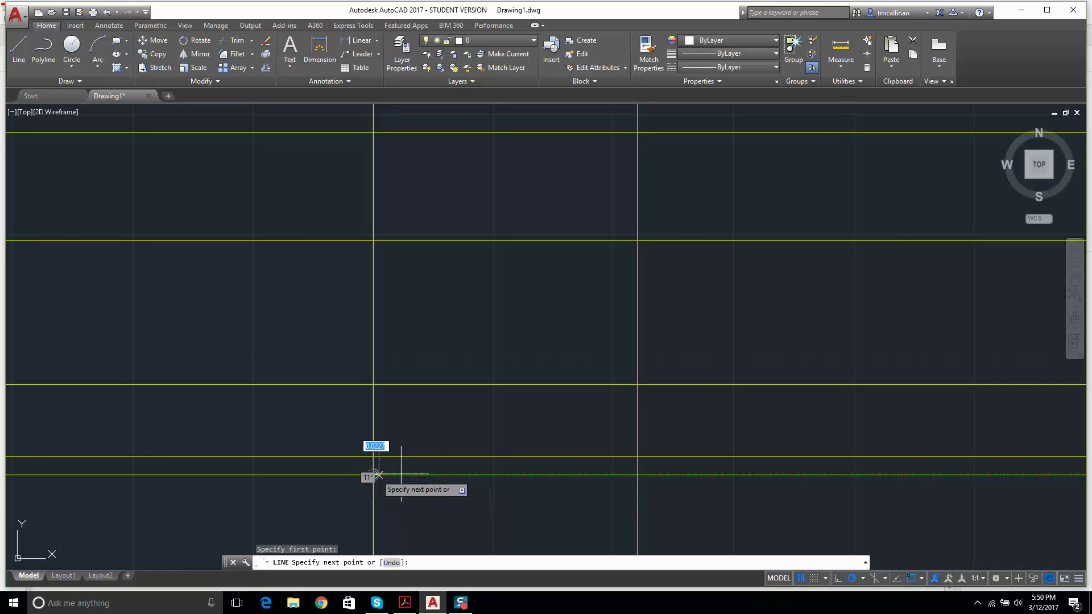
click(638, 474)
key(Escape)
key(Escape)
key(Escape)
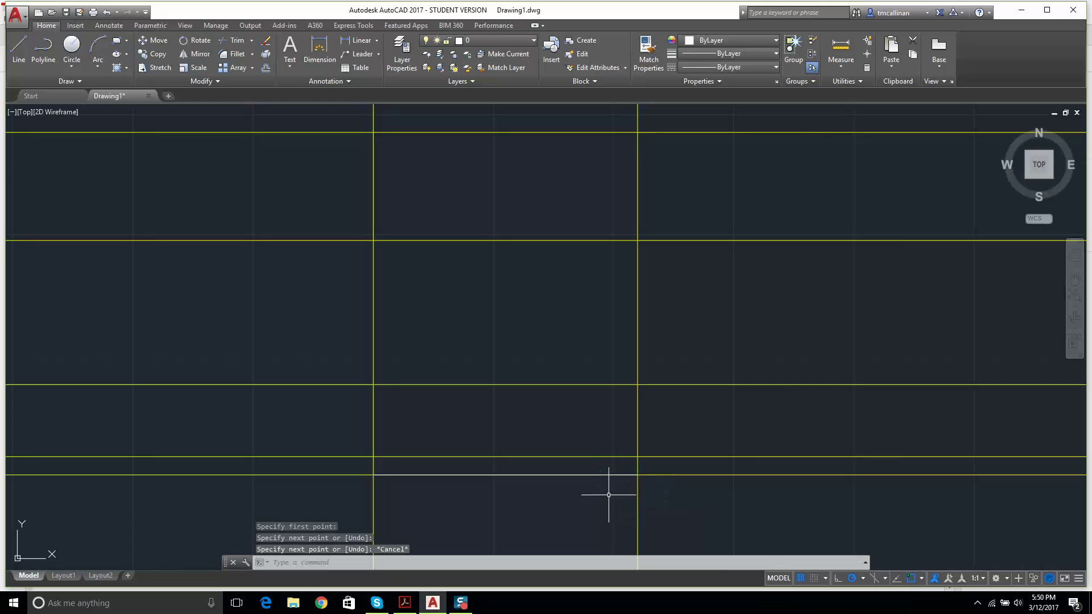
Turn off the Midpoint object snap.
click(922, 578)
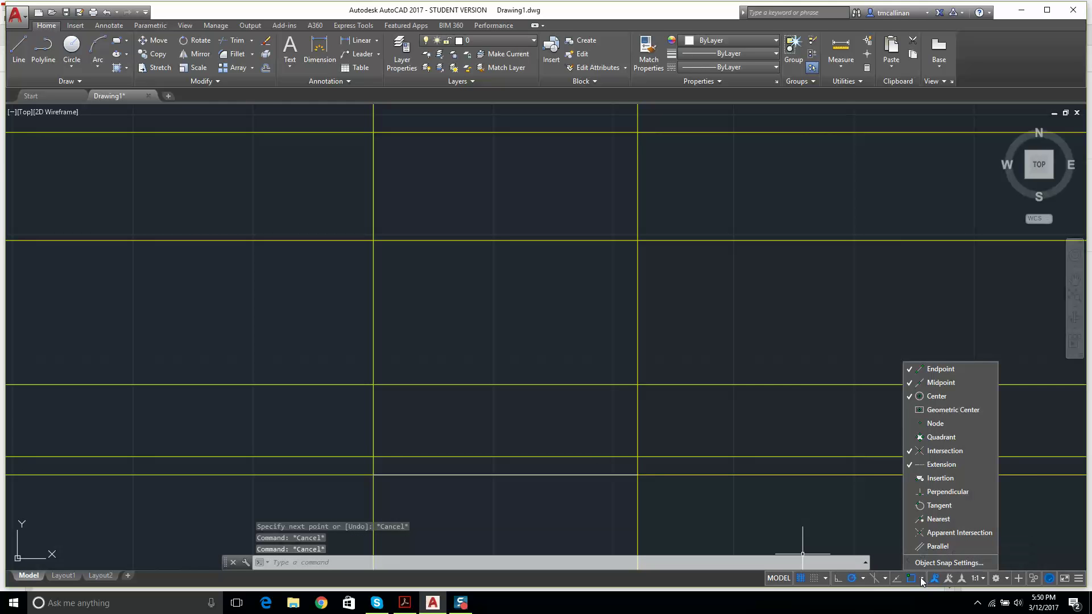
click(930, 380)
key(Escape)
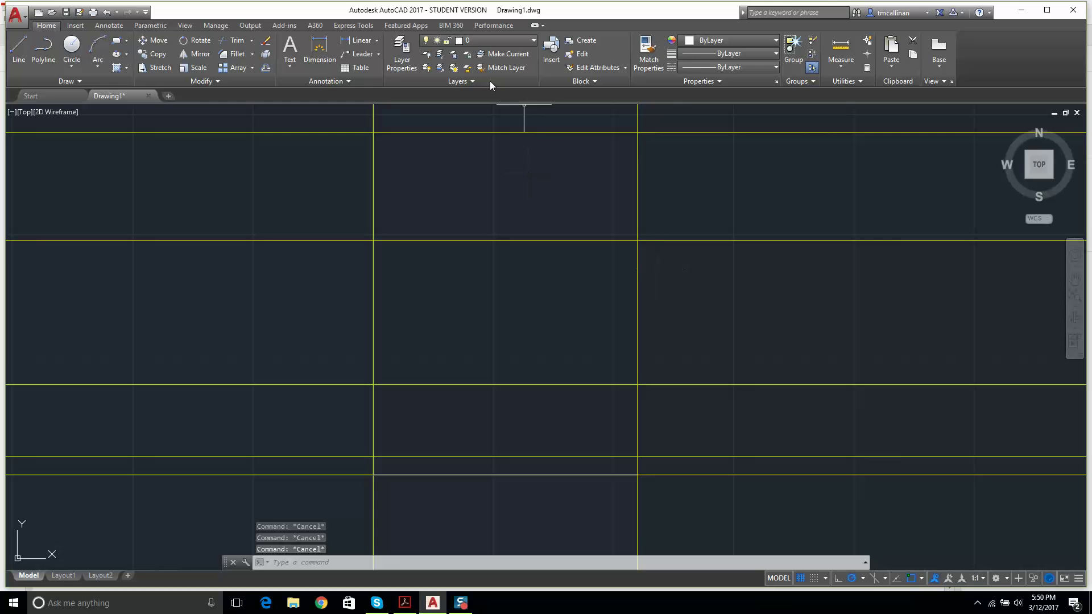
Make CONST 1 the current layer and turn on the Midpoint object snap.
click(489, 41)
click(486, 66)
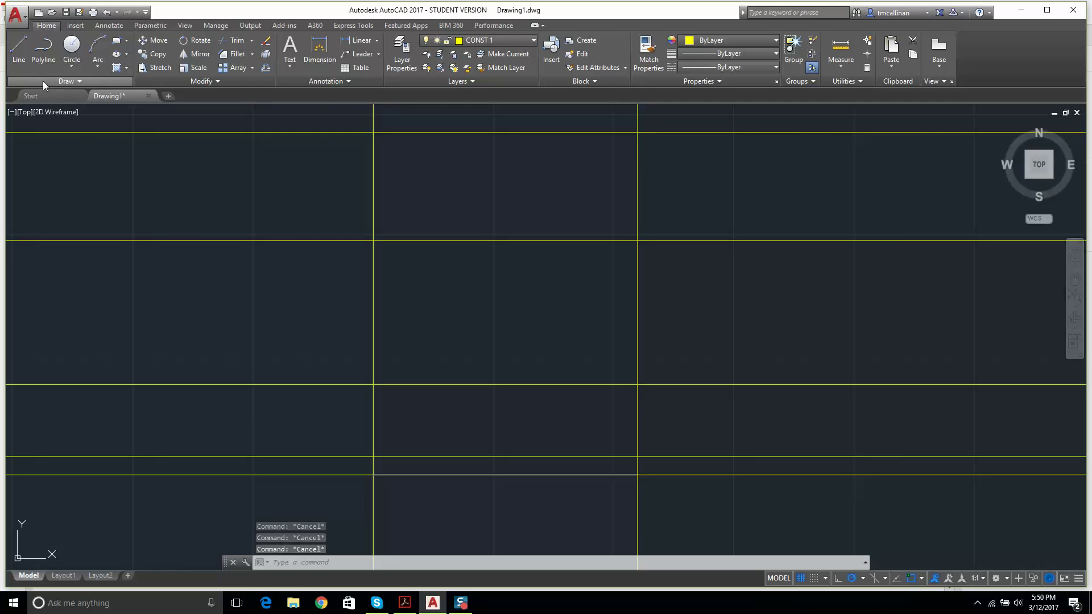
click(68, 81)
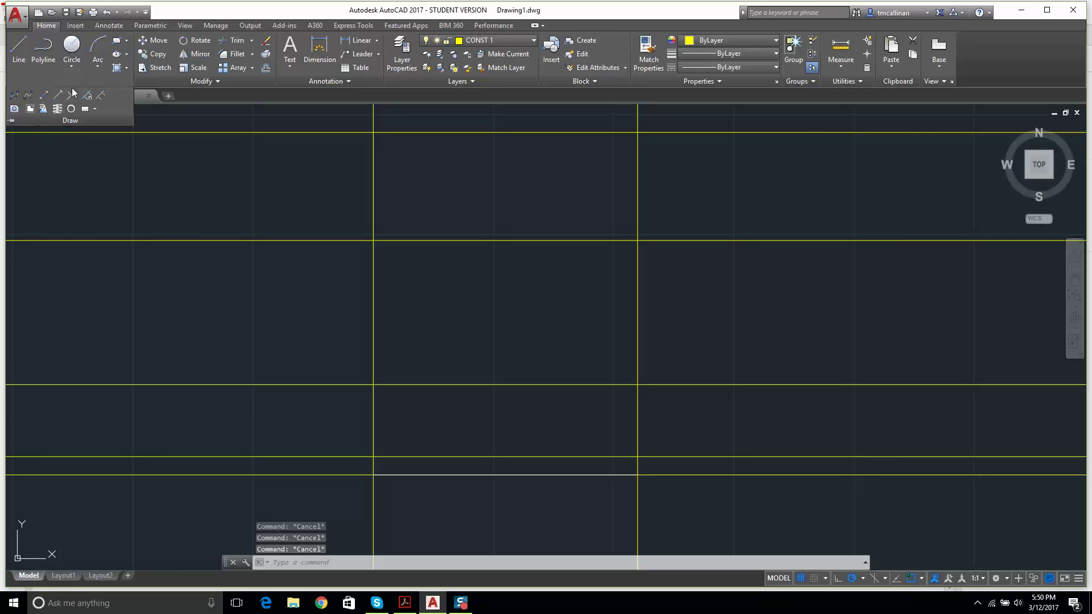
click(42, 107)
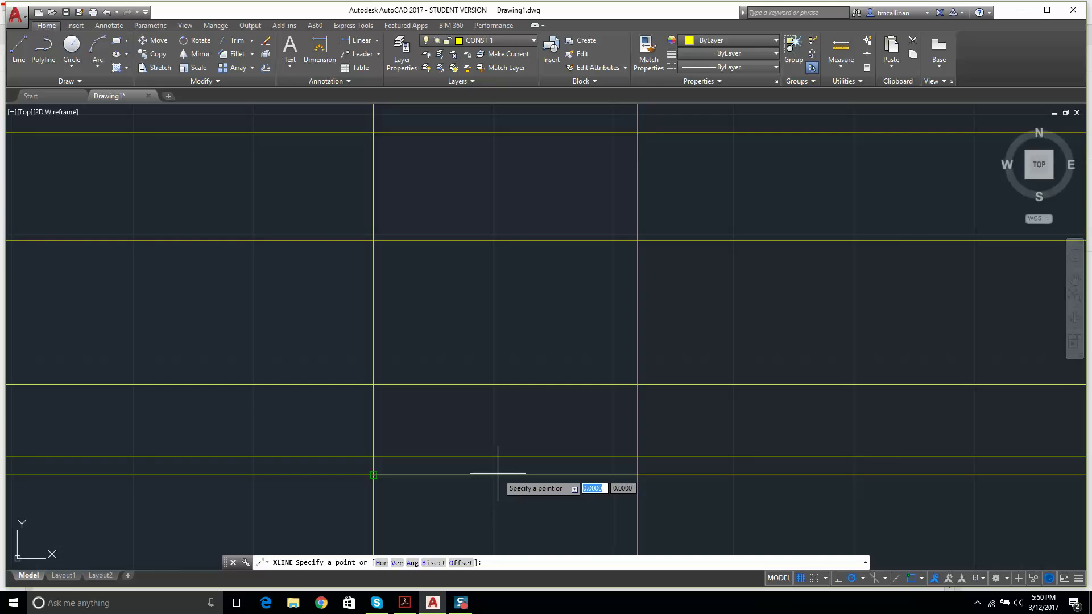
scroll(505, 469, up, 2)
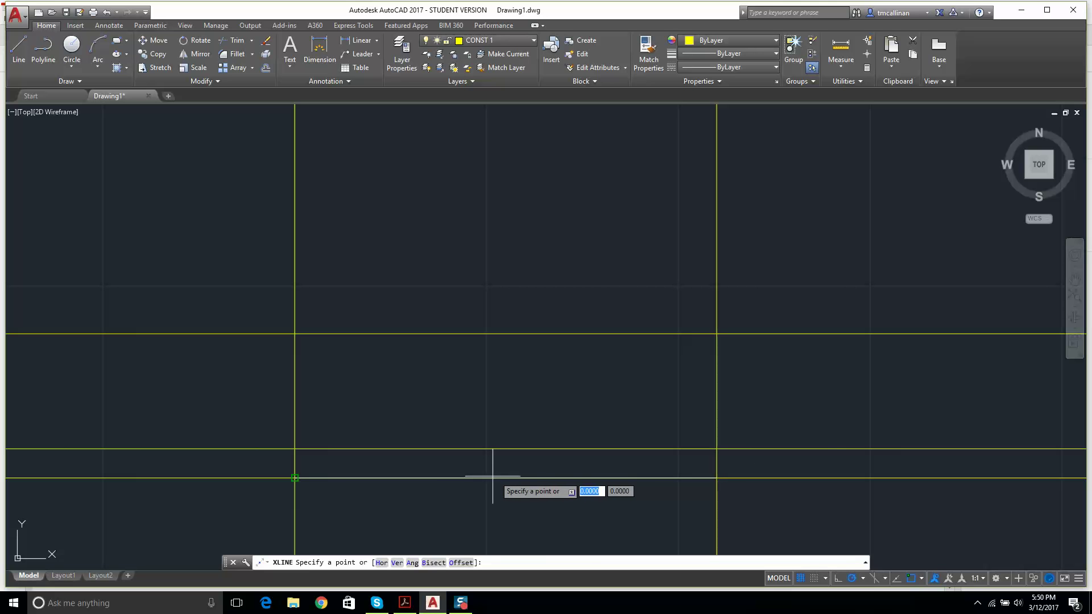
click(923, 578)
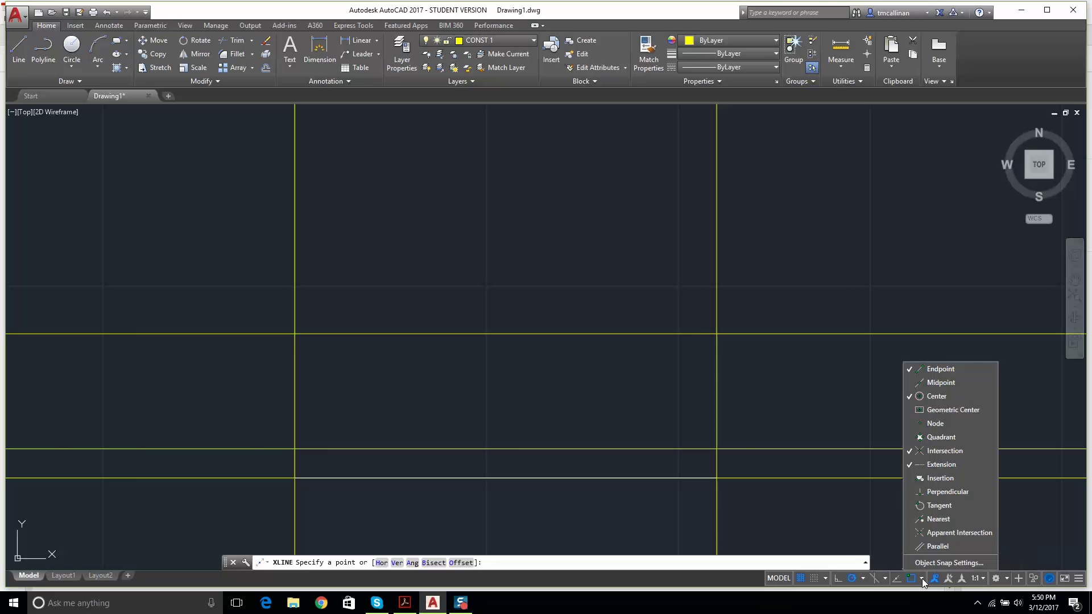
click(937, 382)
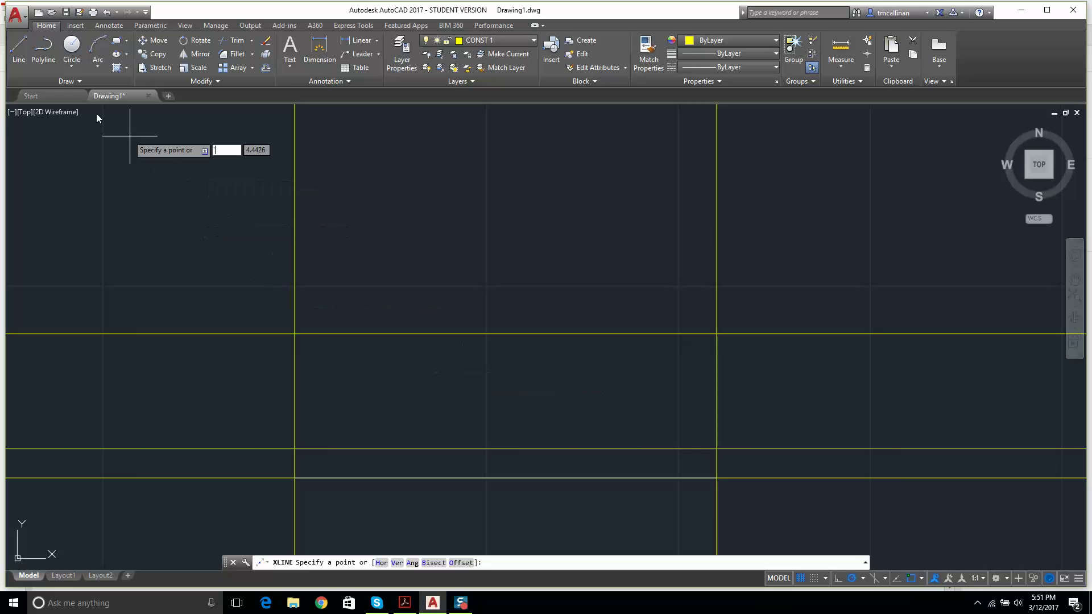
key(Escape)
Draw a vertical construction line through the midpoint of the front view's base line.
click(62, 81)
click(71, 94)
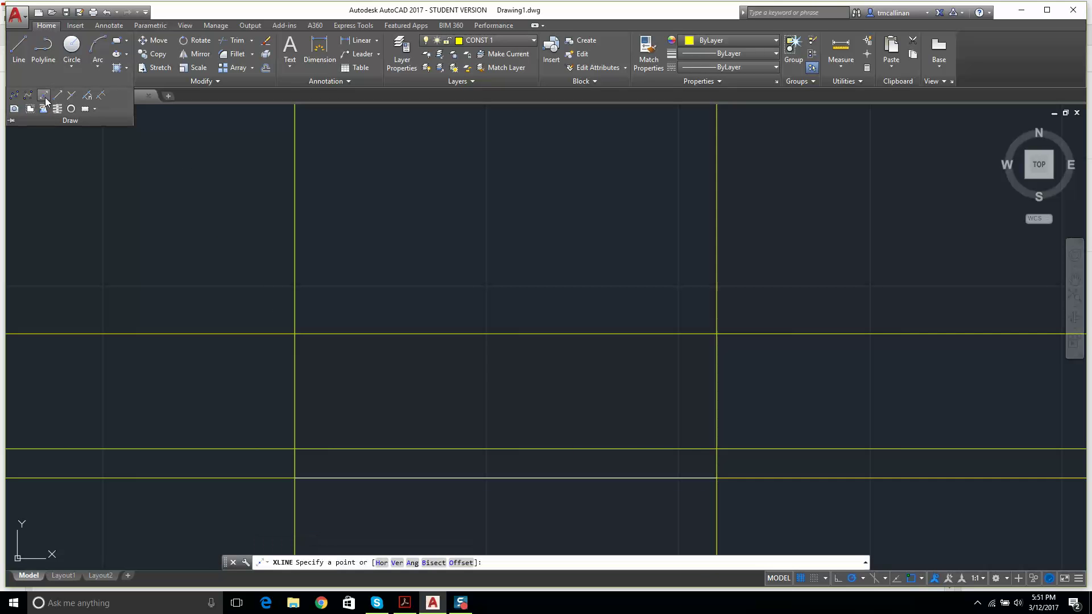
click(506, 478)
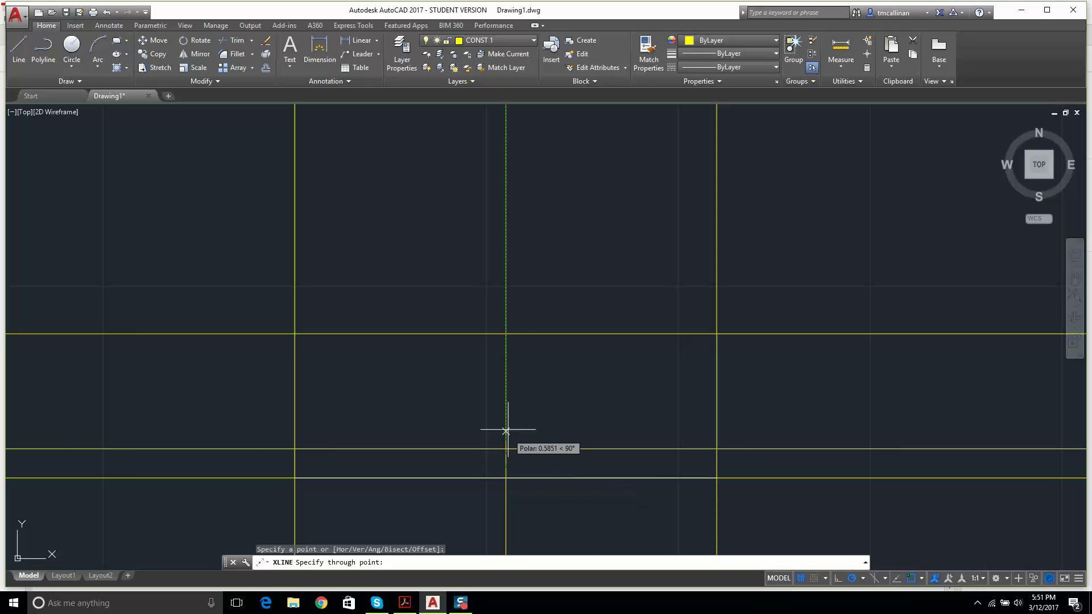
key(Escape)
scroll(524, 399, down, 2)
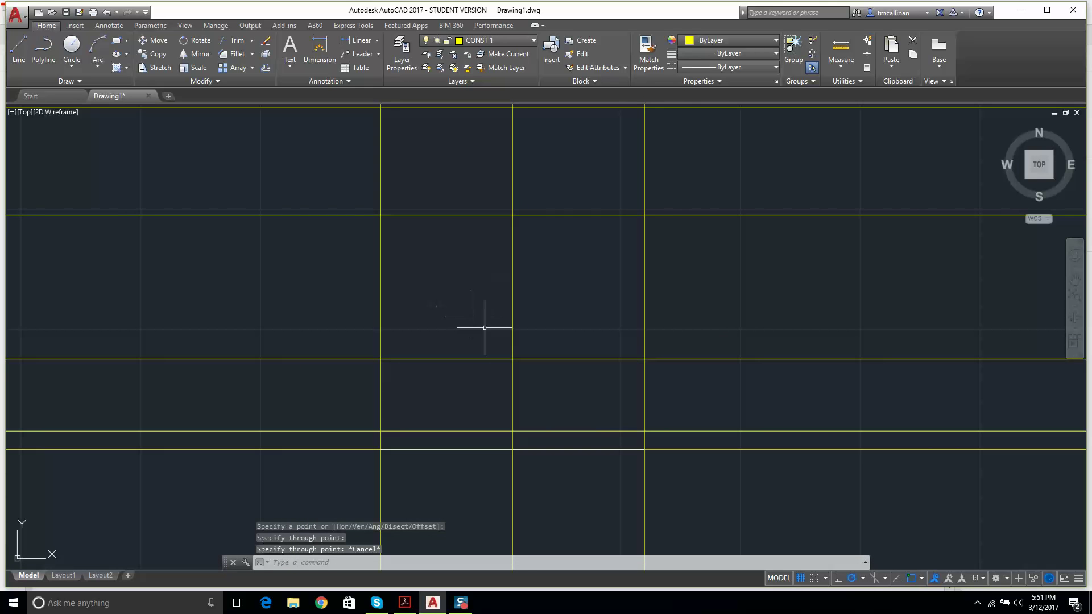
Check the widths of the V-block's front view in the Adobe Acrobat exercise PDF and return to the front view's construction lines in AutoCAD.
scroll(485, 327, up, 2)
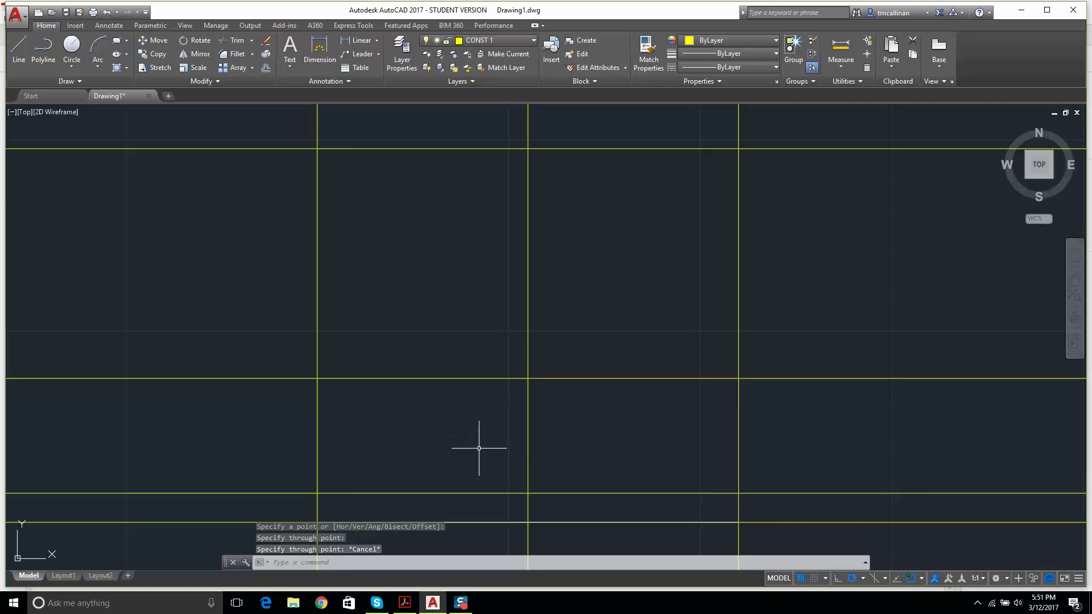
click(405, 602)
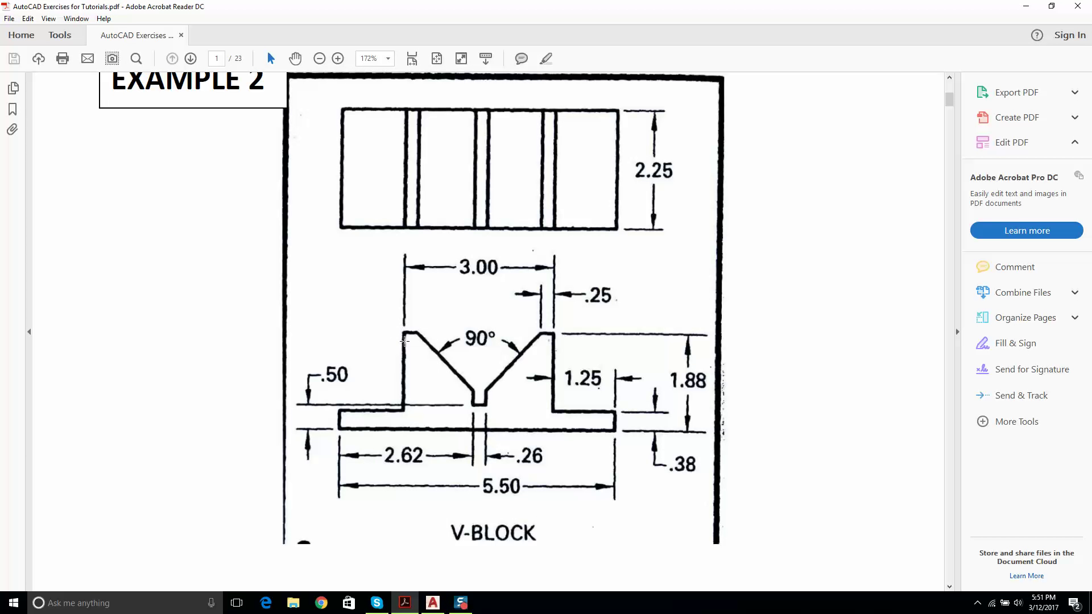
click(433, 603)
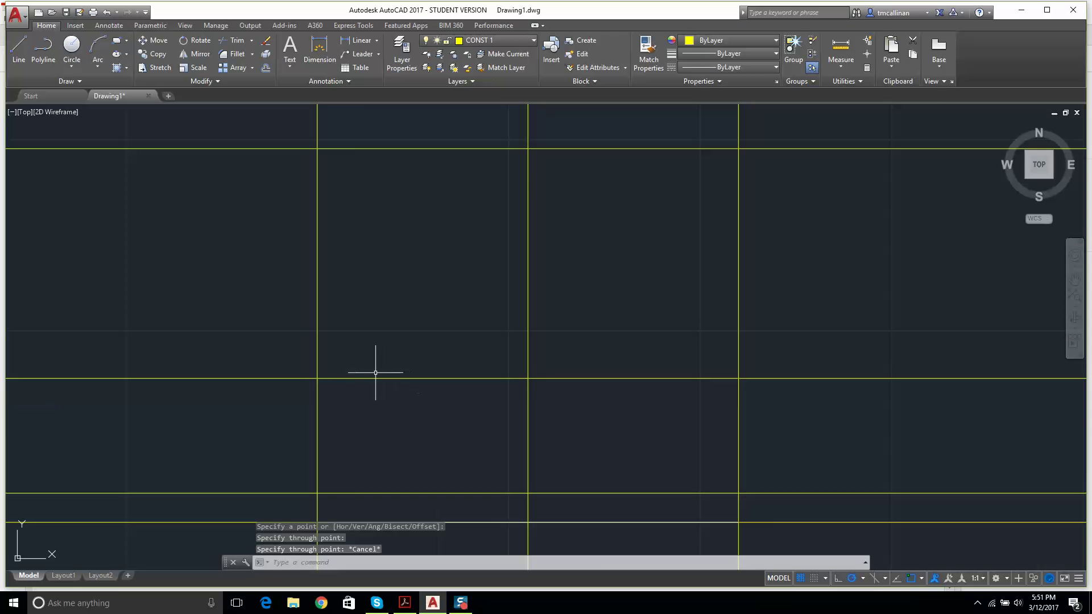
scroll(371, 294, down, 2)
key(Escape)
scroll(485, 442, up, 2)
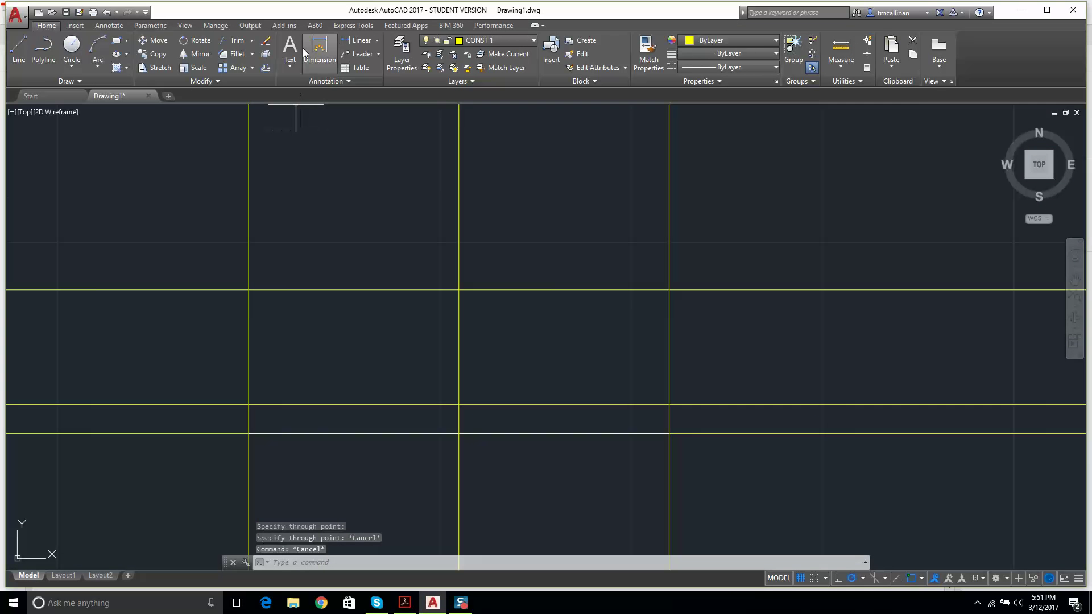
Check the exercise PDF in Adobe Acrobat, then in AutoCAD draw the base's left edge and a 1.25 horizontal ledge on layer 0.
click(405, 603)
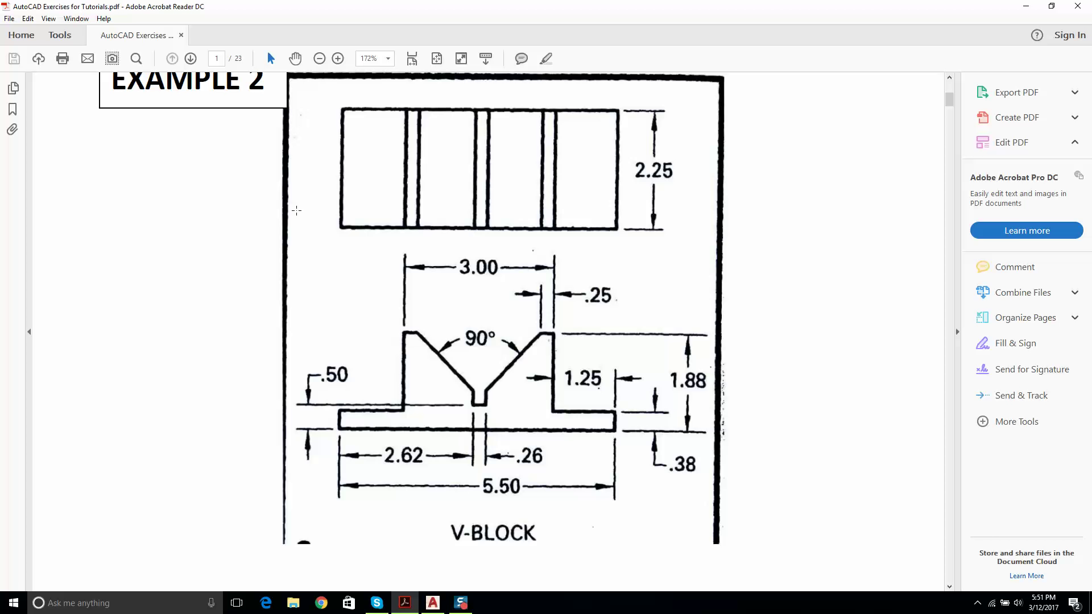
click(433, 603)
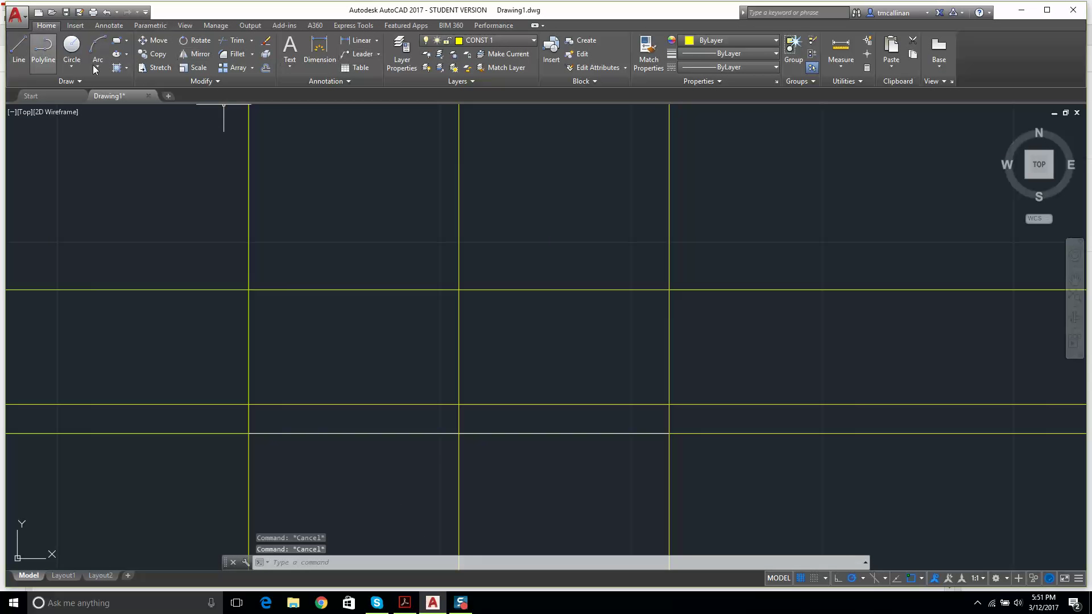
click(503, 39)
click(501, 50)
click(19, 49)
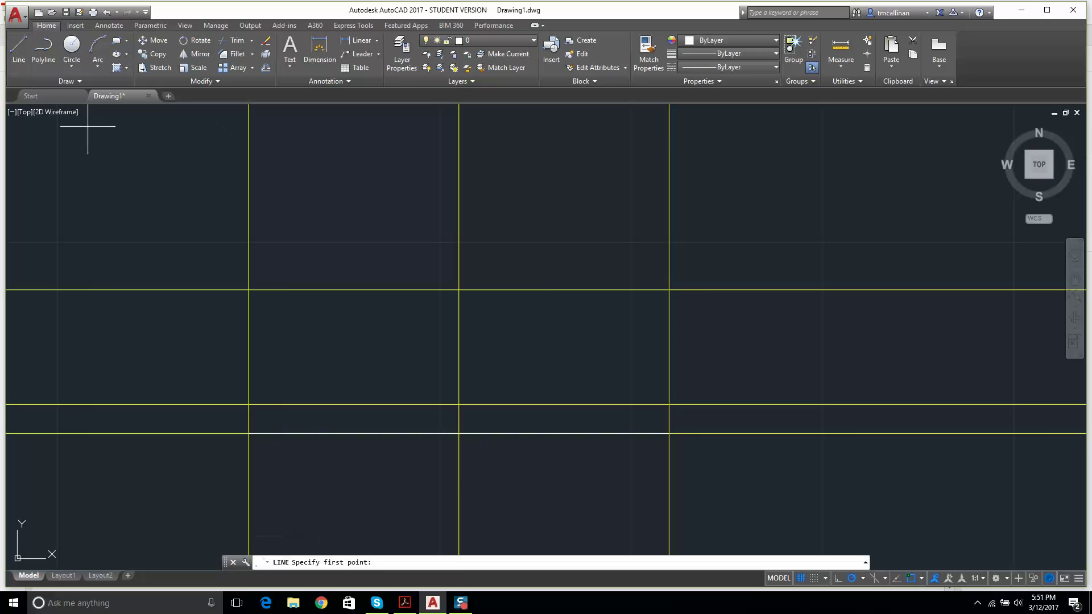
click(248, 434)
click(248, 404)
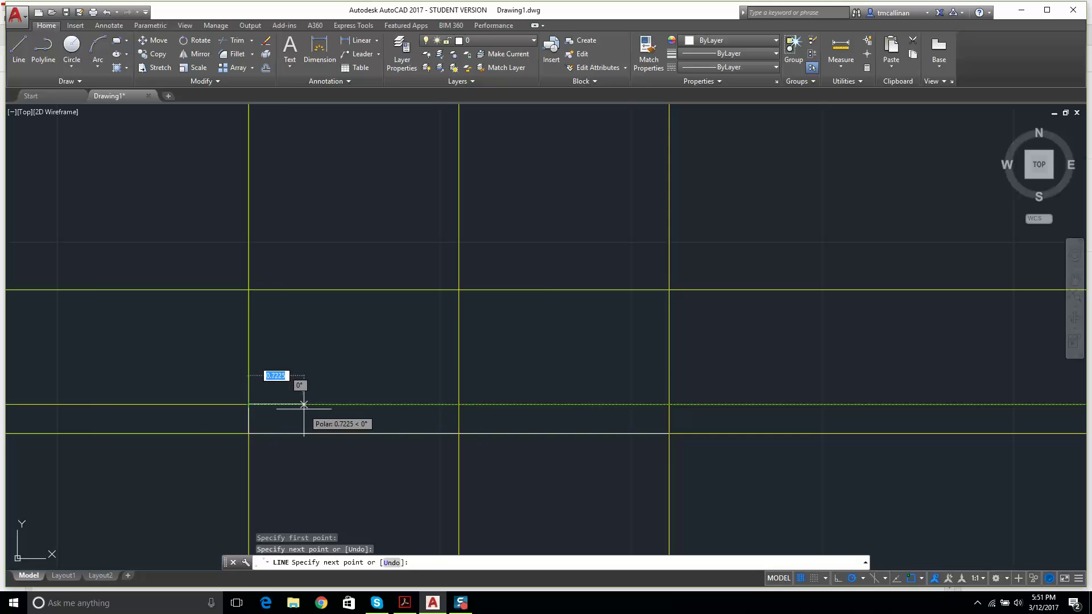
text(1)
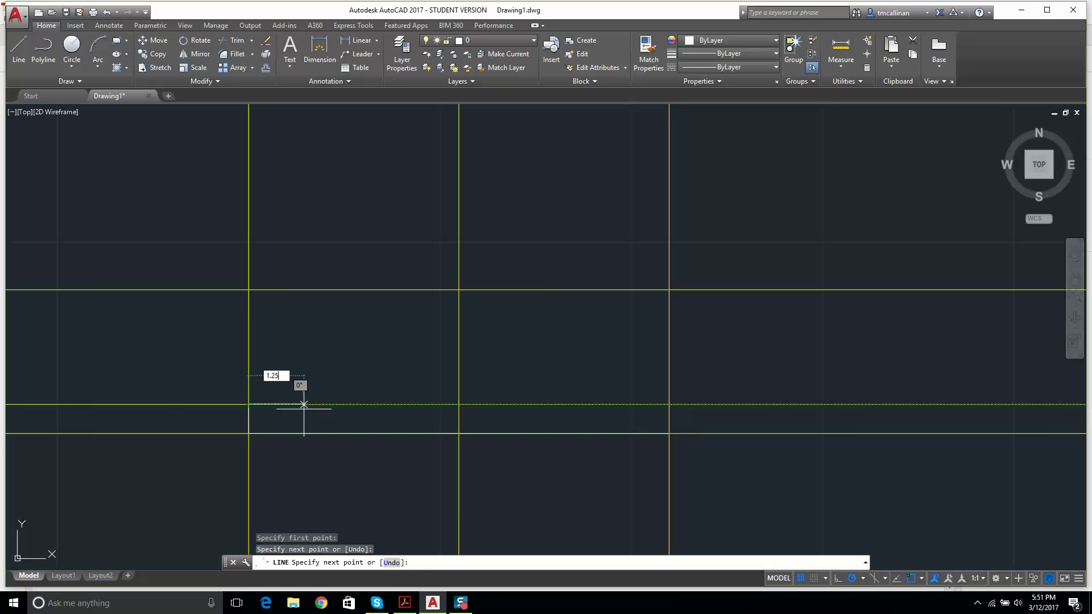
key(Return)
key(Escape)
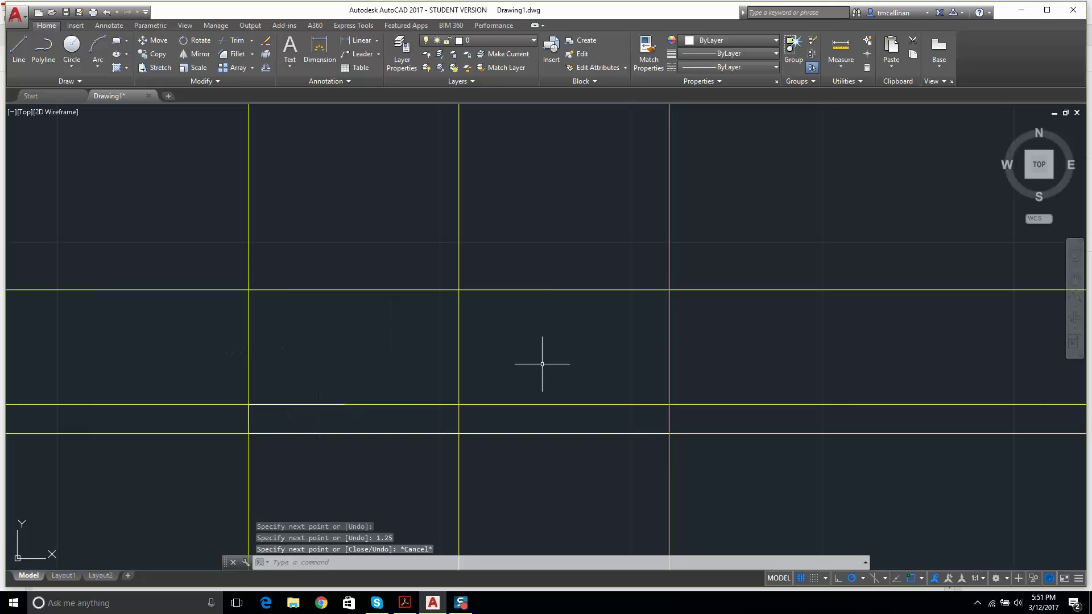
Draw a vertical line from the ledge's inner end up to the front view's upper horizontal construction line.
click(18, 49)
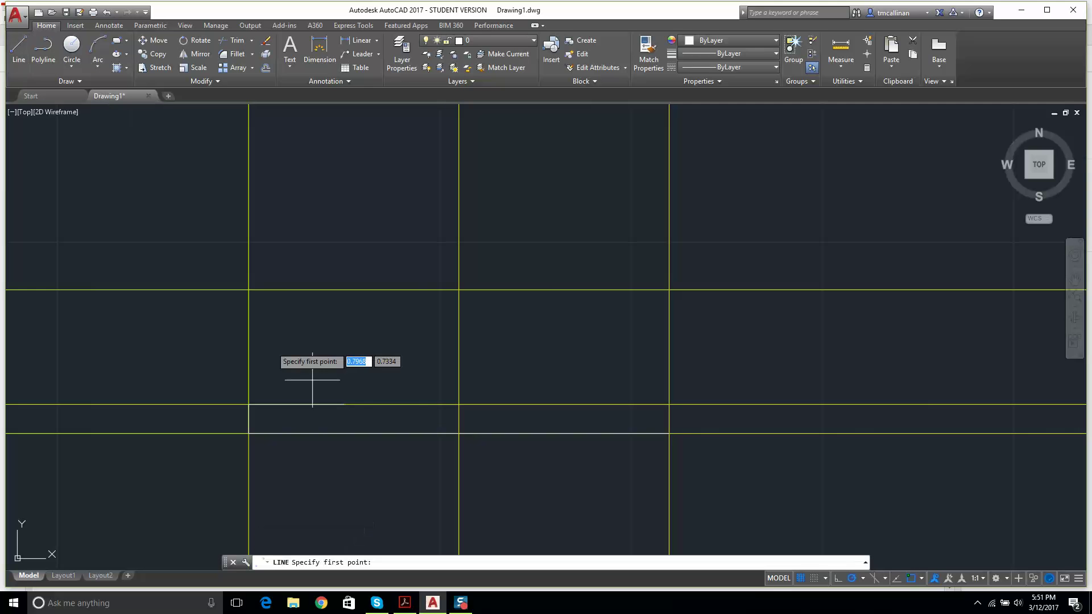
click(344, 404)
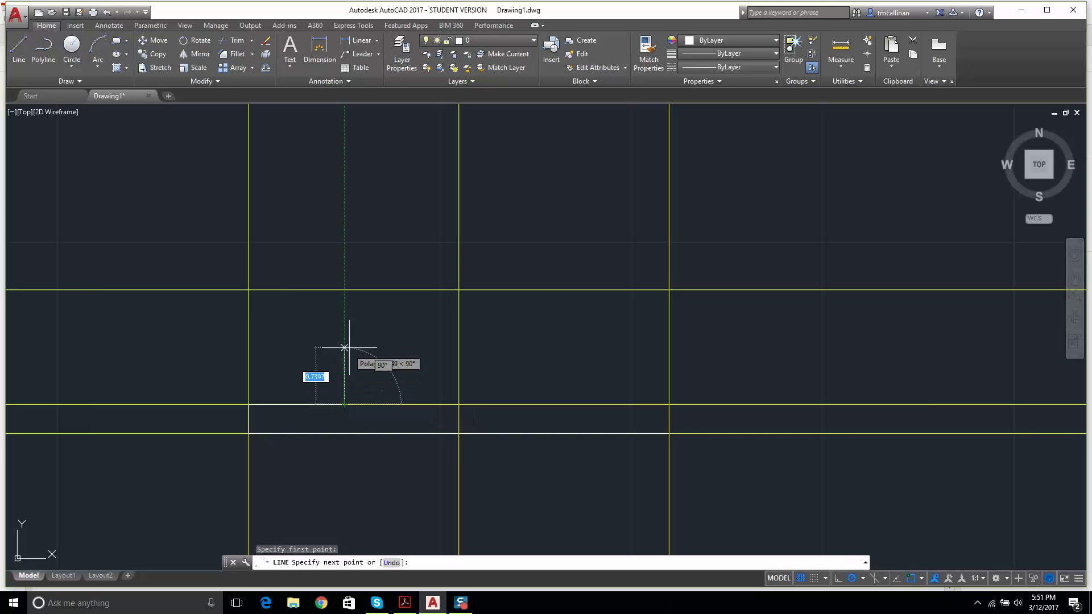
click(344, 290)
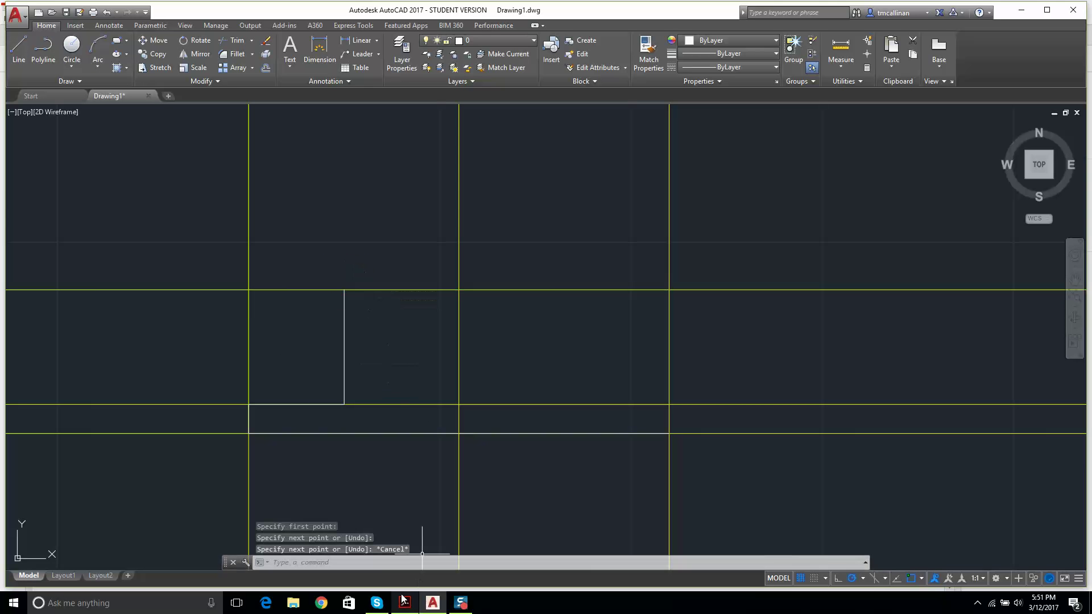
Draw a .25 horizontal line towards the centre from the top of the V-block's left vertical edge.
click(426, 602)
click(431, 601)
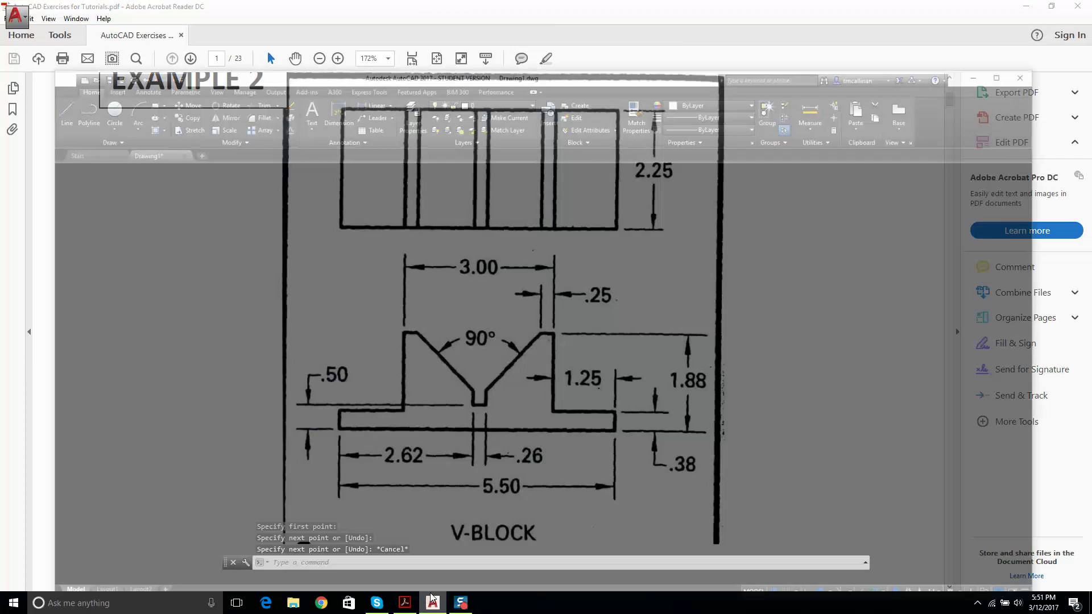
click(13, 50)
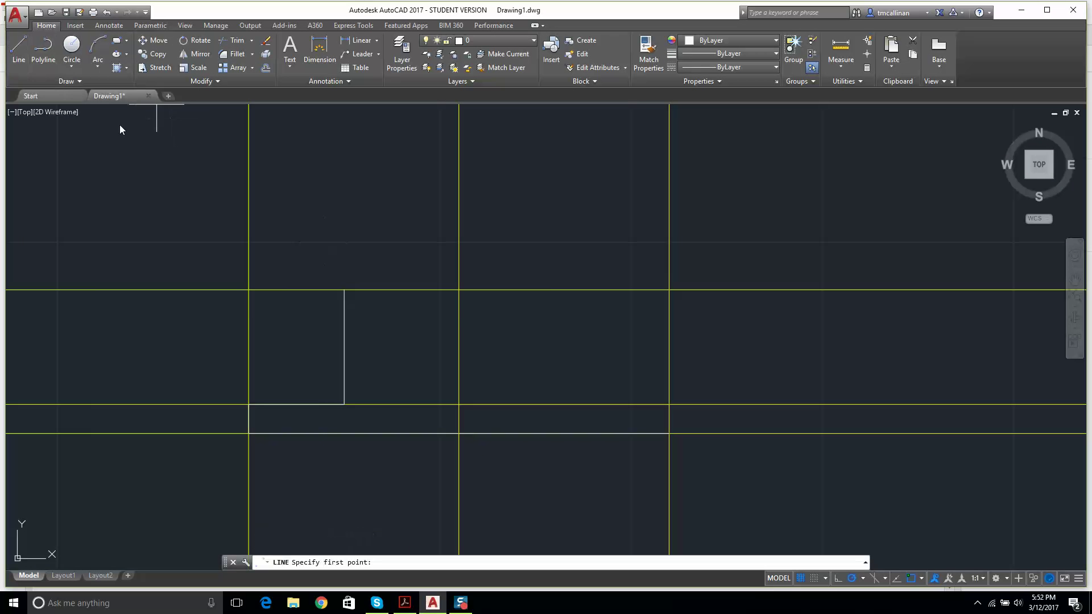
click(344, 290)
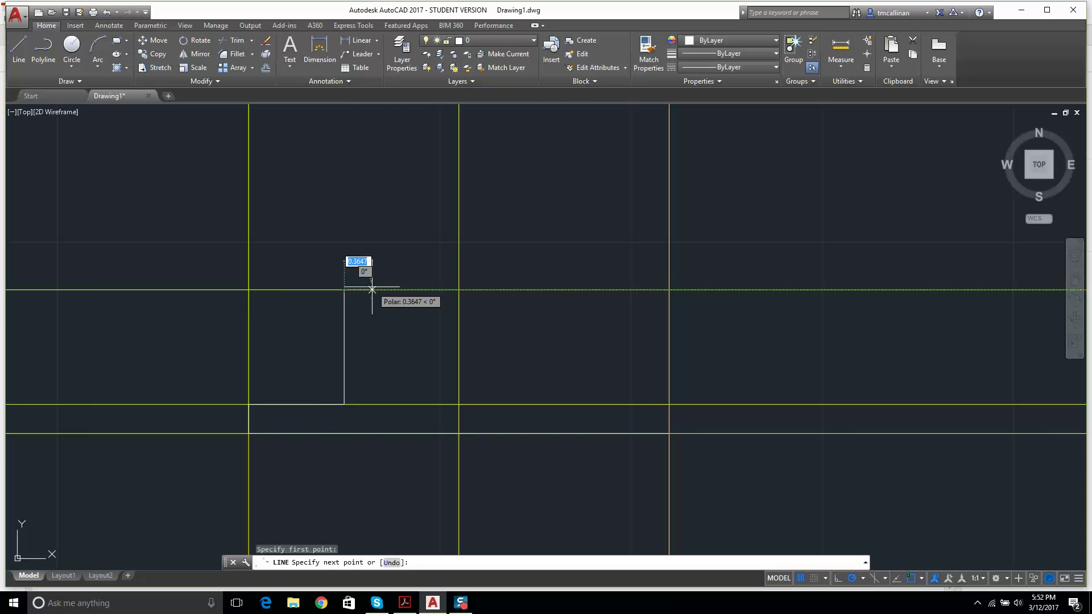
text(.25)
key(Return)
key(Escape)
key(Escape)
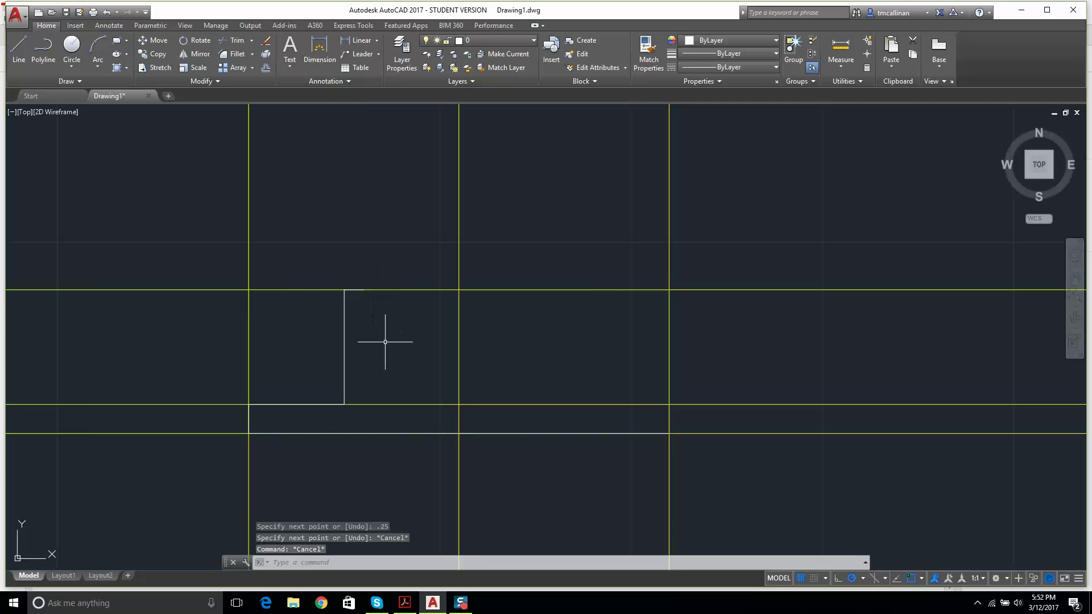
Make CONST 1 the current layer and draw a construction line at -45 degrees through the inner end of the .25 top edge.
click(470, 41)
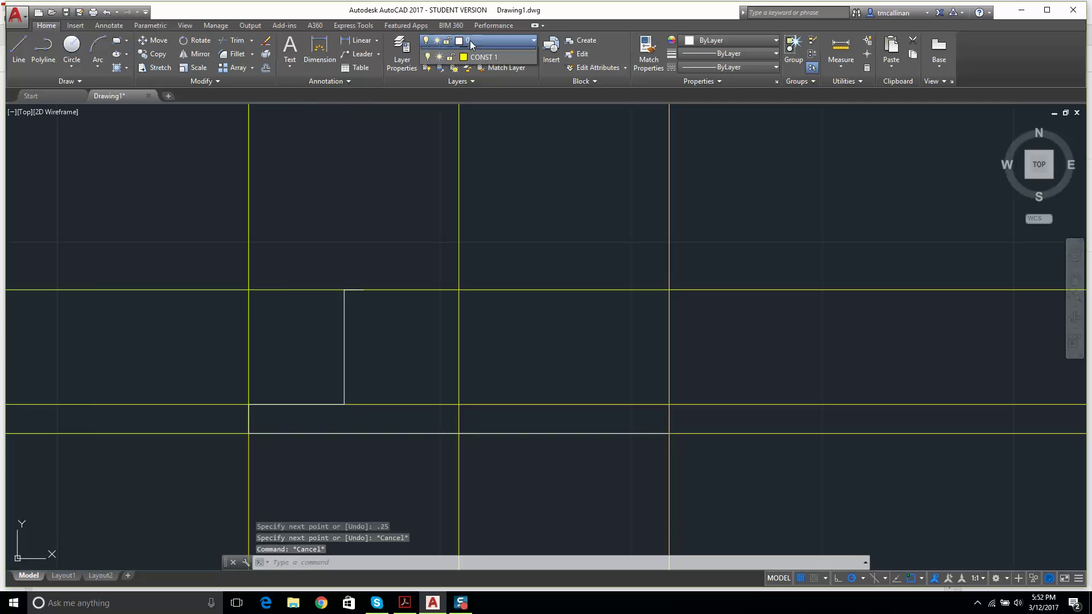
click(480, 57)
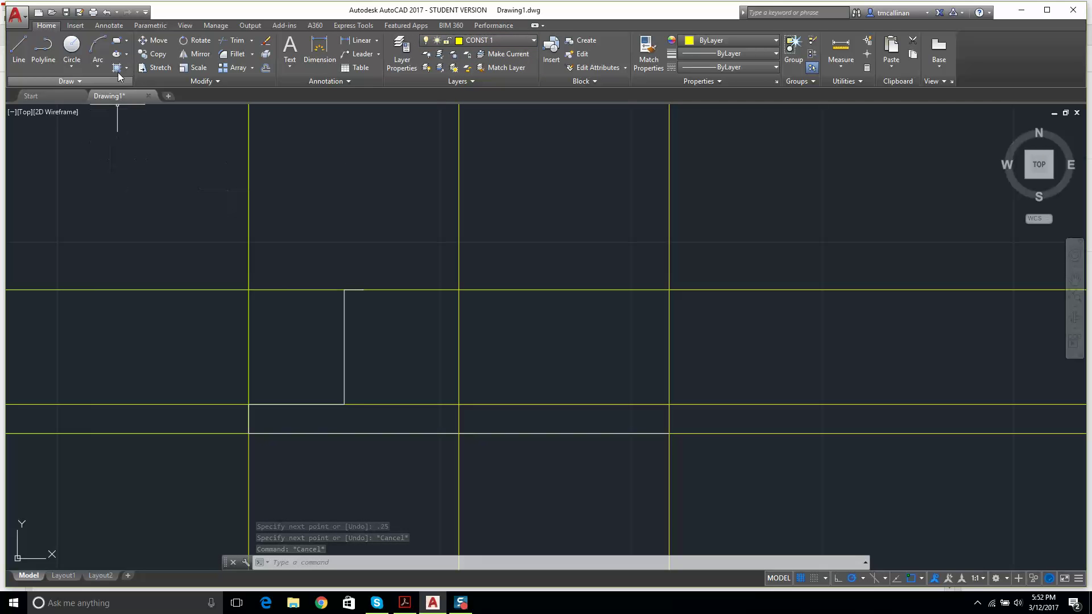
click(74, 81)
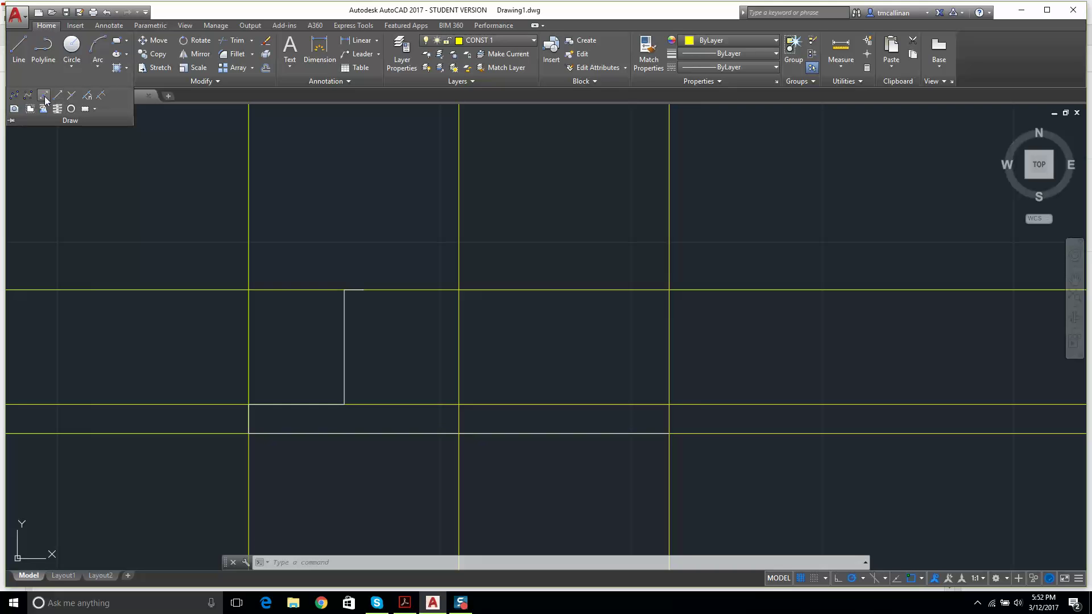
click(41, 96)
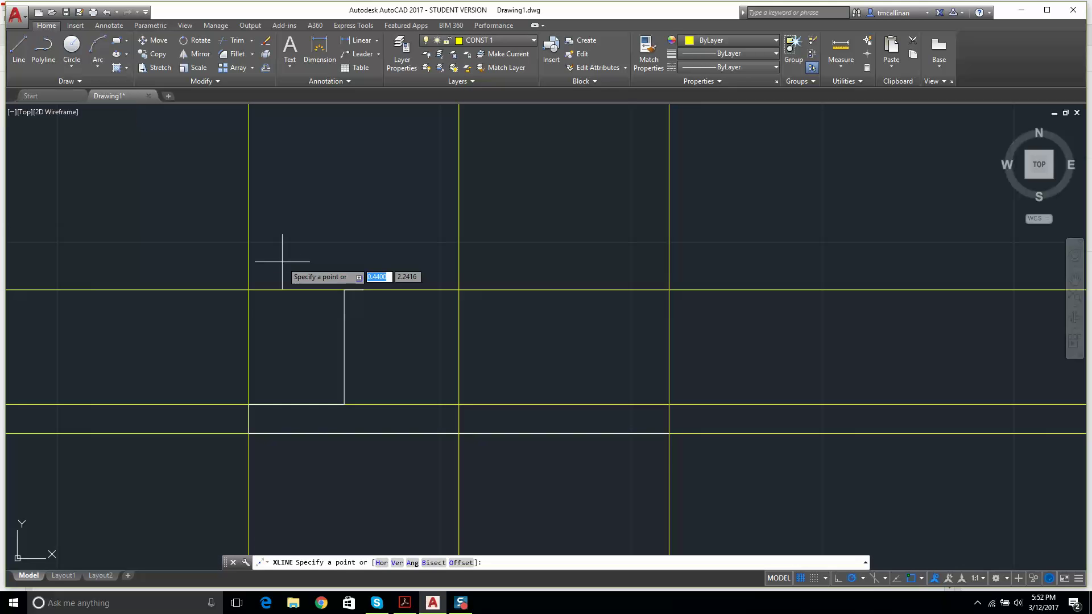
text(a)
key(Return)
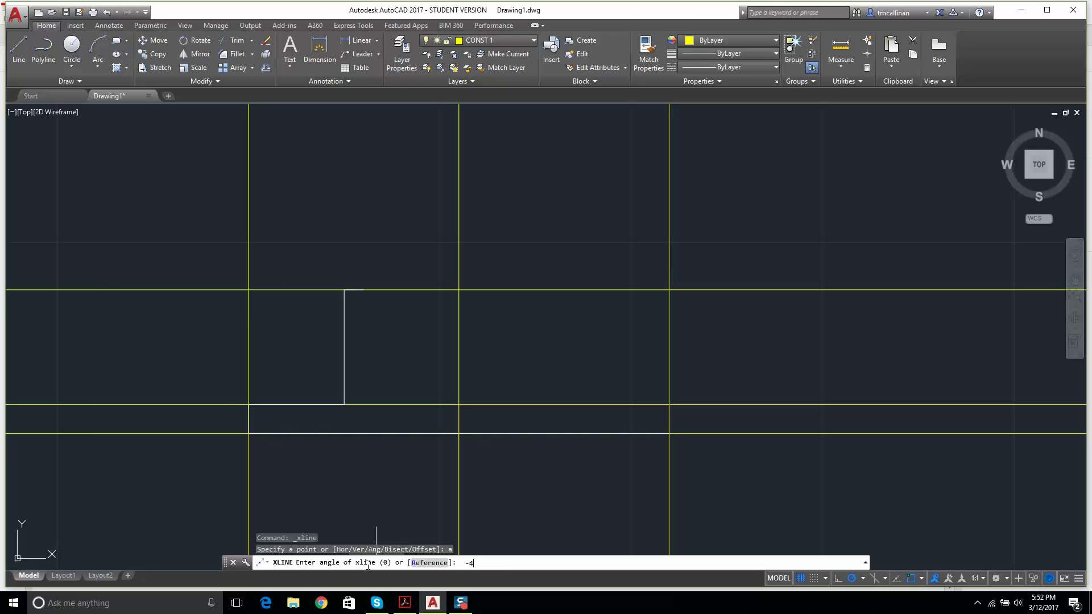
key(Return)
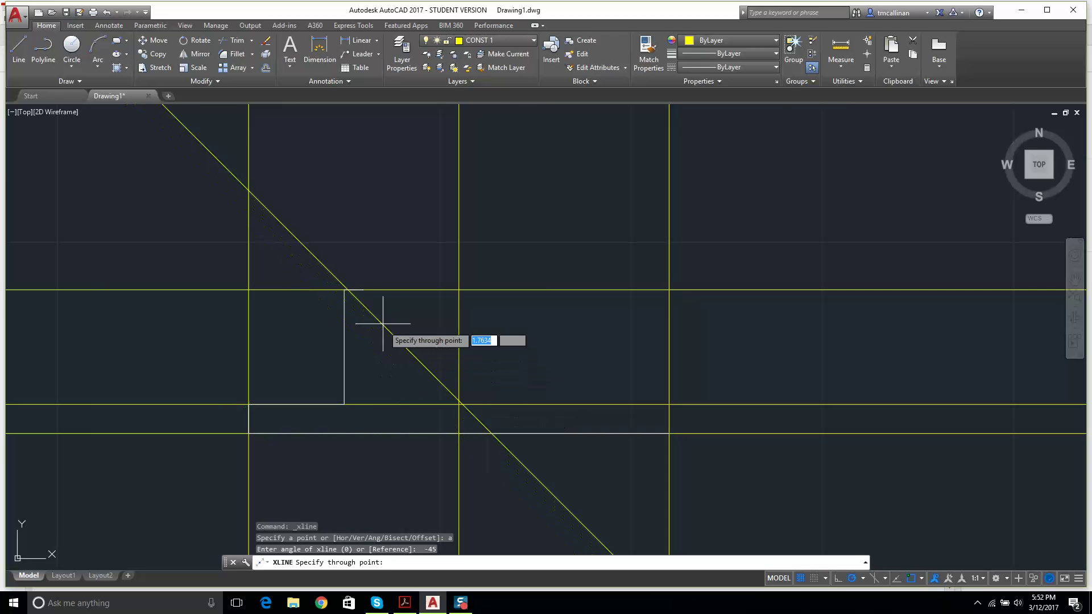
scroll(370, 298, up, 2)
click(356, 286)
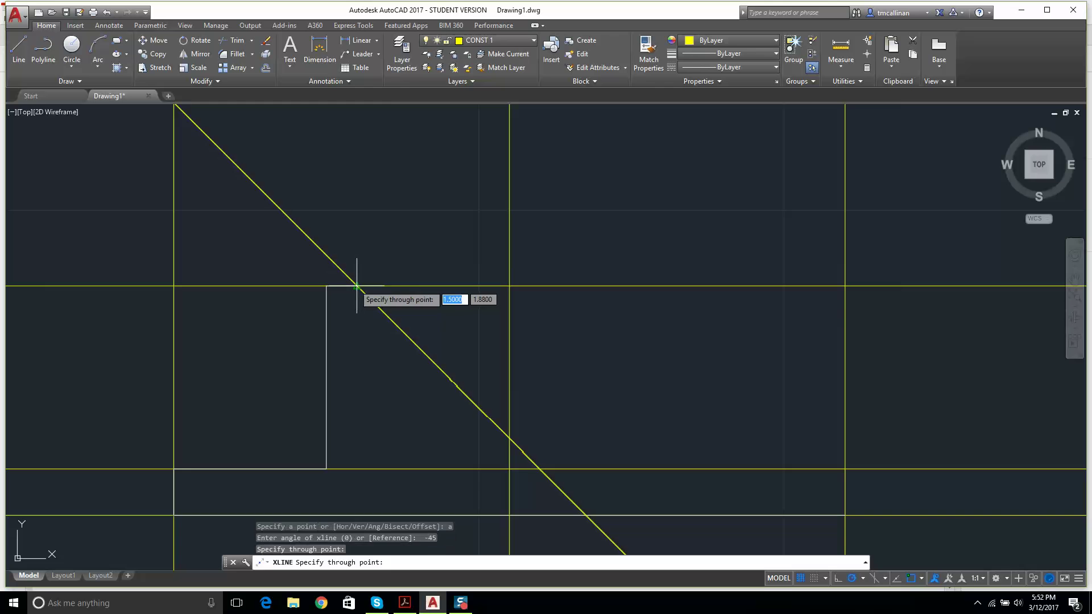
key(Escape)
key(Escape)
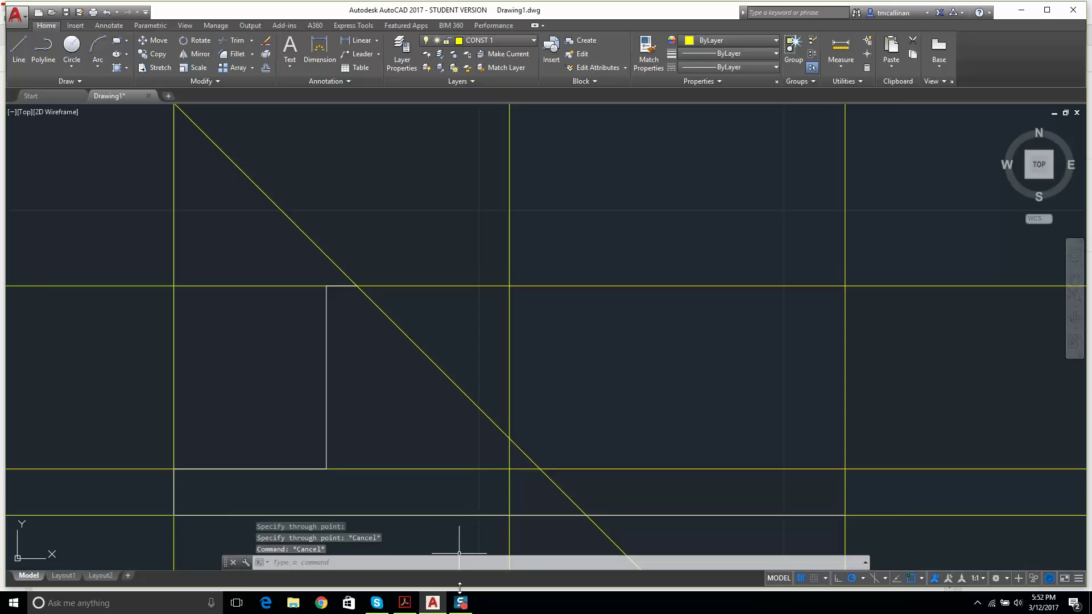
Check the centre slot in the Adobe Acrobat exercise PDF, then offset the vertical centre construction line .13 to the left in AutoCAD.
click(396, 607)
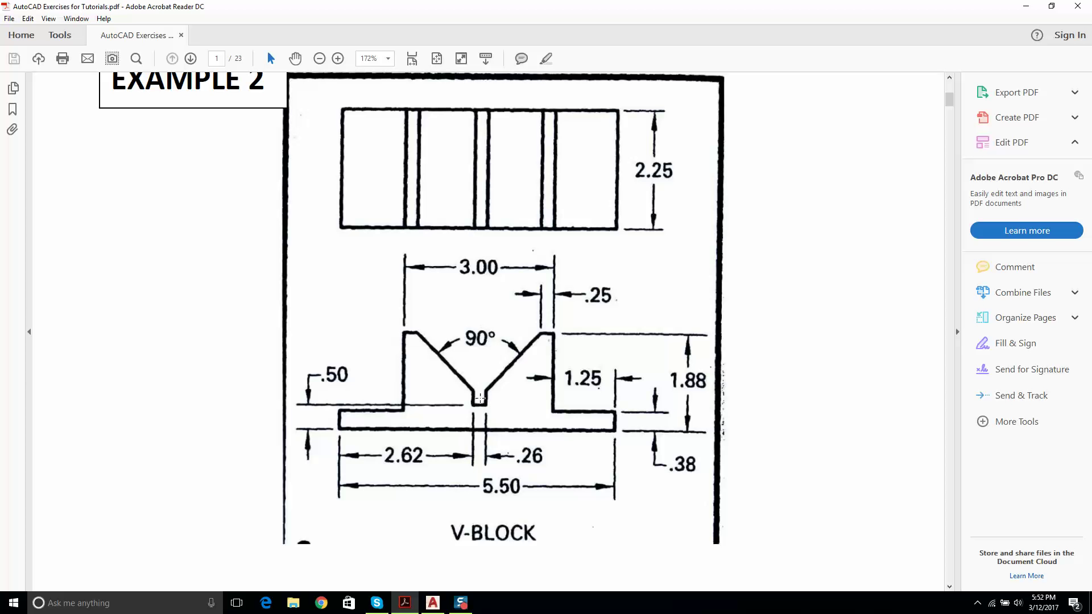
scroll(479, 398, up, 2)
scroll(479, 433, down, 1)
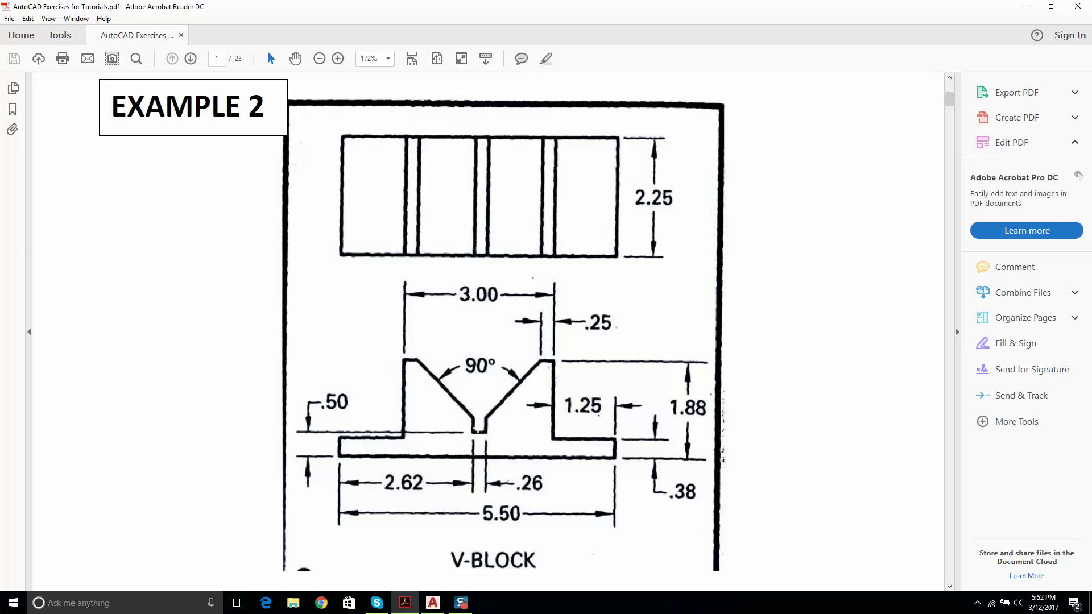
click(432, 603)
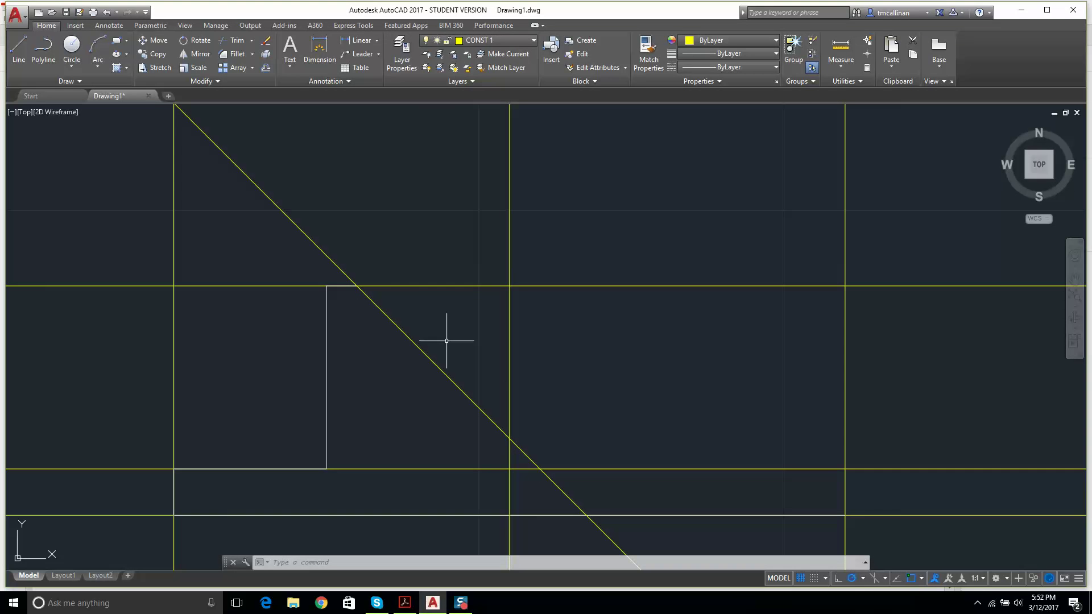
key(Escape)
key(Escape)
key(Escape)
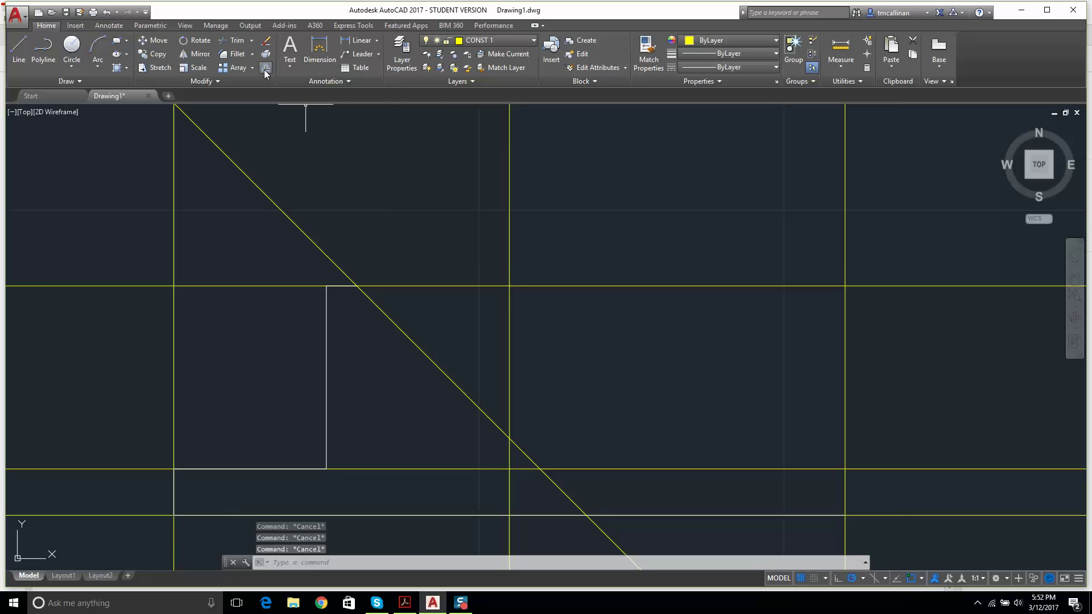
click(266, 69)
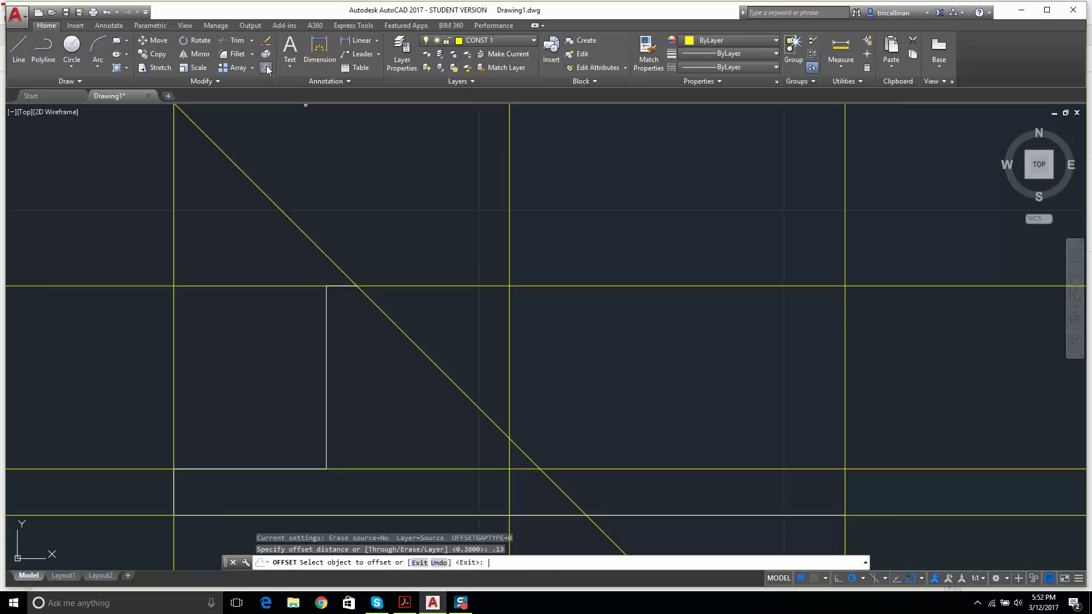
click(509, 307)
click(473, 317)
key(Escape)
key(Escape)
Check the slot's dimensions in the Adobe Acrobat exercise PDF and measure the base's left edge in AutoCAD with a temporary dimension.
scroll(494, 421, up, 2)
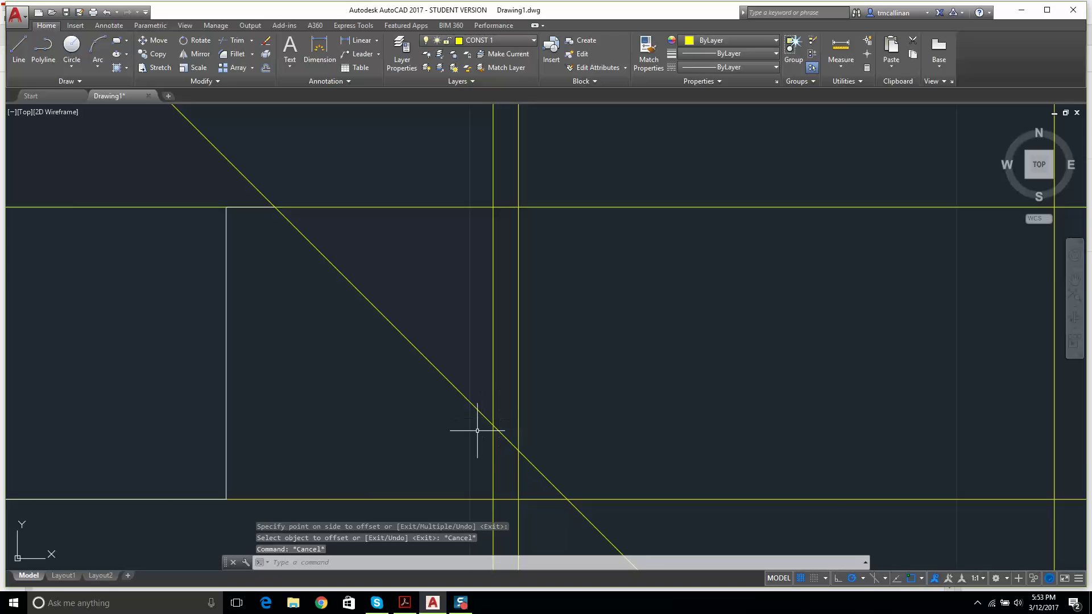
scroll(493, 431, down, 2)
scroll(494, 427, down, 1)
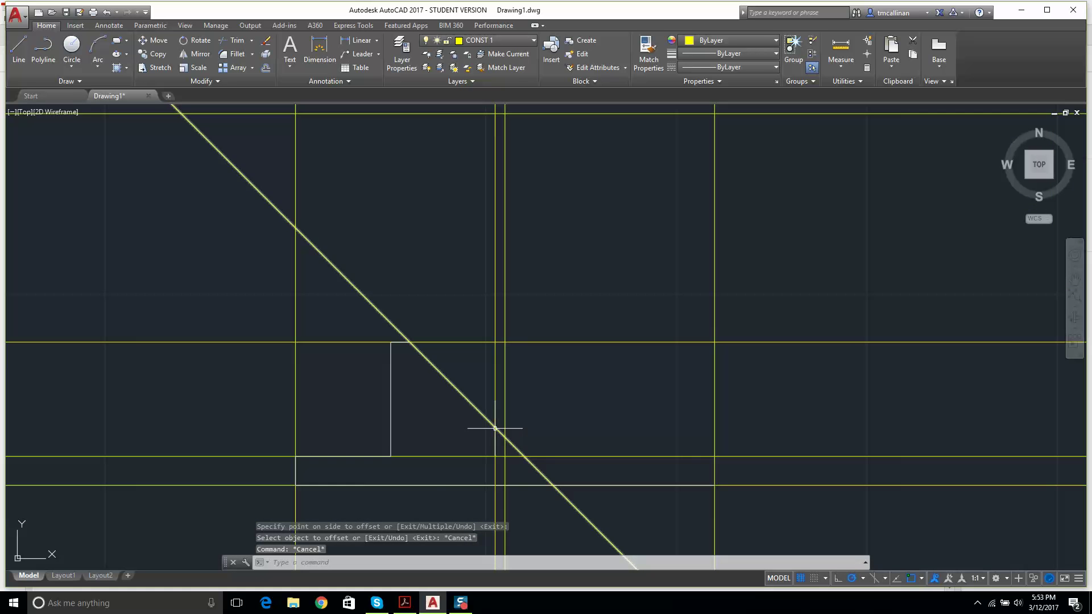
click(414, 607)
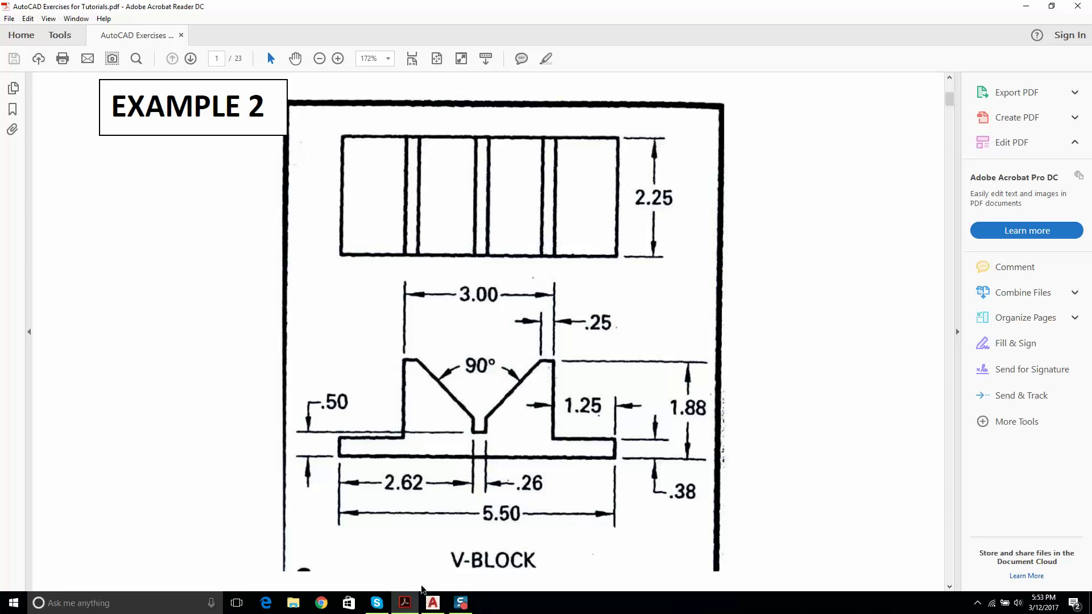
click(432, 603)
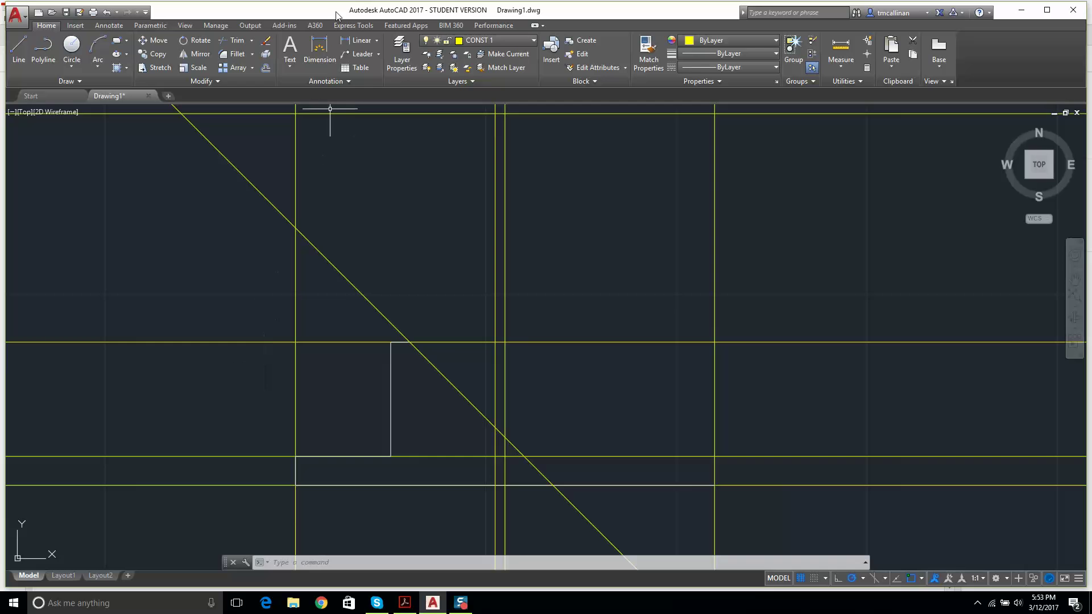
click(320, 47)
scroll(300, 458, up, 2)
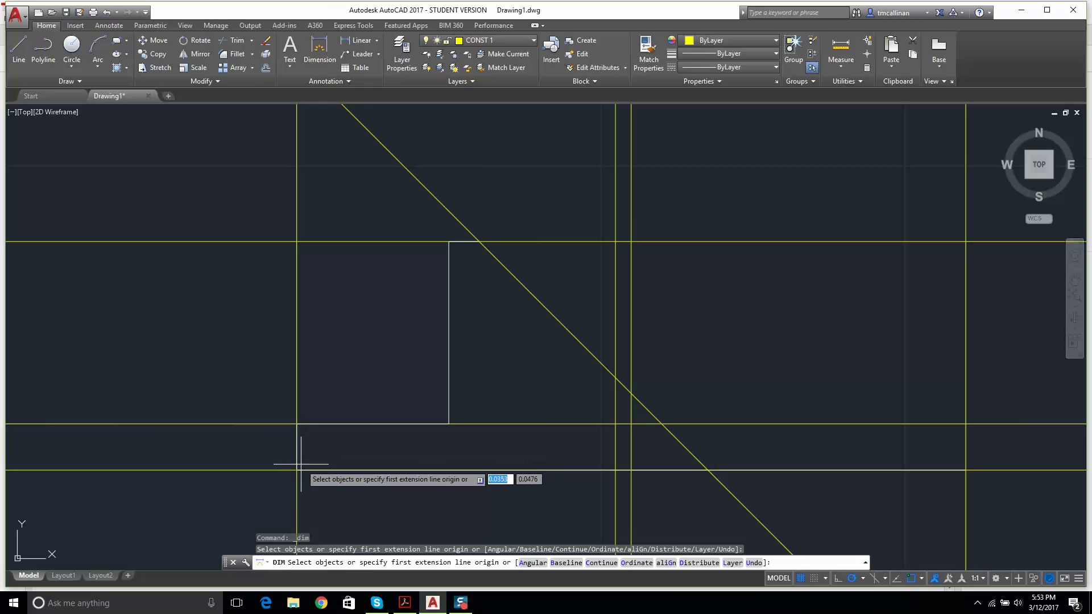
click(297, 469)
click(297, 424)
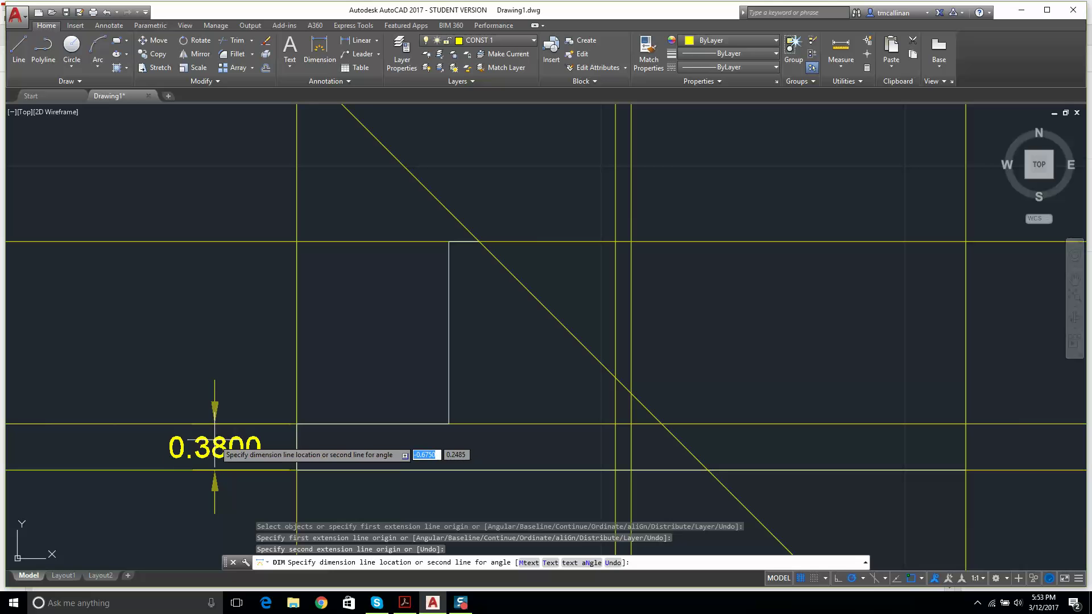
key(Escape)
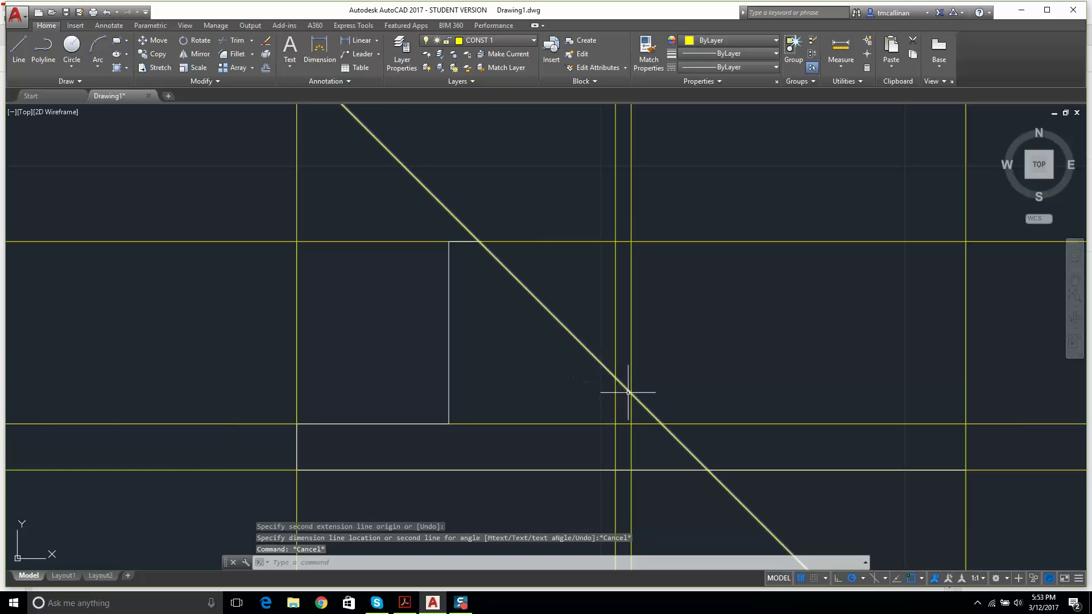
key(Escape)
On layer 0, draw the V's sloped edge along the diagonal construction line, from the top edge's inner end to the .13 offset line.
click(484, 40)
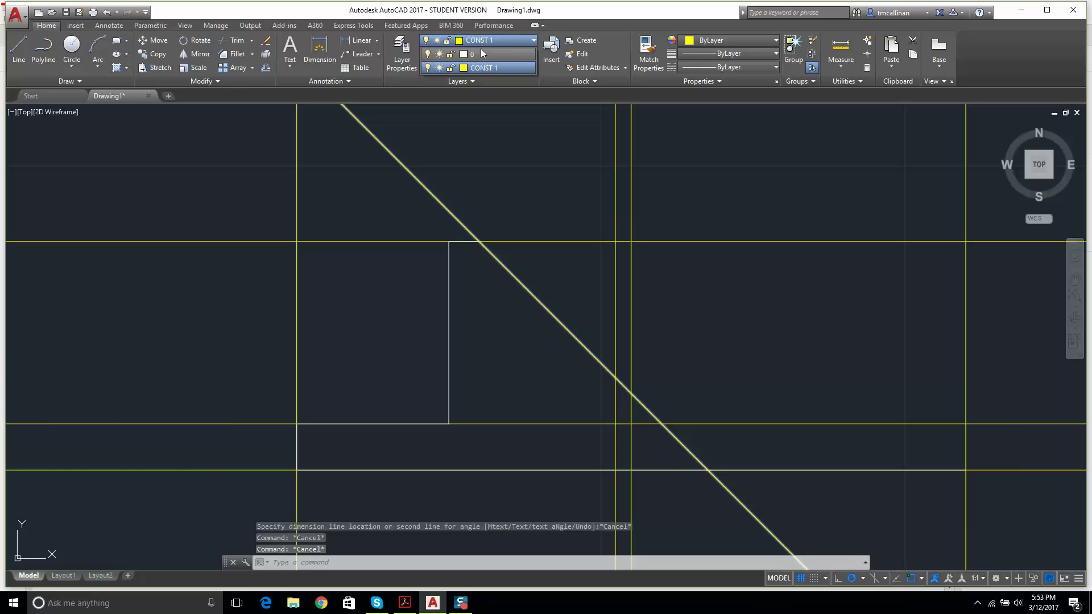
click(480, 49)
click(19, 45)
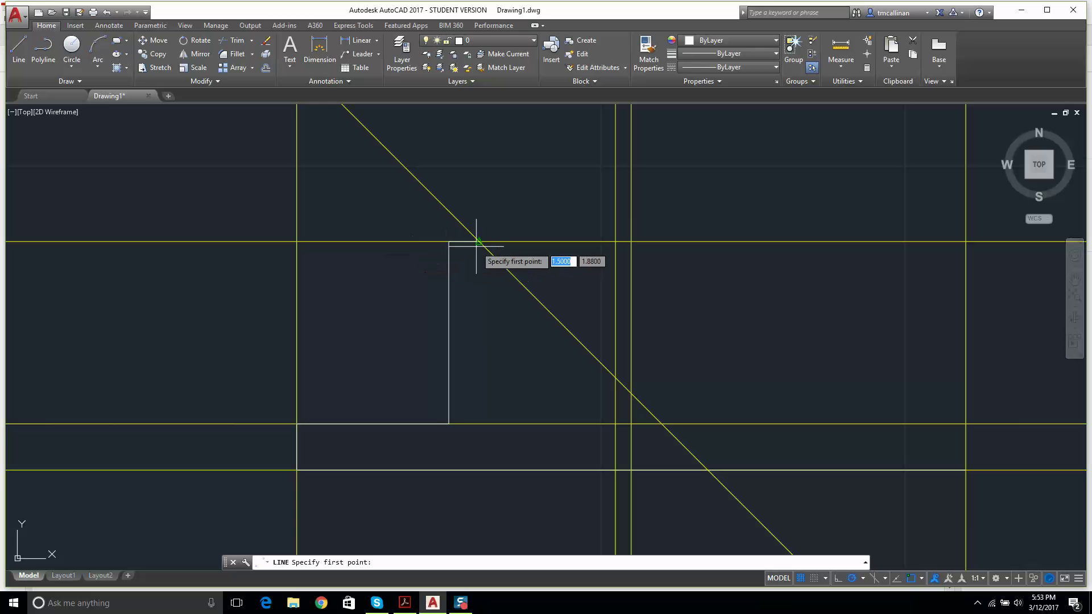
click(477, 242)
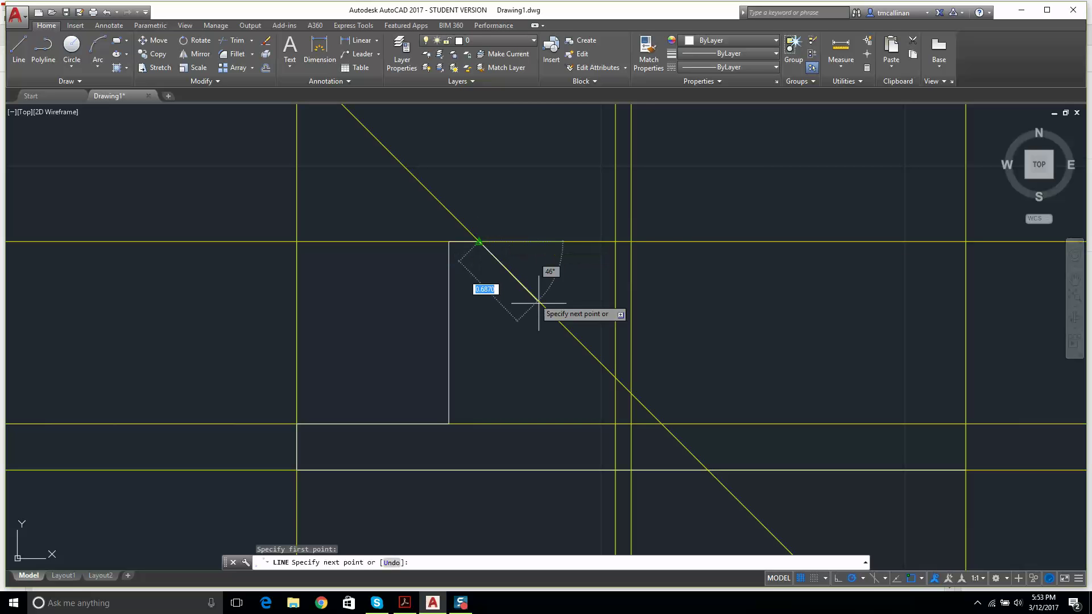
click(615, 377)
scroll(671, 398, up, 4)
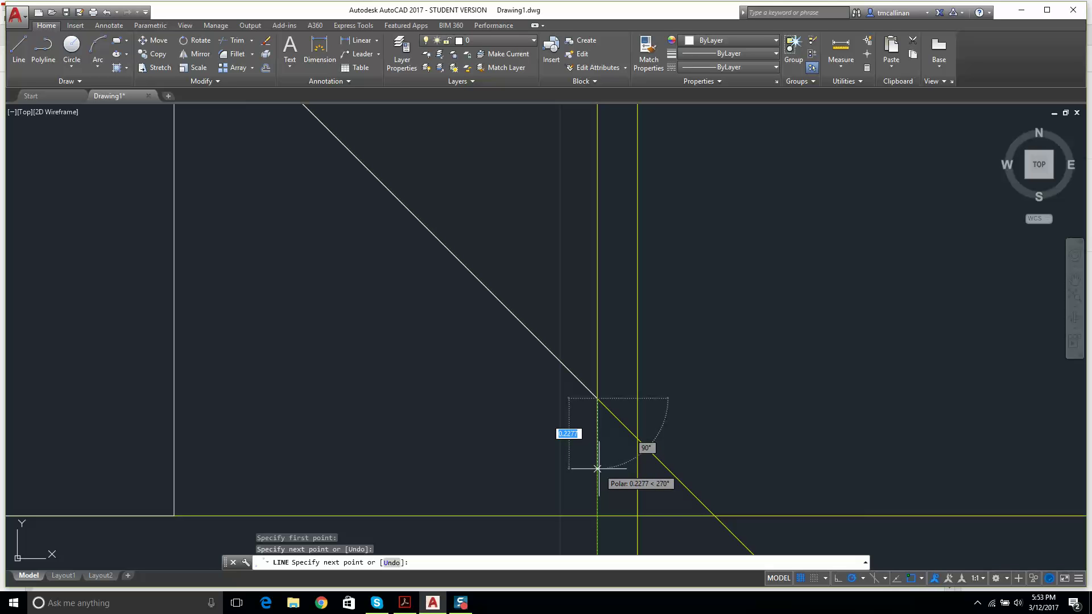
key(Escape)
key(Escape)
scroll(478, 443, down, 5)
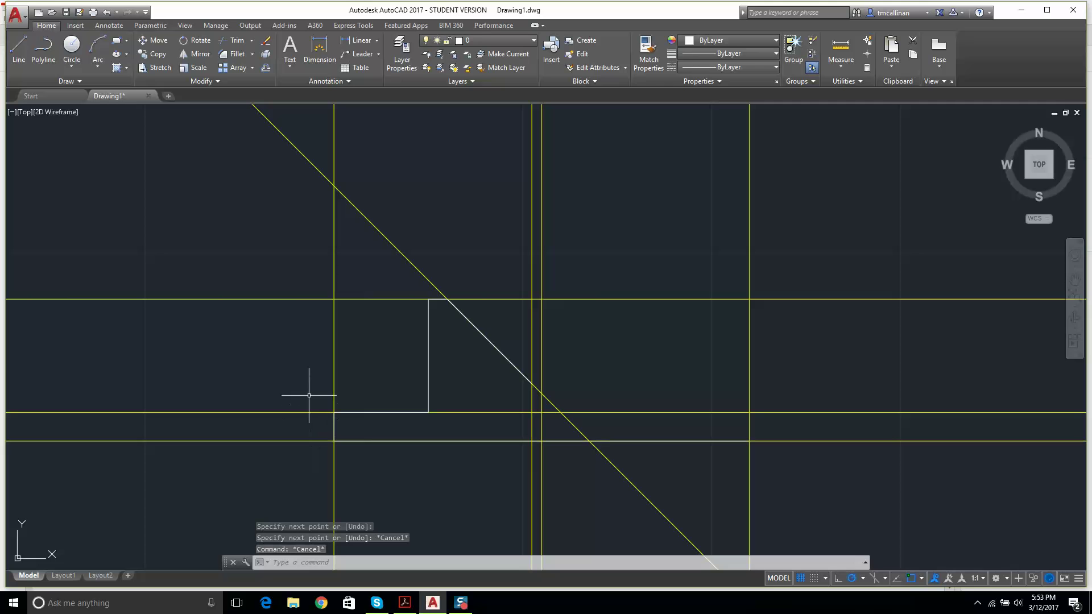
key(Escape)
Make CONST 1 the current layer and offset the base's bottom construction line .5 upward.
click(484, 41)
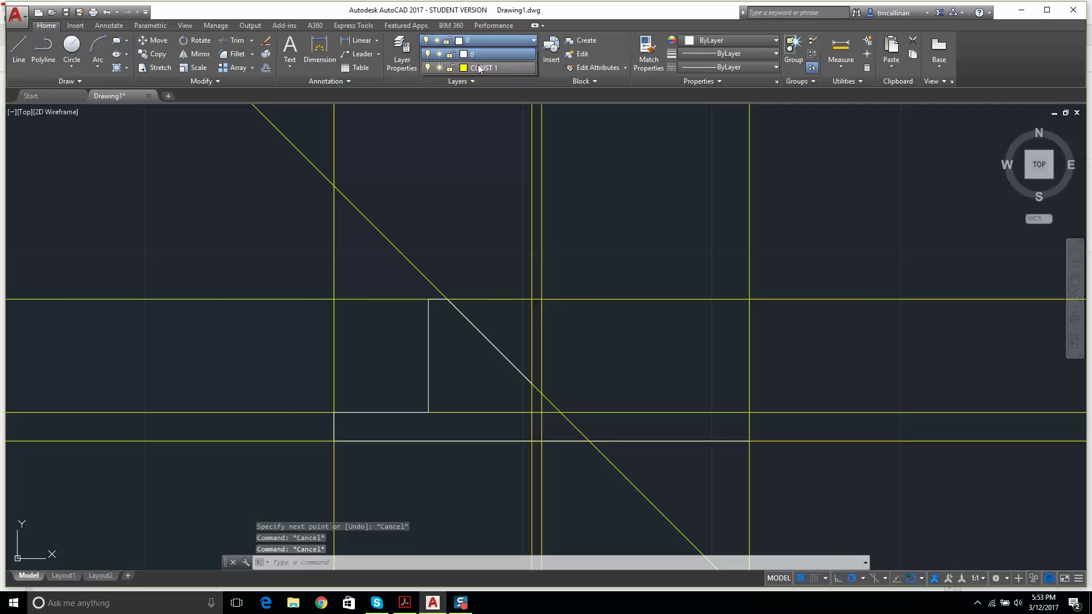
click(470, 68)
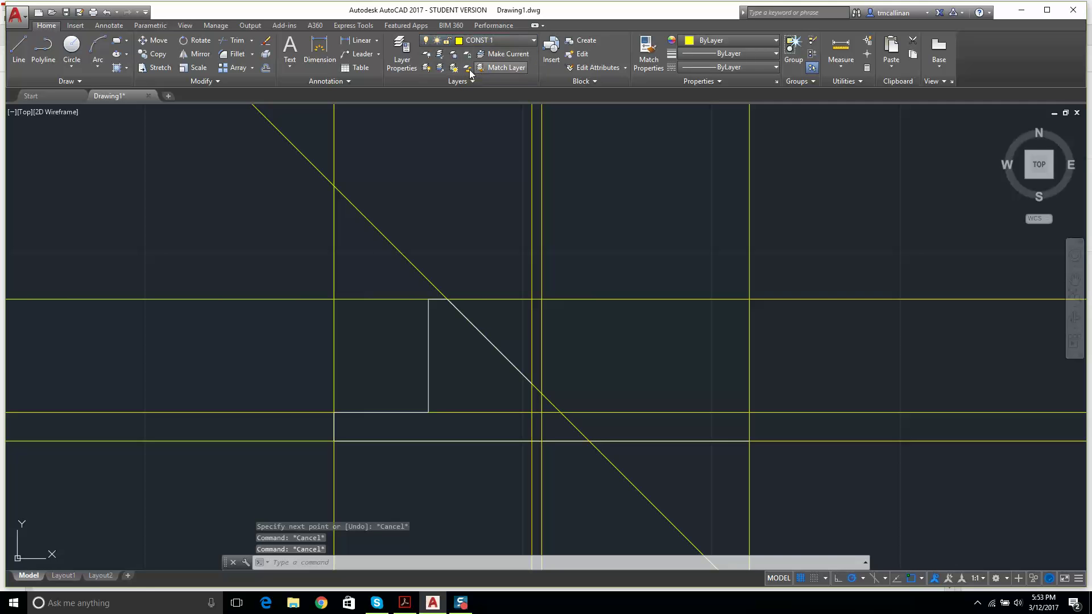
click(266, 71)
text(.5)
key(Return)
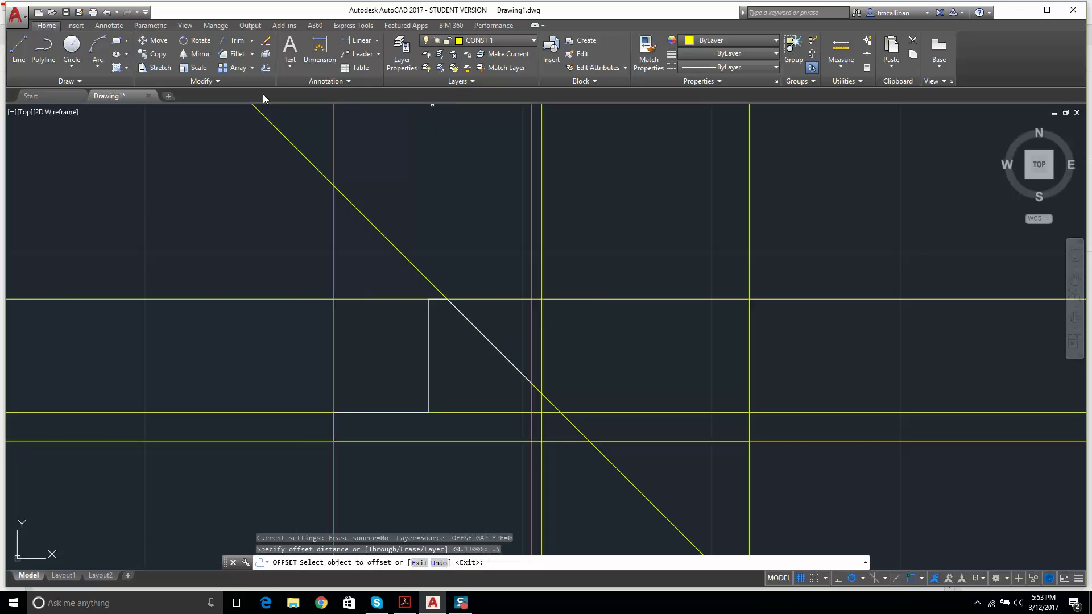
click(303, 441)
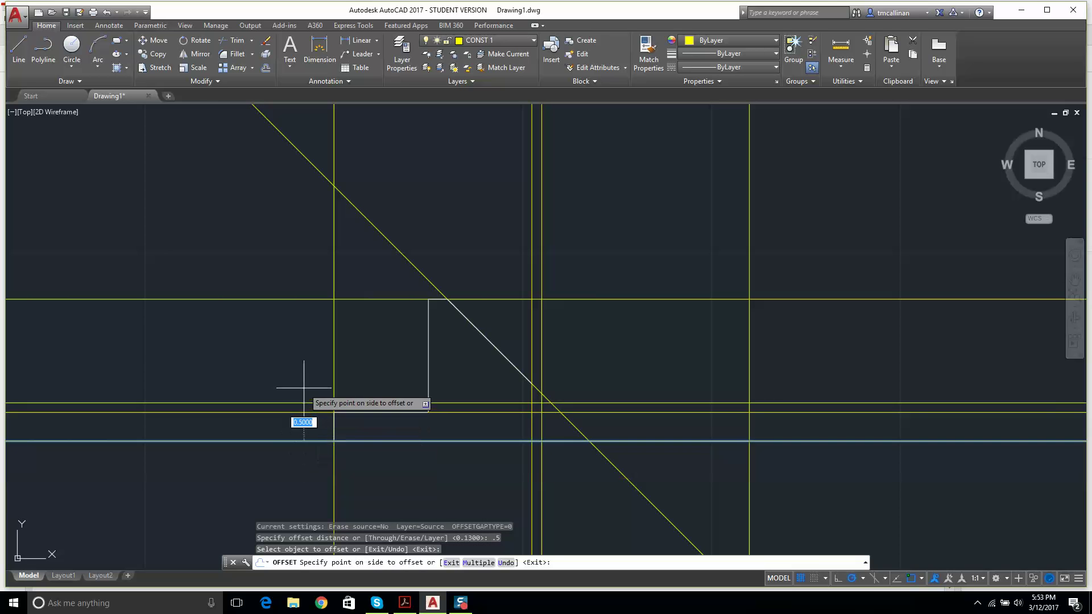
click(452, 403)
key(Escape)
On layer 0, draw the slot's side from the slope's lower end down to the .5 construction line and its floor across to the centre line.
scroll(538, 396, up, 4)
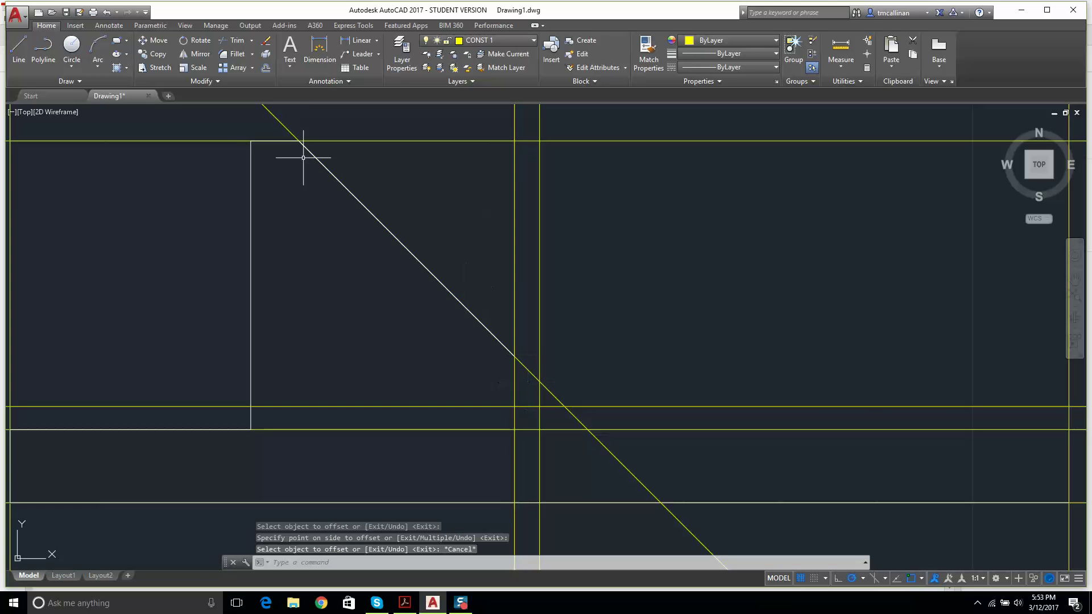
click(475, 41)
click(471, 56)
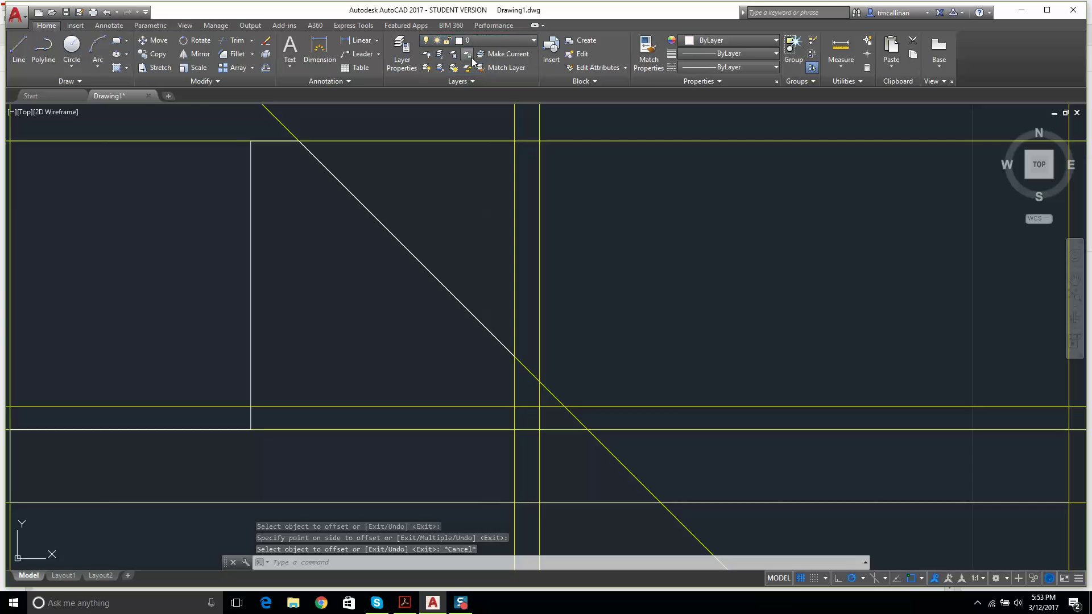
click(18, 50)
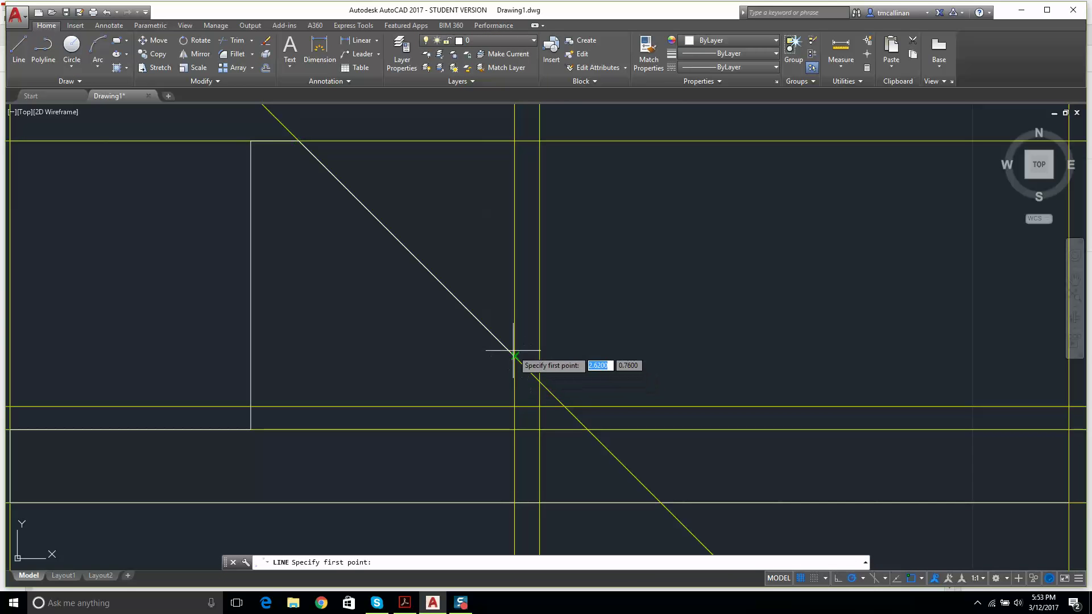
scroll(540, 367, up, 2)
click(471, 343)
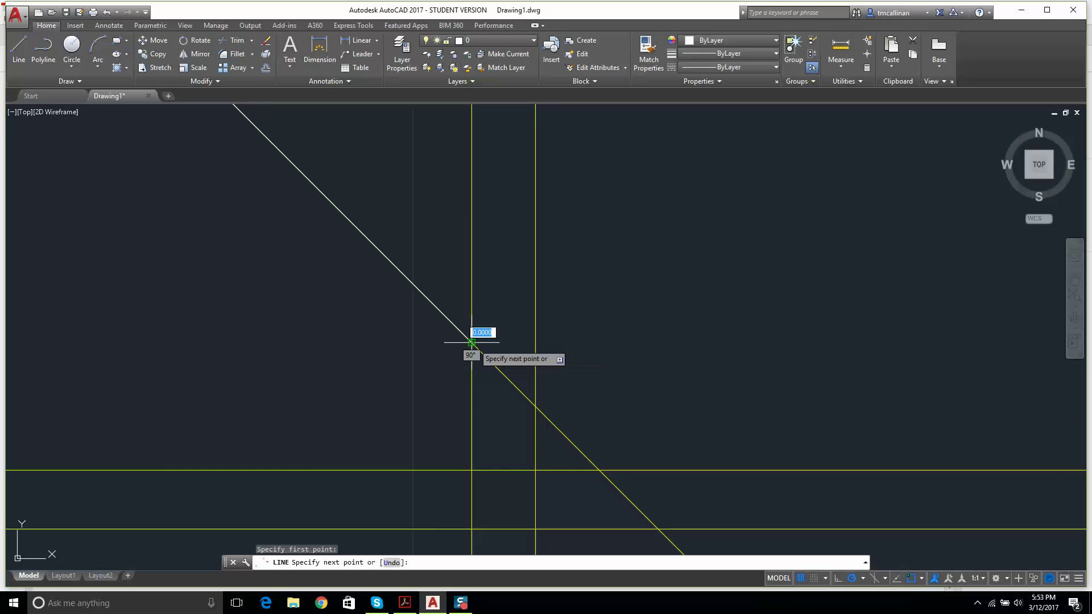
scroll(473, 340, down, 3)
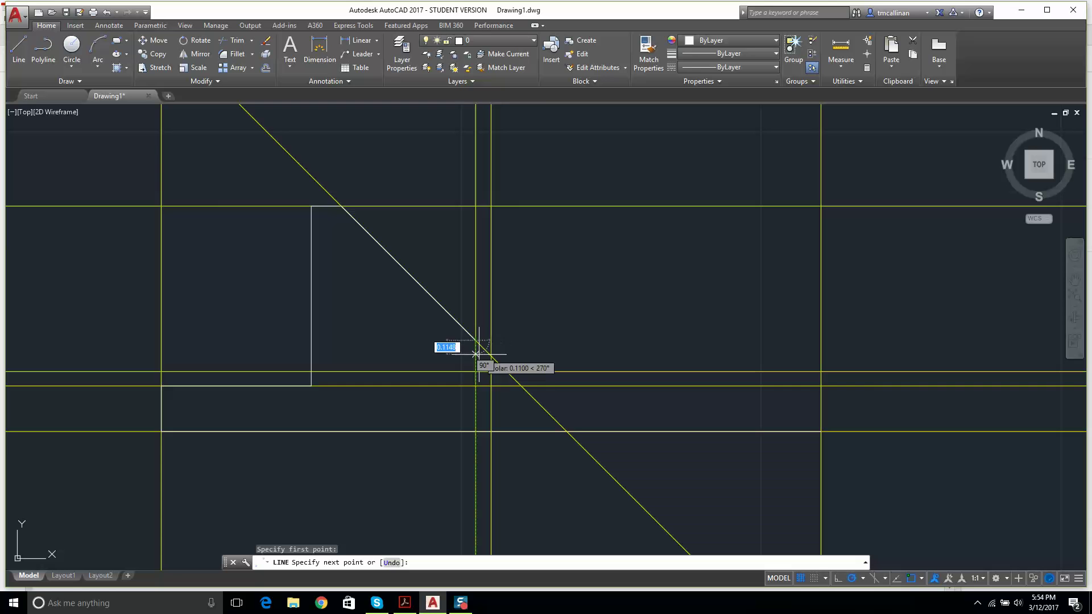
click(475, 371)
scroll(480, 368, up, 2)
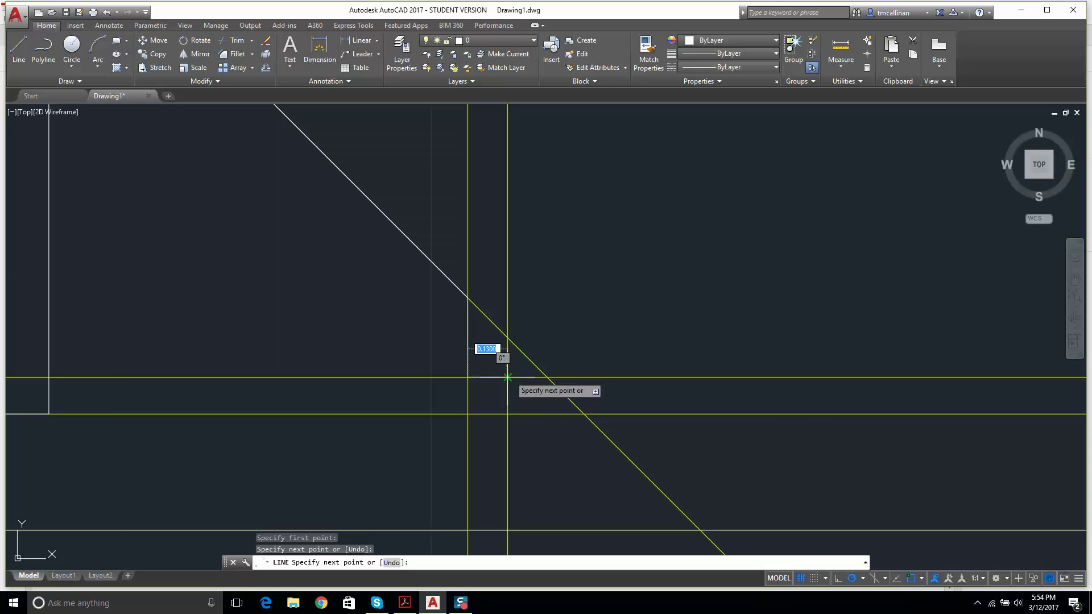
click(507, 377)
scroll(505, 380, down, 2)
key(Escape)
key(Escape)
Erase the diagonal construction line and the vertical construction line offset .13 to the left of the centre.
scroll(455, 340, up, 2)
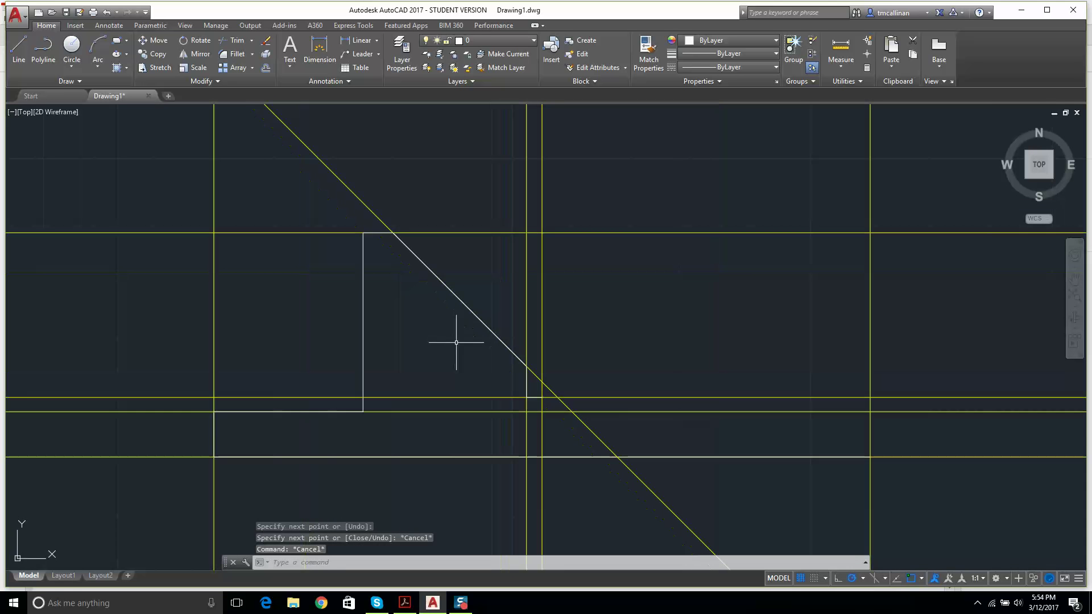
click(333, 174)
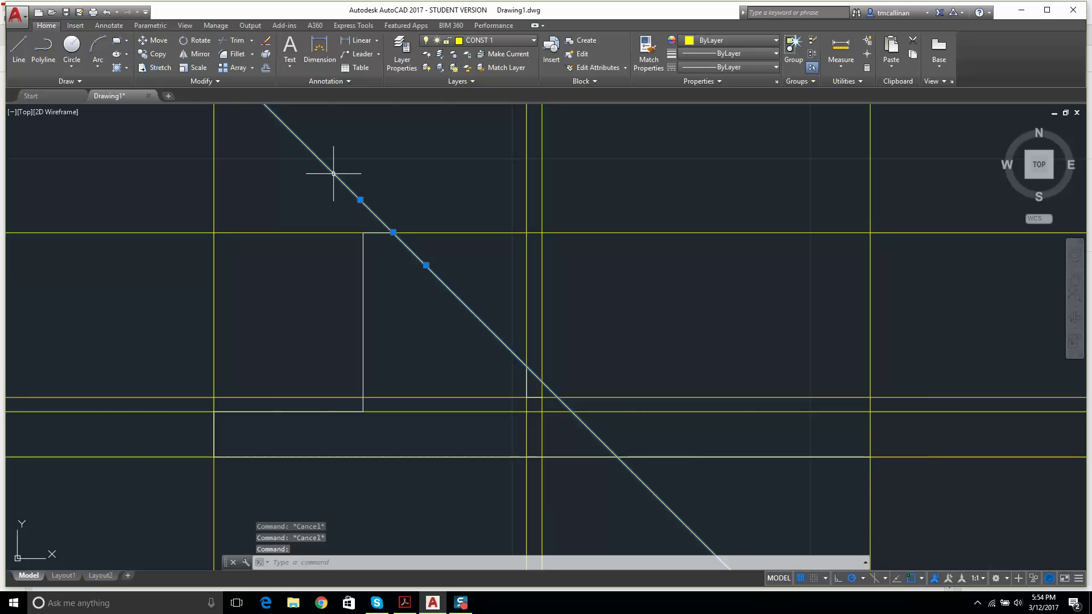
key(Delete)
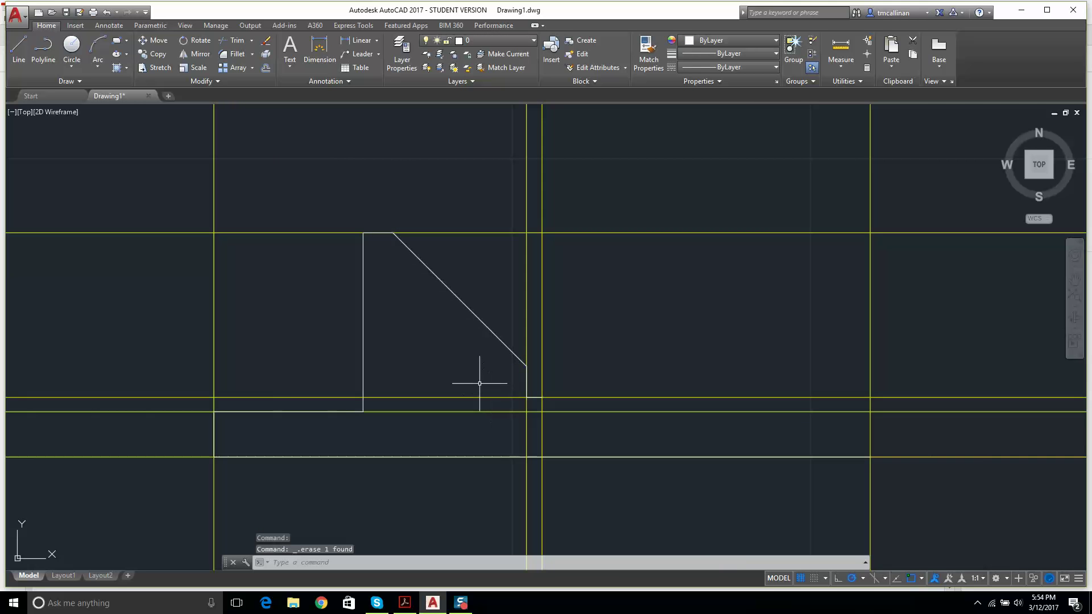
key(Escape)
key(Escape)
key(Escape)
scroll(538, 323, down, 2)
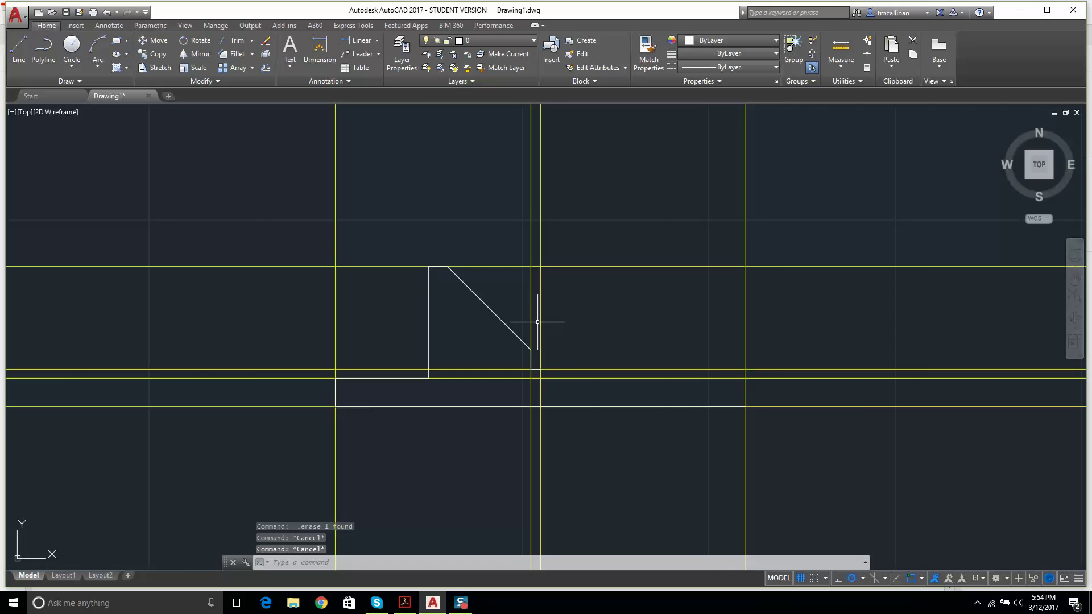
scroll(534, 324, up, 2)
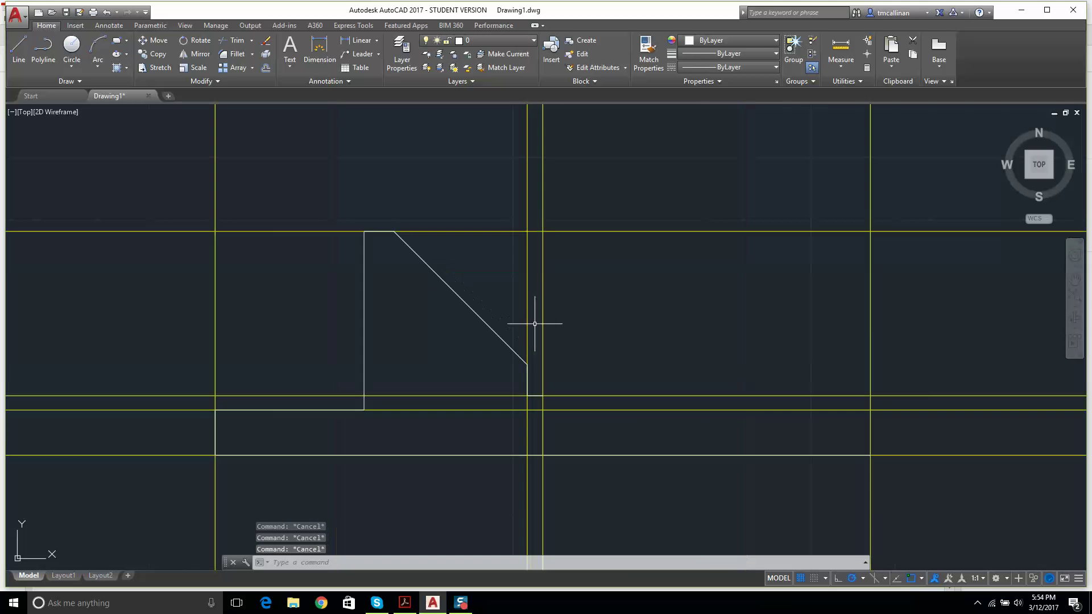
click(528, 265)
key(Delete)
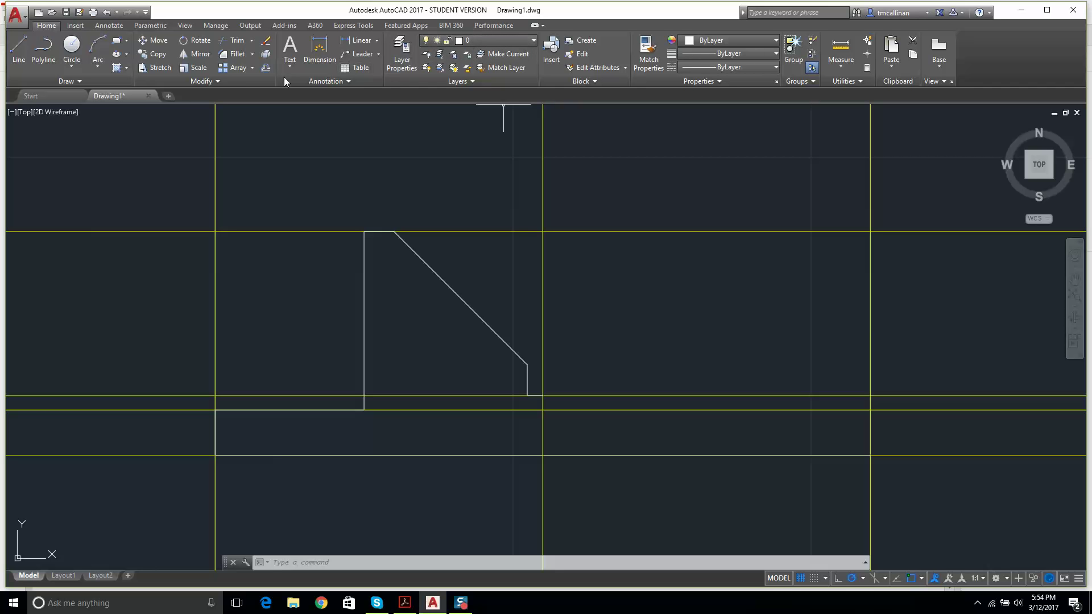
click(190, 57)
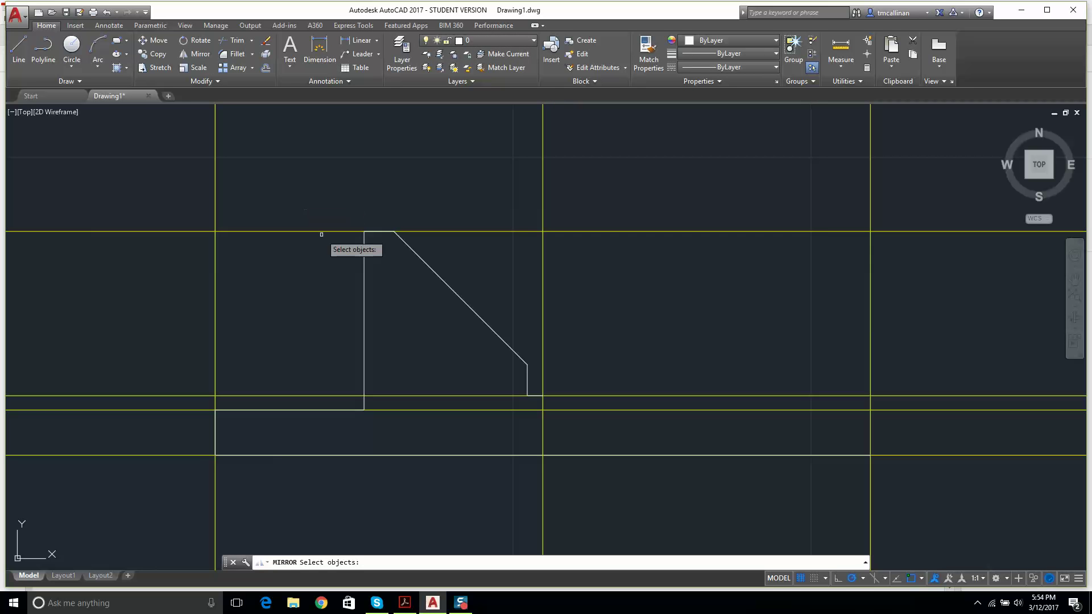
click(214, 427)
click(264, 410)
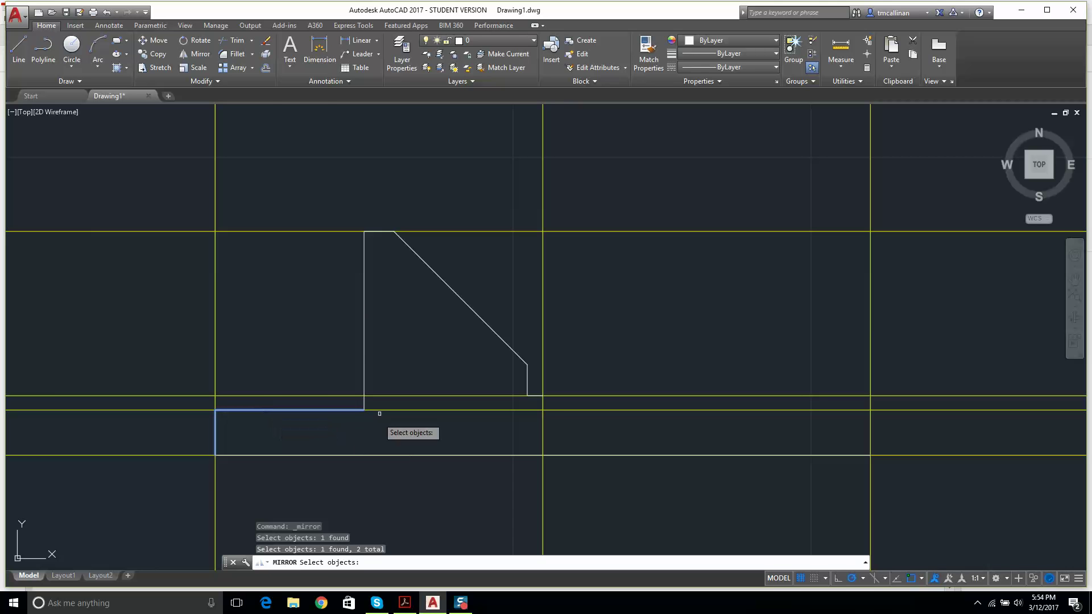
click(364, 353)
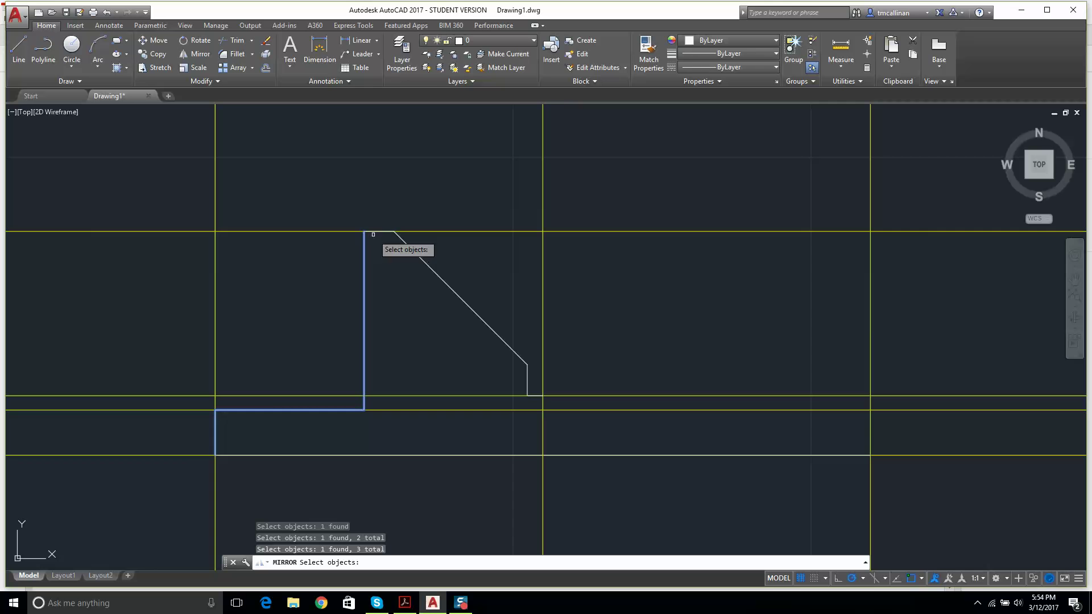
click(375, 233)
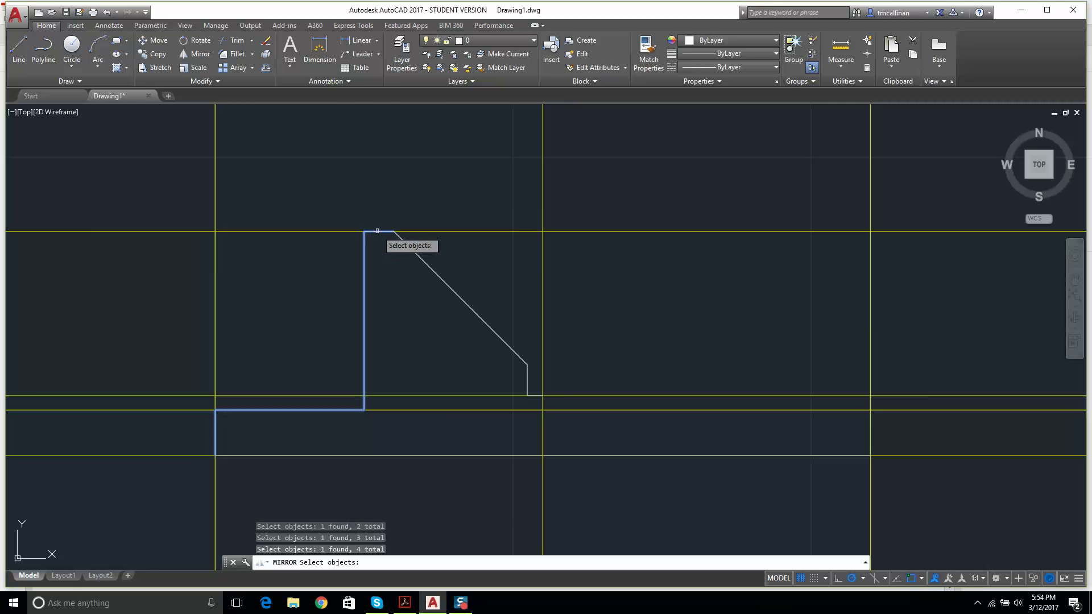
click(452, 290)
scroll(522, 390, up, 4)
click(538, 365)
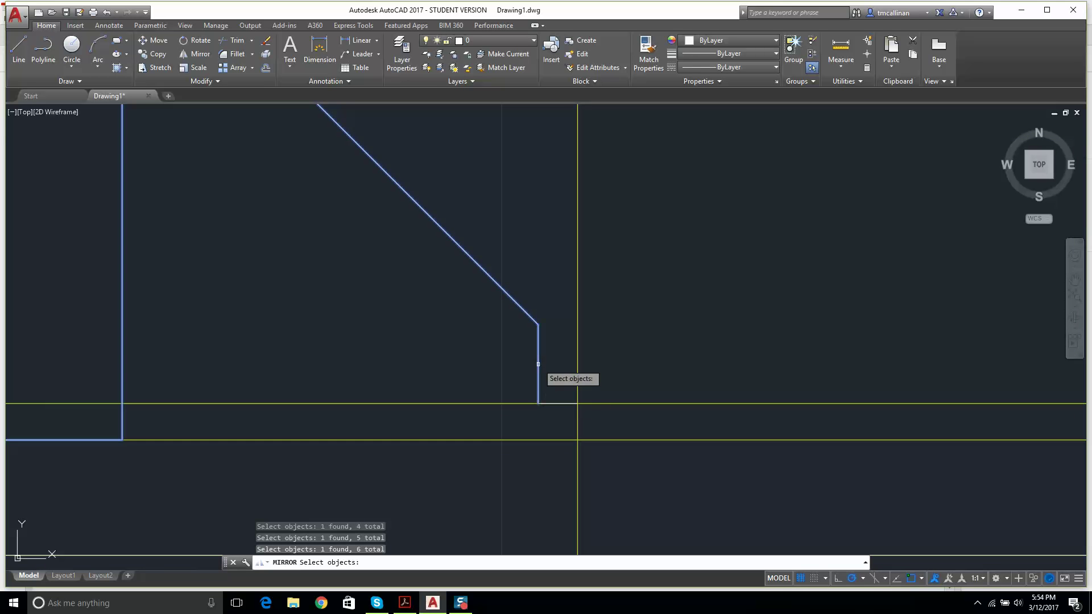
click(551, 403)
scroll(555, 391, down, 4)
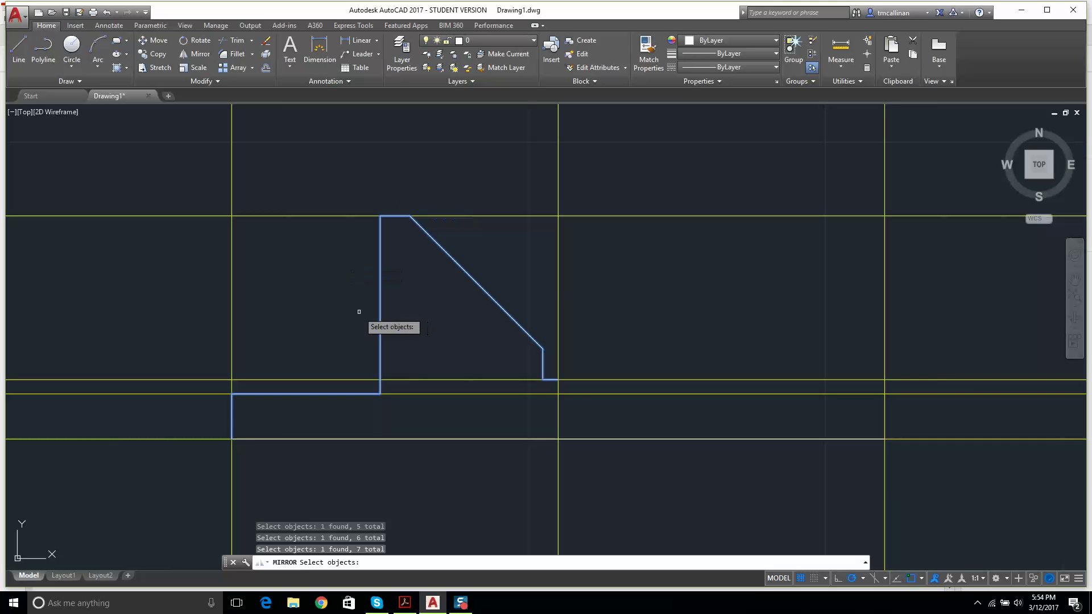
key(Escape)
Try to mirror the seven lines of the V-block's left-half profile about the vertical centre construction line.
click(196, 53)
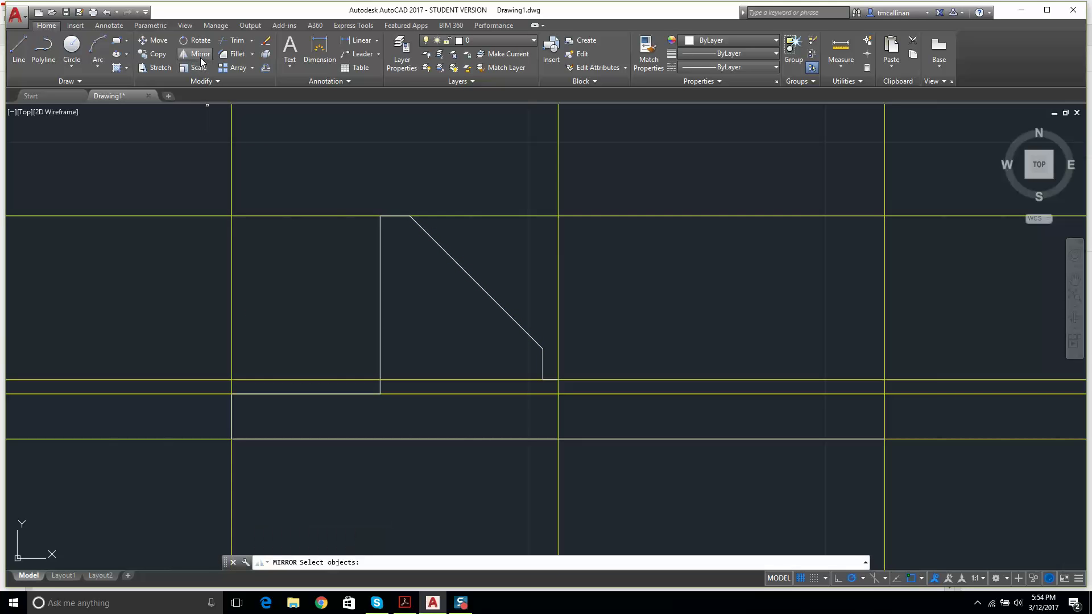
click(193, 185)
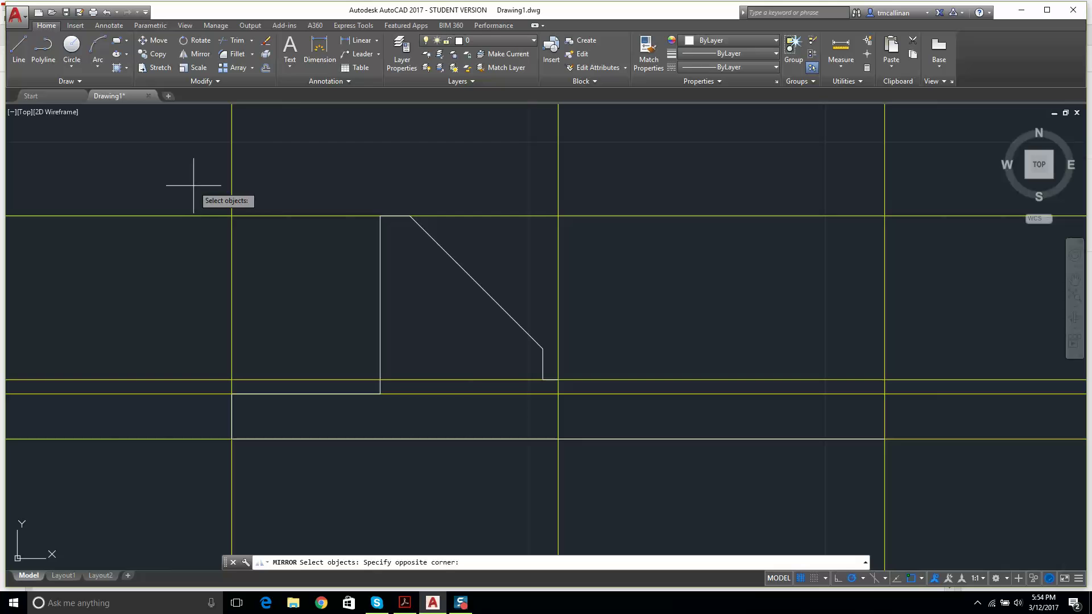
click(594, 475)
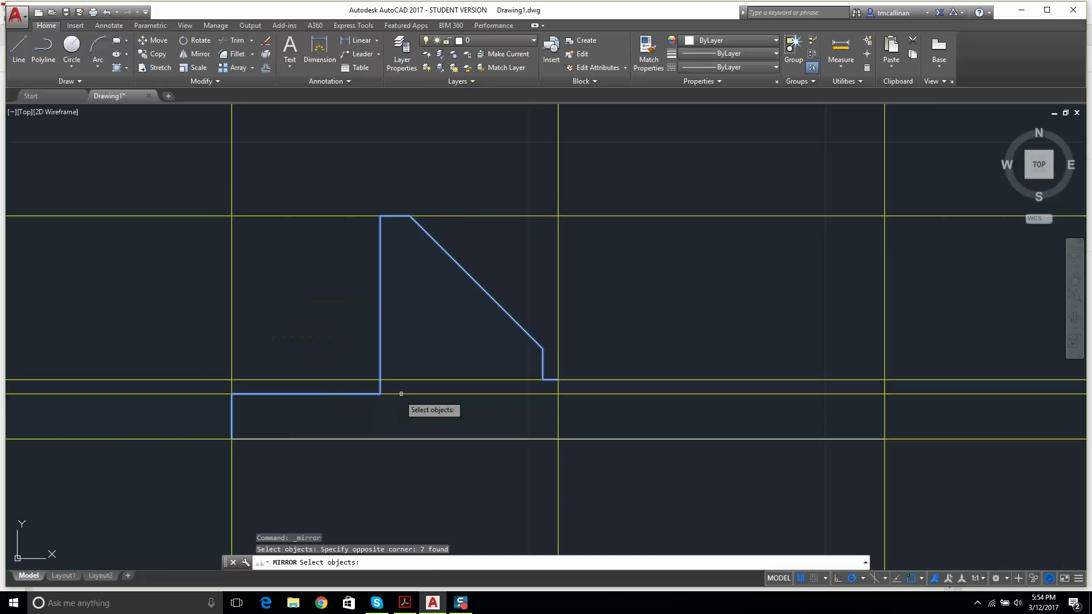
key(Return)
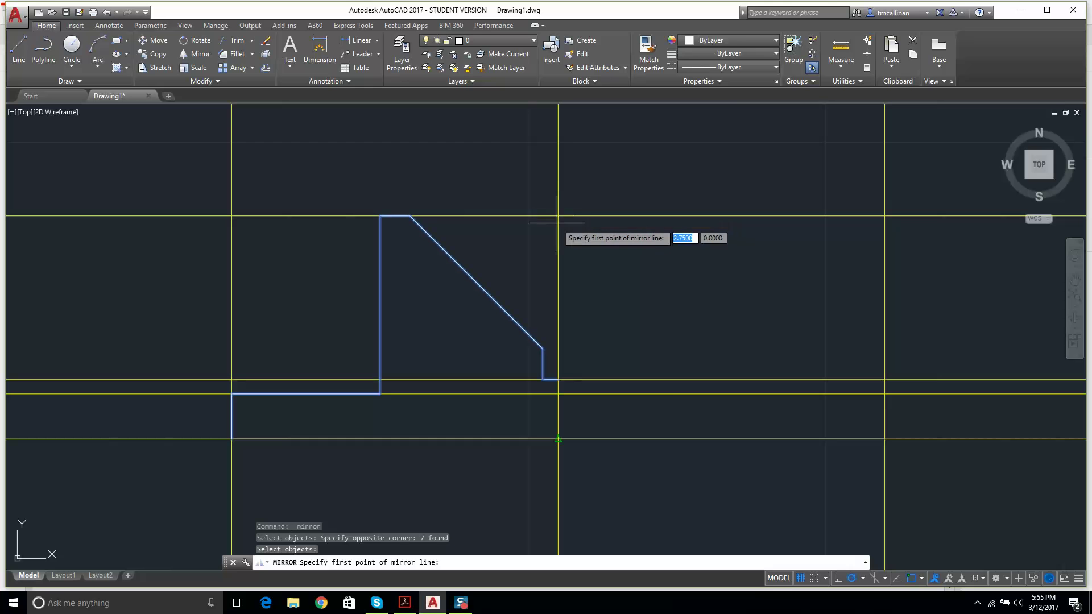
click(558, 216)
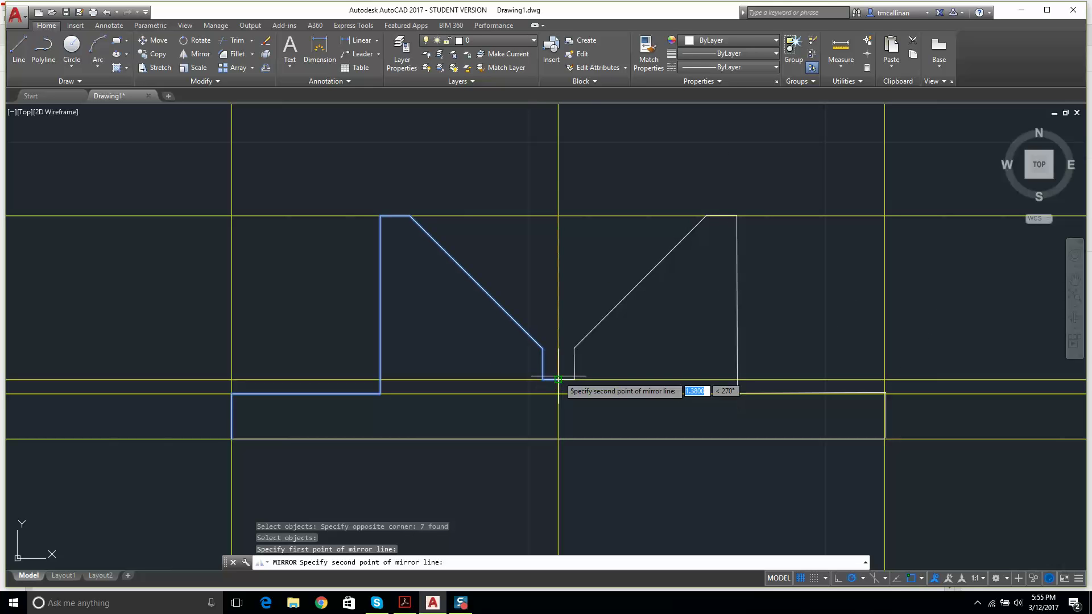
click(558, 439)
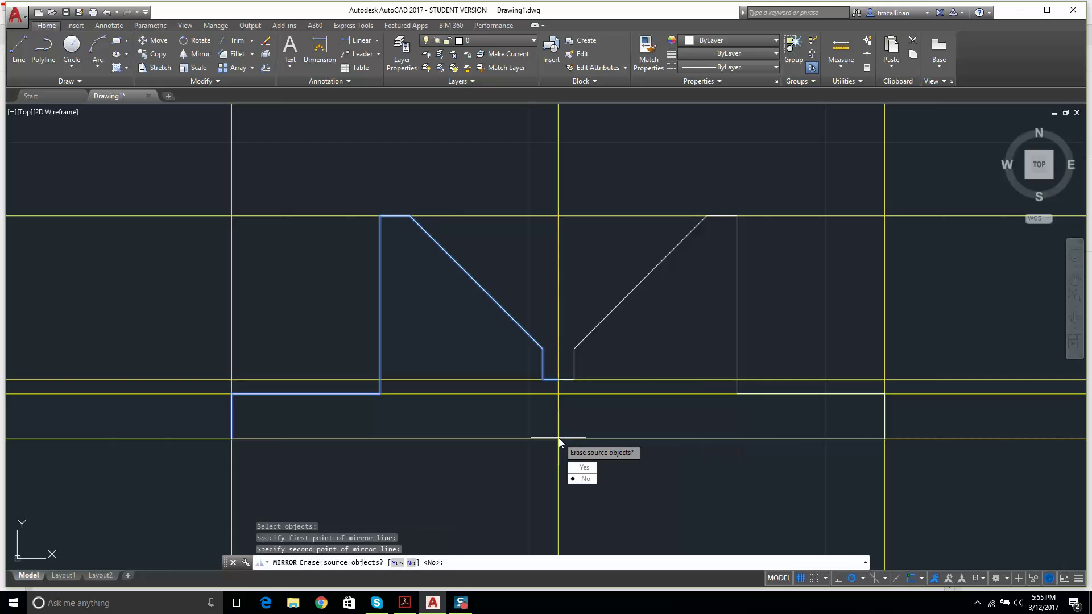
key(Escape)
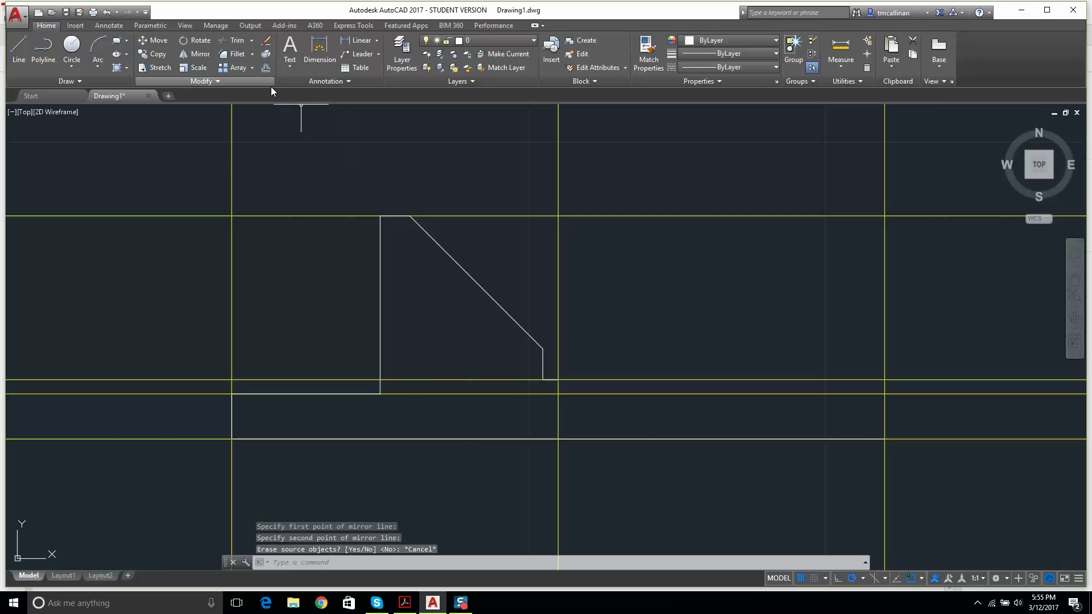
Mirror the seven lines of the V-block's left-half profile about the vertical centre construction line, keeping the source lines.
click(196, 51)
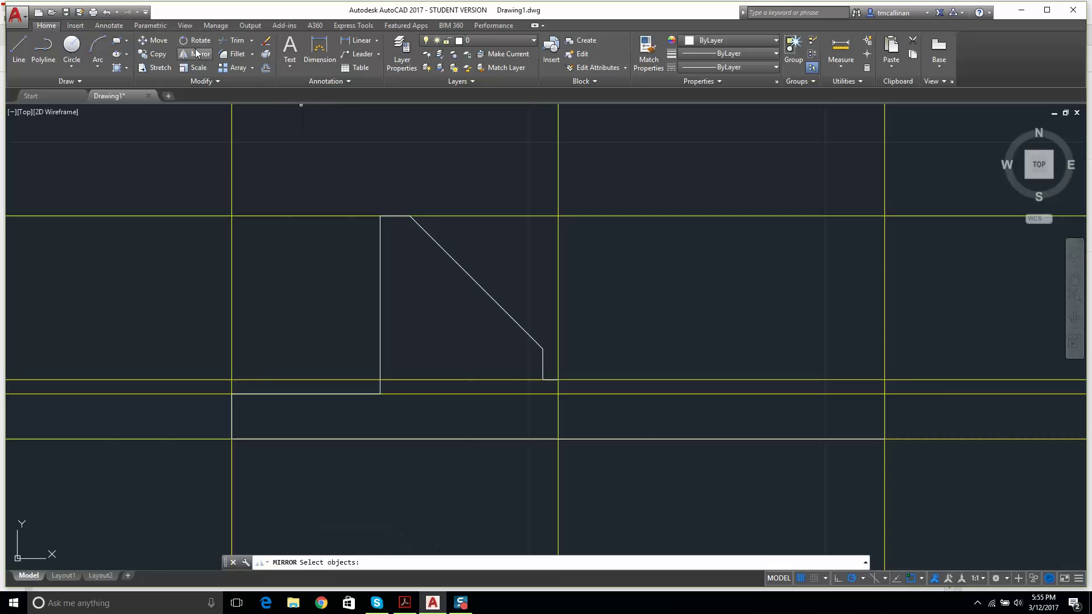
click(198, 177)
click(608, 494)
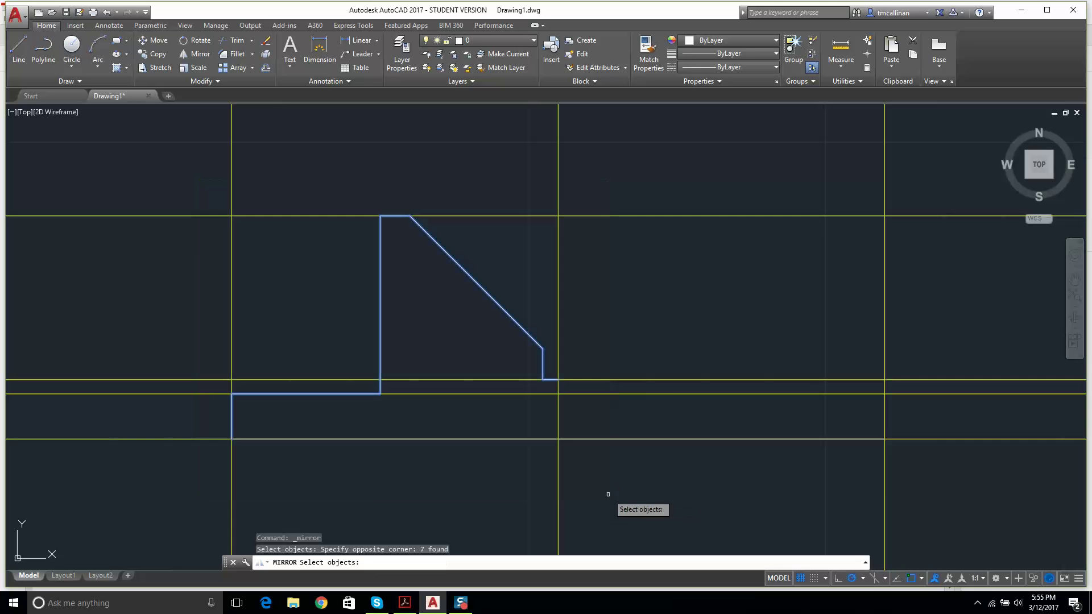
key(Return)
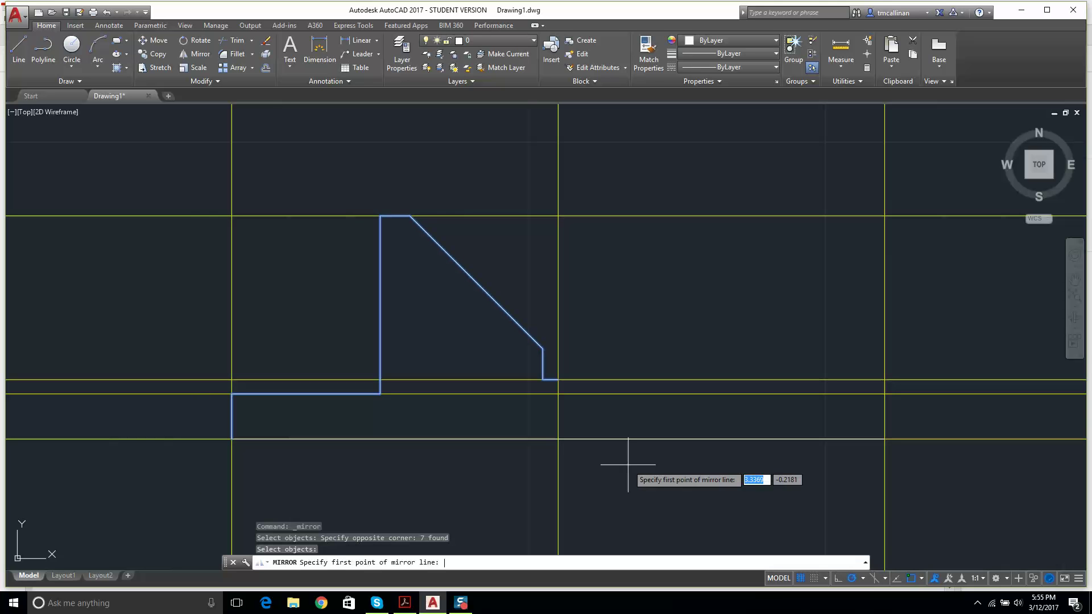
click(558, 216)
click(558, 379)
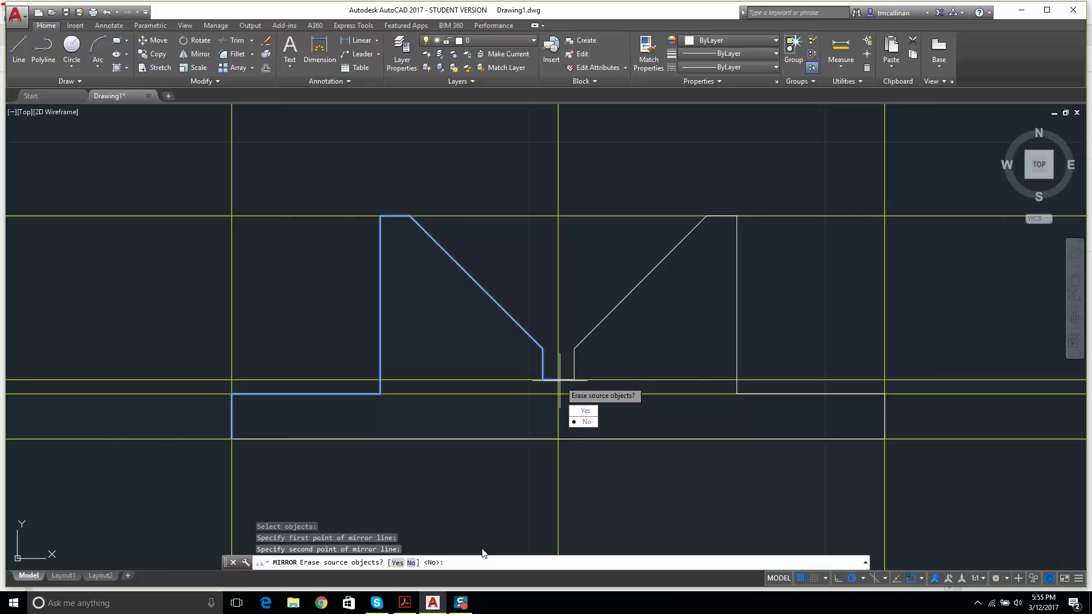
key(Return)
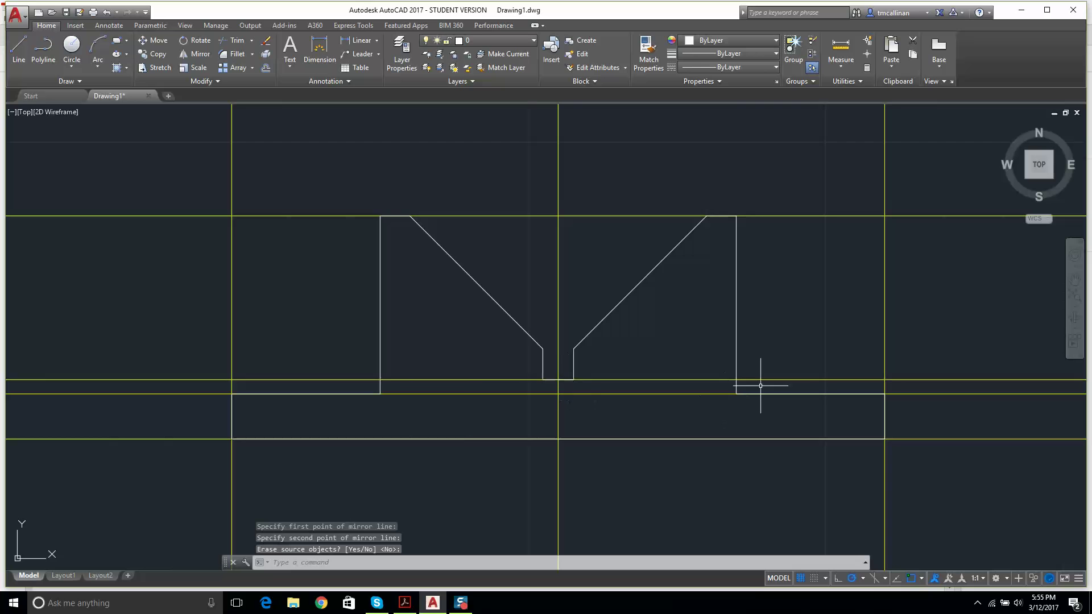
key(Escape)
Turn off layer CONST 1, compare the outline with the V-block exercise in Adobe Acrobat Reader, and turn the layer back on in AutoCAD.
scroll(711, 322, down, 5)
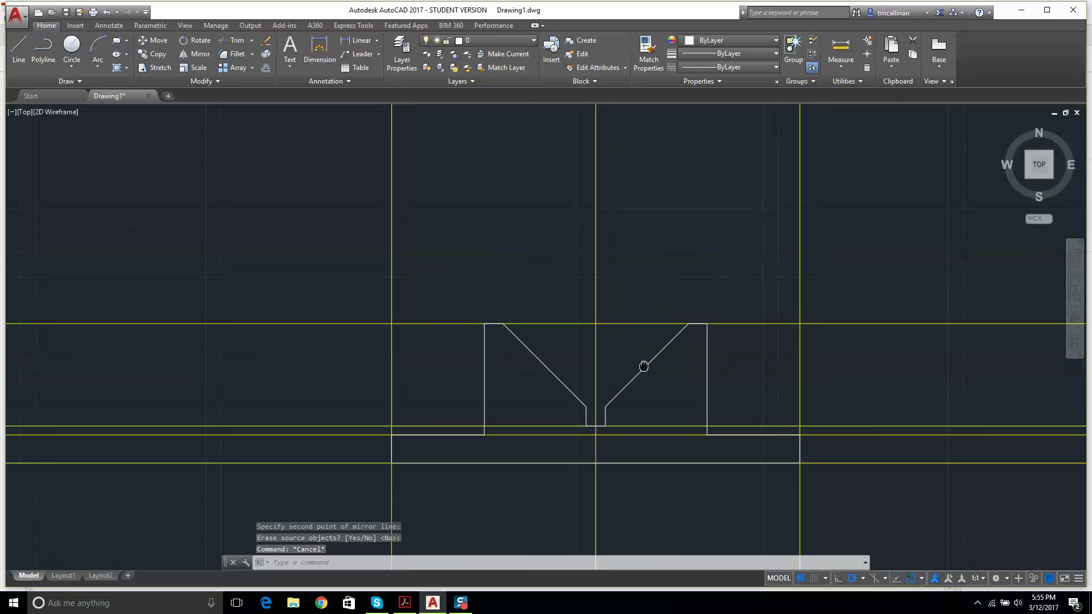
scroll(629, 384, up, 2)
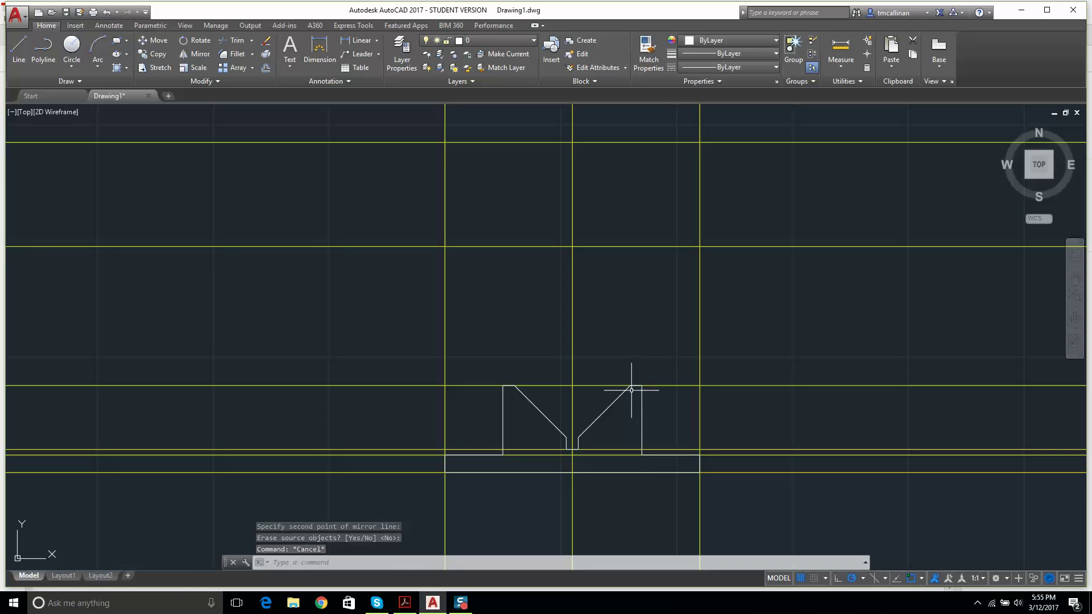
click(489, 41)
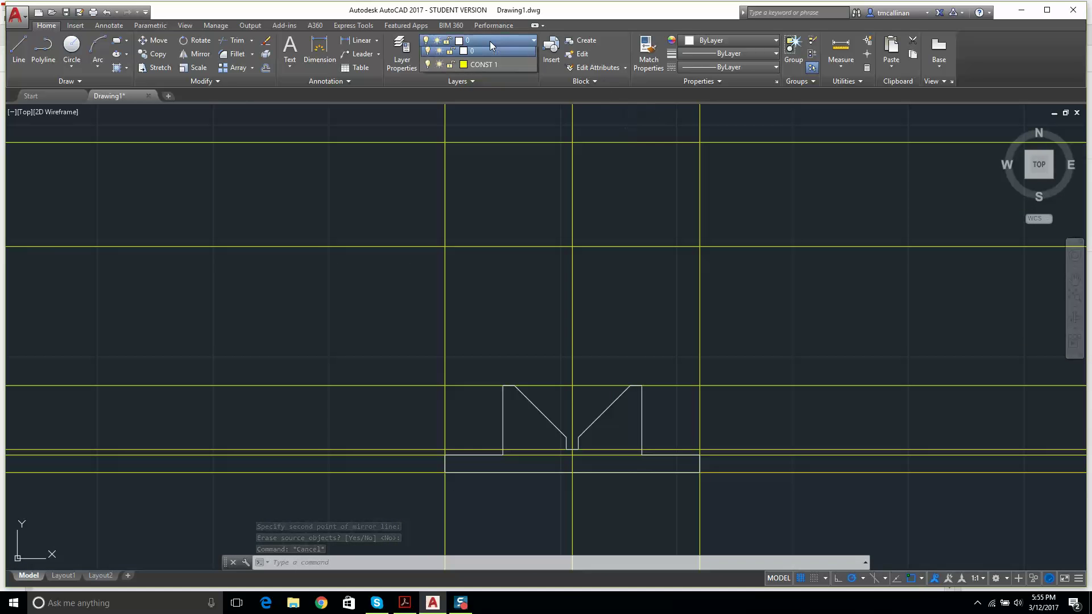
click(428, 67)
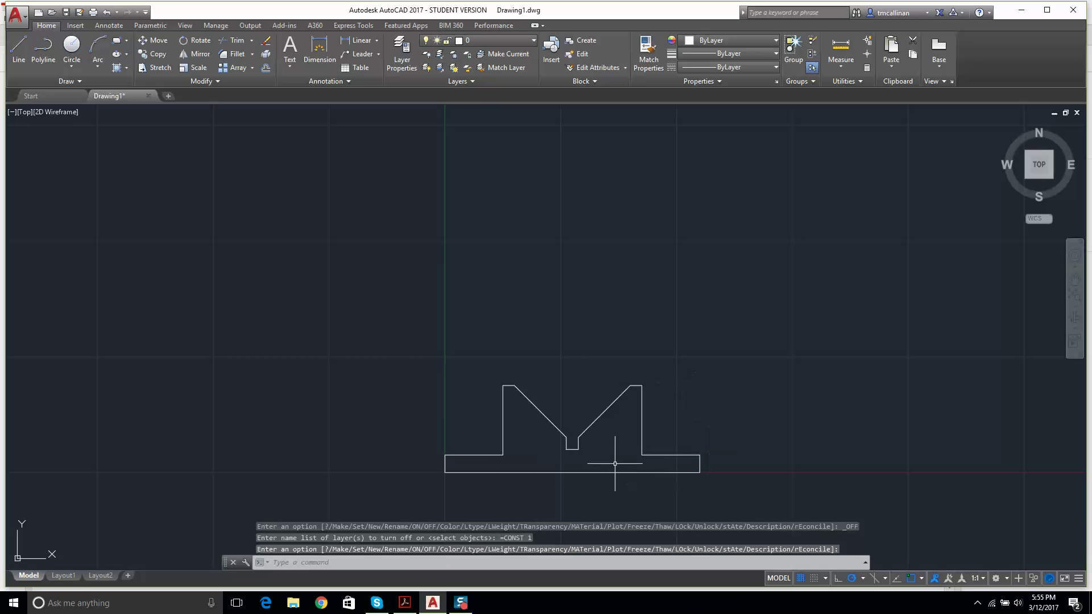
click(405, 603)
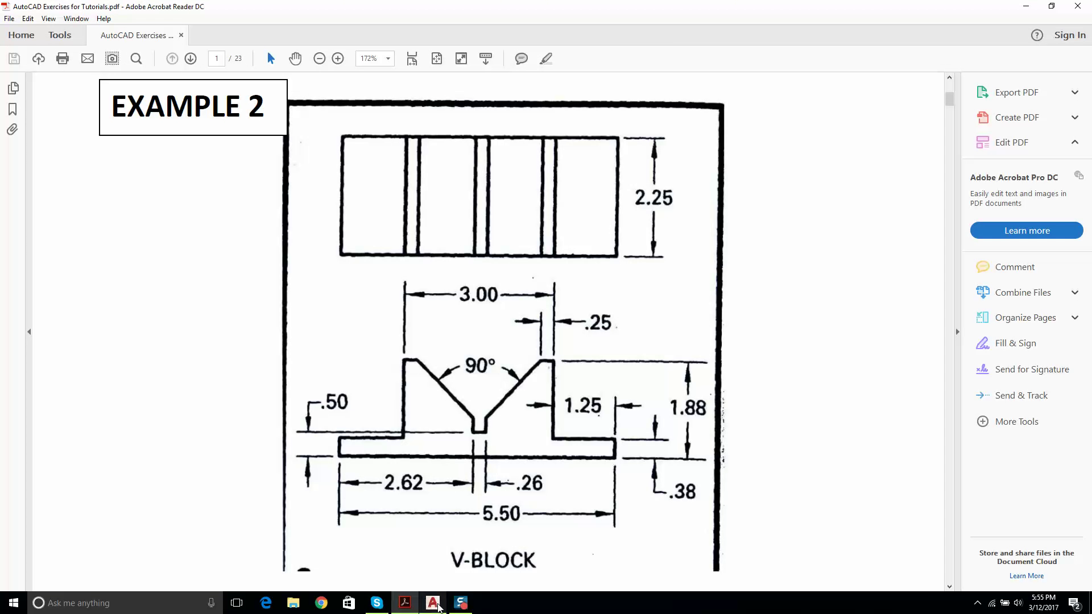
click(438, 607)
click(475, 38)
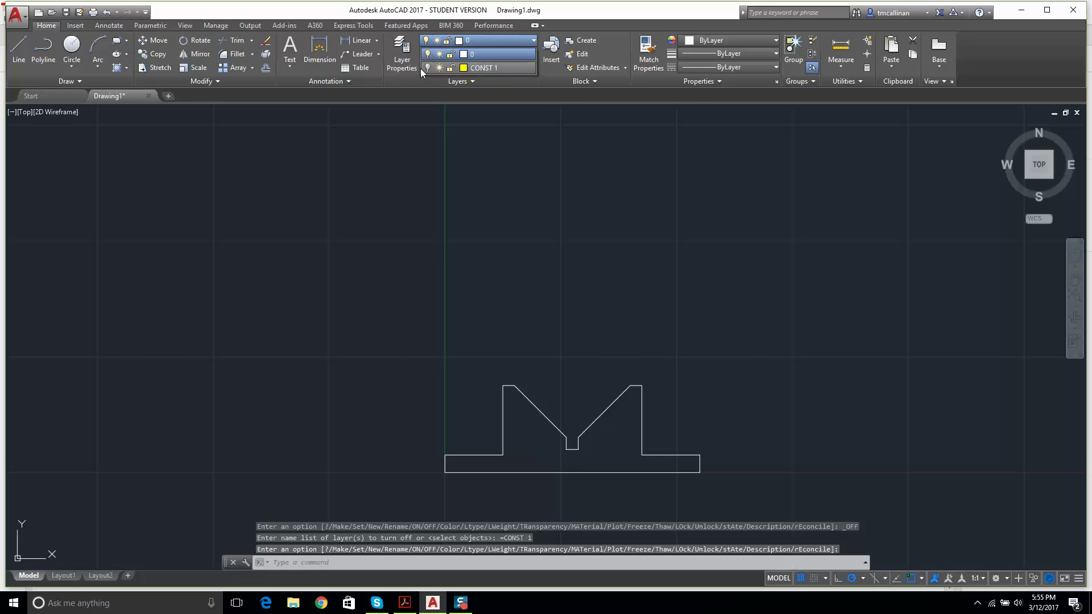
click(426, 67)
scroll(565, 335, down, 5)
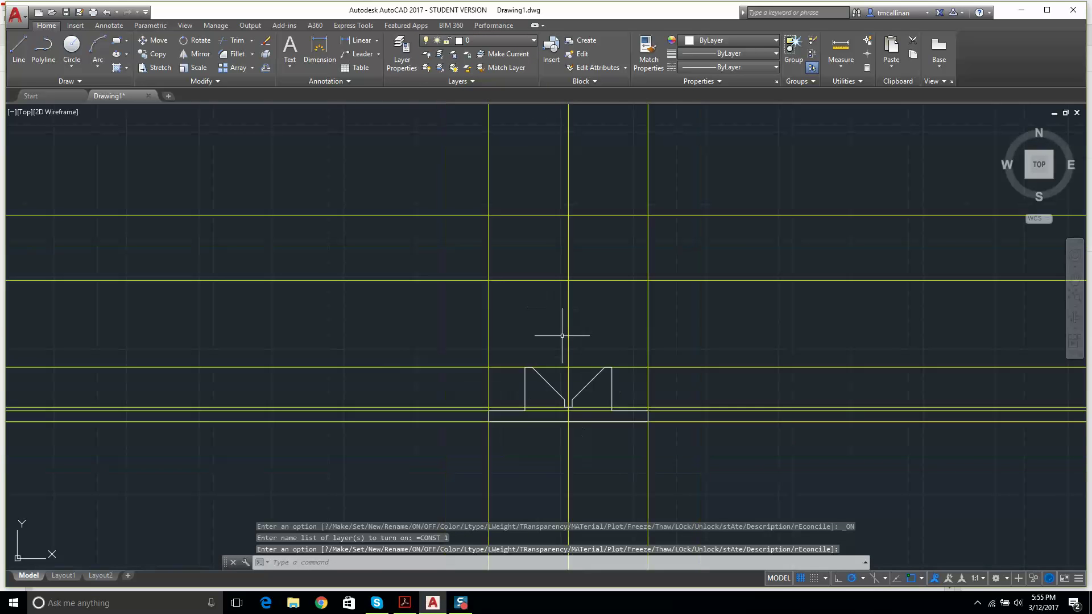
click(53, 81)
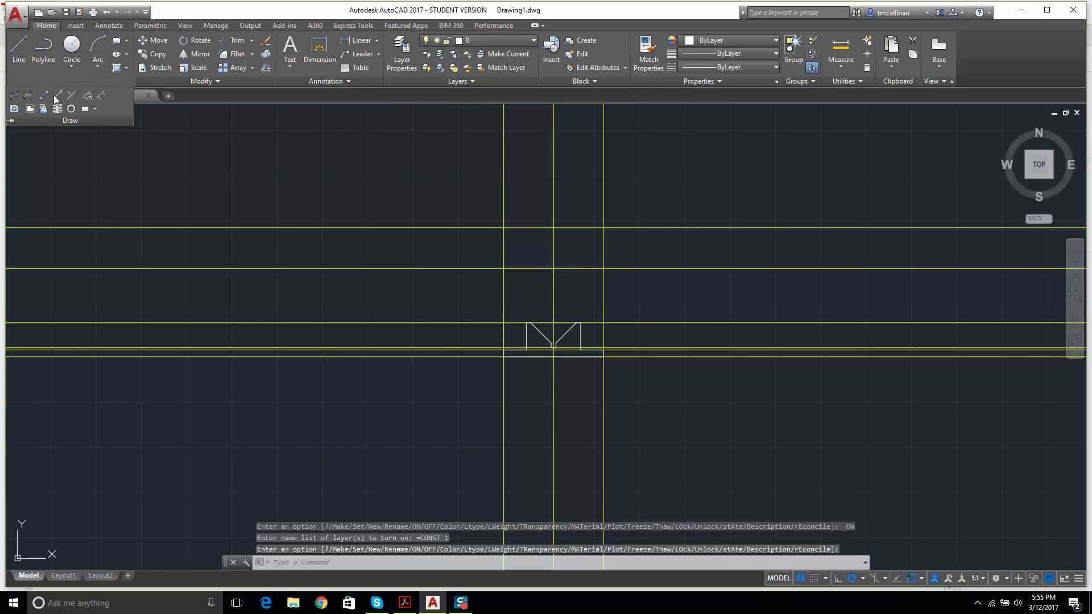
click(43, 95)
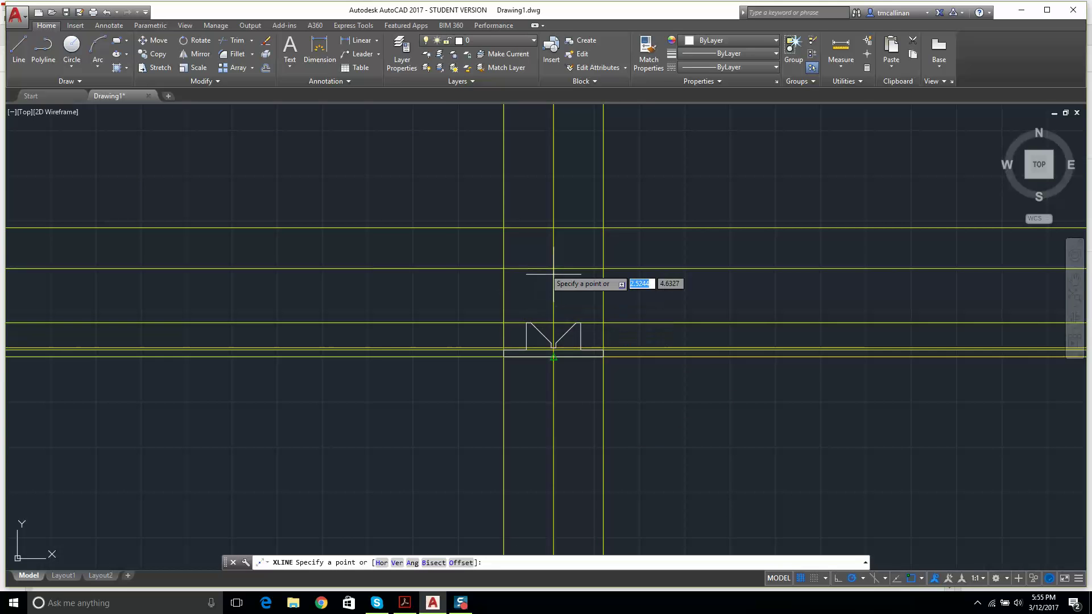
scroll(546, 284, up, 4)
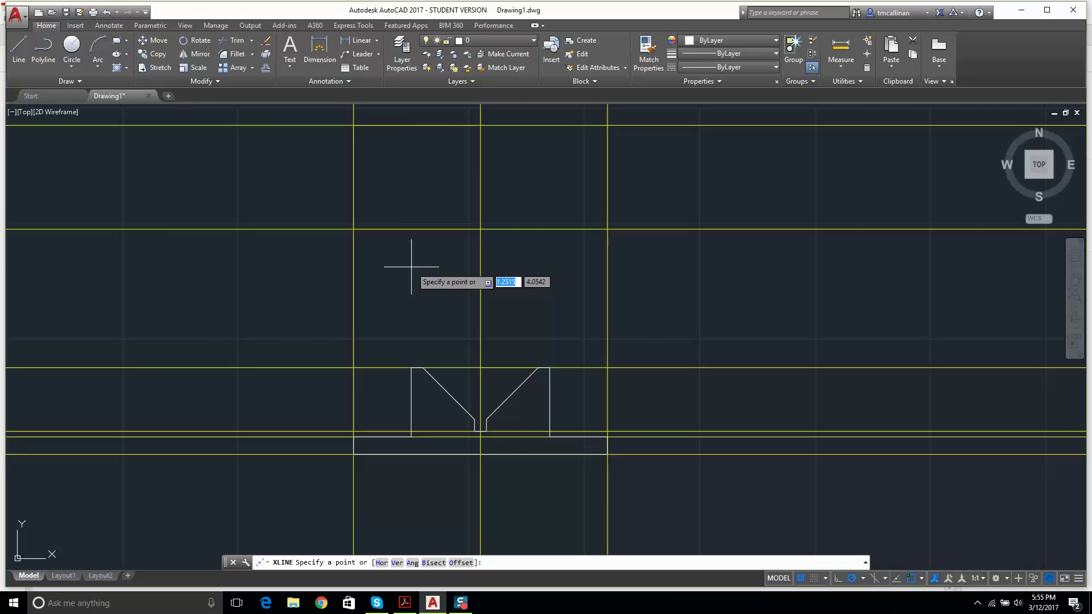
key(Escape)
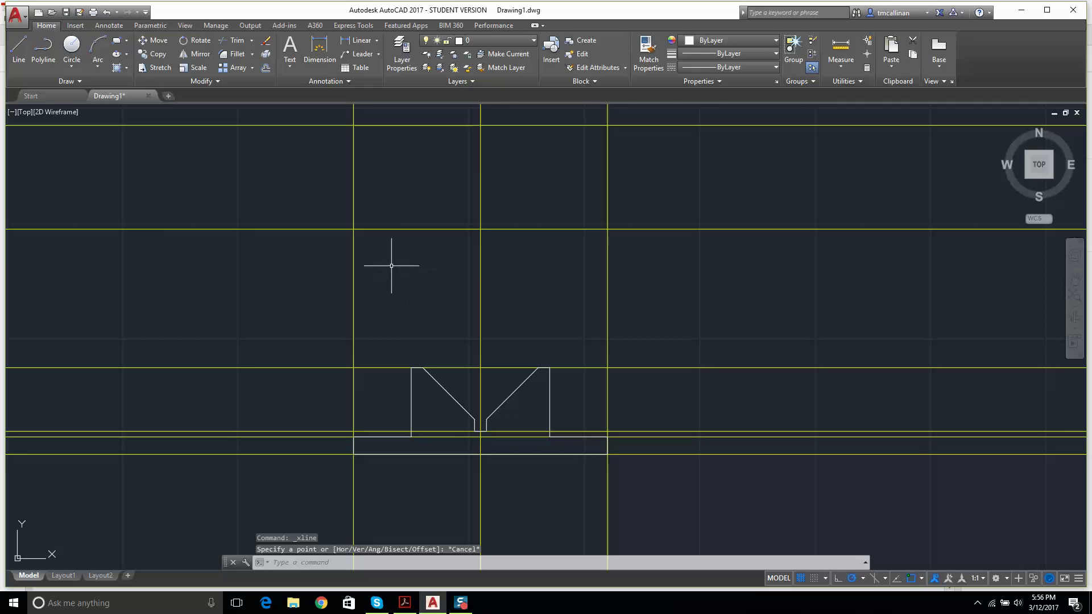
On layer CONST 1, draw vertical construction lines through both ends of the two top faces and the lower ends of both slopes.
click(487, 41)
click(482, 69)
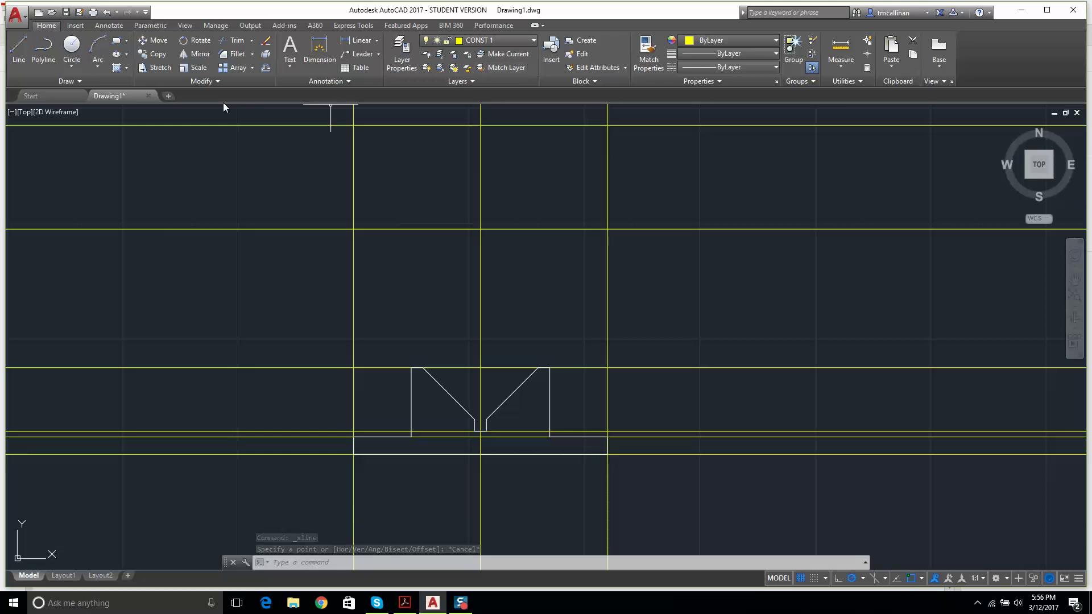
click(59, 80)
click(43, 98)
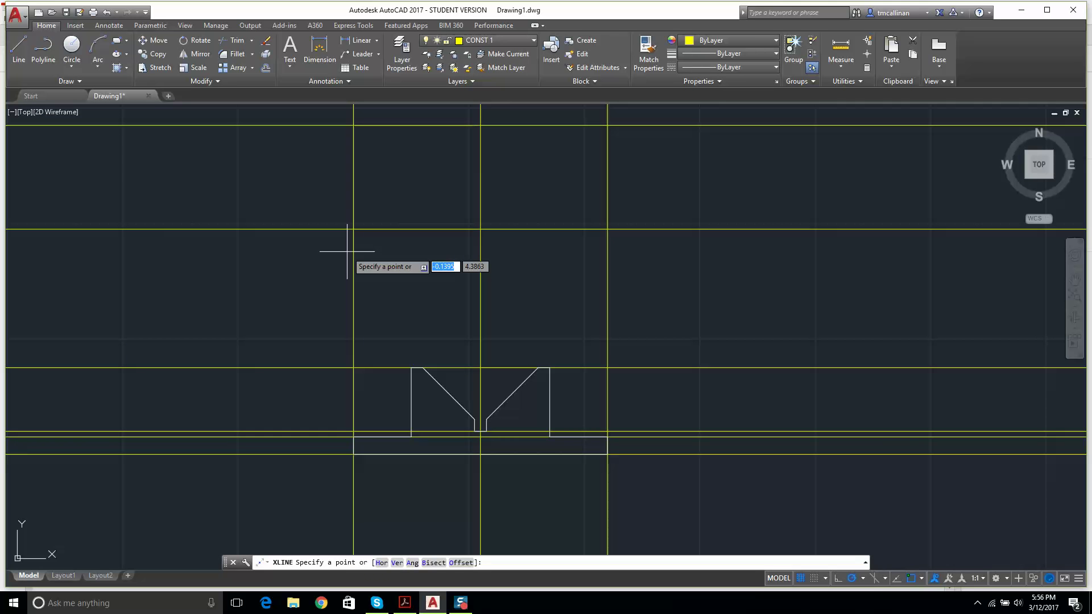
text(v)
key(Return)
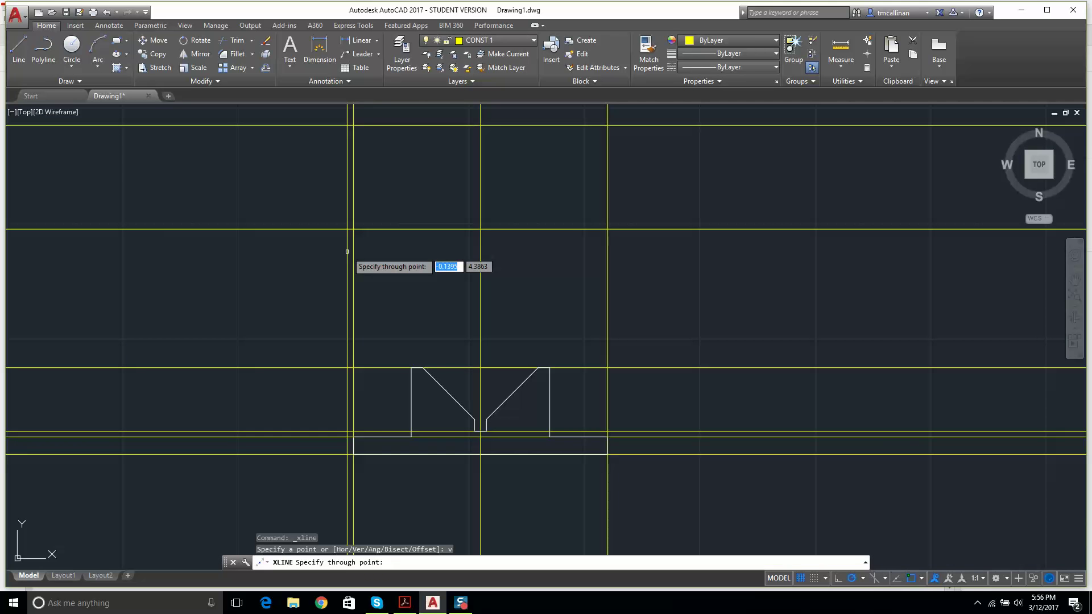
click(411, 368)
click(422, 367)
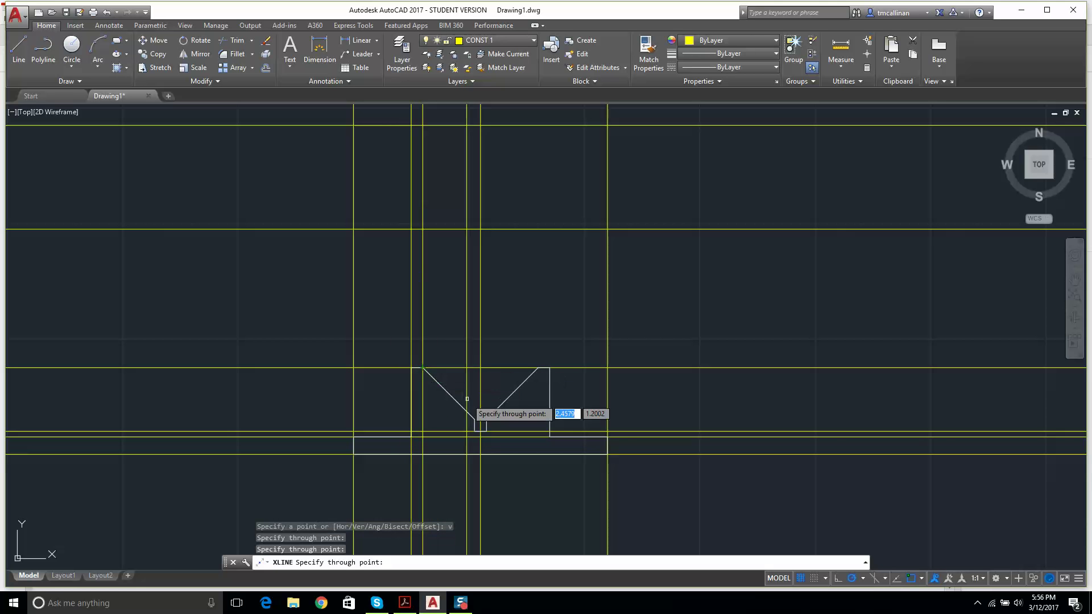
click(475, 419)
click(486, 419)
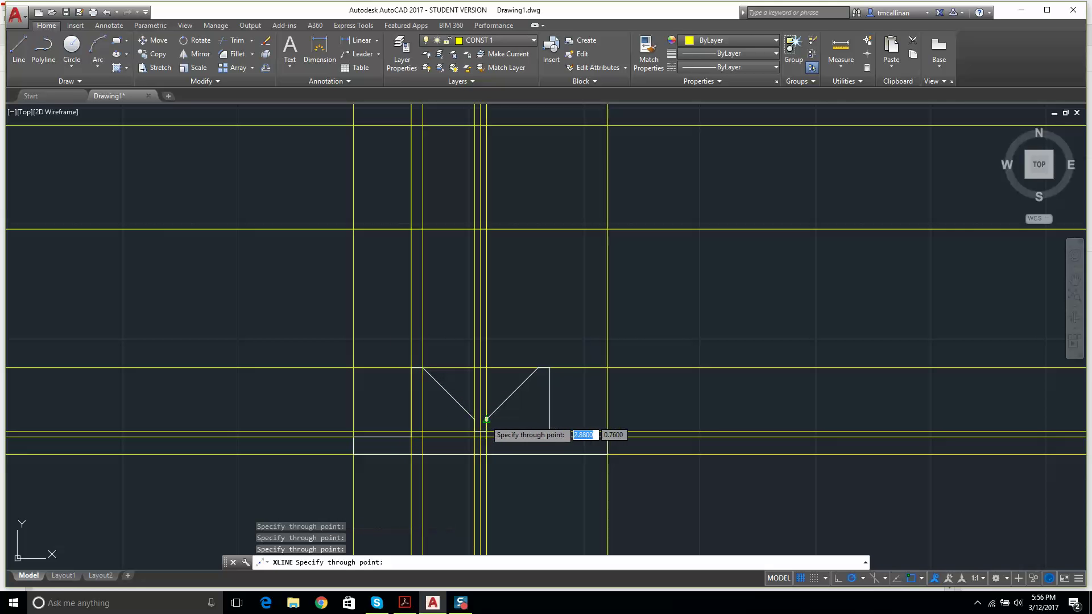
click(538, 368)
click(550, 368)
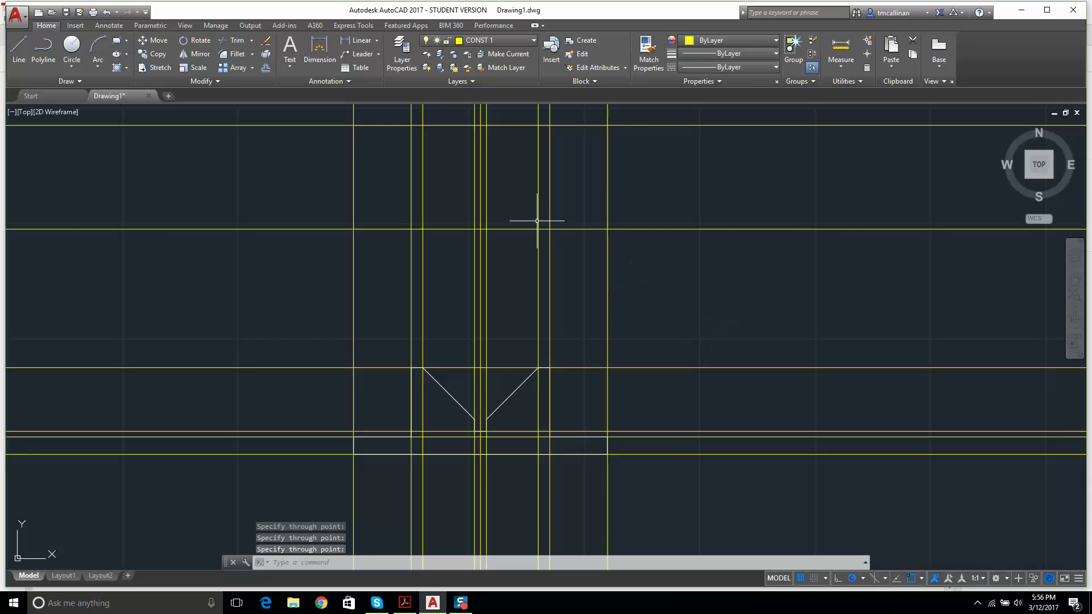
On layer 0, draw the top view's outer rectangle between the outermost vertical and the two uppermost horizontal construction lines.
scroll(471, 156, down, 2)
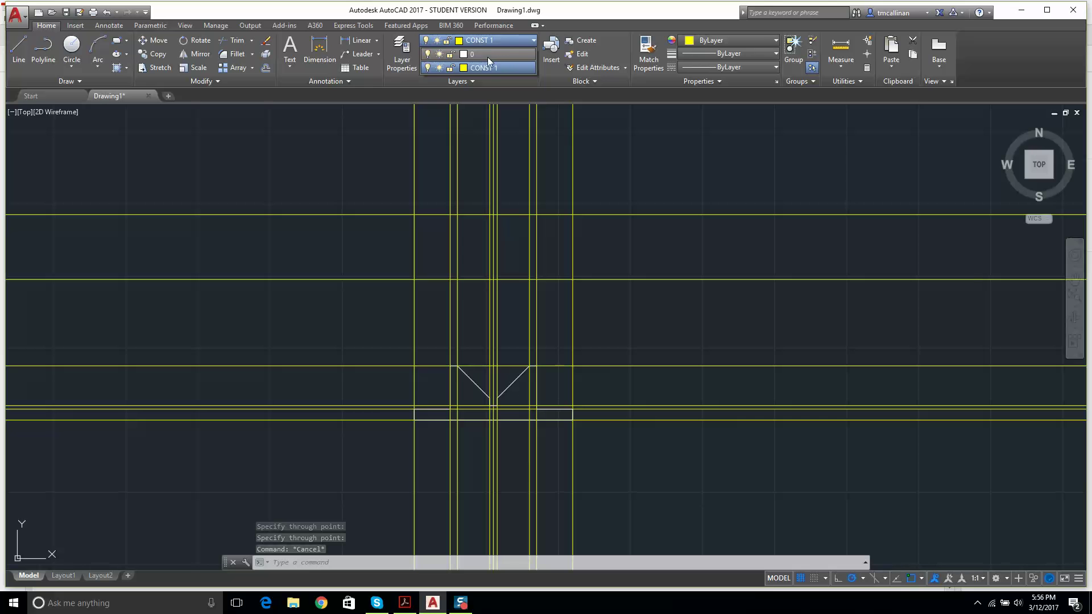
click(487, 55)
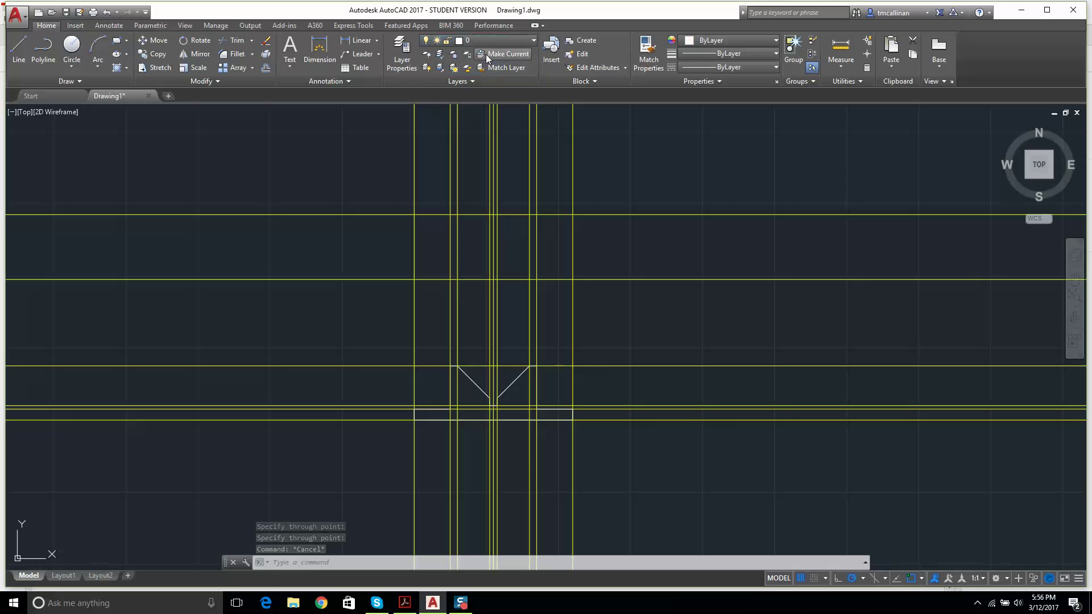
click(121, 41)
click(410, 214)
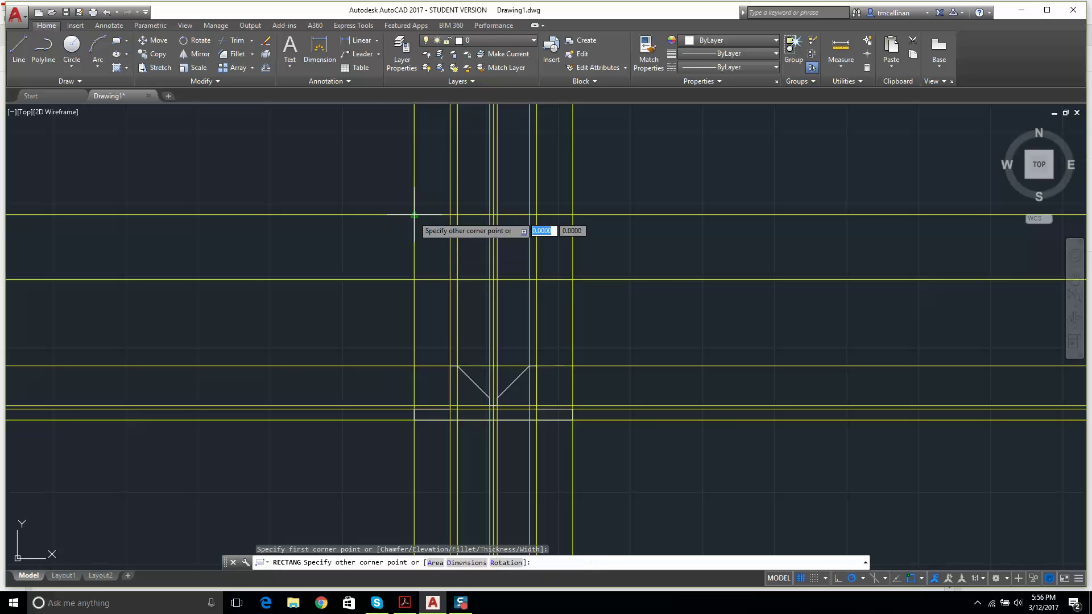
scroll(560, 286, up, 4)
click(587, 268)
scroll(587, 267, down, 4)
key(Escape)
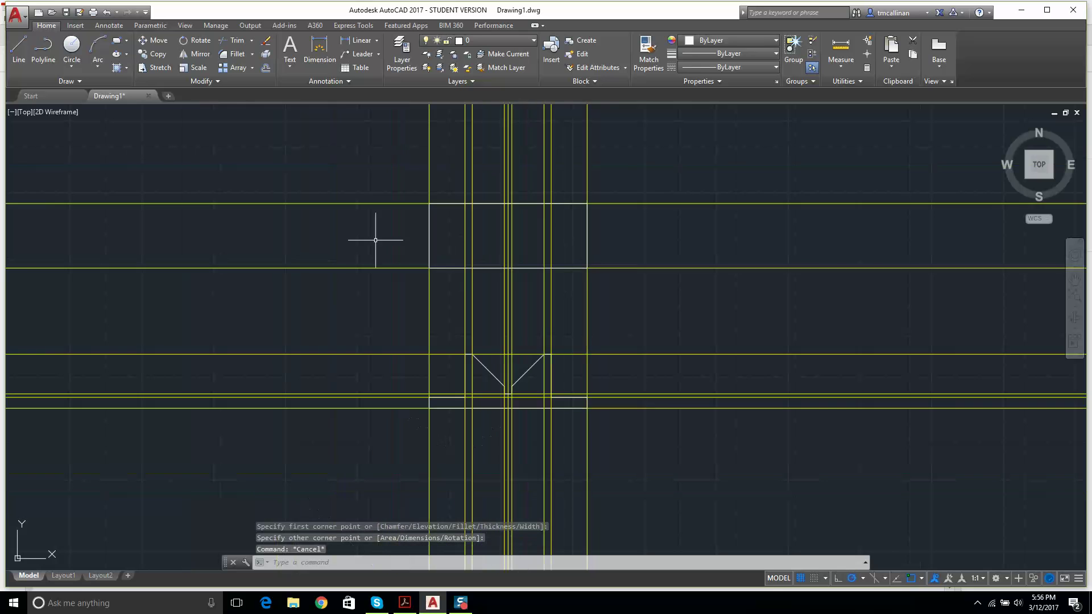
Draw two full-height vertical lines in the top view's rectangle, projected from both ends of the V-block's left top face.
click(19, 45)
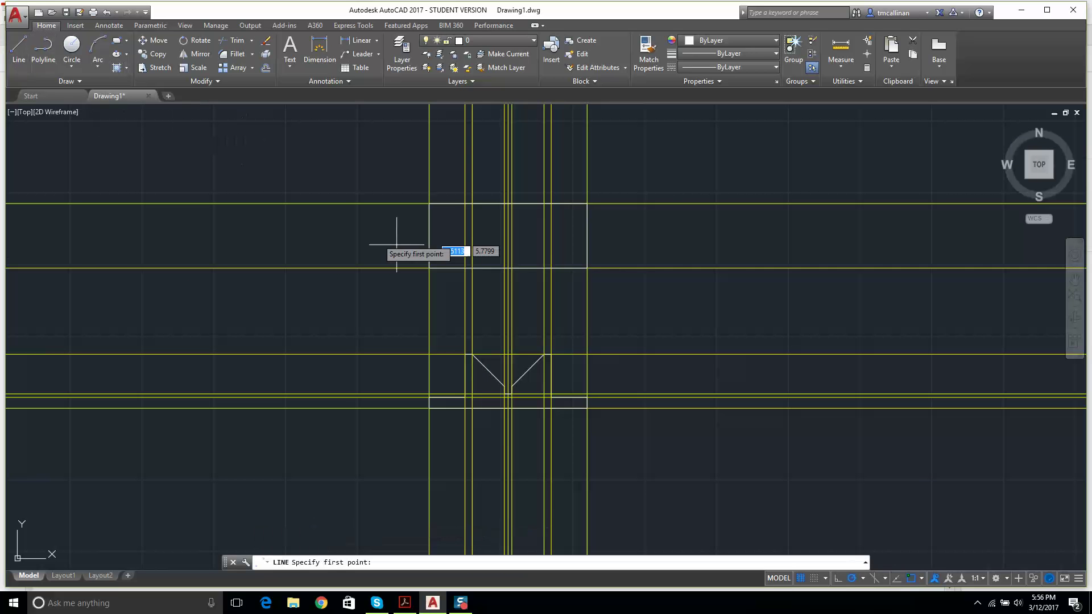
click(465, 203)
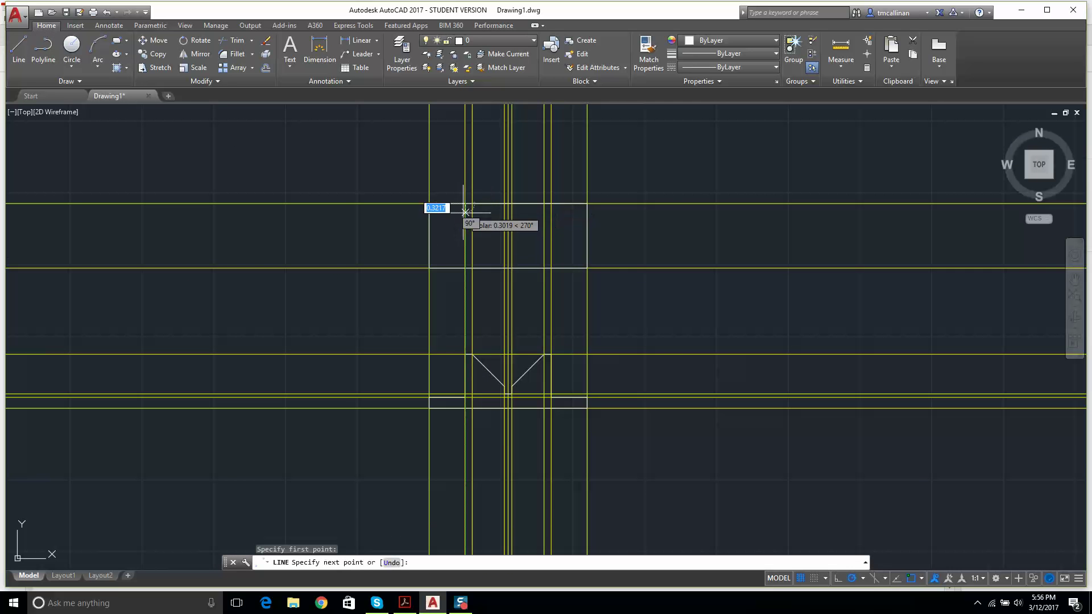
click(465, 266)
key(Escape)
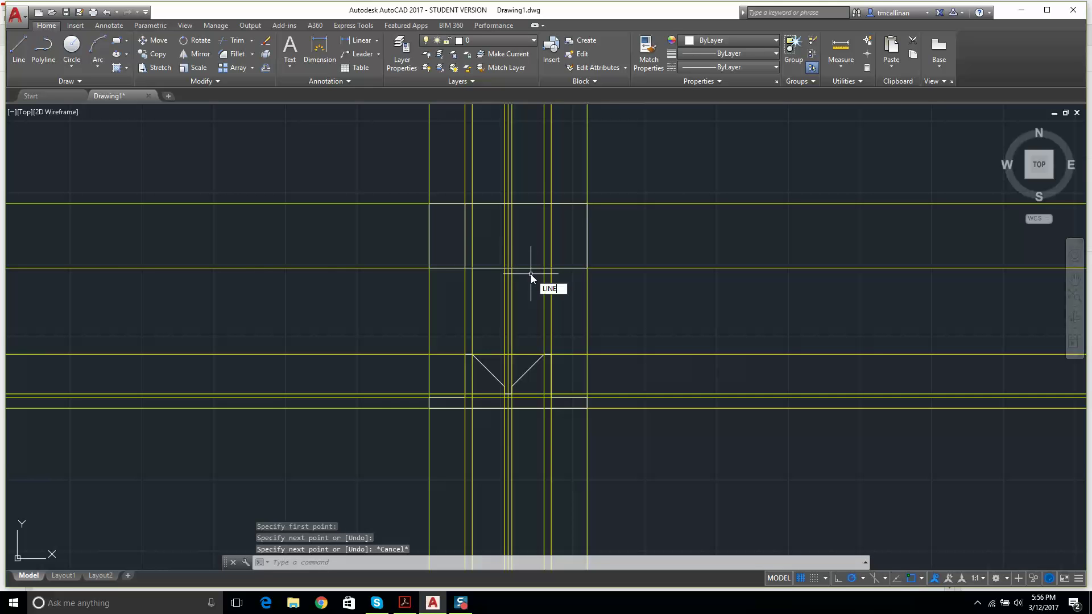
text(LINE)
key(Return)
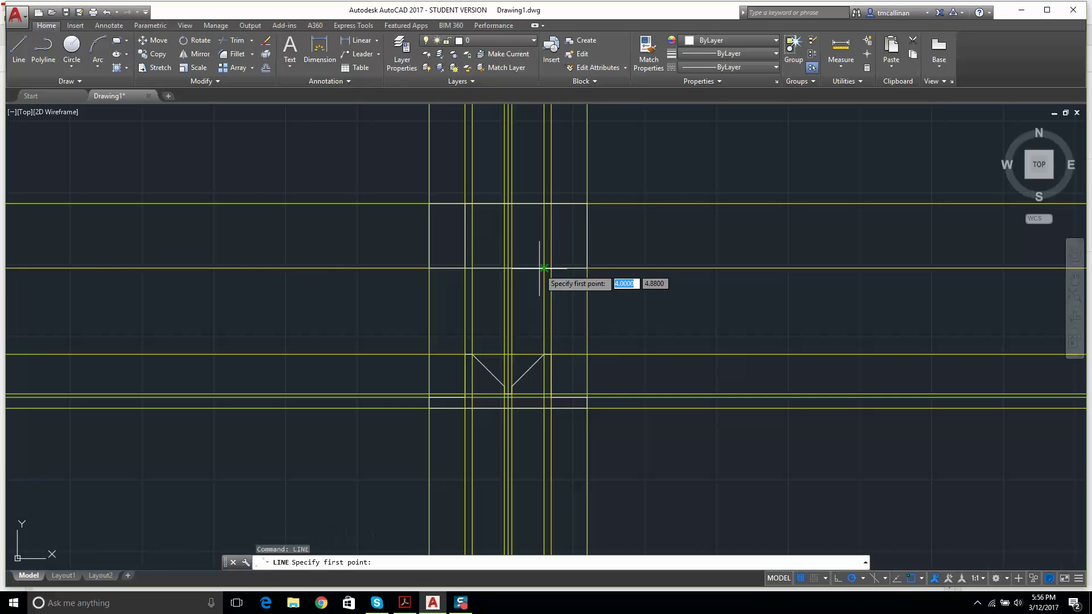
click(472, 268)
key(Return)
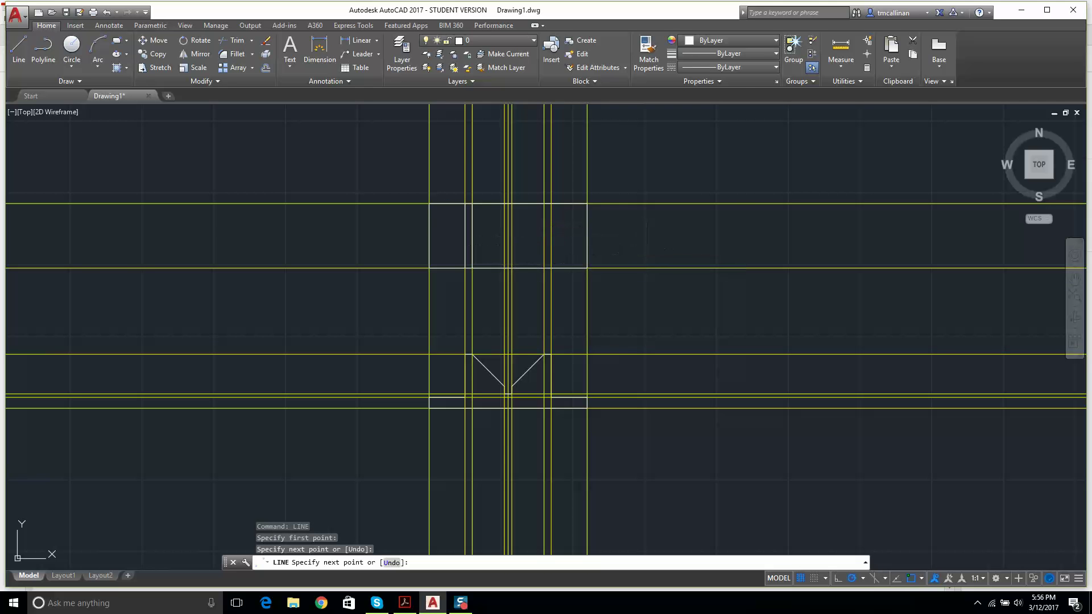
Draw two full-height vertical lines in the top view's rectangle, projected from the lower ends of the V-block's two slopes.
scroll(502, 221, up, 4)
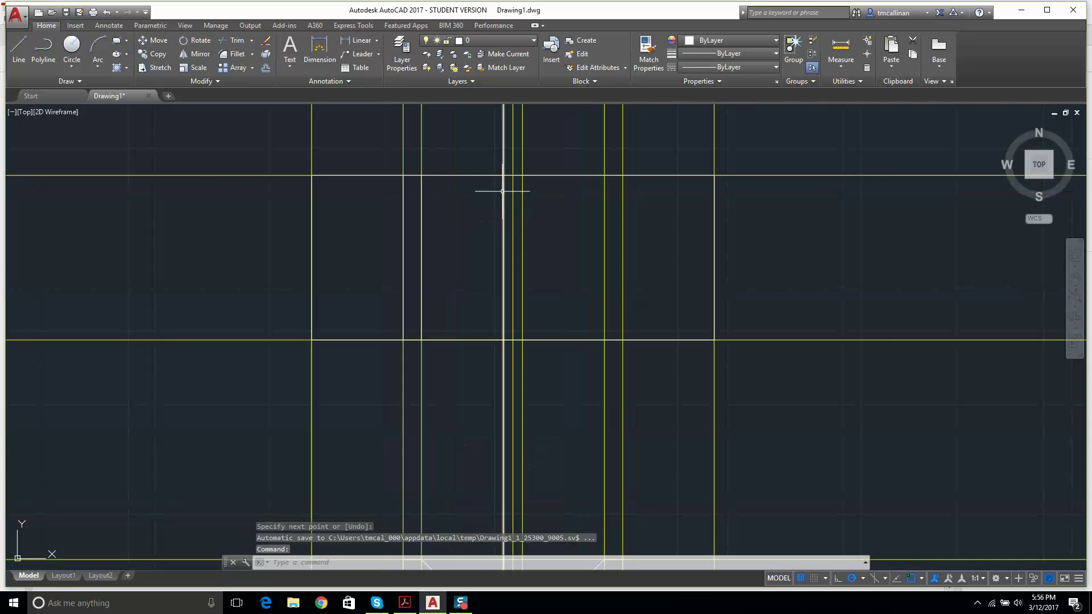
click(17, 49)
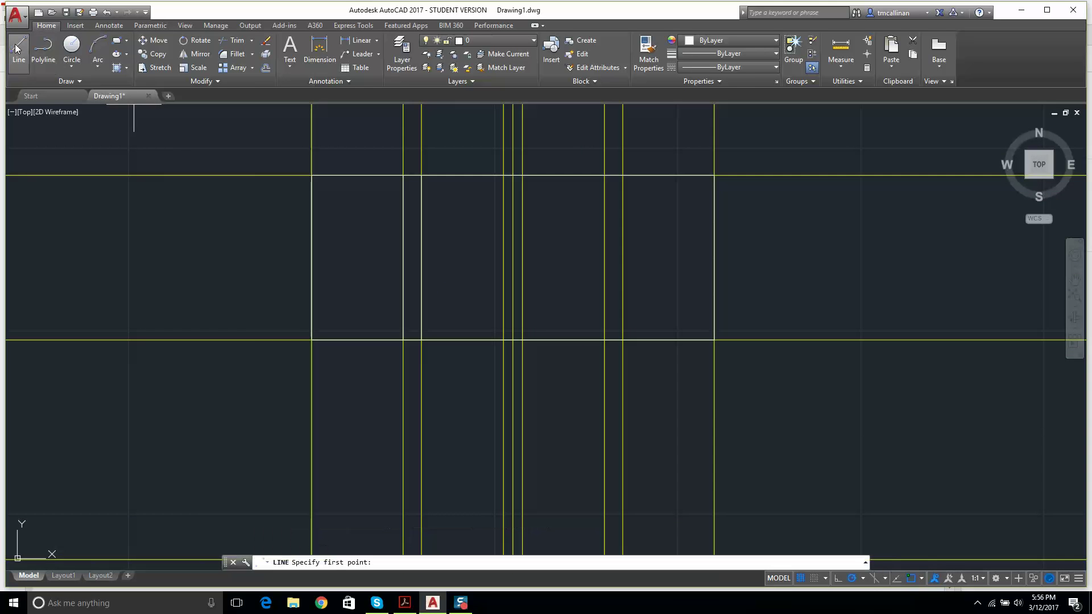
click(504, 175)
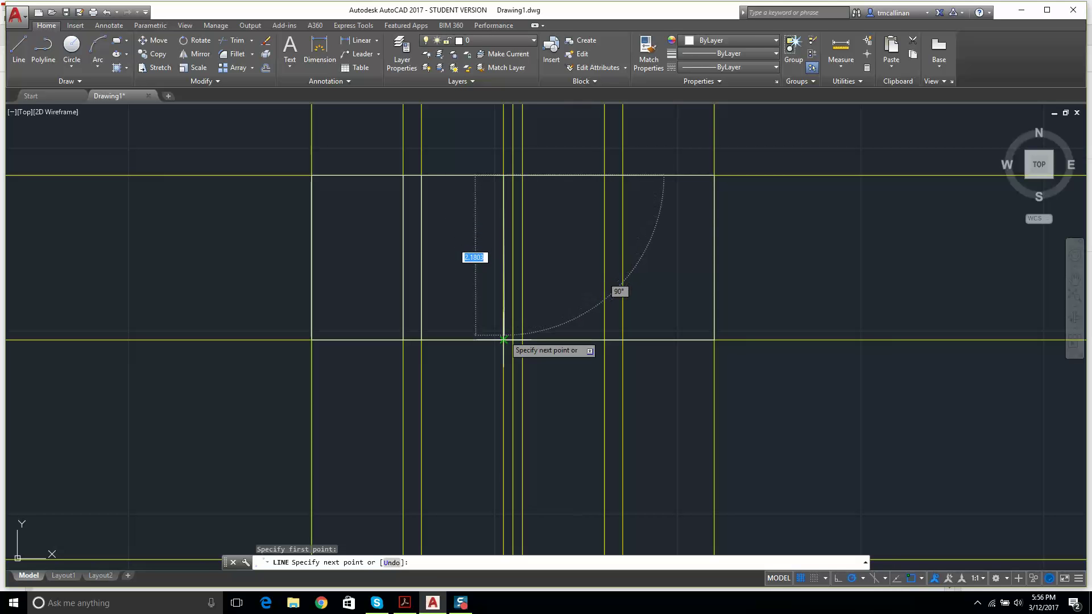
key(Escape)
click(18, 53)
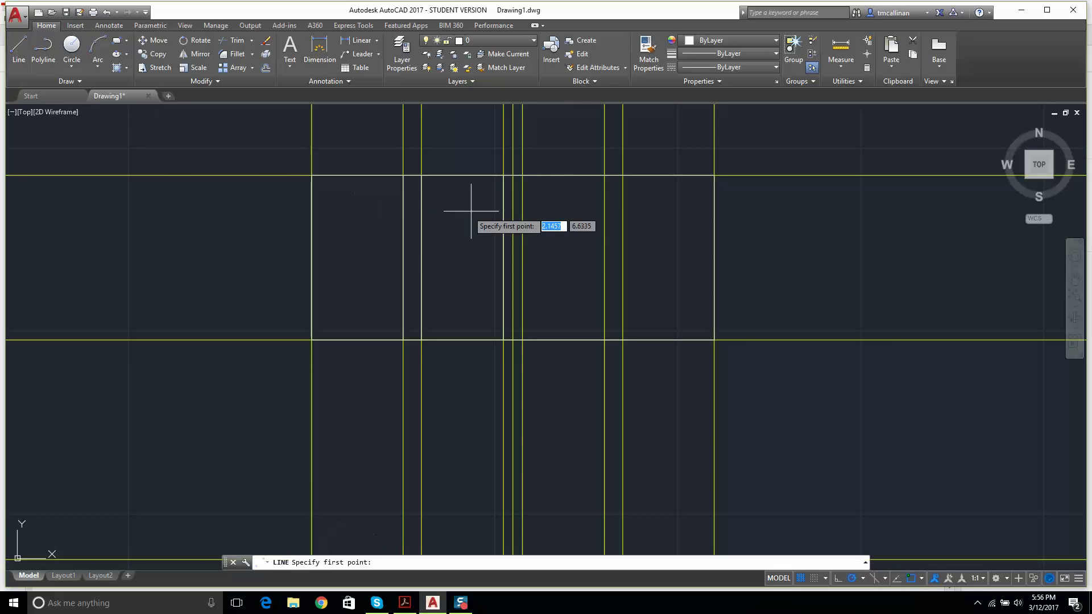
click(519, 177)
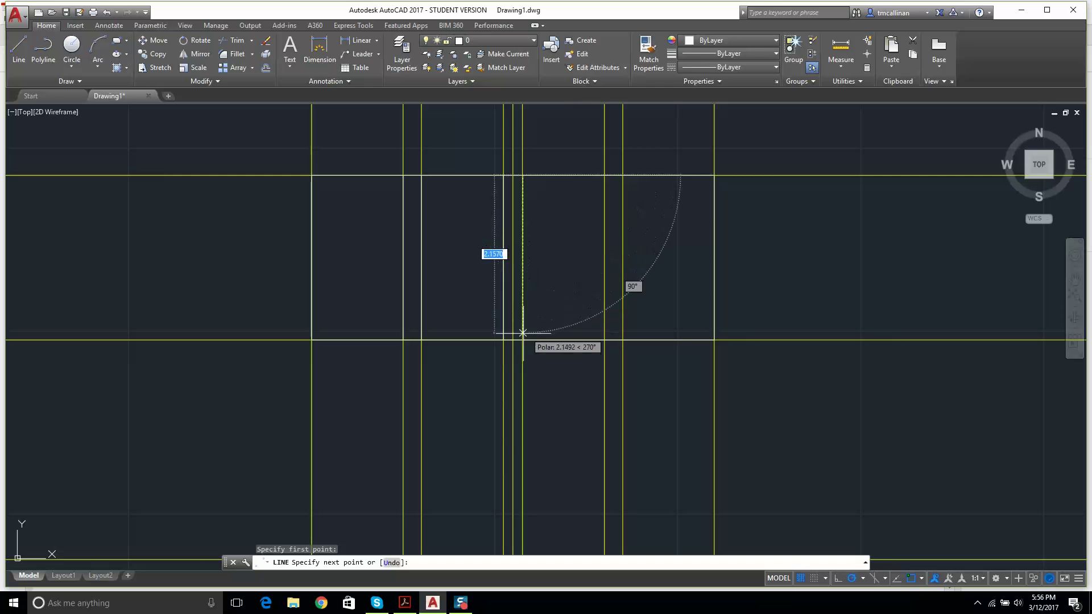
key(Escape)
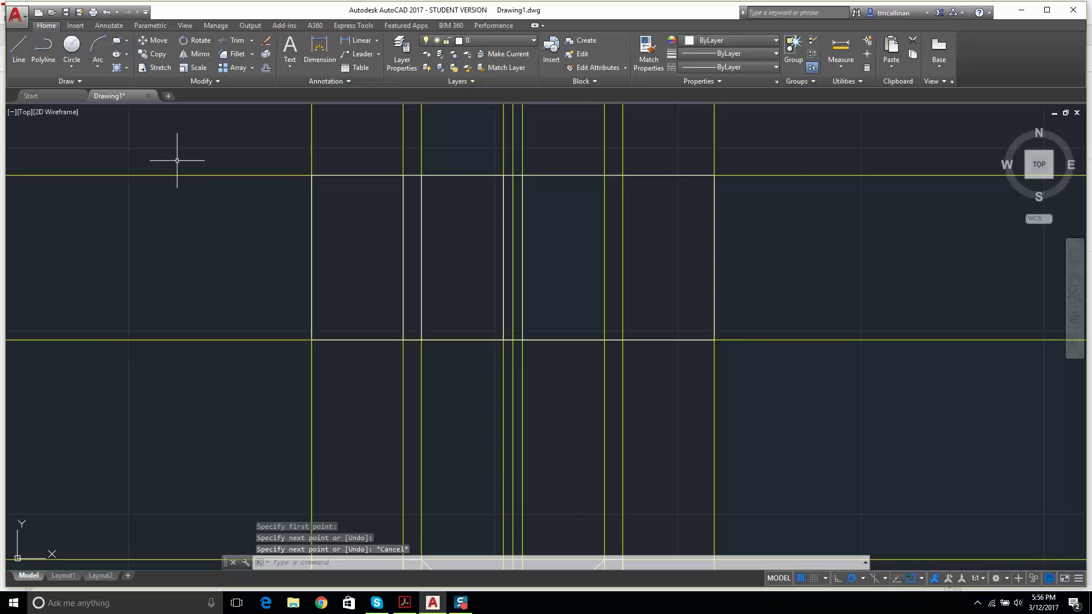
Draw two full-height vertical lines in the top view's rectangle, projected from both ends of the V-block's right top face.
click(18, 59)
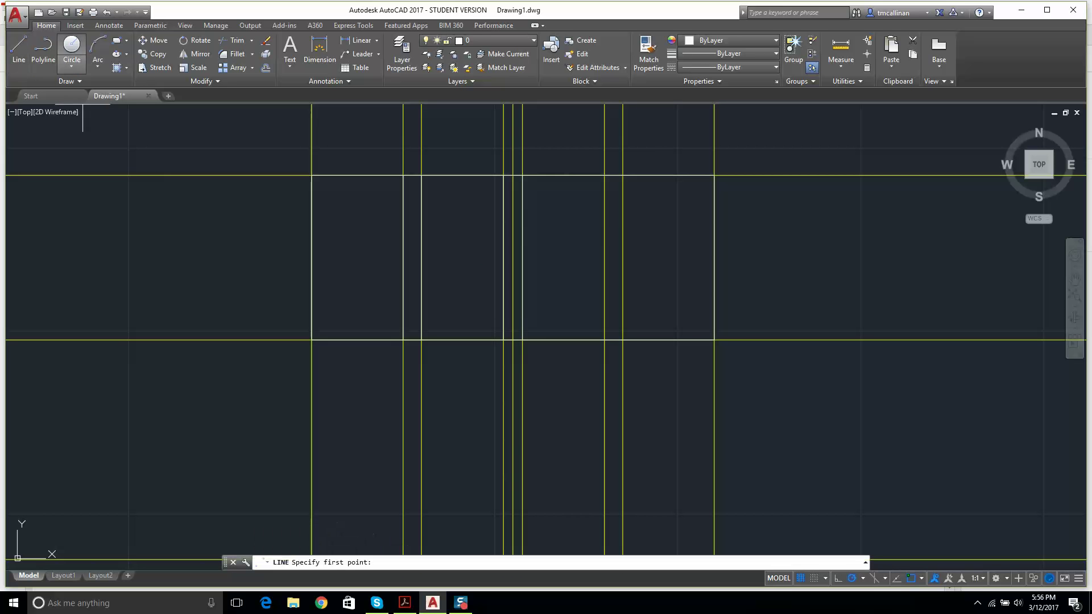
click(604, 175)
click(603, 340)
key(Escape)
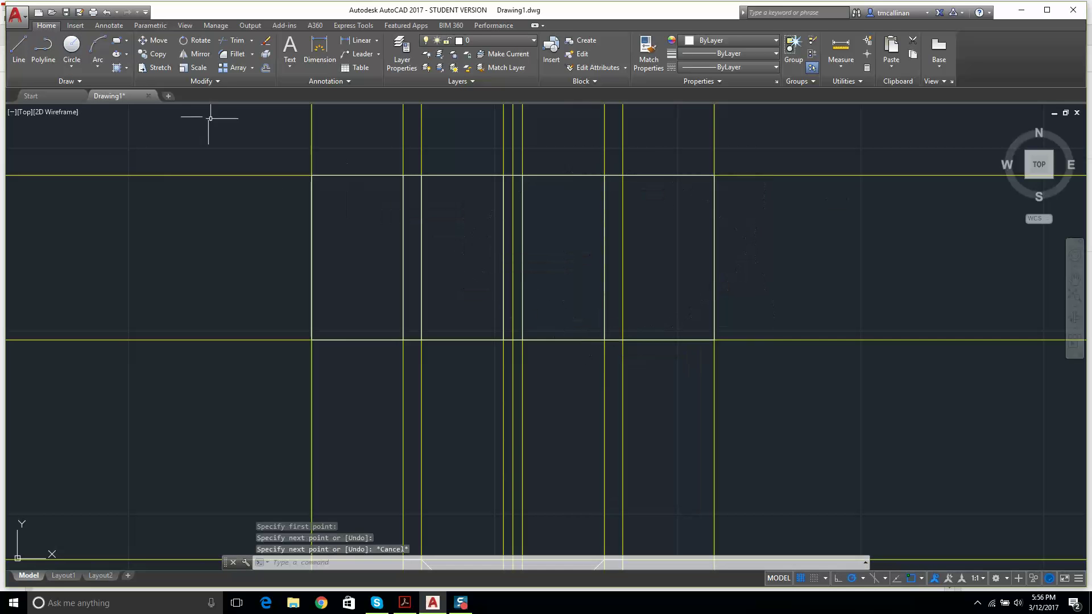
click(18, 50)
click(623, 340)
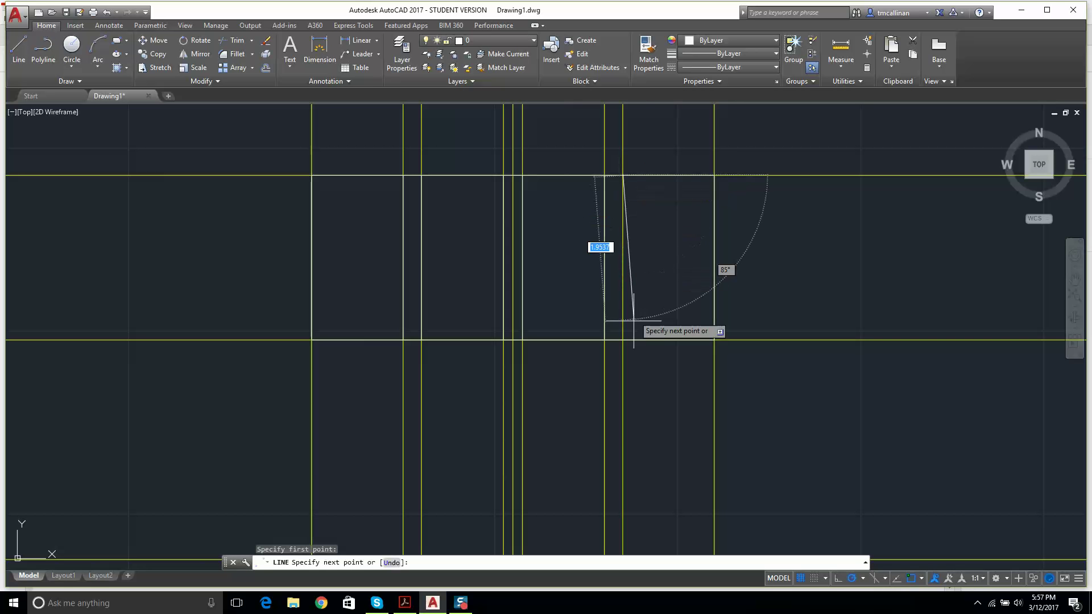
click(622, 175)
key(Escape)
Turn off layer CONST 1 and inspect the finished top and front views without construction lines.
scroll(743, 309, down, 3)
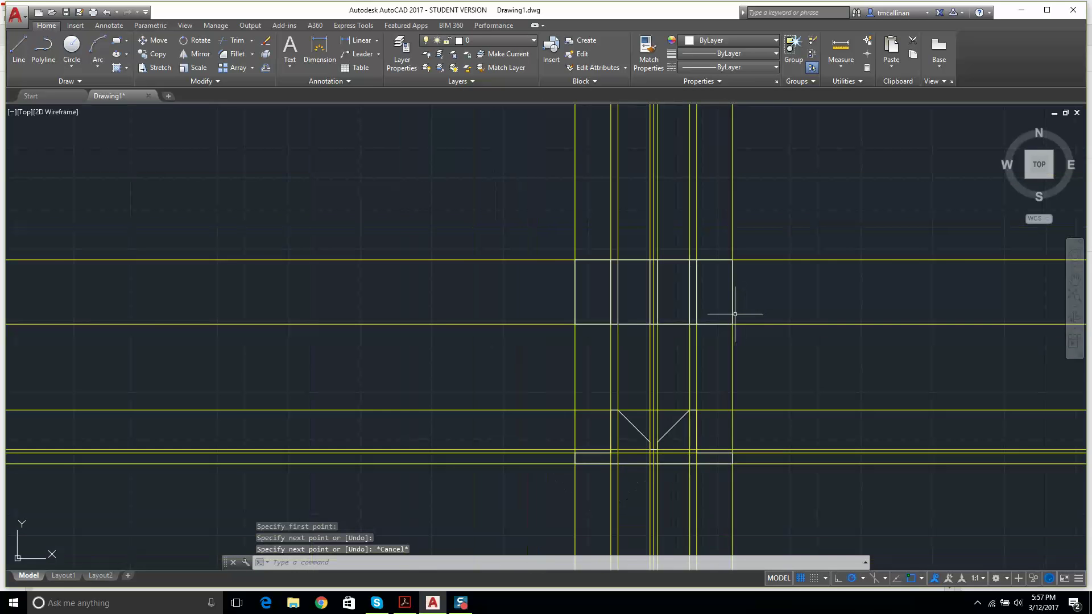
mouse_move(732, 312)
middle_down()
mouse_move(671, 222)
mouse_move(579, 218)
middle_up()
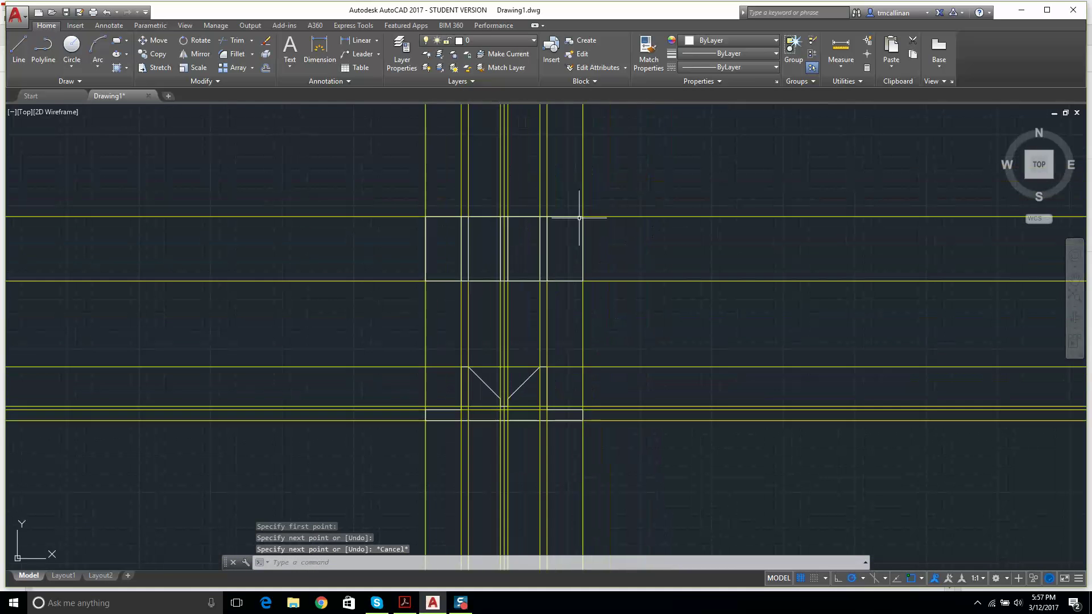
click(510, 44)
click(428, 67)
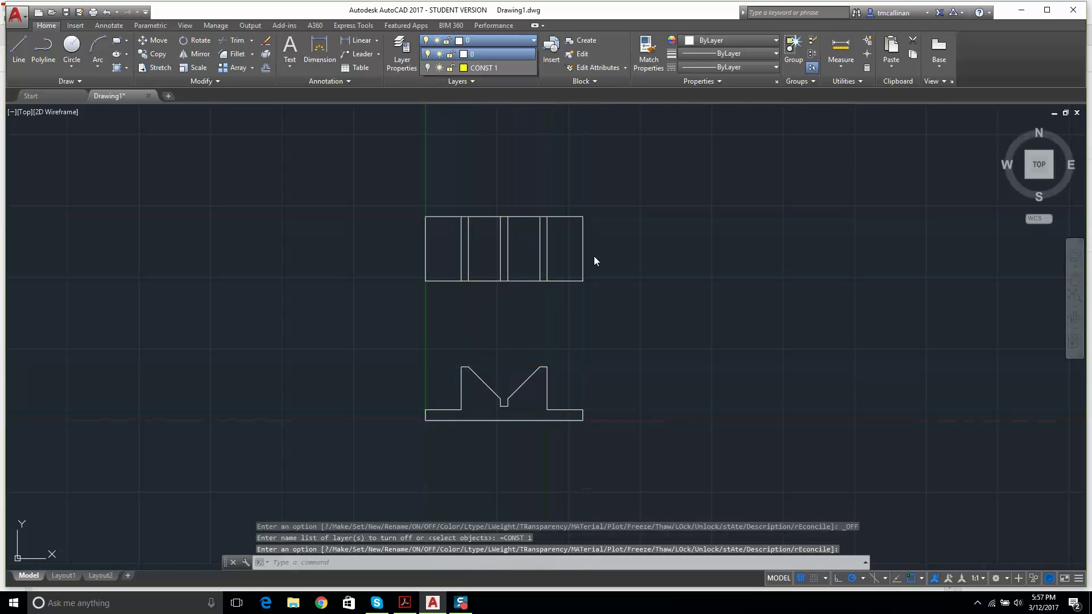
scroll(479, 341, up, 2)
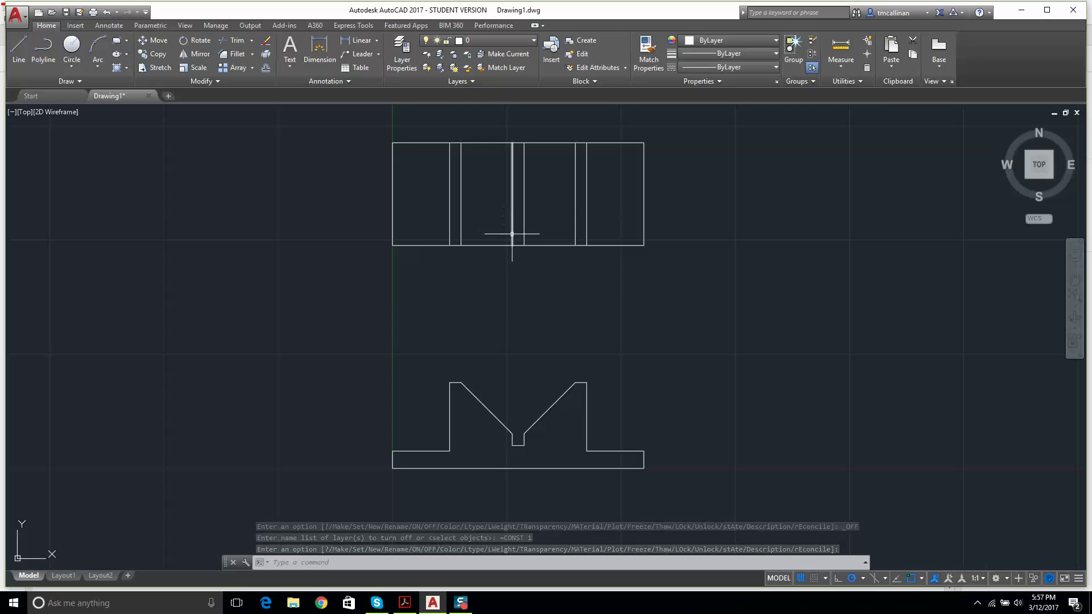
scroll(529, 251, down, 2)
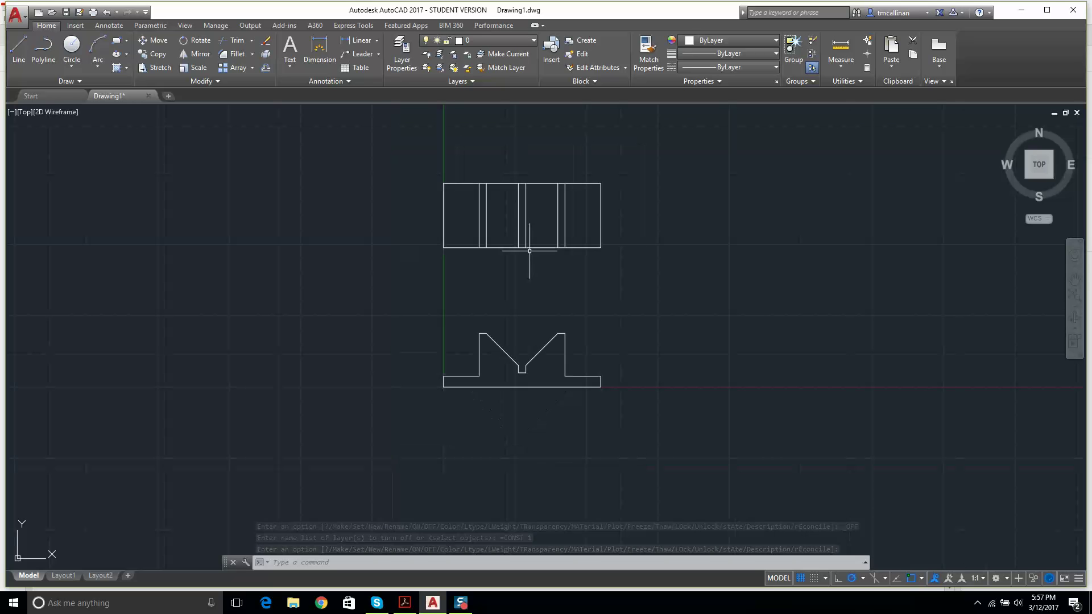
Create a new layer named DIMEN 1 and set its color to cyan.
click(401, 52)
right_click(192, 121)
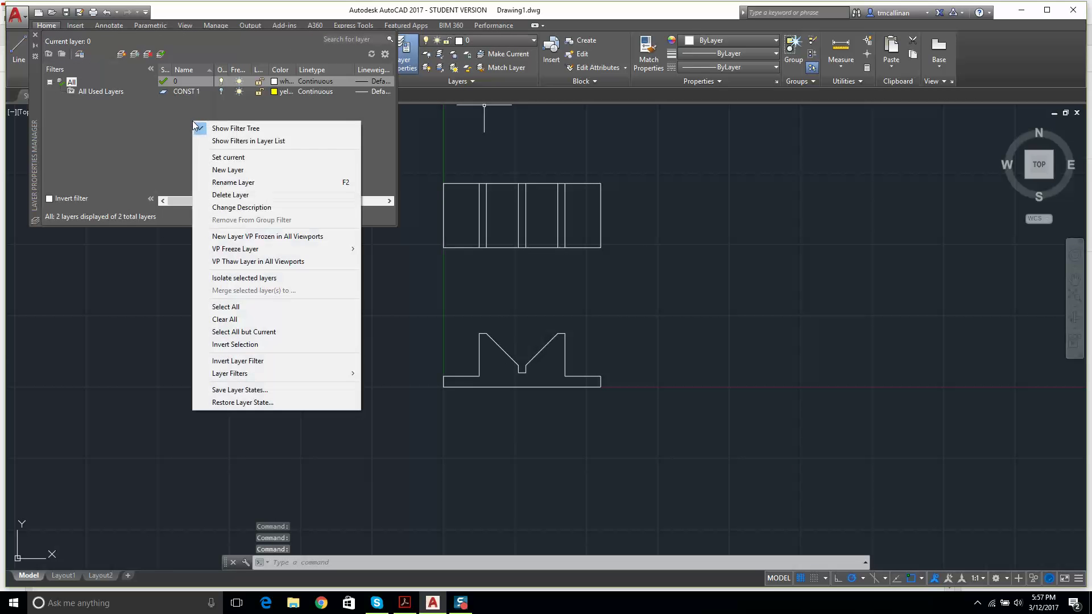
click(223, 170)
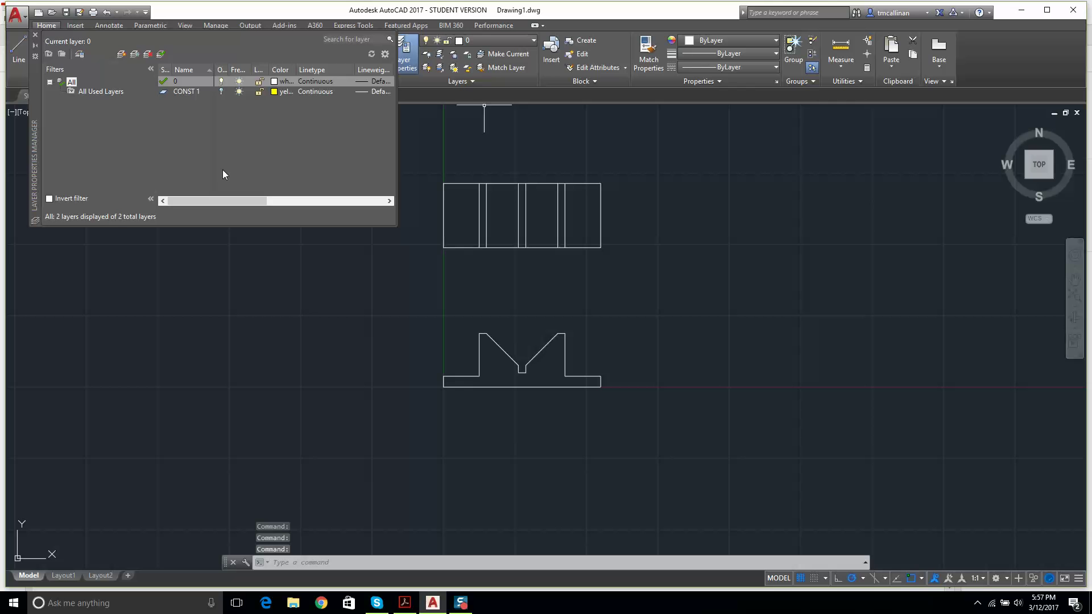
text(DIMEN 1)
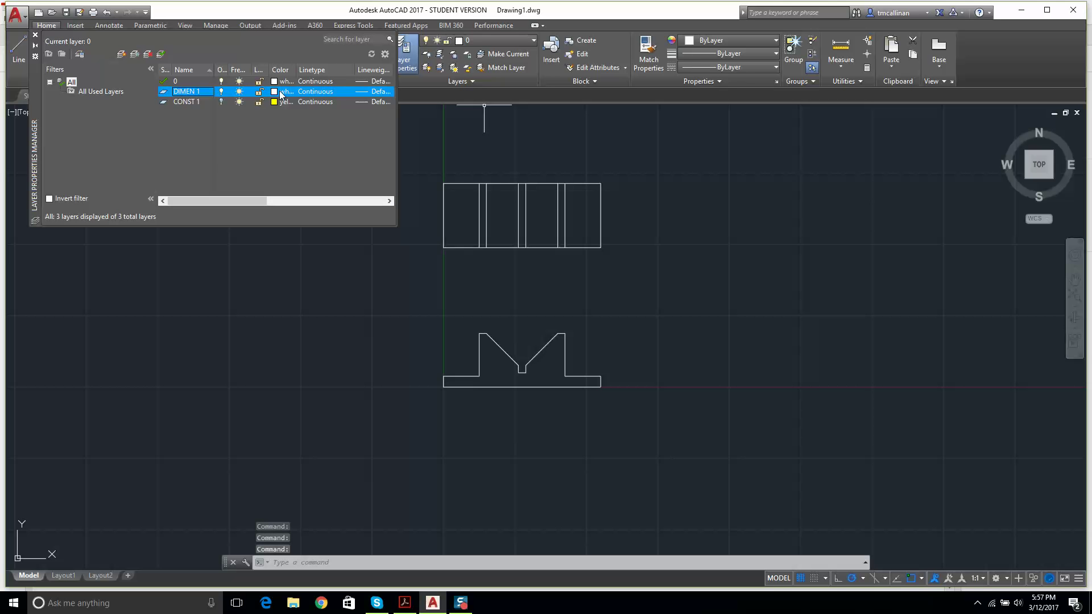
click(279, 90)
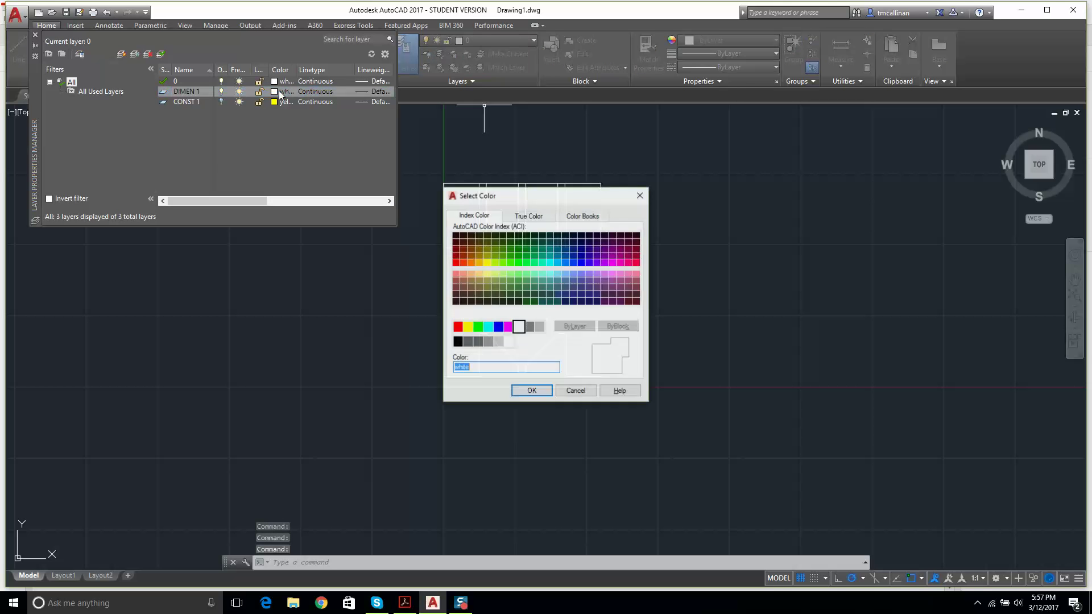
click(529, 391)
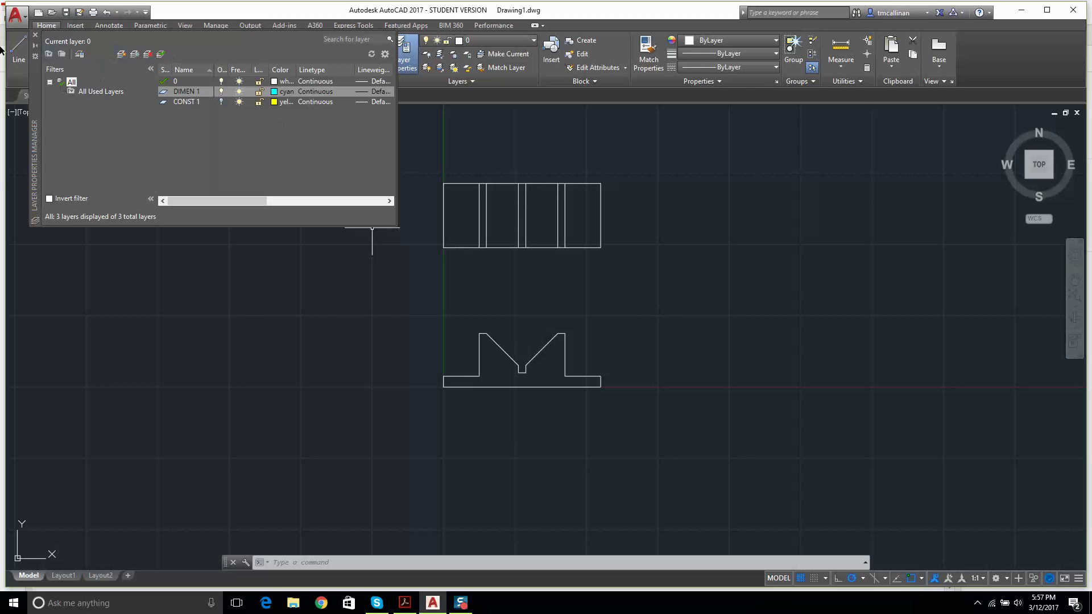
click(36, 35)
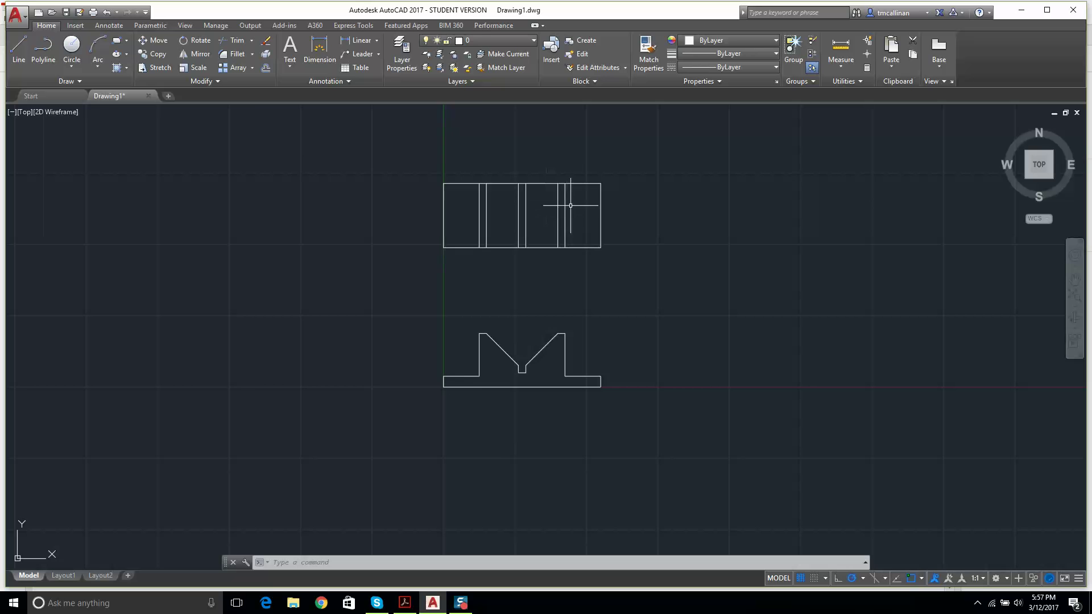
Dimension the base's thickness at the front view's right end, placing the dimension to the right of the block.
scroll(571, 206, up, 2)
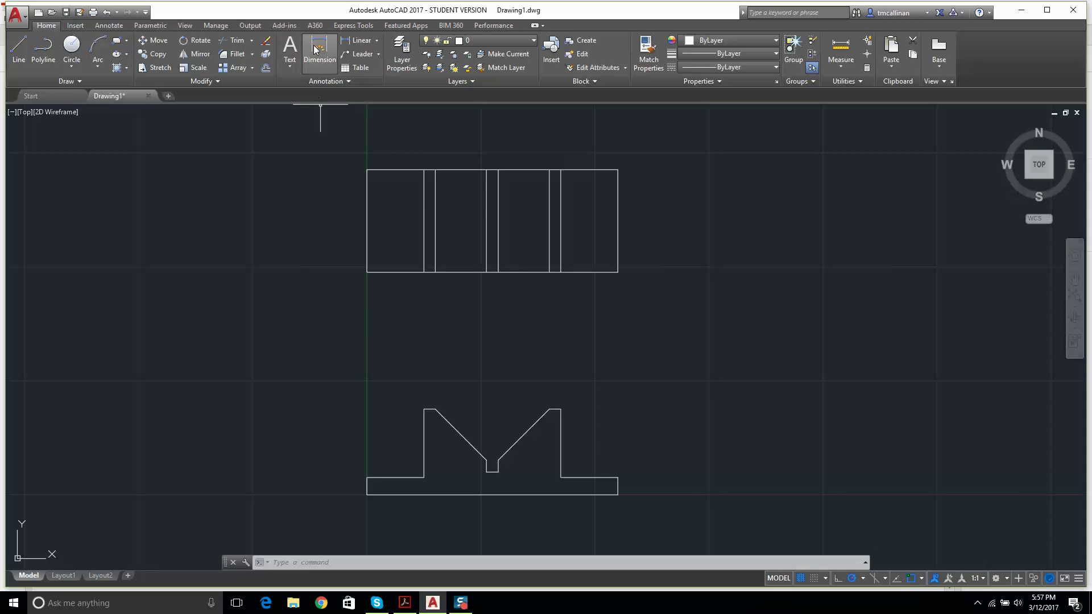
scroll(637, 493, up, 4)
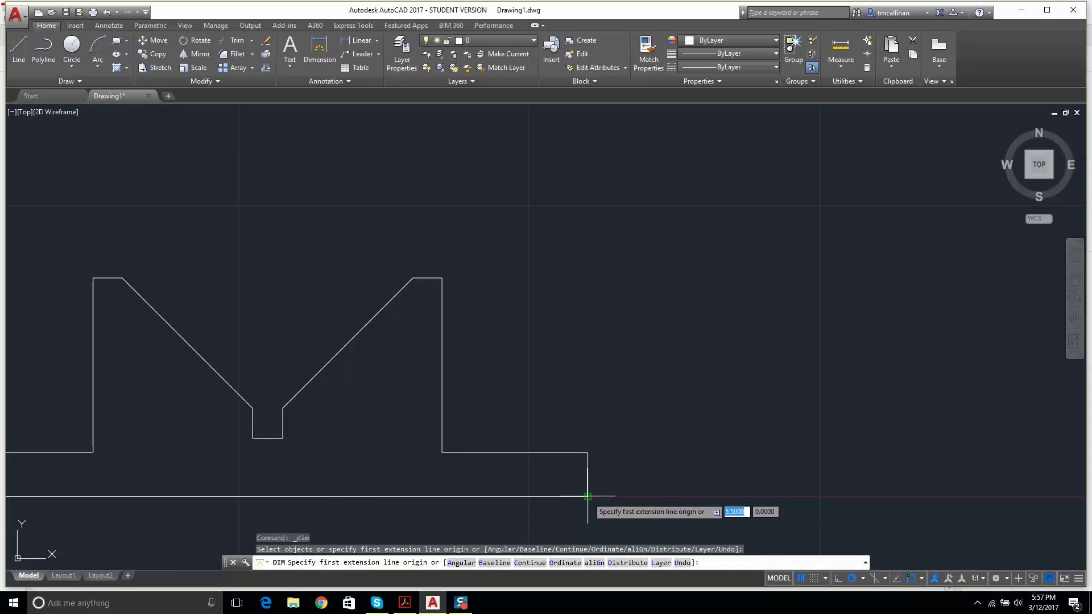
click(587, 496)
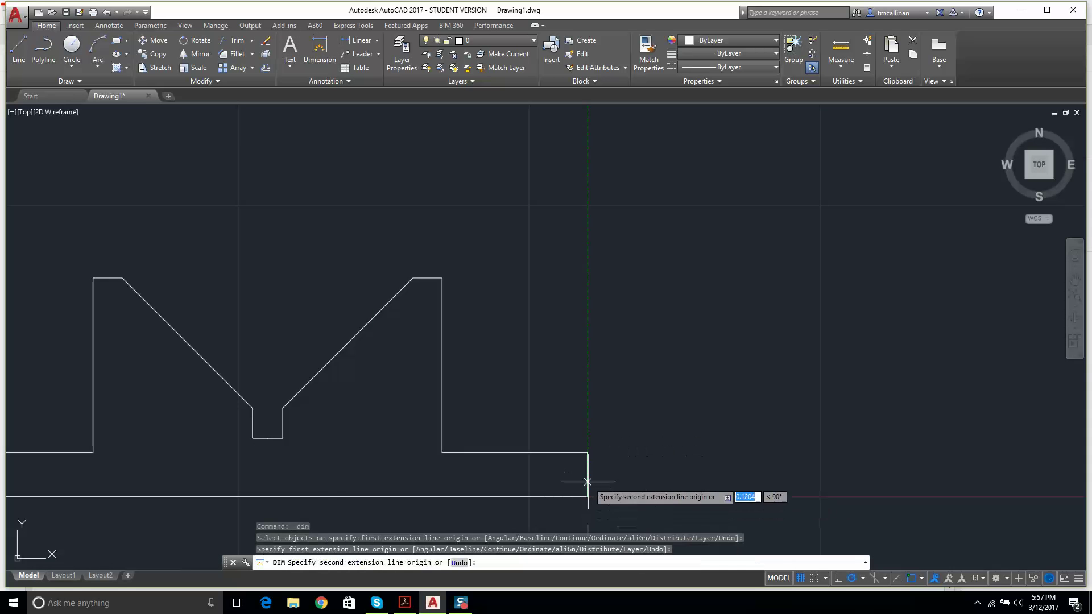
click(588, 453)
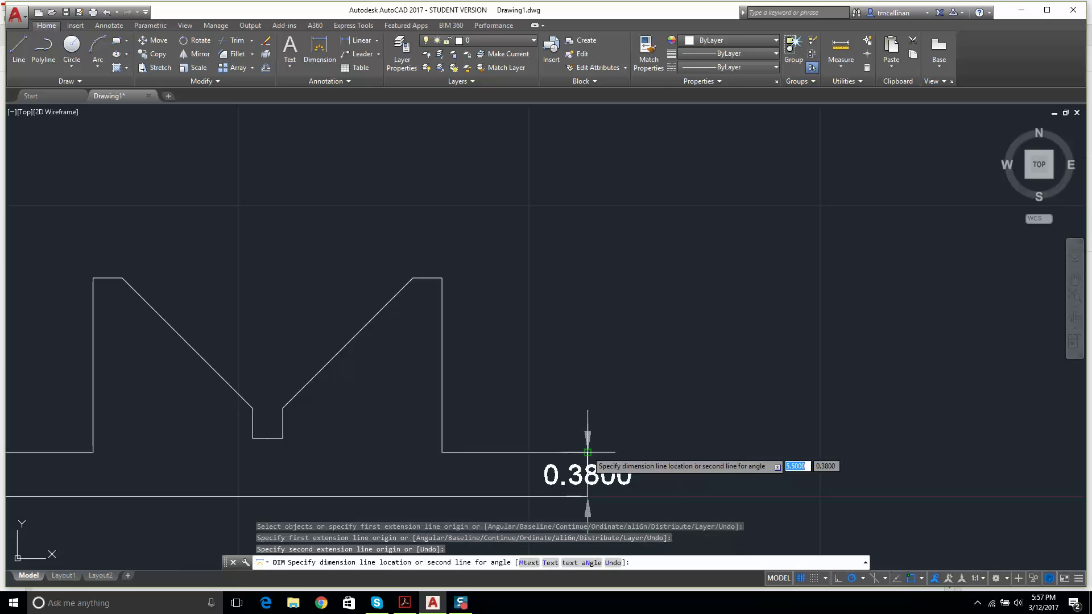
click(674, 475)
key(Escape)
key(Escape)
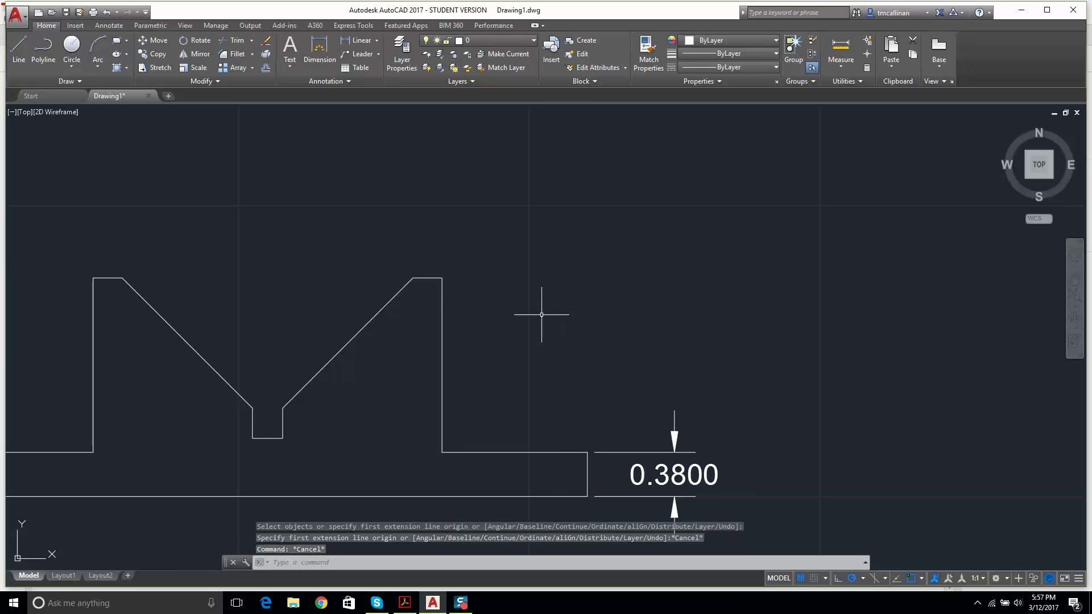
Dimension the front view's overall height from the base's lower right corner to the right top face, outside the base thickness dimension.
scroll(483, 262, down, 2)
scroll(606, 406, up, 2)
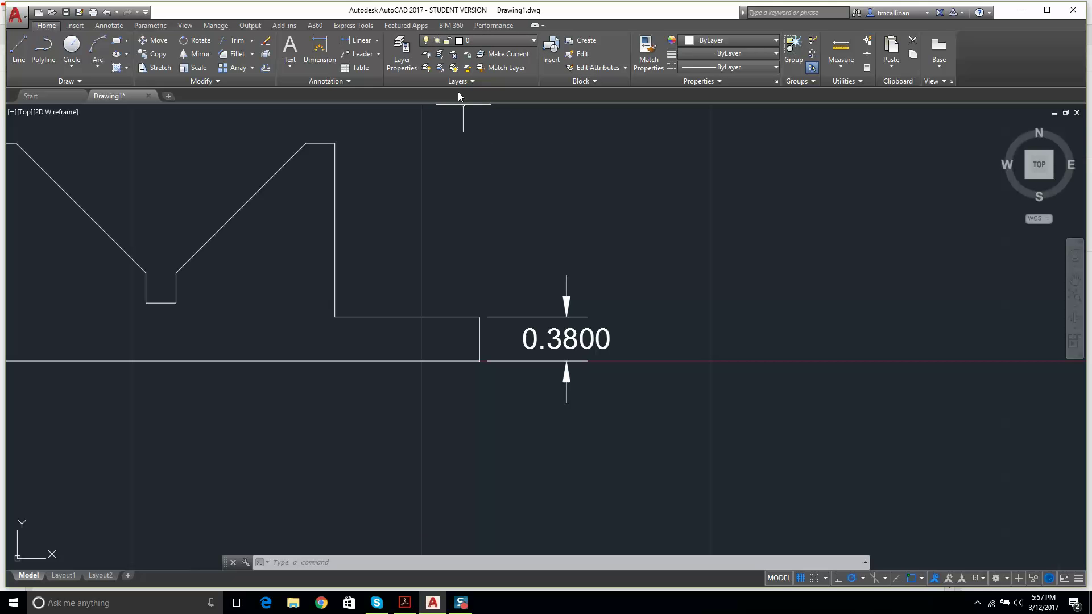
scroll(487, 195, down, 2)
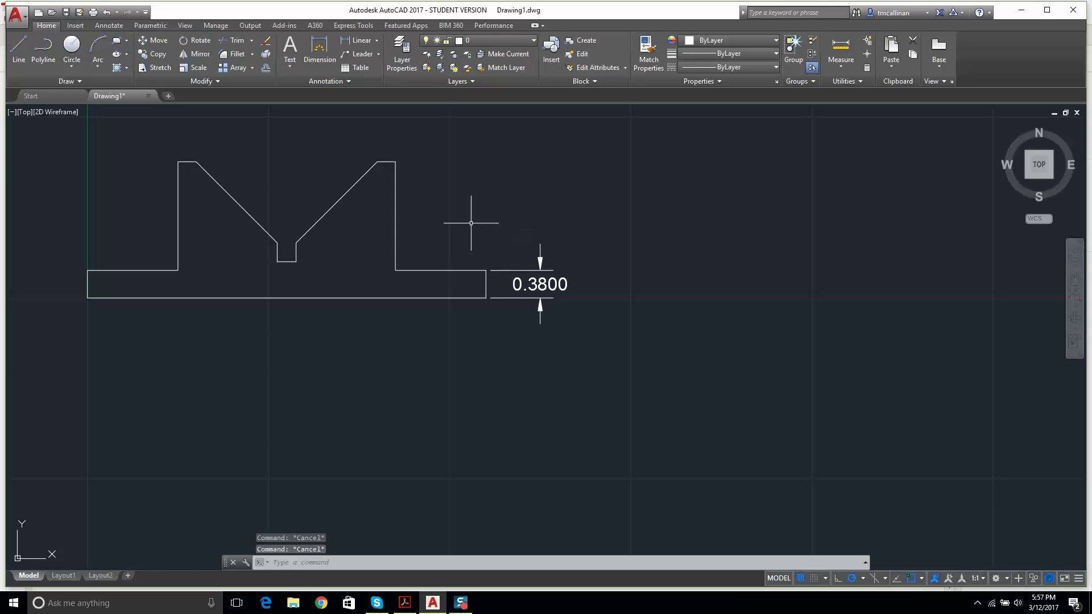
click(320, 50)
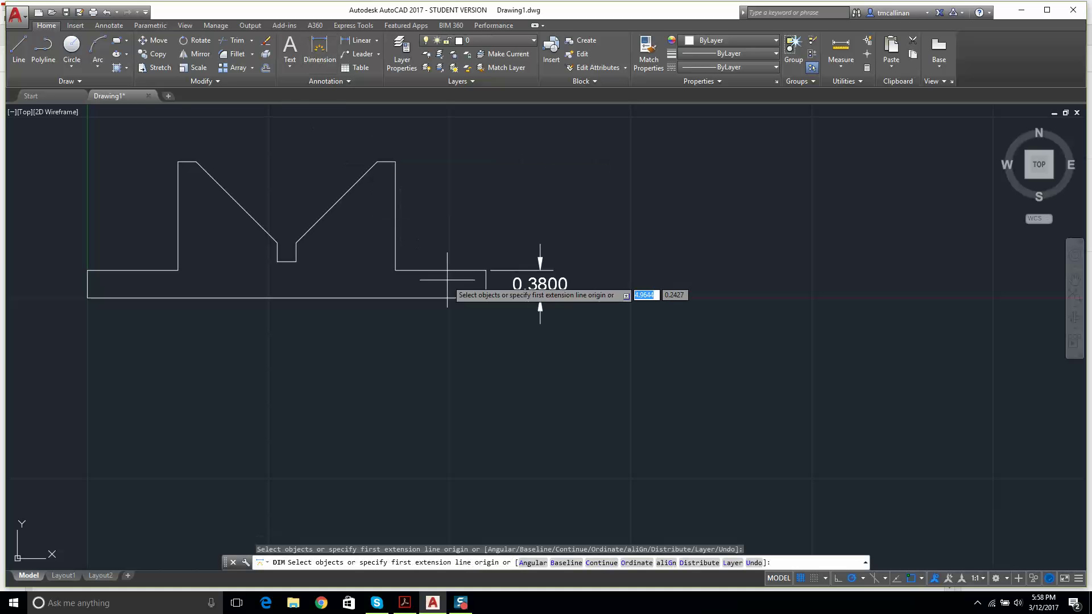
click(486, 298)
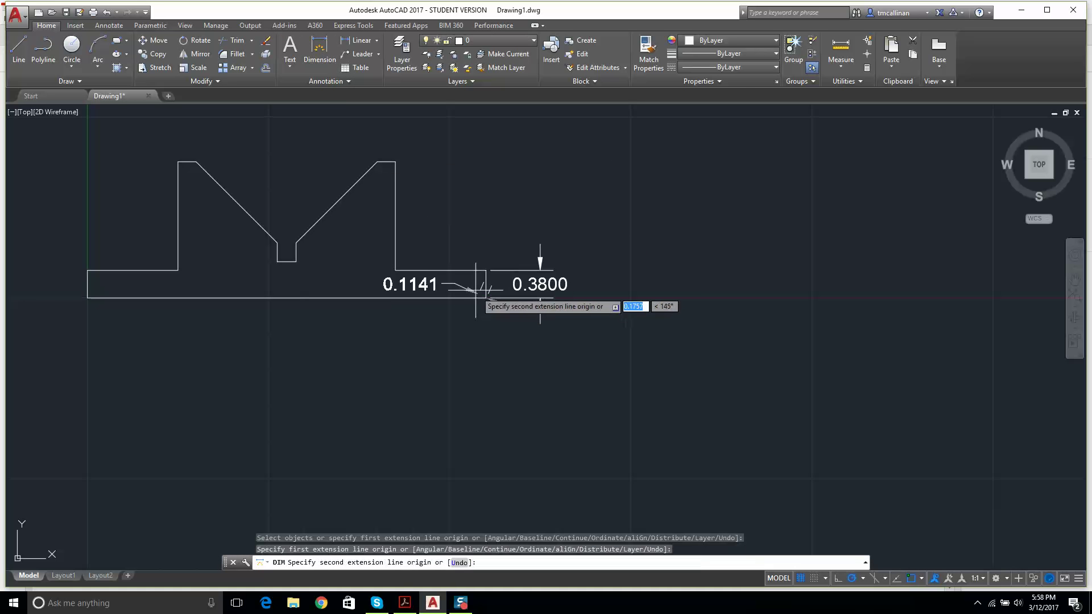
click(394, 162)
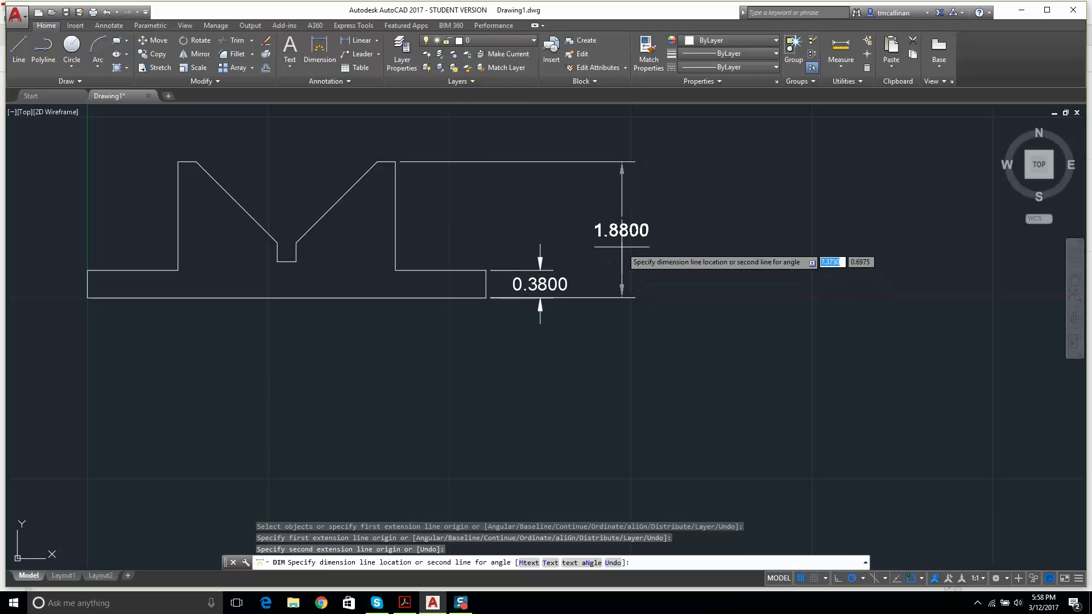
click(621, 247)
Add an angular dimension between the two slopes of the V, placing its arc inside the V opening.
scroll(622, 247, down, 5)
scroll(545, 225, up, 5)
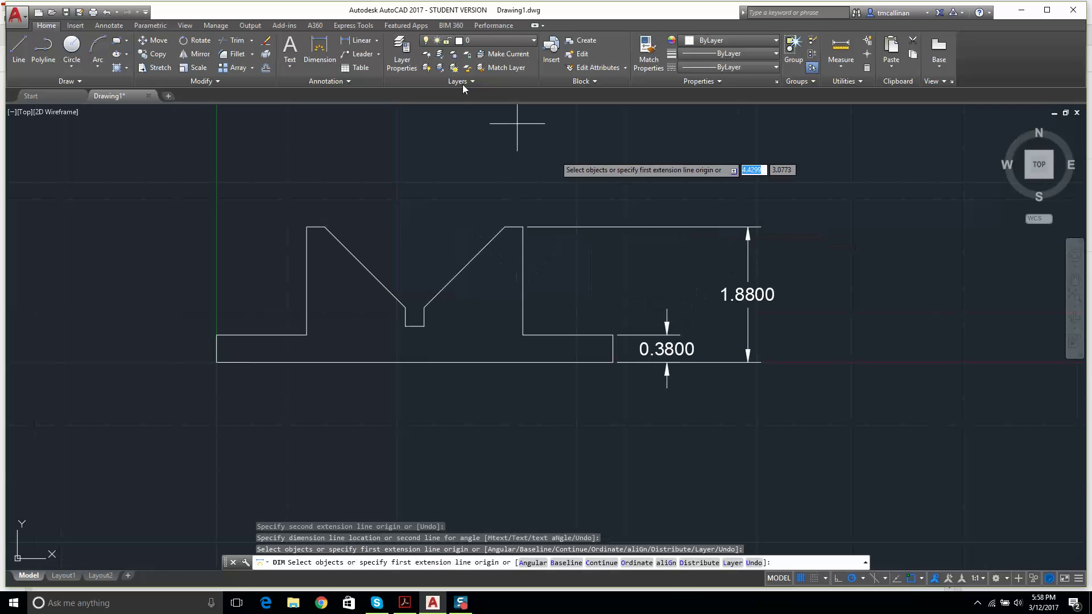
click(377, 40)
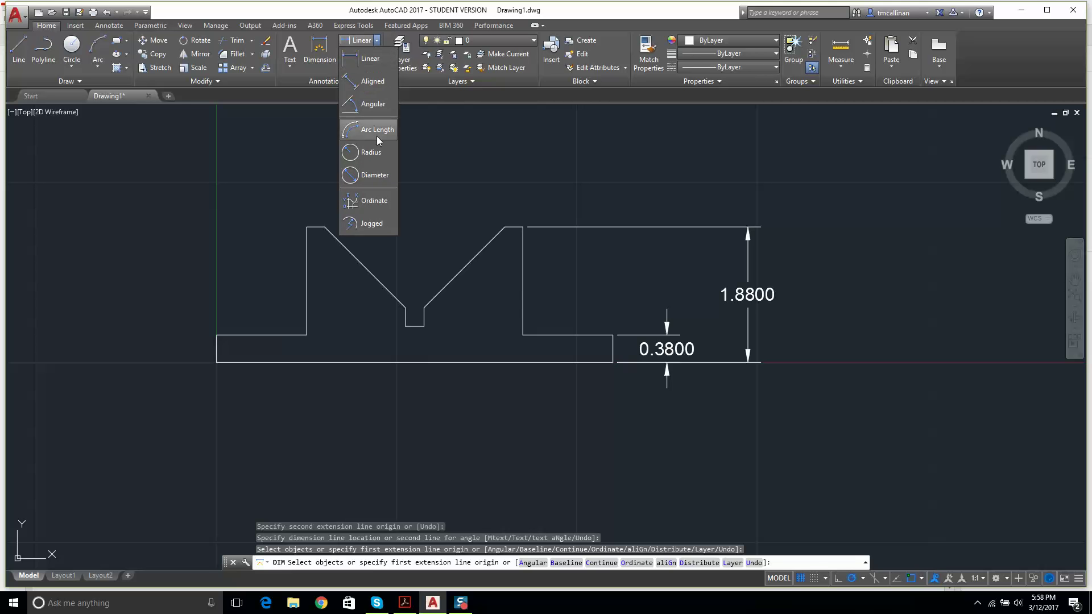
click(372, 104)
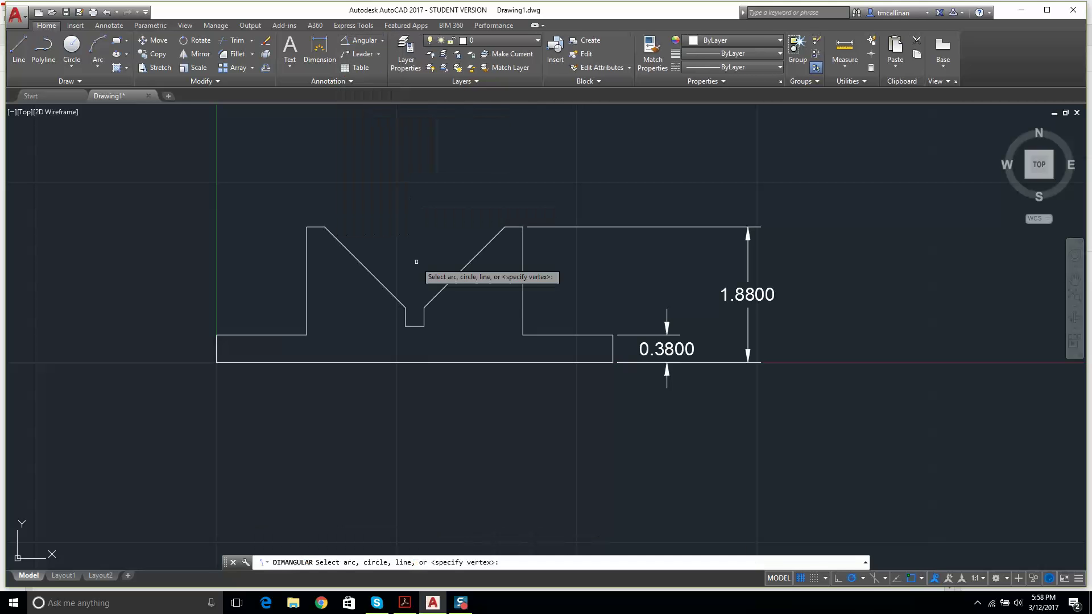
click(370, 271)
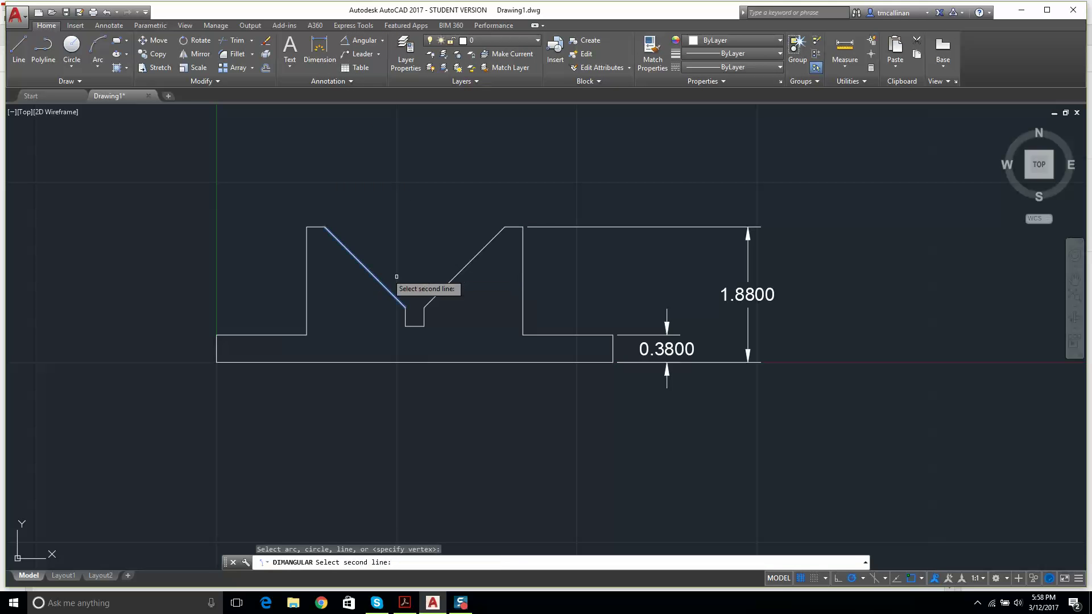
click(460, 272)
click(413, 231)
key(Escape)
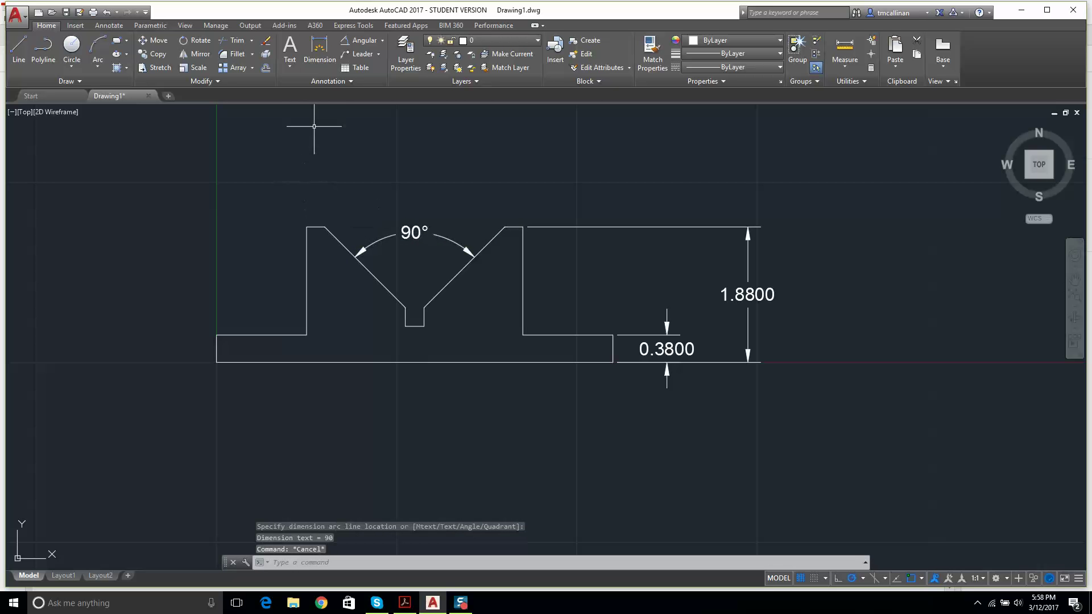
Dimension the slot's width from its upper left corner to its right side, placing the dimension above the V-block.
click(316, 51)
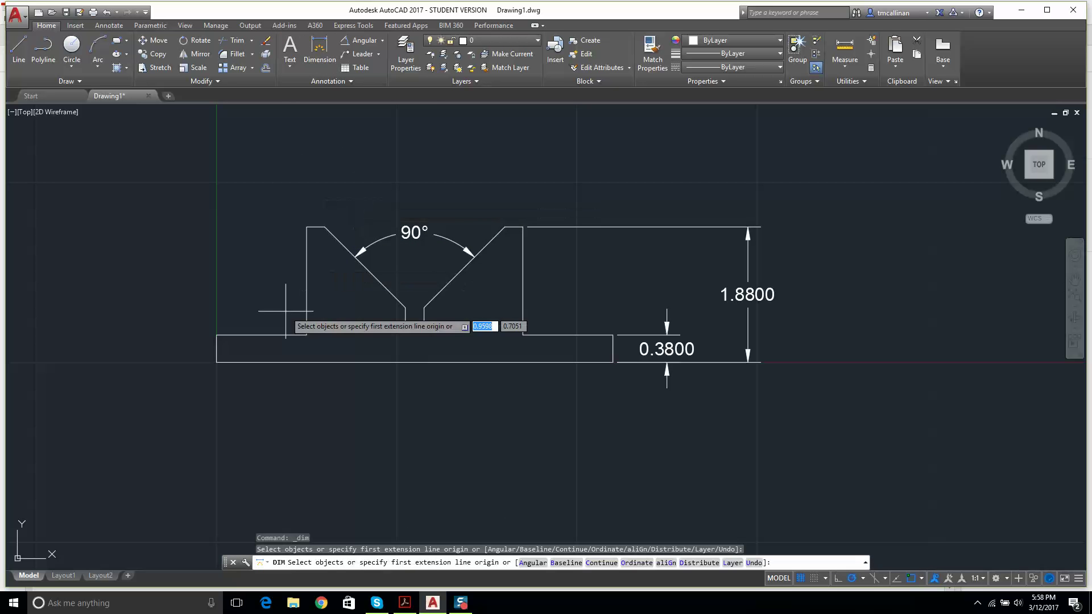
scroll(321, 320, down, 2)
scroll(398, 324, up, 2)
scroll(378, 314, up, 2)
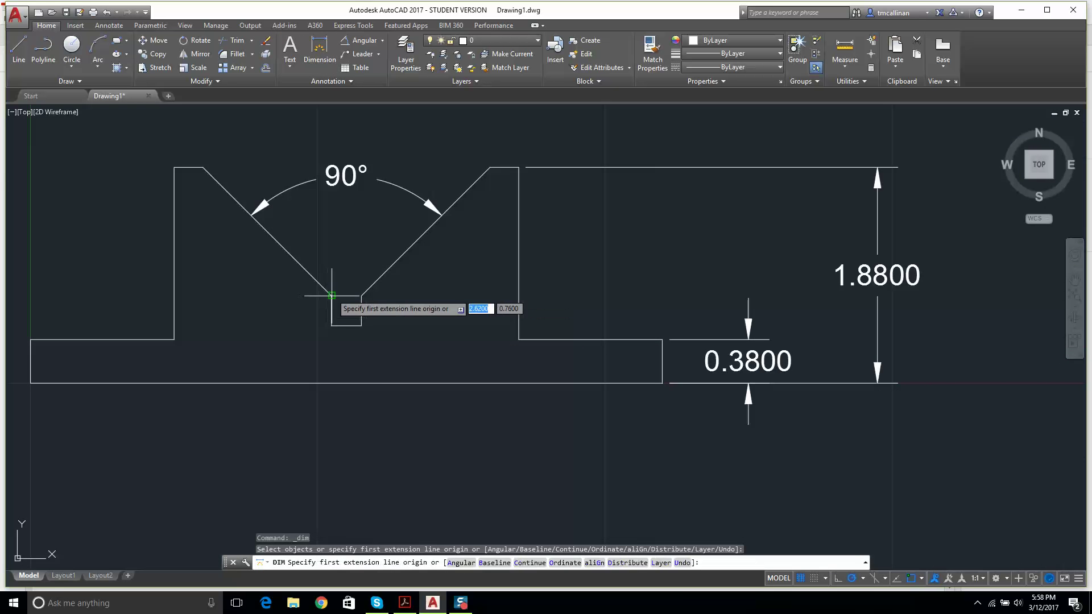
click(331, 295)
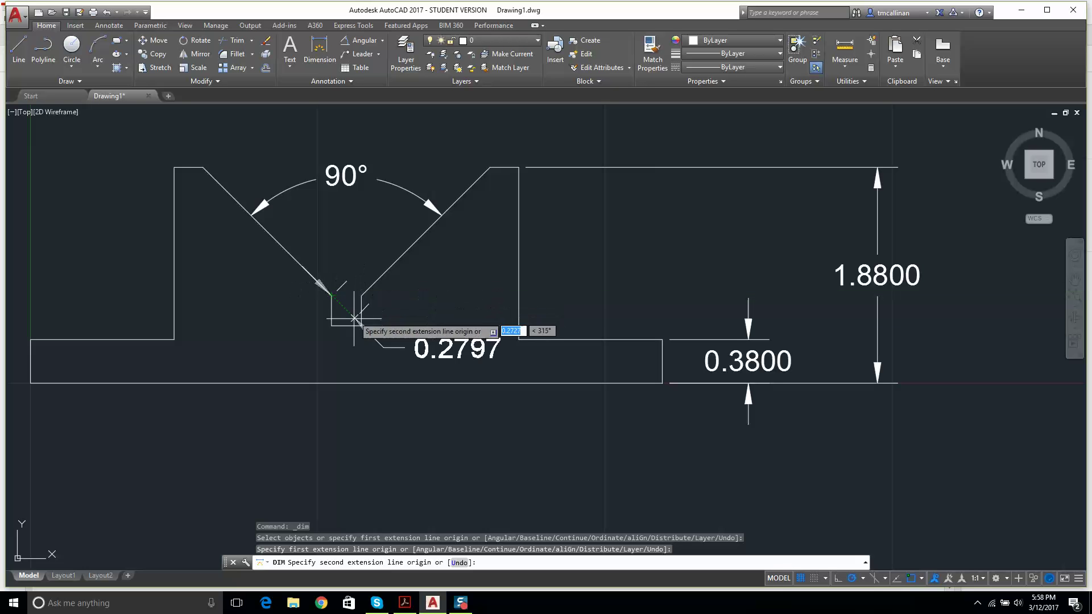
click(361, 295)
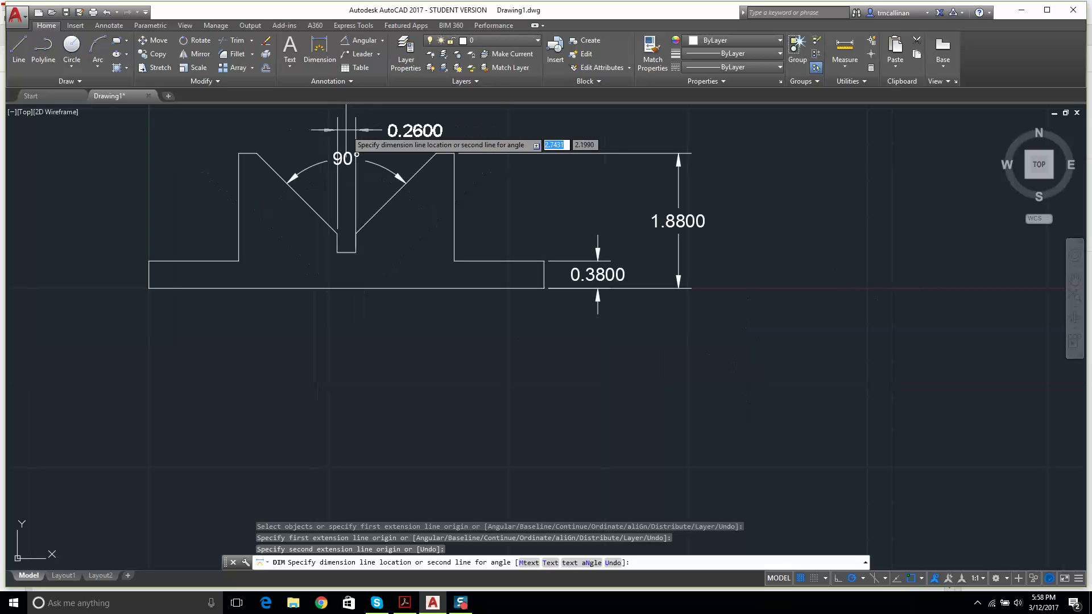
click(375, 141)
scroll(369, 161, down, 5)
scroll(370, 162, up, 4)
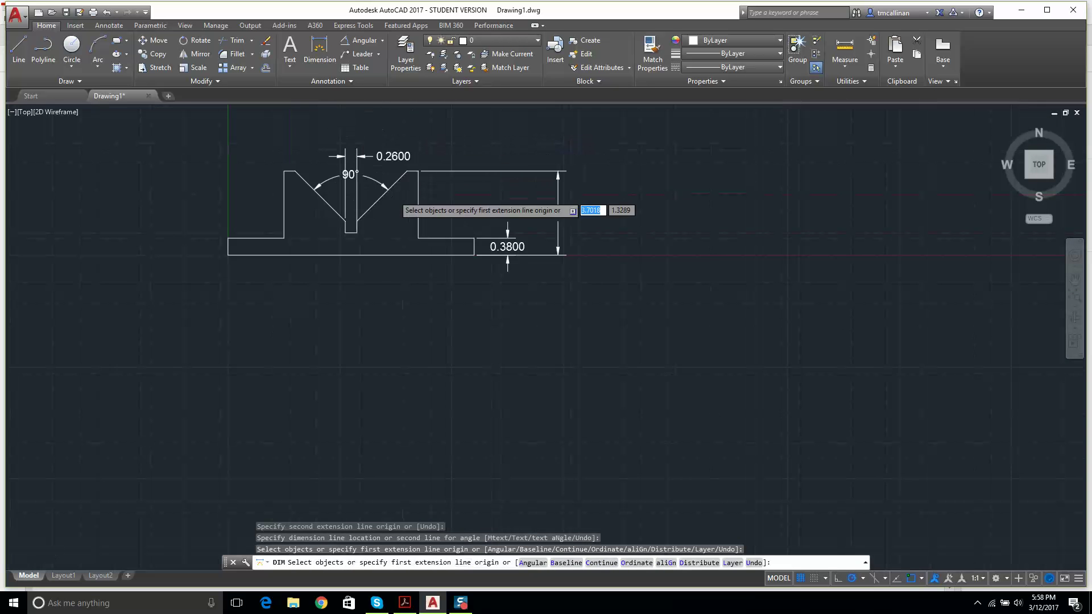
scroll(321, 139, down, 2)
scroll(352, 134, up, 2)
scroll(301, 134, up, 3)
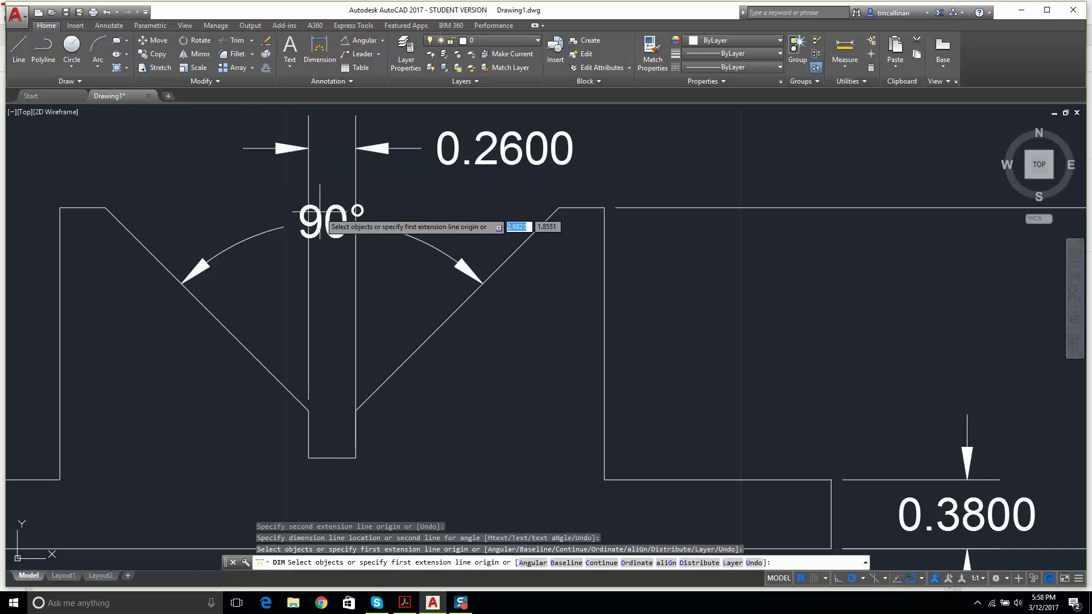
scroll(409, 225, down, 5)
scroll(256, 165, up, 3)
middle_drag(256, 165, 454, 279)
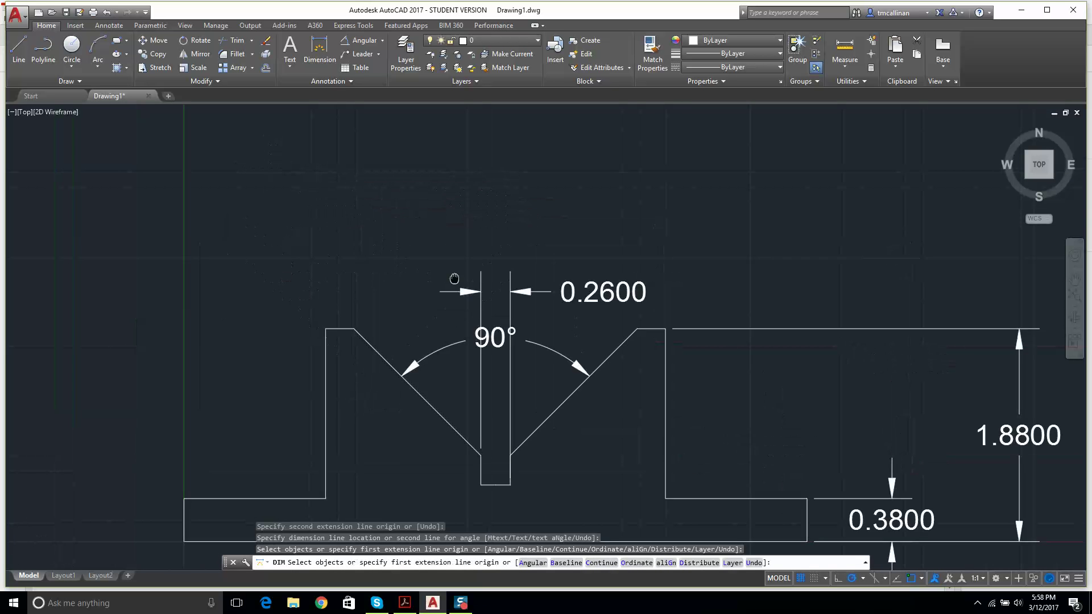
click(582, 288)
key(Escape)
click(593, 288)
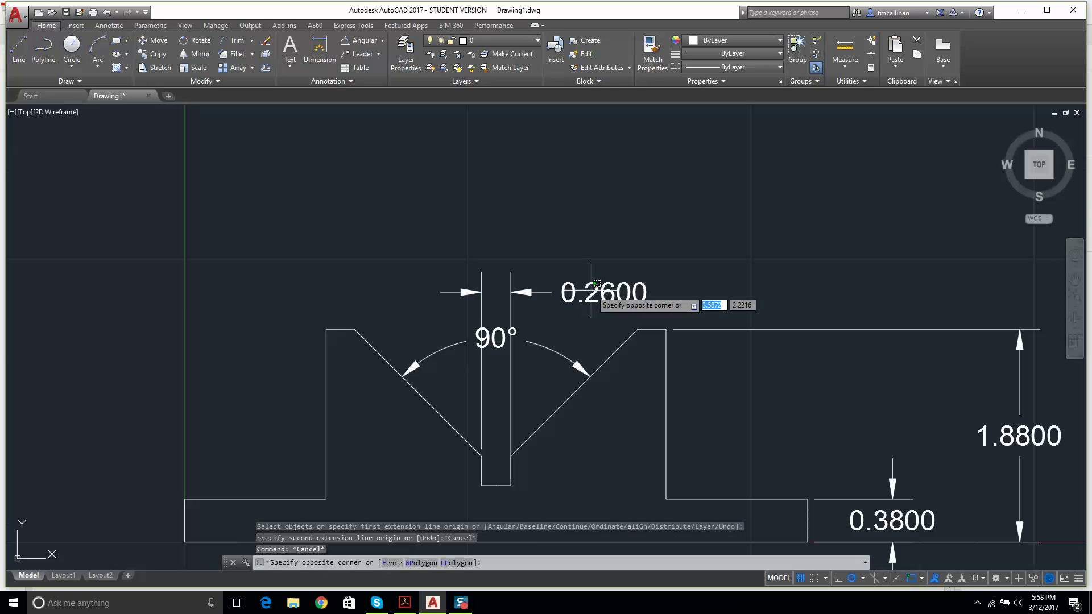
key(Escape)
click(577, 293)
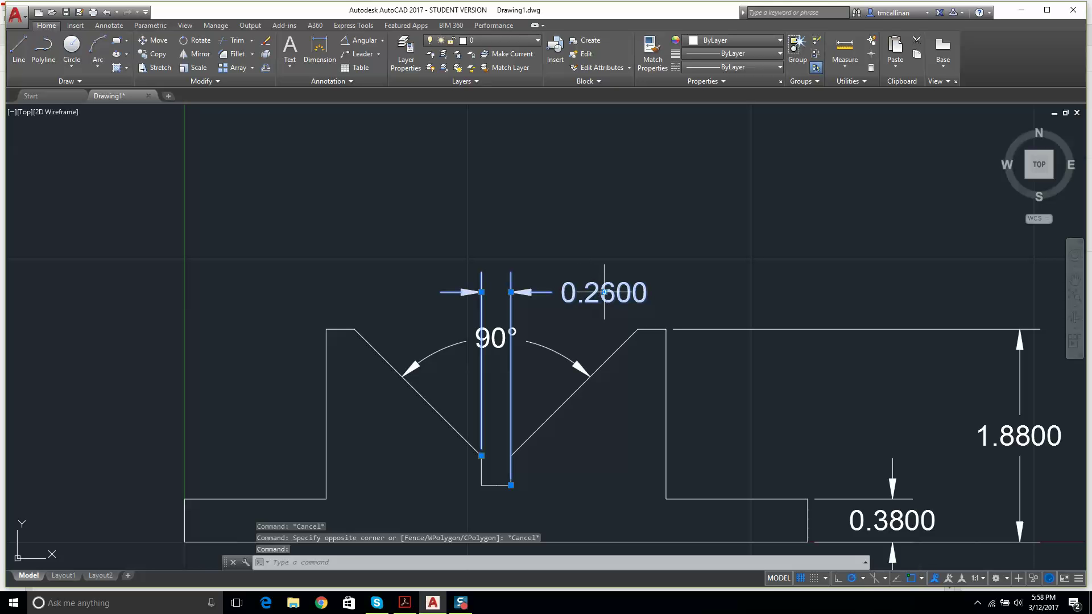
click(603, 292)
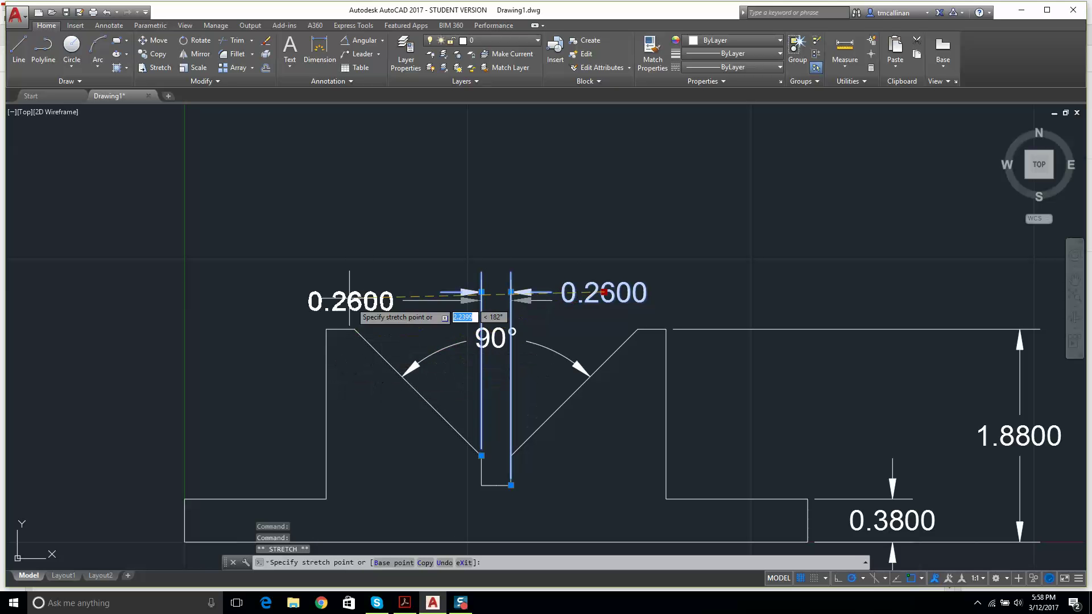
key(Escape)
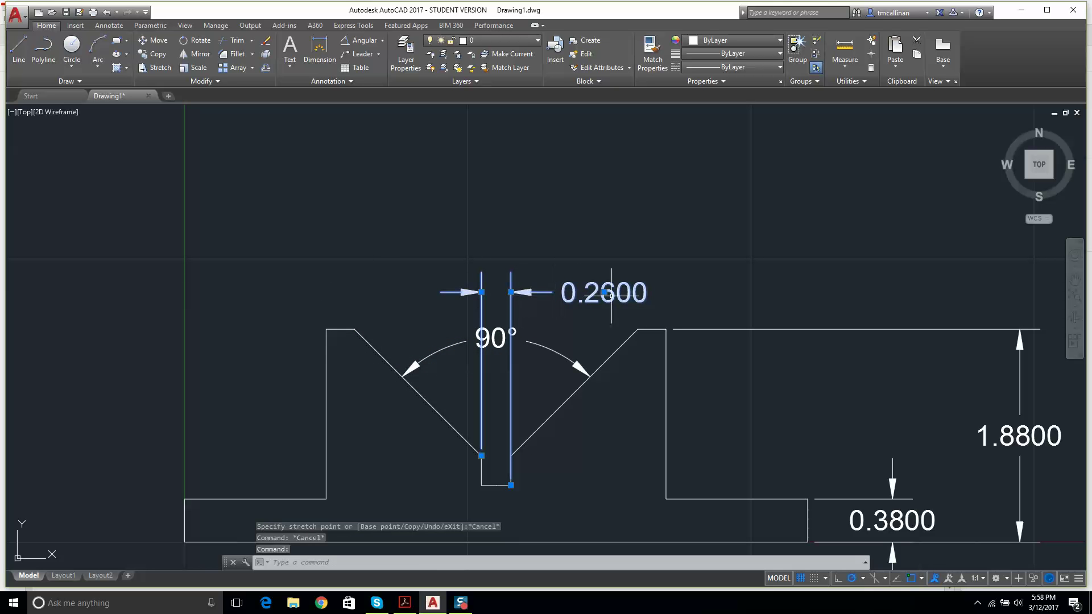
Move the slot width dimension from above the V-block to below the base of the front view.
click(602, 291)
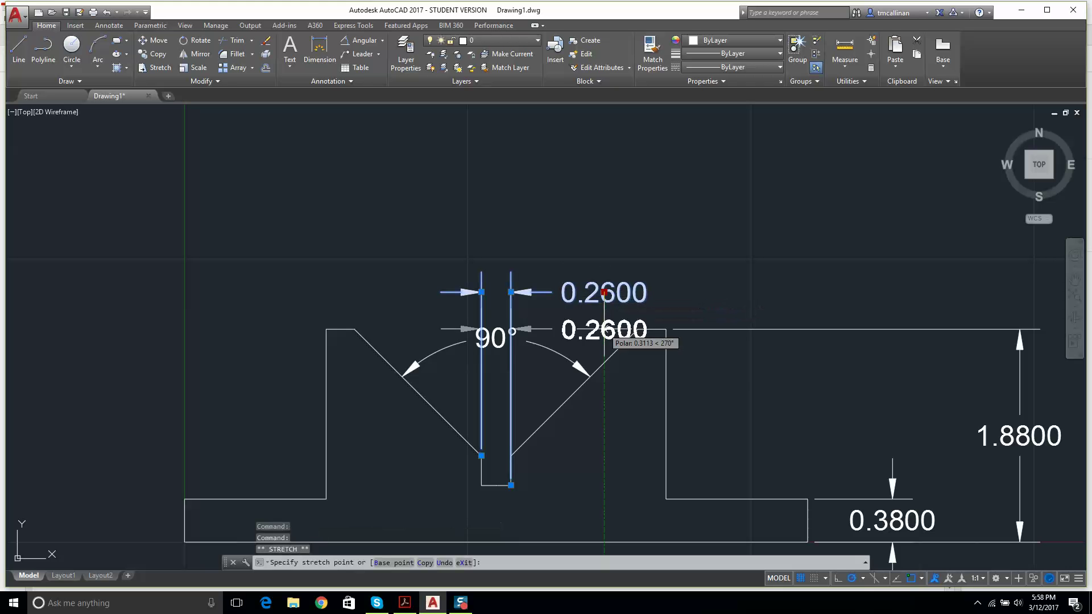
scroll(592, 517, down, 3)
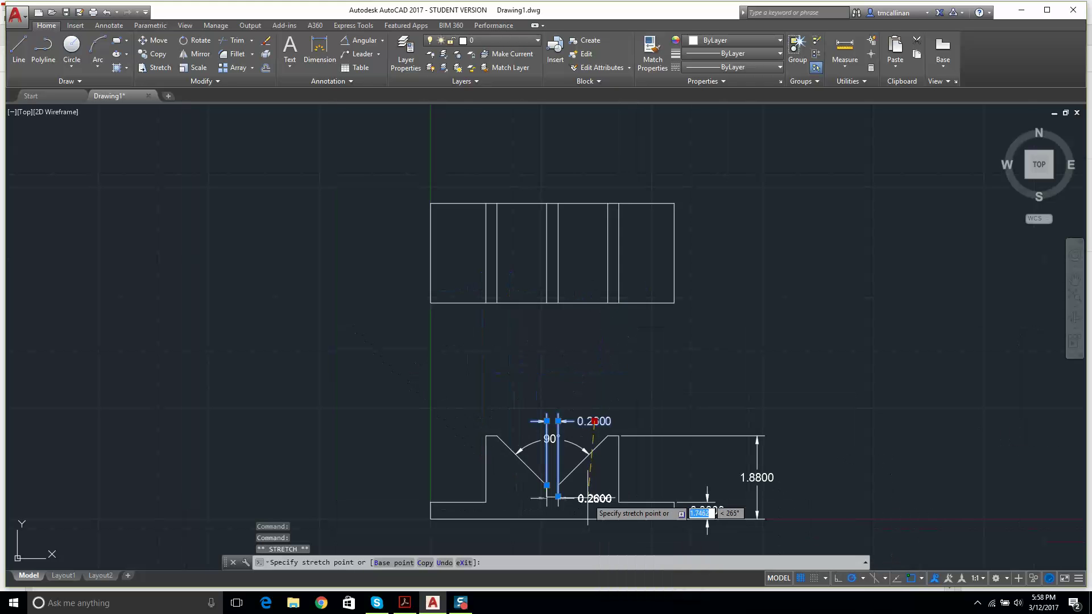
middle_drag(579, 511, 580, 375)
click(576, 412)
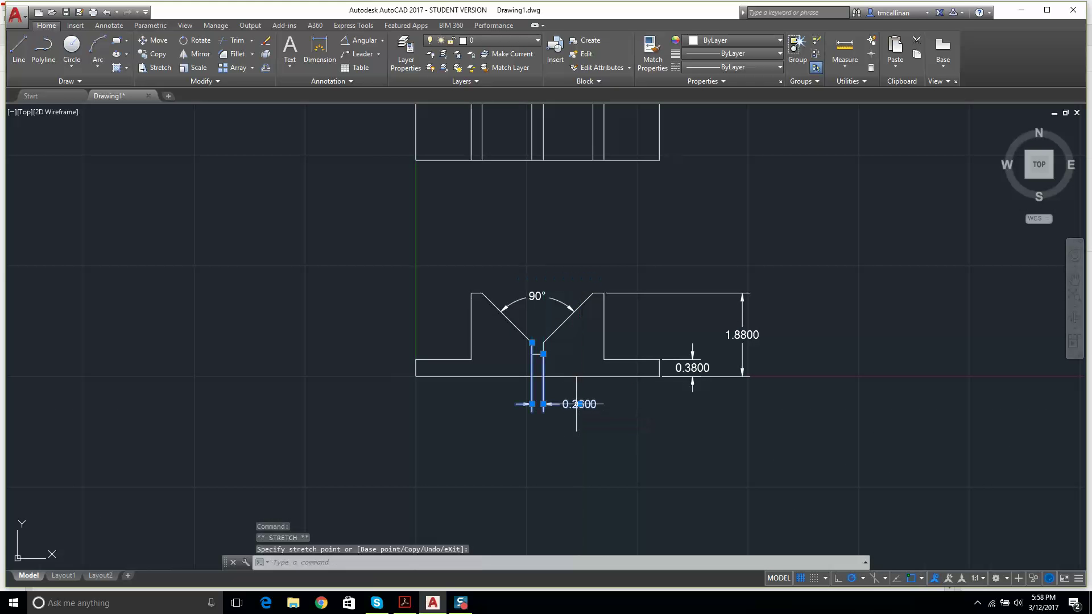
key(Escape)
key(Escape)
Move the slot width dimension's left extension line origin down to the slot's lower left corner.
scroll(543, 321, up, 4)
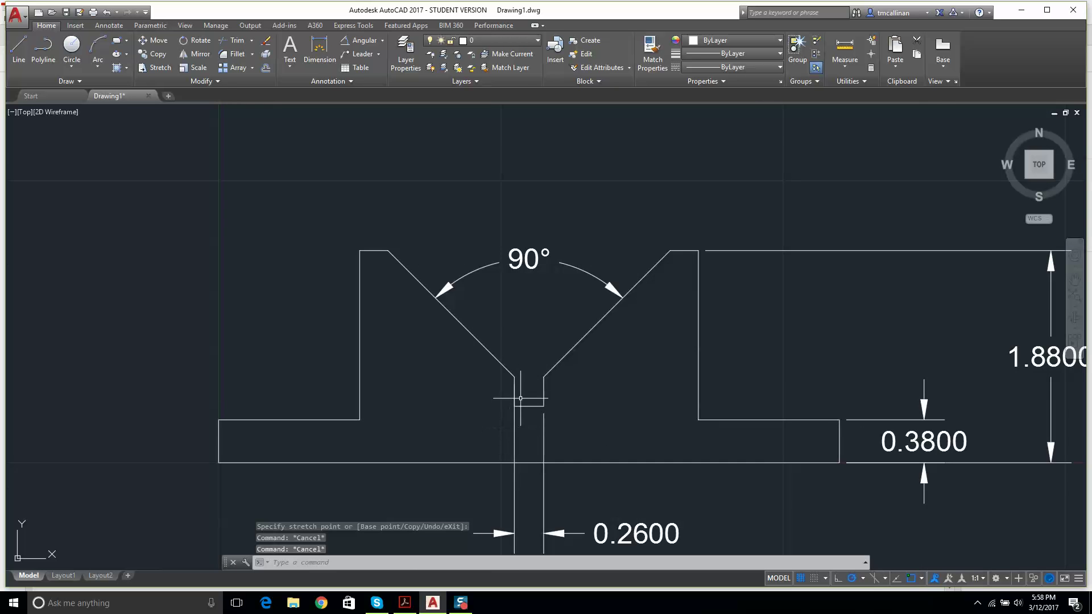
scroll(520, 398, up, 2)
scroll(511, 354, down, 2)
scroll(534, 395, up, 2)
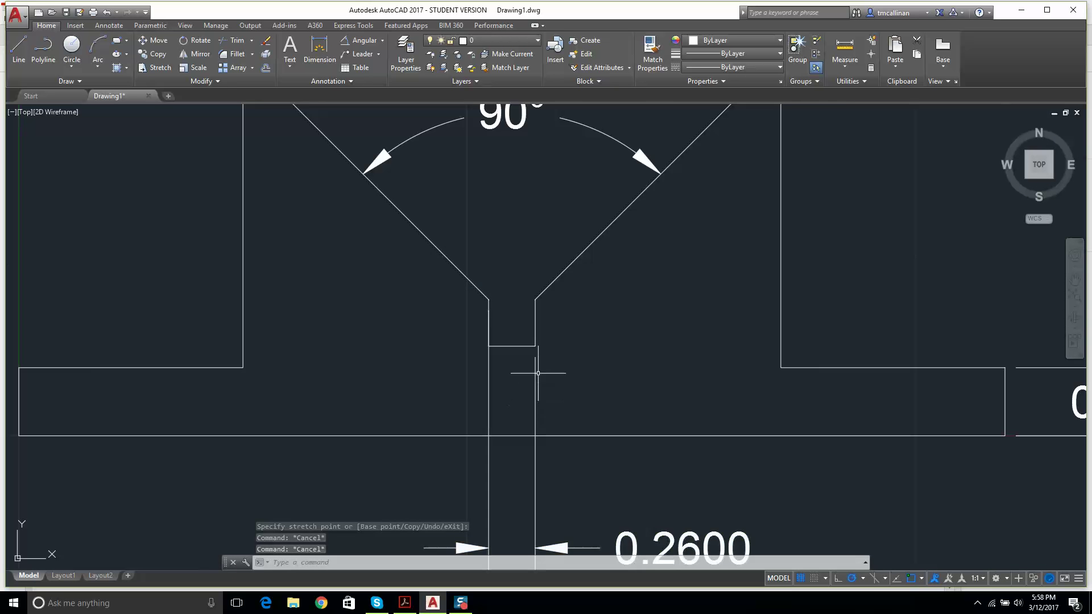
scroll(533, 377, down, 3)
scroll(521, 392, up, 3)
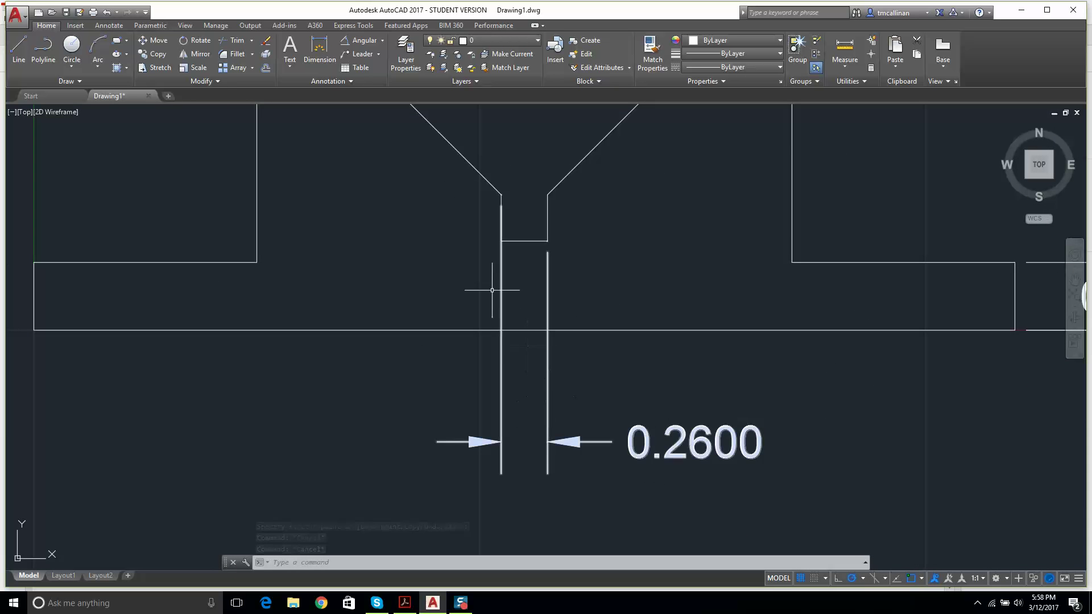
click(501, 262)
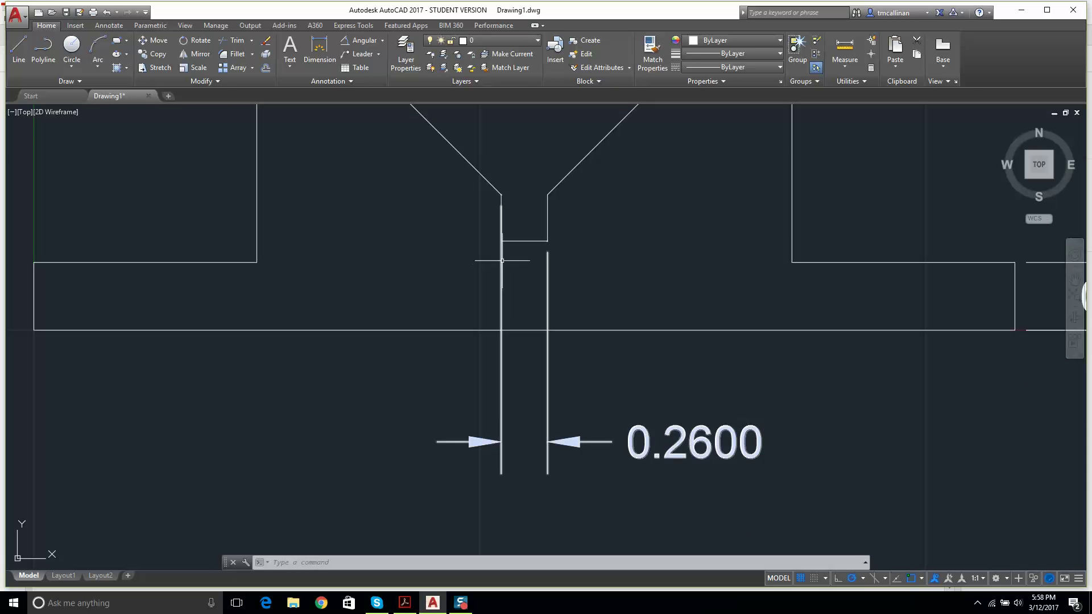
click(501, 195)
key(Escape)
key(Escape)
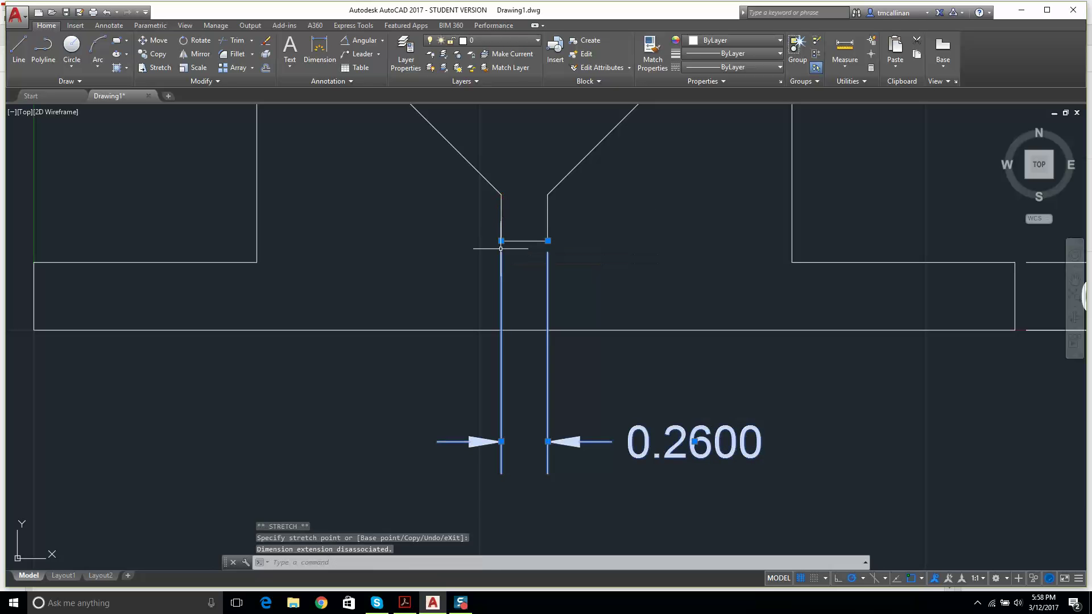
scroll(439, 253, down, 4)
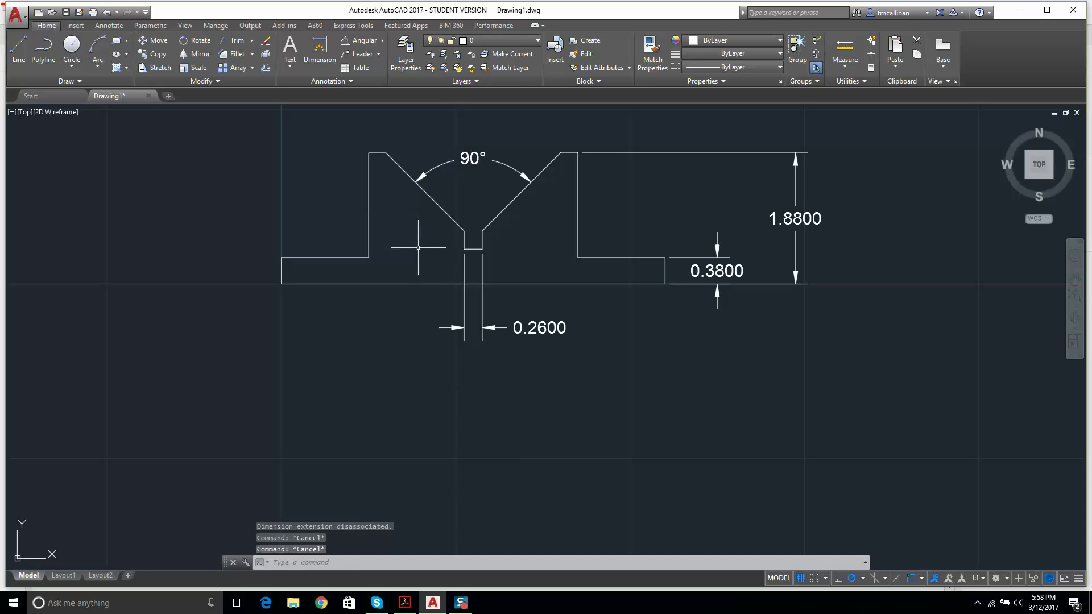
Shorten the slot width dimension's left extension line so it starts just below the base's bottom edge.
scroll(555, 327, up, 2)
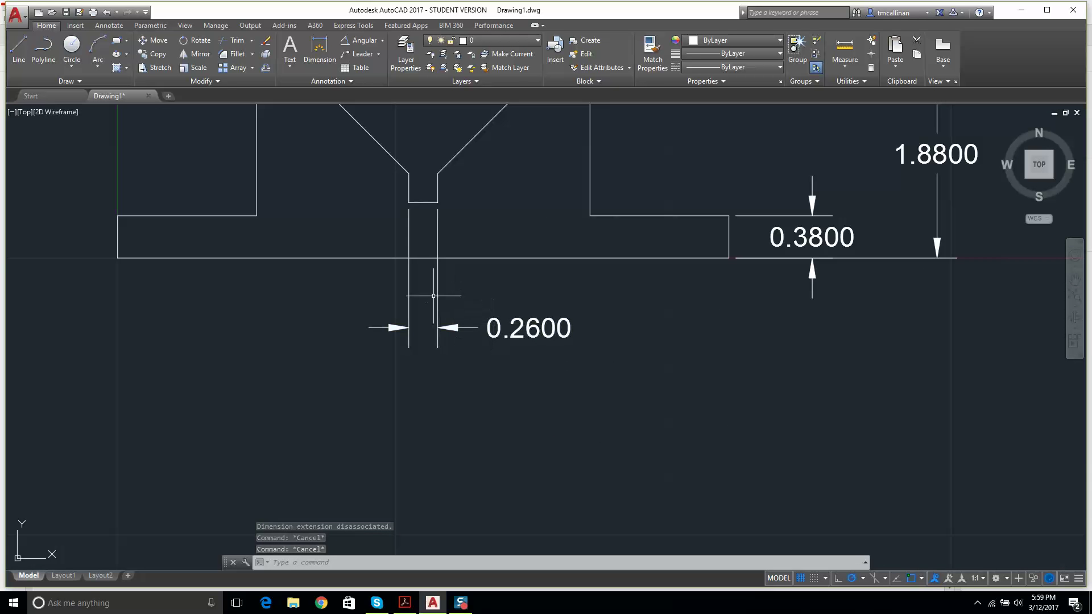
click(435, 293)
click(397, 206)
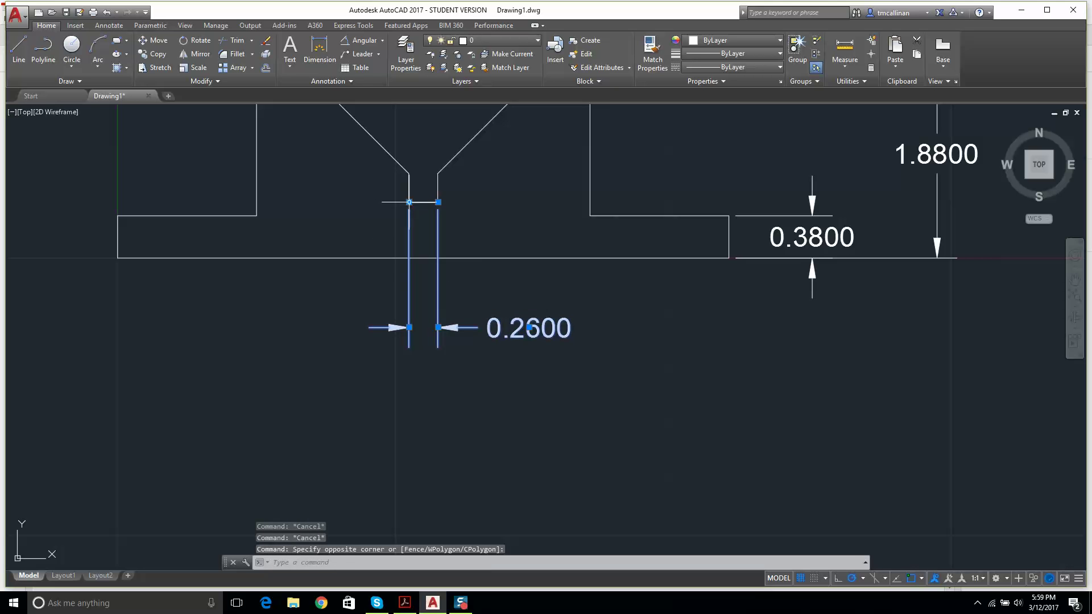
click(409, 202)
key(Escape)
key(Escape)
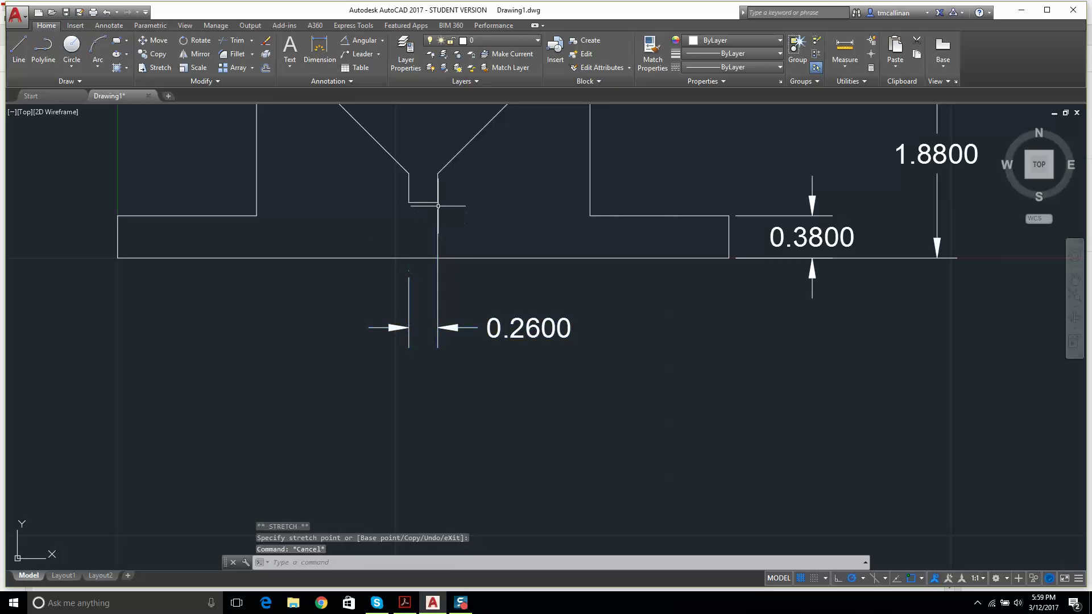
Shorten the slot width dimension's right extension line to start just below the base, level with the left one.
click(511, 282)
click(482, 316)
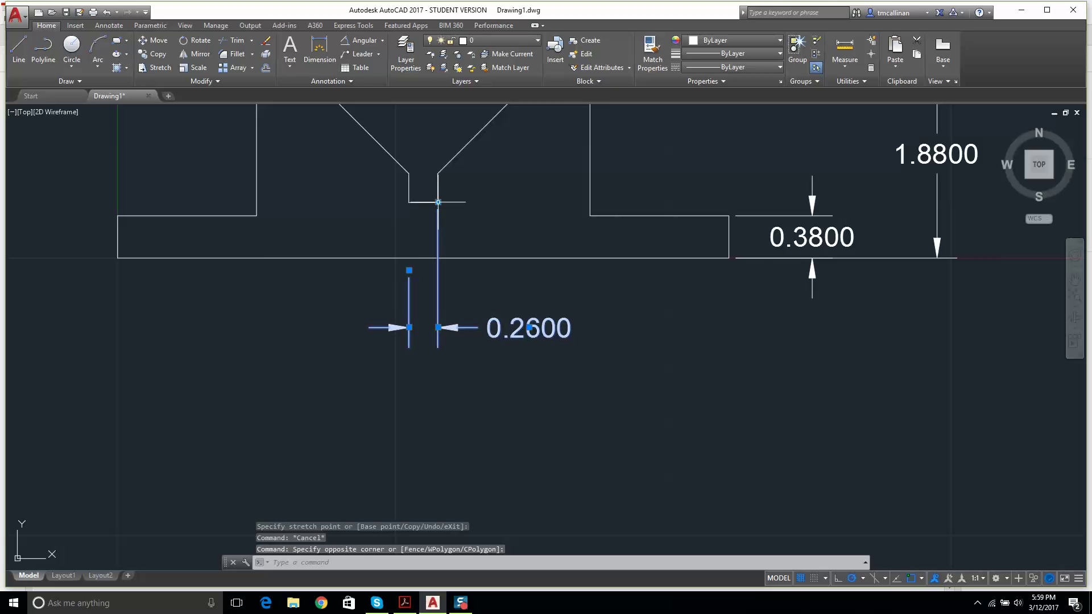
click(438, 202)
click(438, 270)
key(Escape)
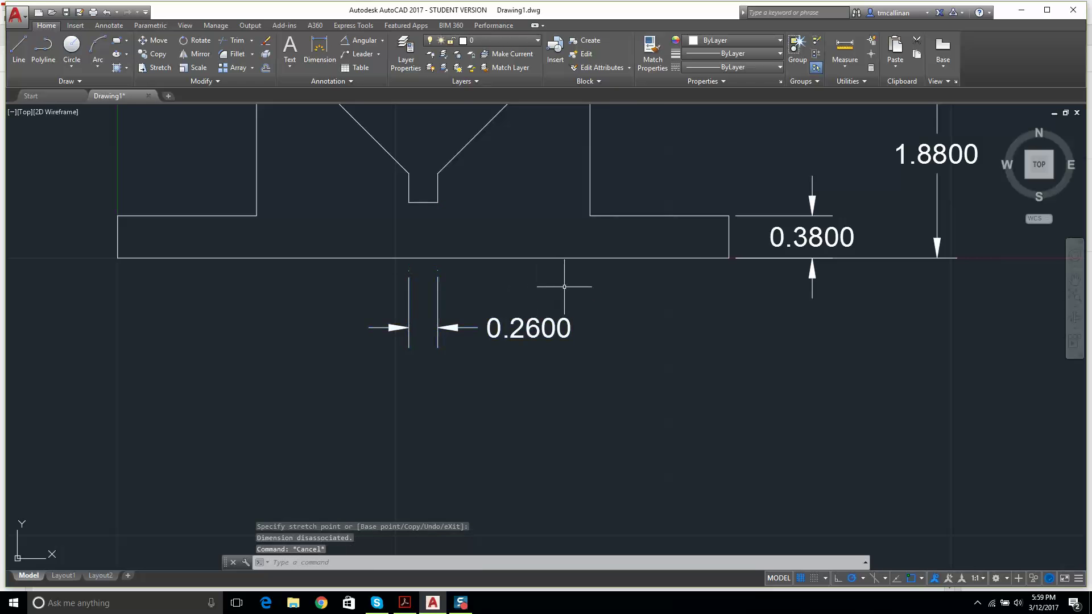
Dimension the width of the front view's left top face, placing the dimension above the block with its text on the left.
scroll(564, 287, down, 4)
scroll(496, 208, up, 2)
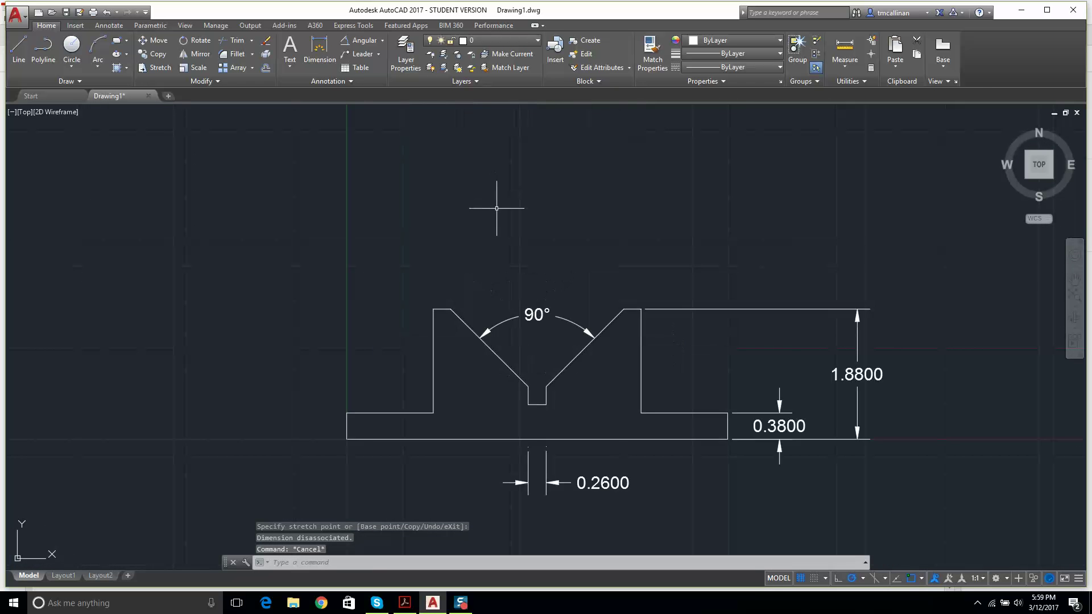
scroll(578, 244, down, 3)
scroll(578, 244, up, 1)
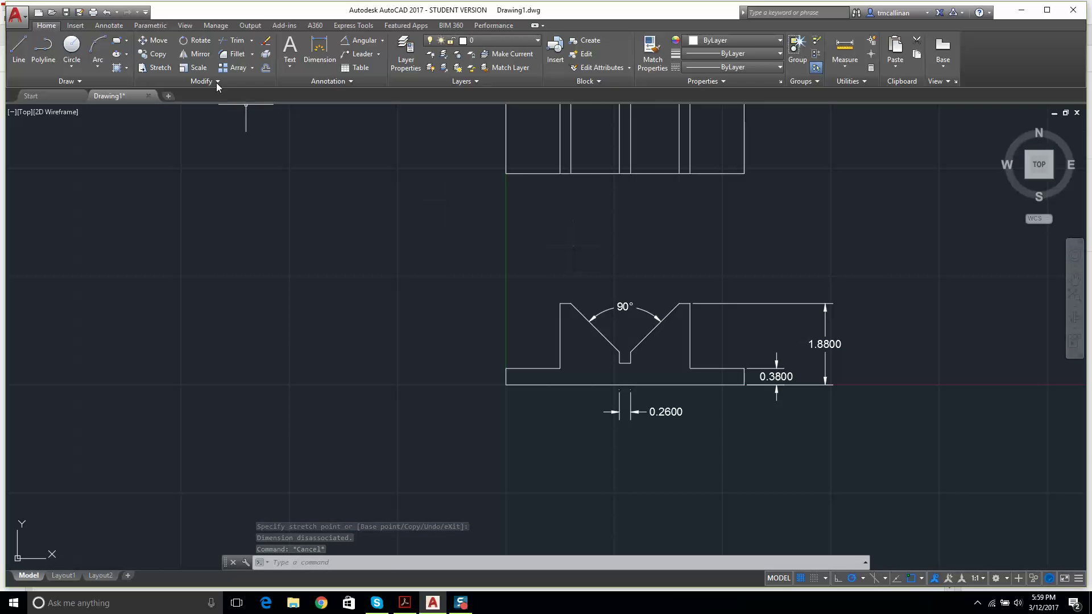
click(306, 51)
scroll(546, 330, up, 2)
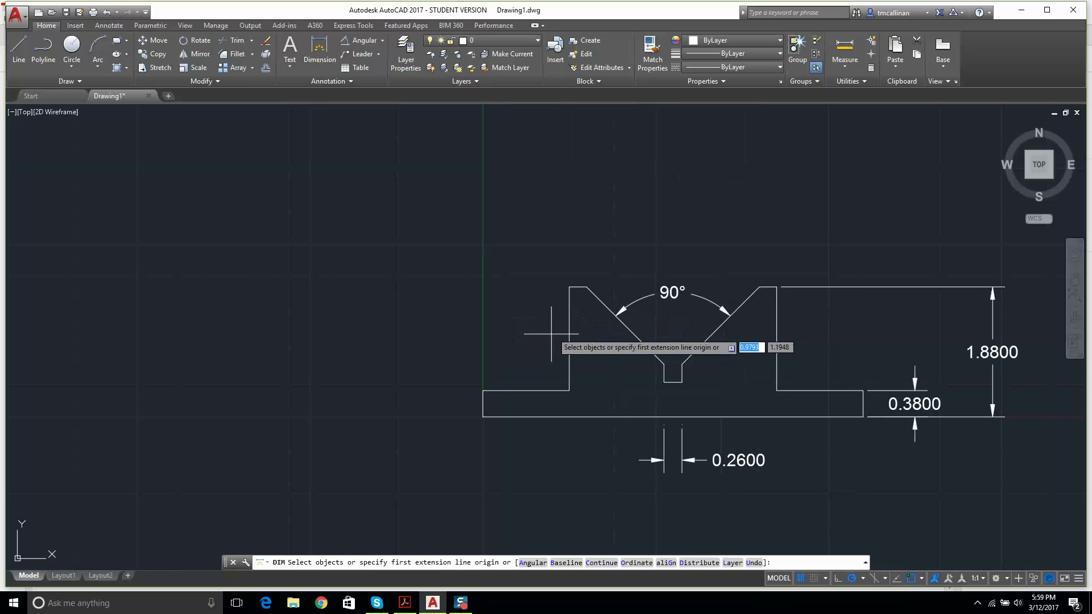
click(587, 286)
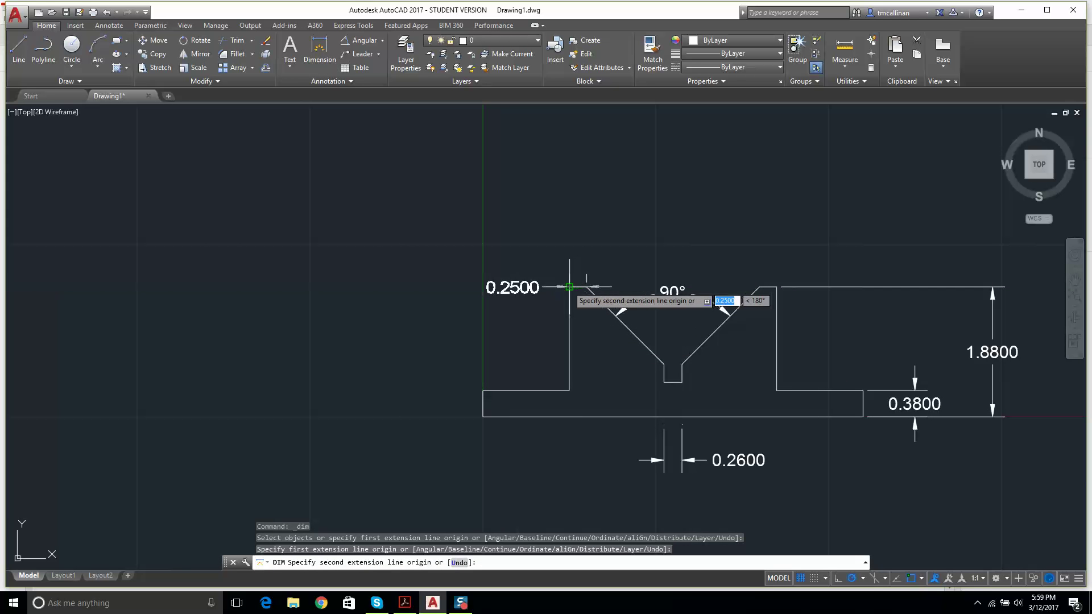
click(569, 288)
click(512, 254)
Dimension the horizontal distance from the base's upper left corner to the slot's lower left corner, placing it below the slot width dimension.
scroll(493, 305, down, 2)
scroll(488, 344, up, 2)
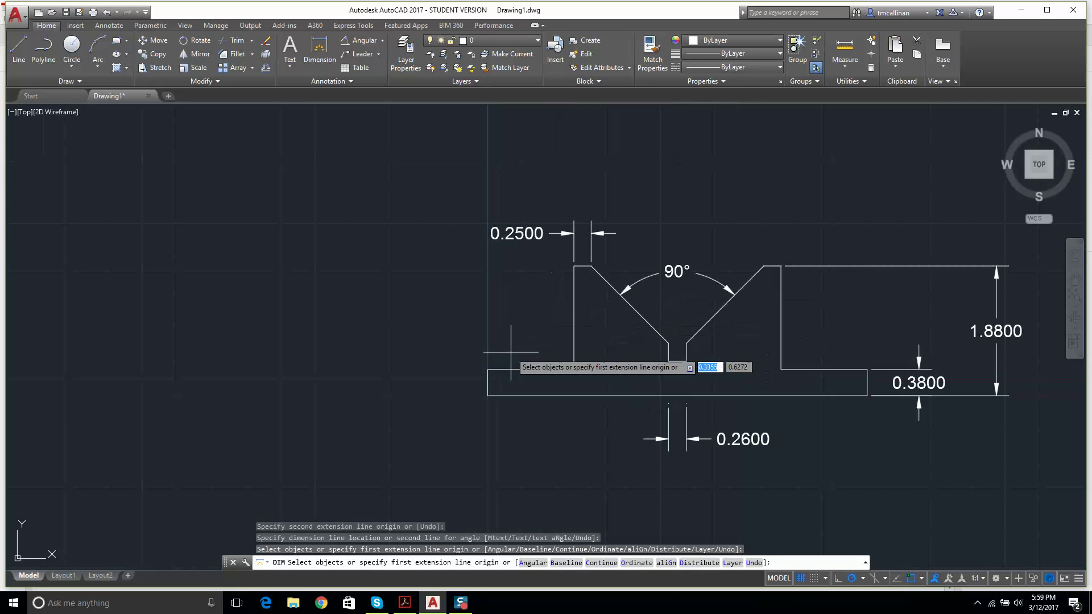
click(487, 369)
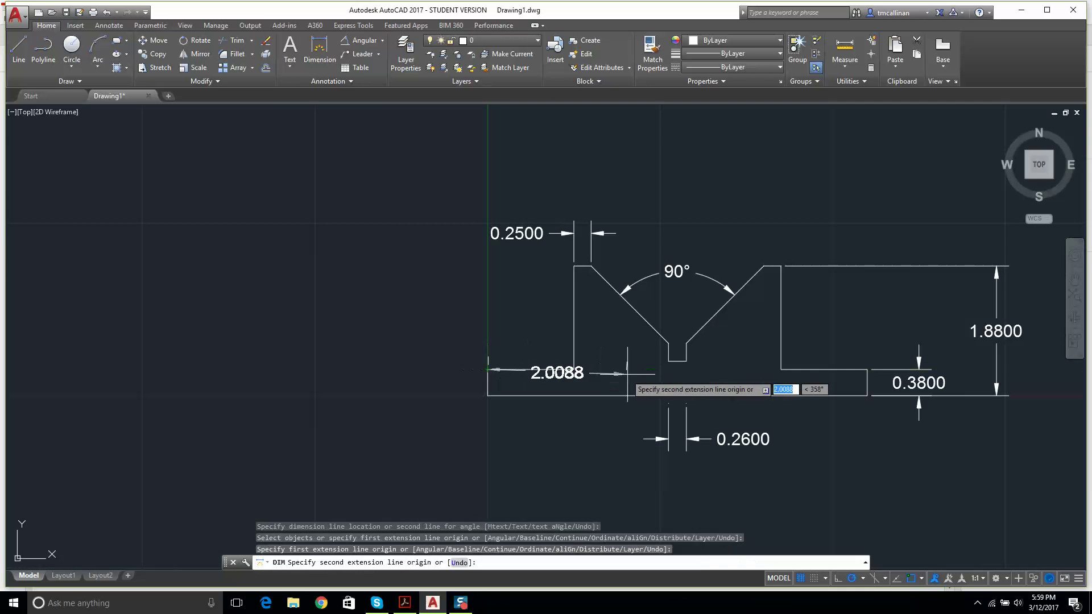
click(669, 361)
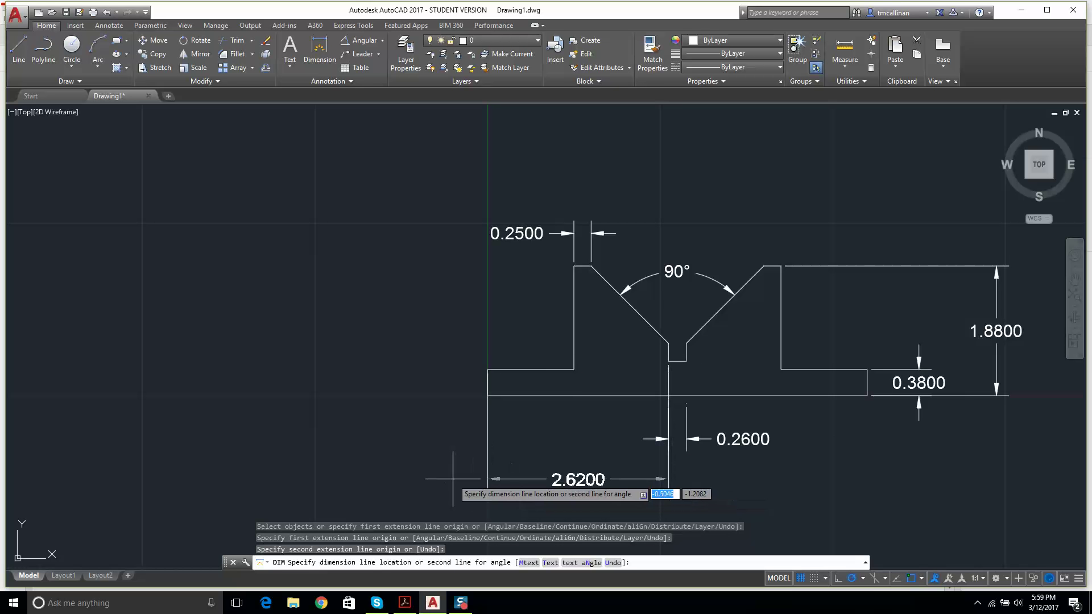
scroll(505, 294, down, 3)
scroll(502, 336, up, 2)
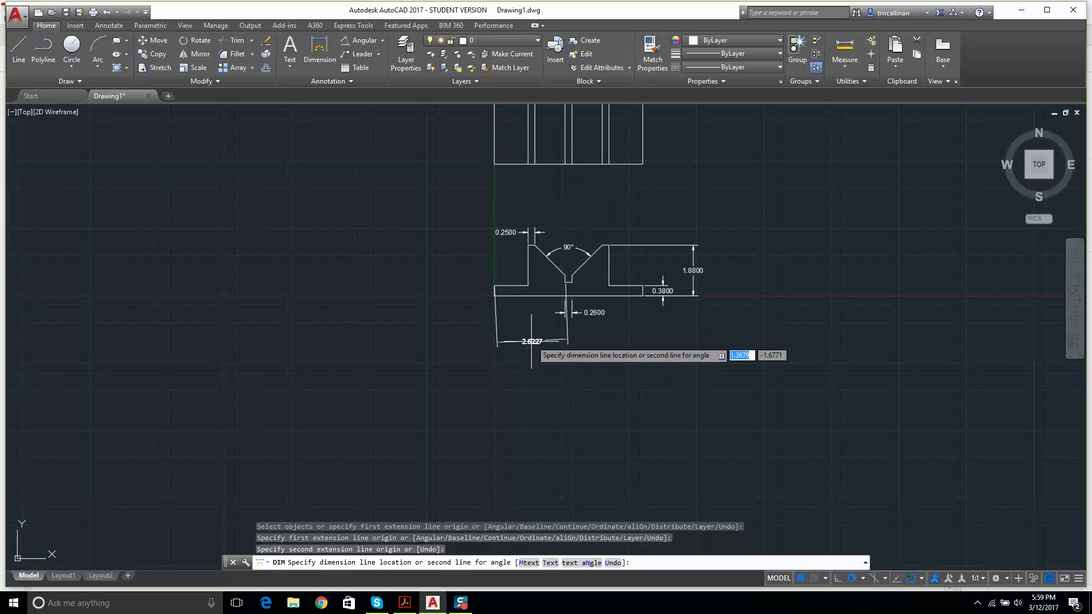
click(465, 333)
Shorten the right extension line of the base-corner-to-slot dimension so it starts at the base's bottom edge.
scroll(562, 306, up, 4)
key(F1)
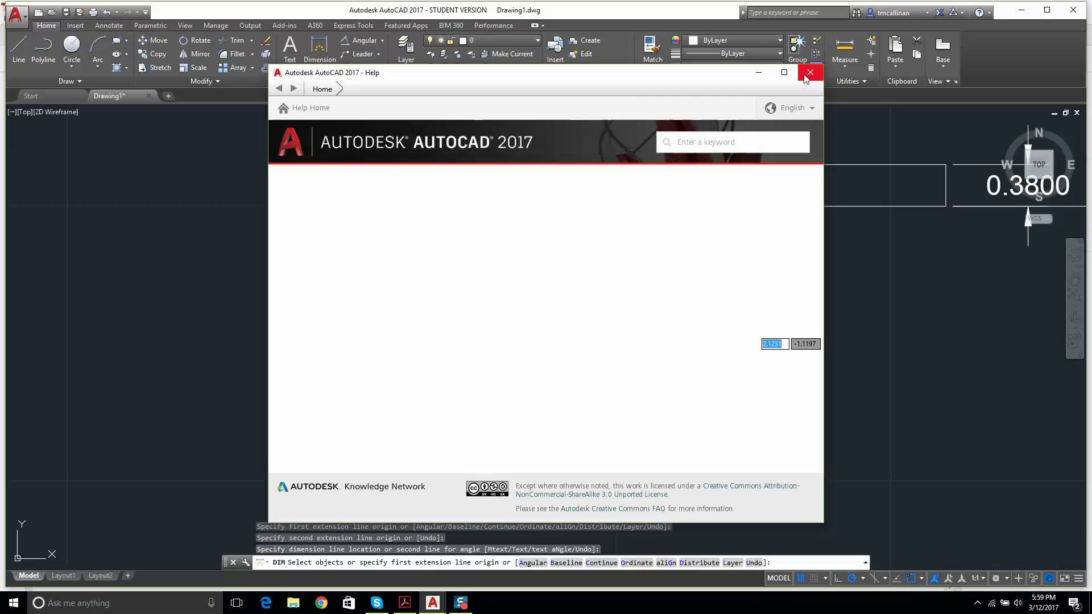
click(806, 75)
key(Escape)
click(630, 355)
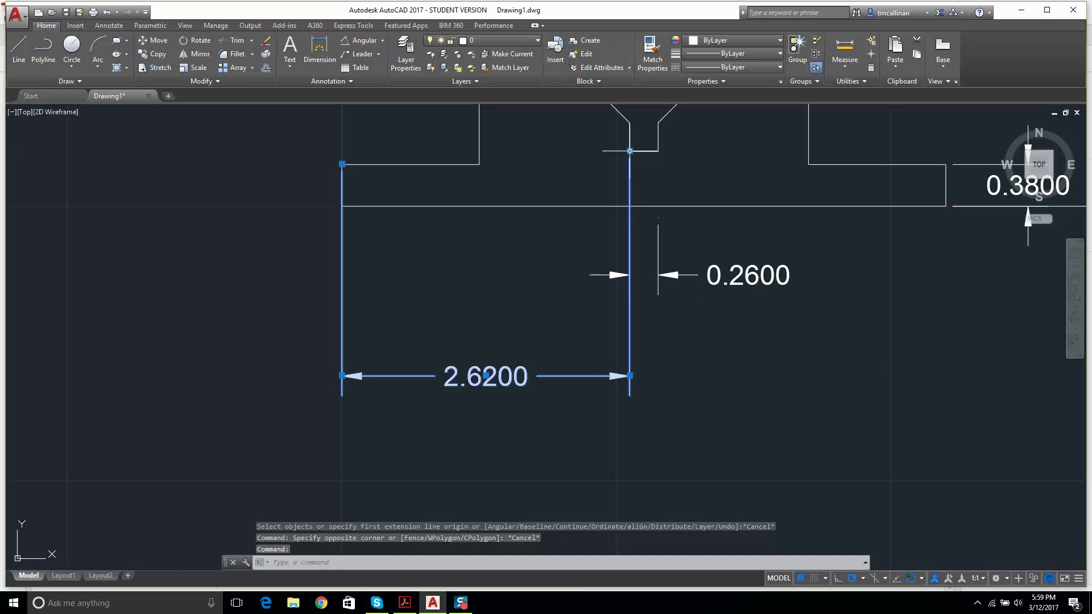
click(629, 151)
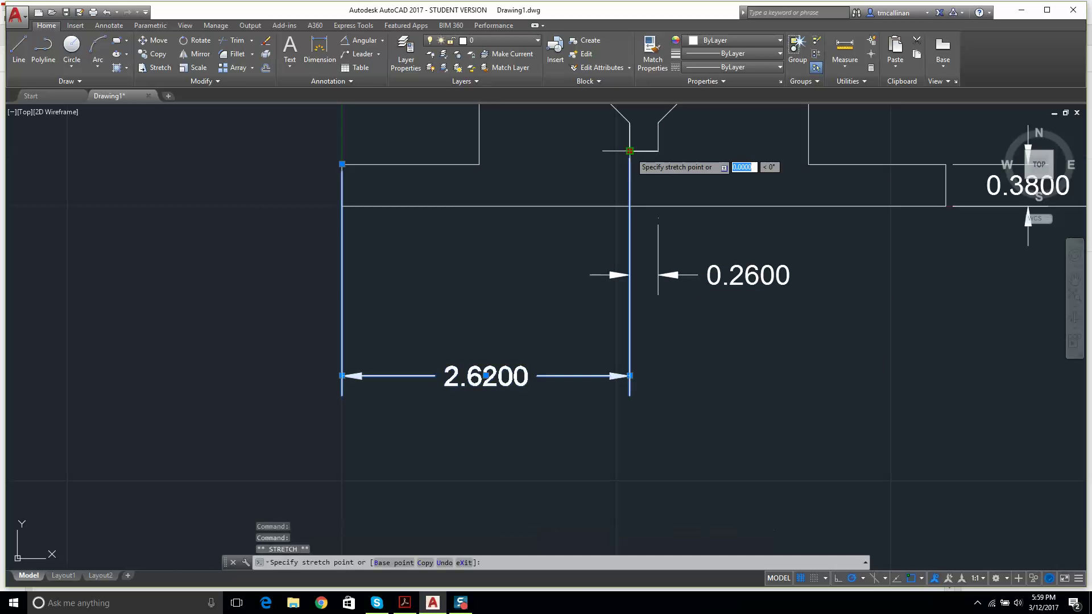
click(630, 206)
key(Escape)
key(Escape)
scroll(498, 272, down, 1)
scroll(498, 273, down, 3)
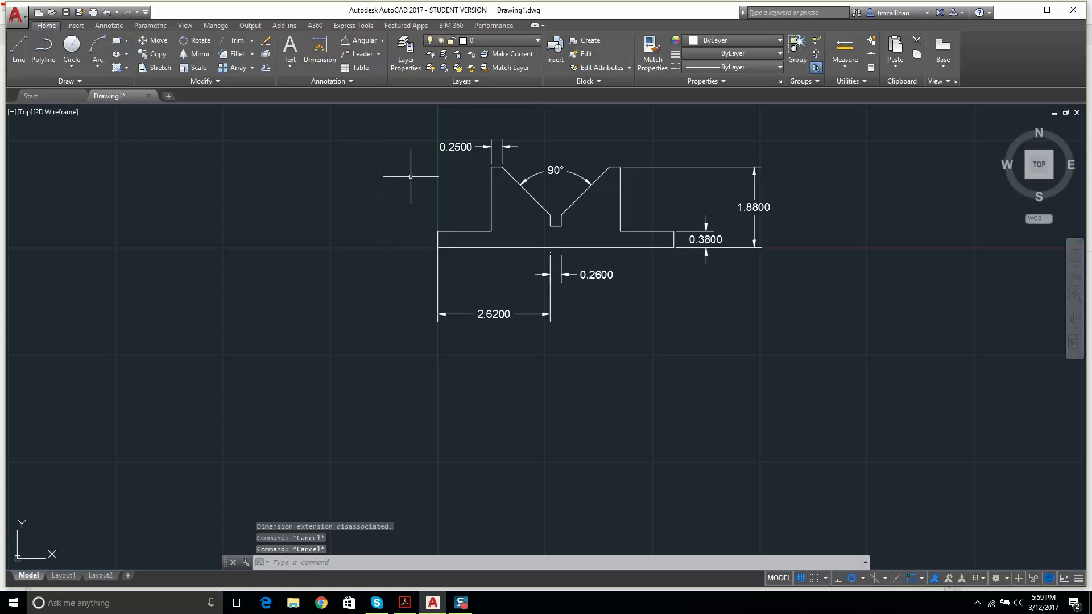
Consult the V-block PDF and dimension the width of the base's left ledge, placing the dimension above the ledge.
scroll(541, 298, up, 8)
middle_drag(501, 183, 497, 335)
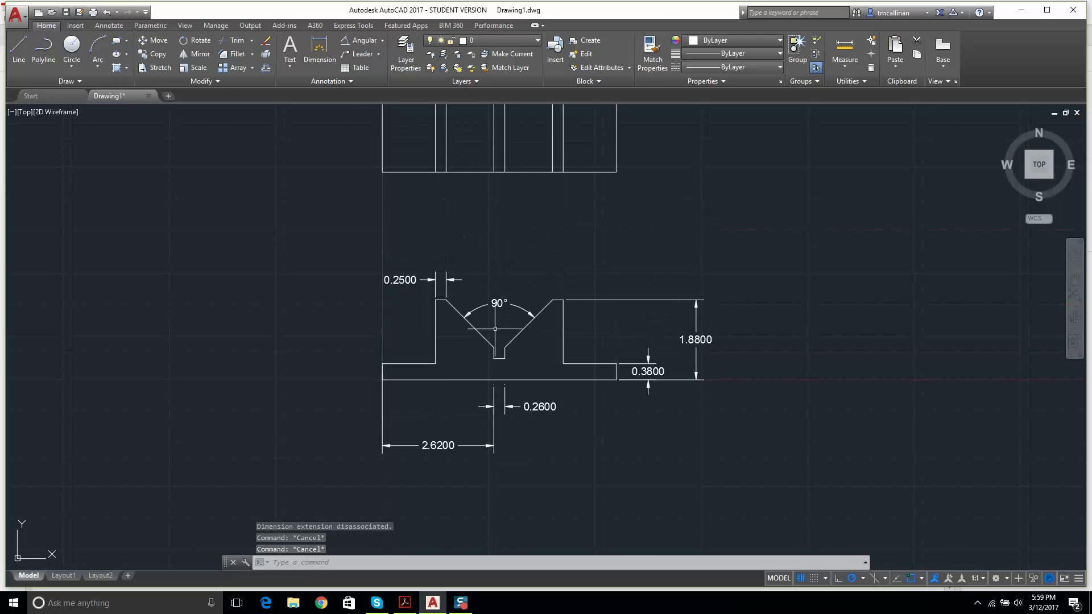
click(404, 603)
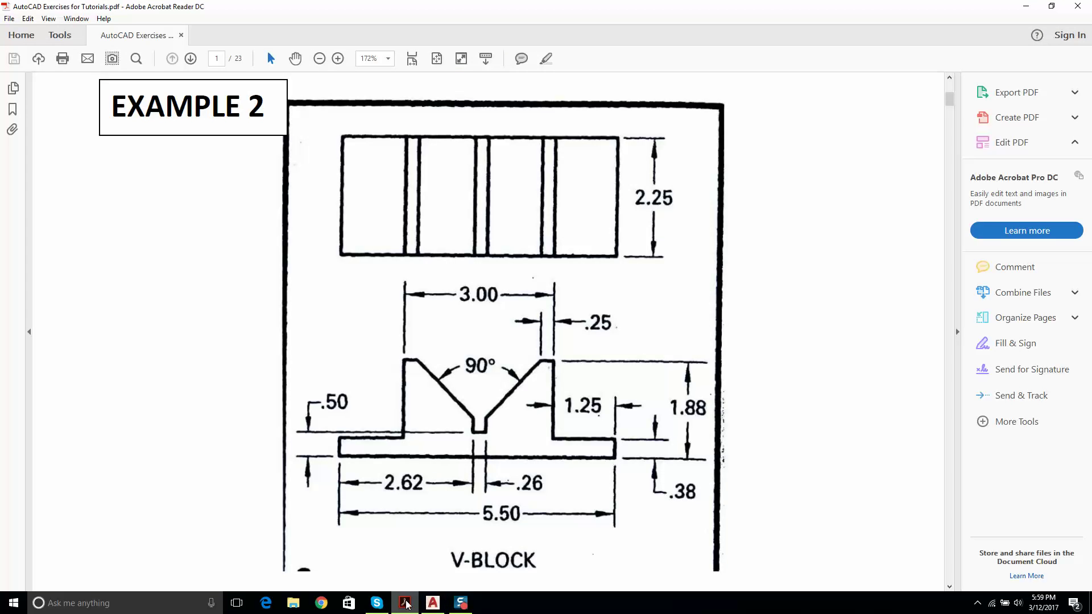
click(405, 603)
scroll(402, 320, up, 2)
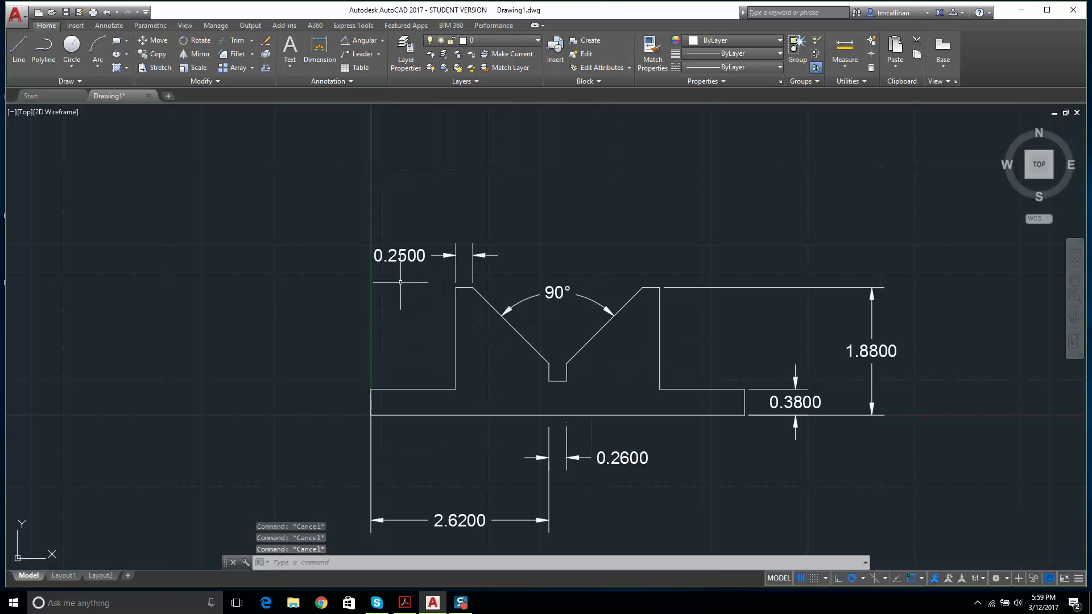
click(320, 50)
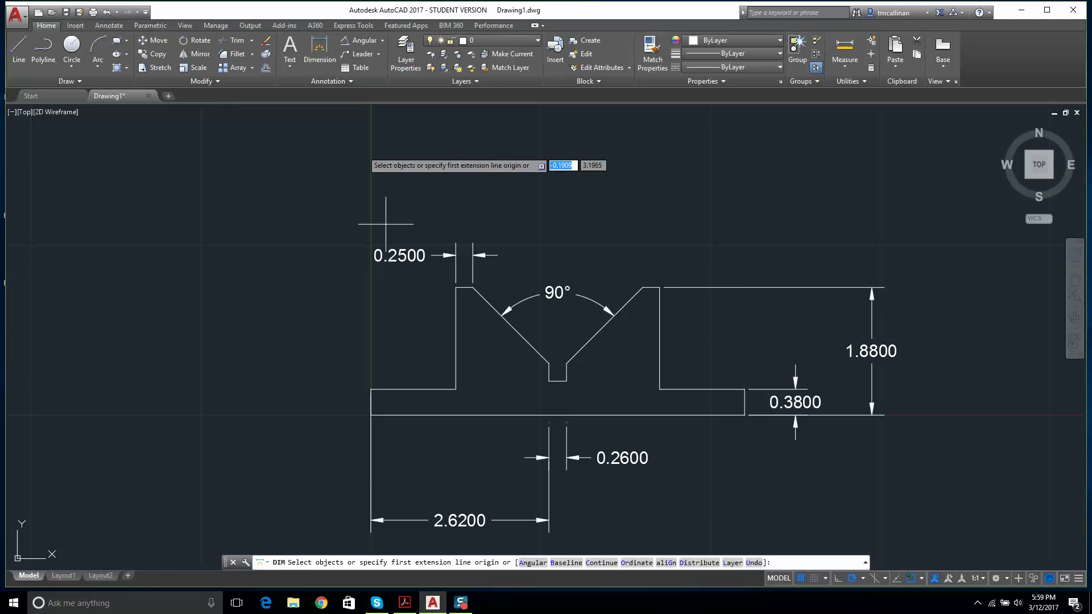
click(455, 389)
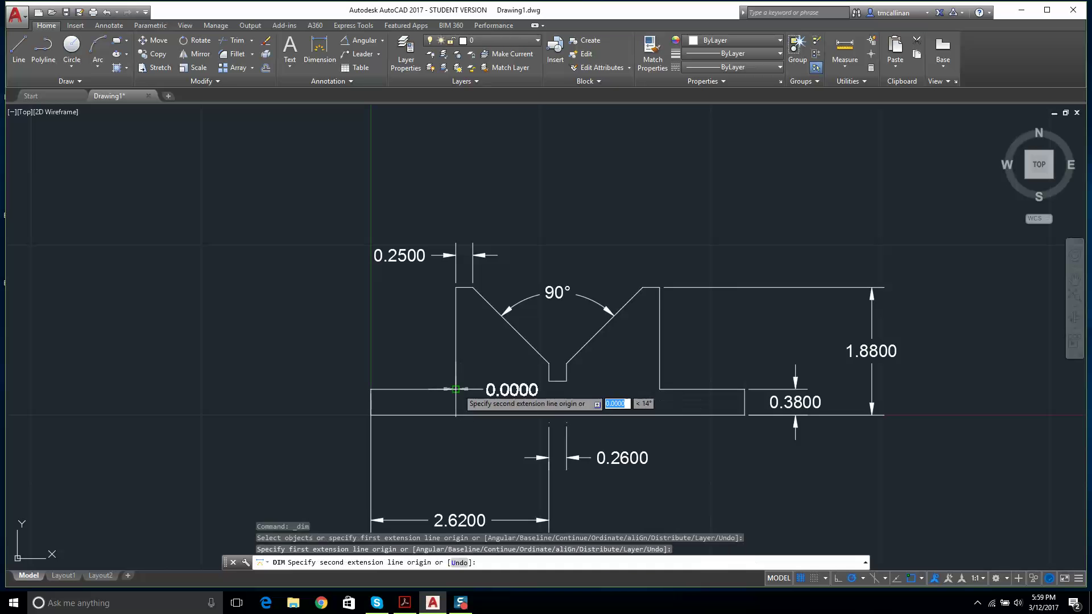
click(370, 389)
key(Escape)
key(Escape)
key(Escape)
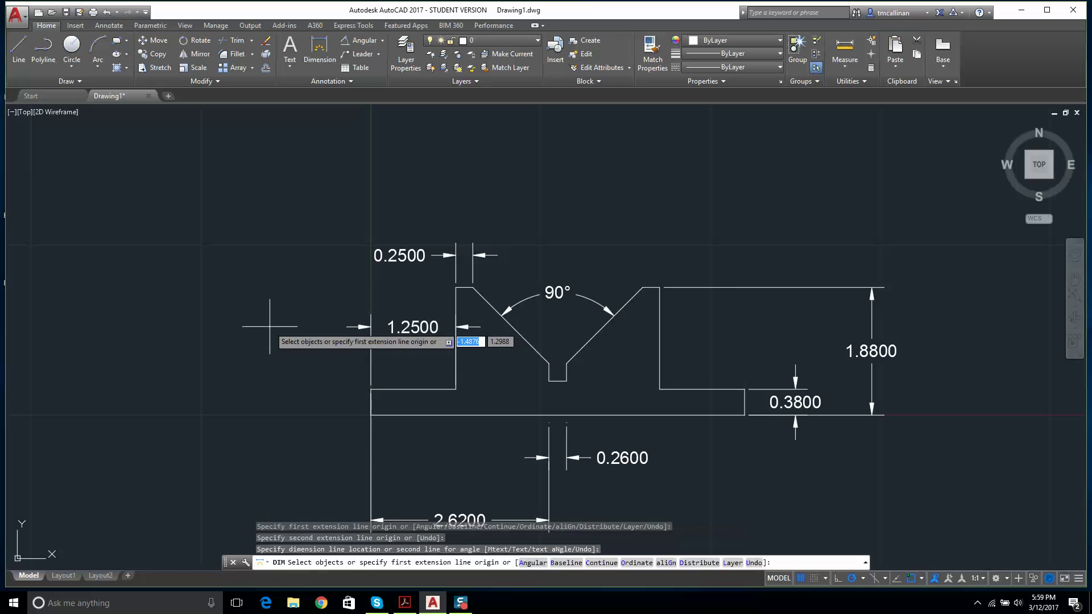
Dimension the height of the top view along its right edge, placing the dimension to the right of the view.
scroll(278, 267, down, 4)
scroll(366, 114, up, 2)
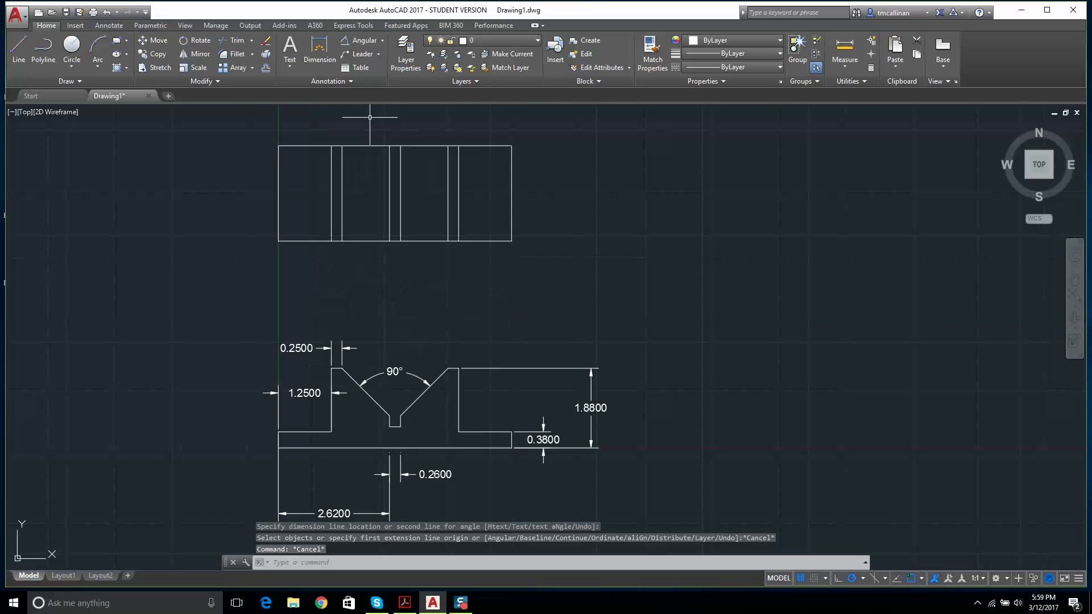
click(320, 50)
key(Return)
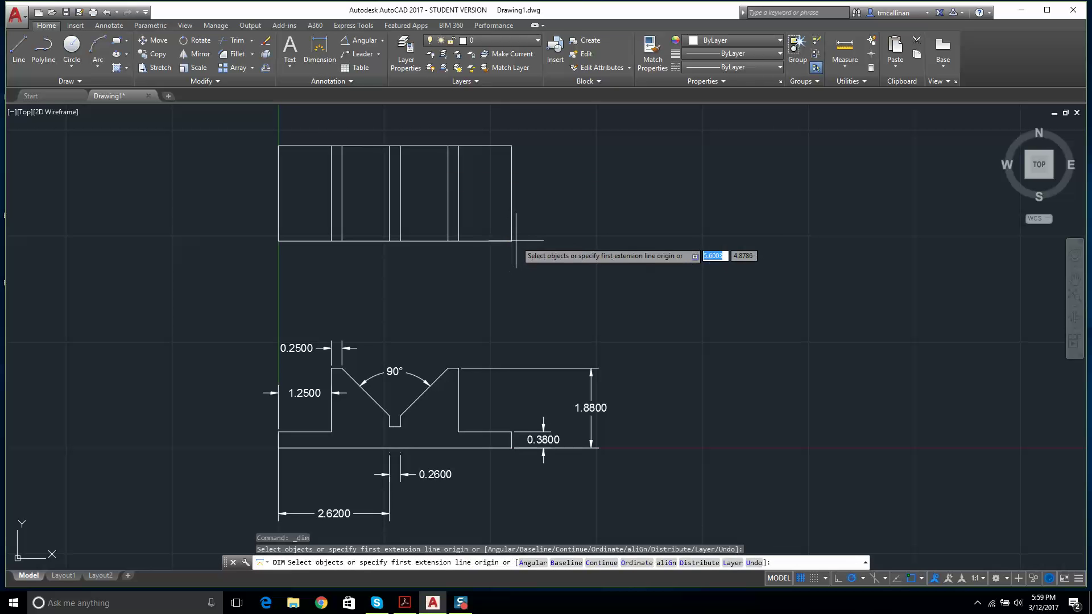
click(511, 242)
click(512, 145)
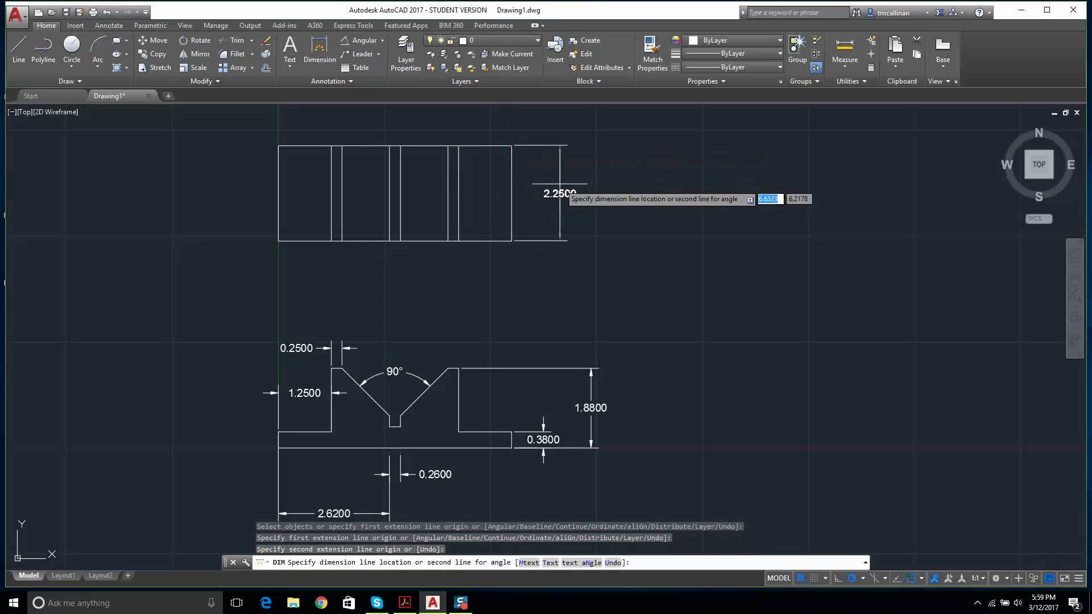
click(566, 193)
key(Escape)
scroll(500, 239, down, 2)
scroll(512, 250, up, 2)
scroll(523, 286, up, 2)
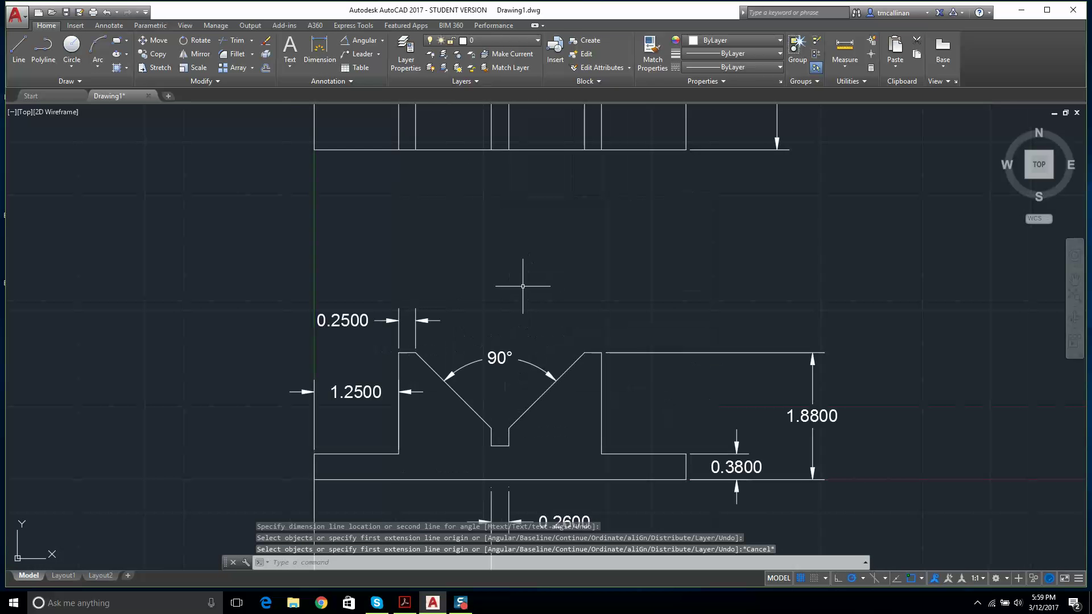
scroll(515, 296, down, 2)
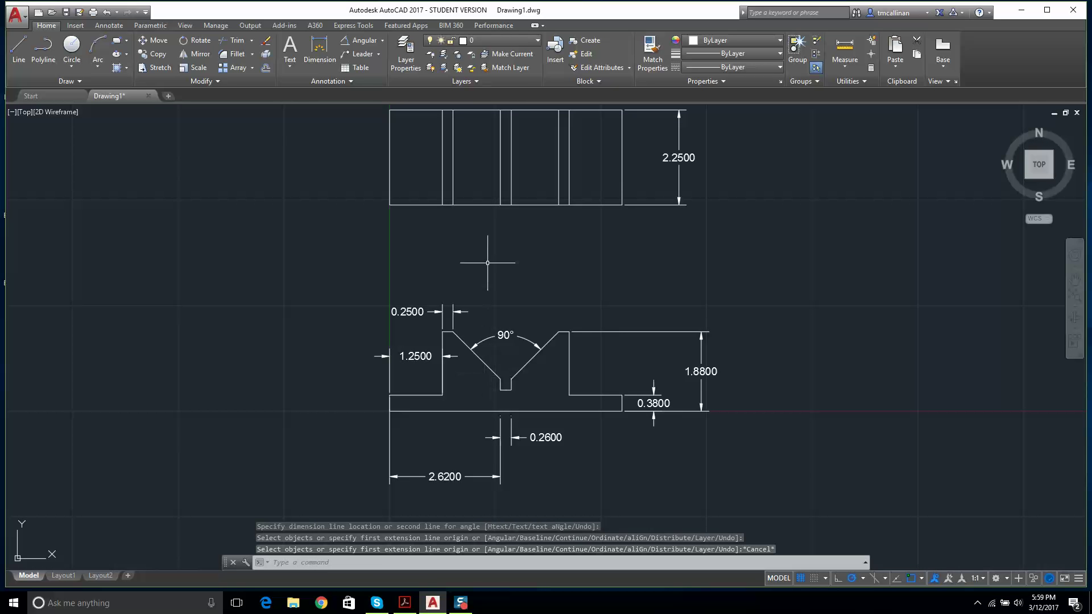
click(111, 26)
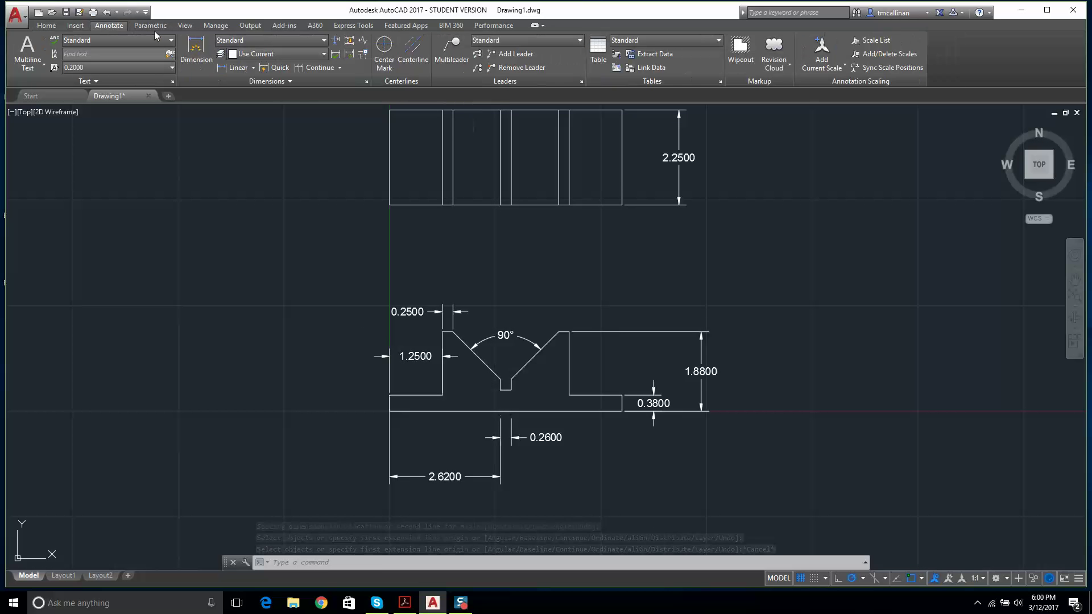
click(412, 50)
scroll(463, 364, up, 2)
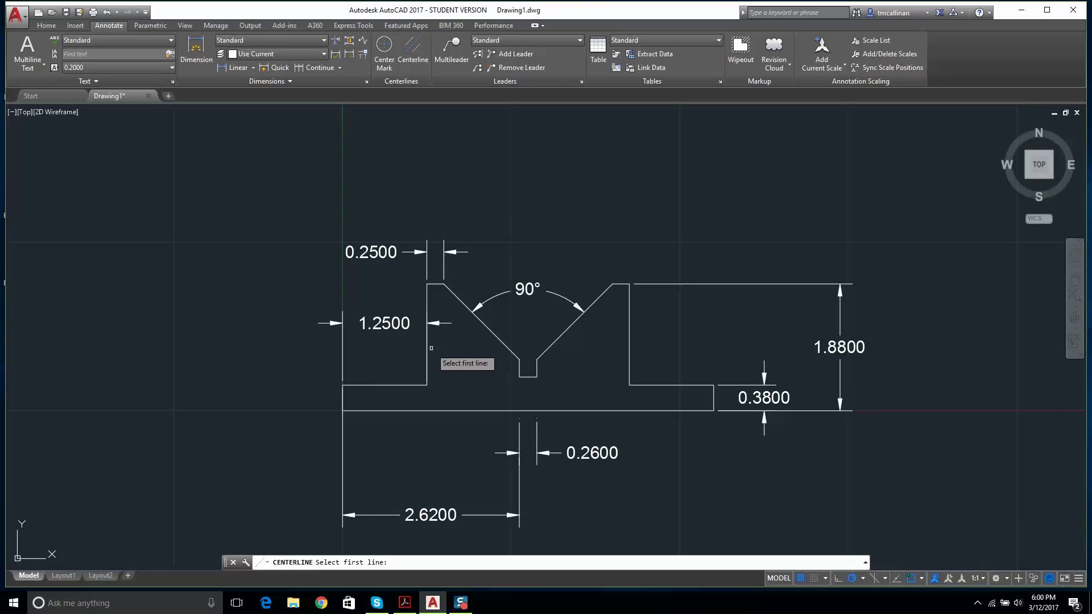
click(431, 348)
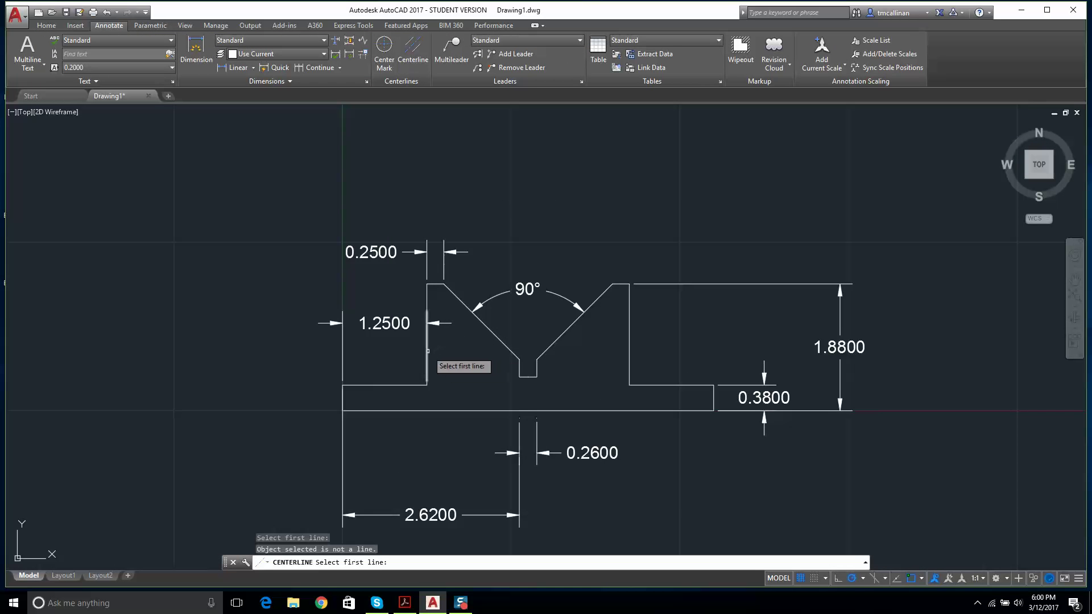
click(630, 347)
click(427, 348)
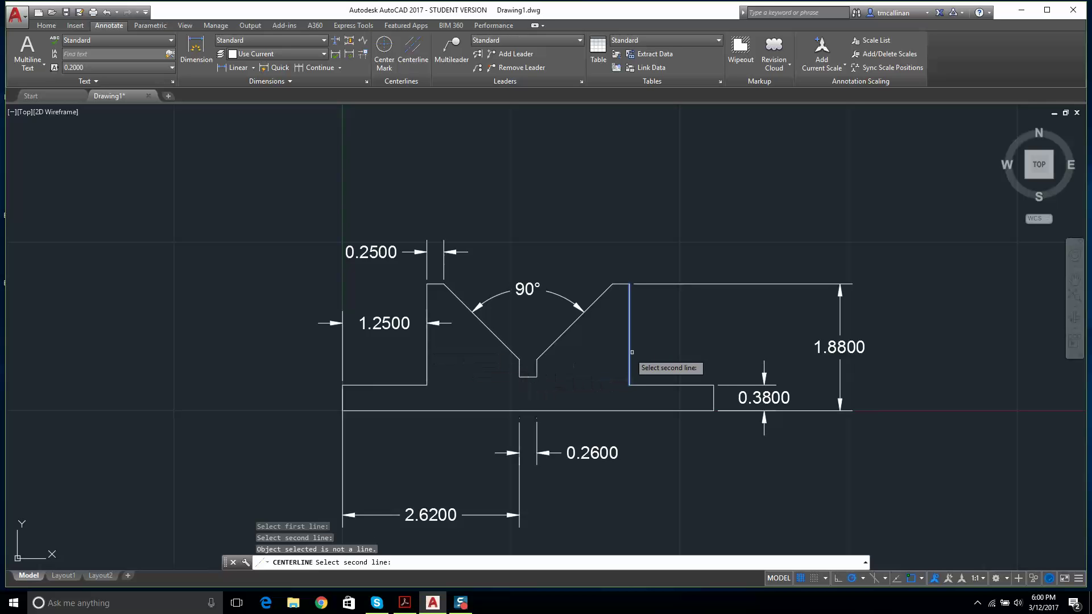
key(Escape)
click(413, 50)
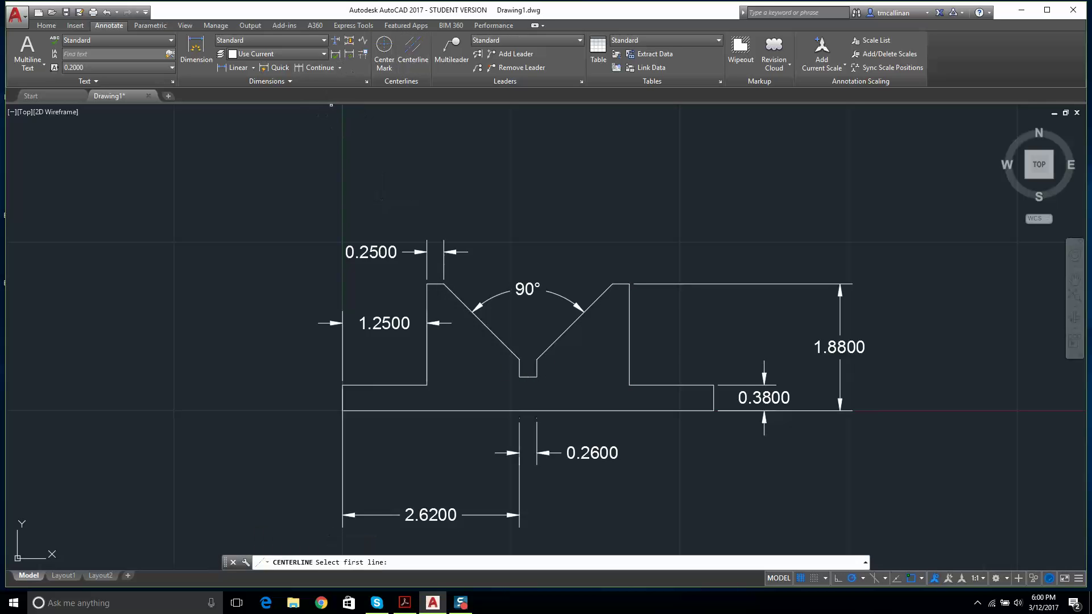
click(428, 348)
key(Escape)
Add a centerline between the front view's left and right upright outer edges.
click(412, 50)
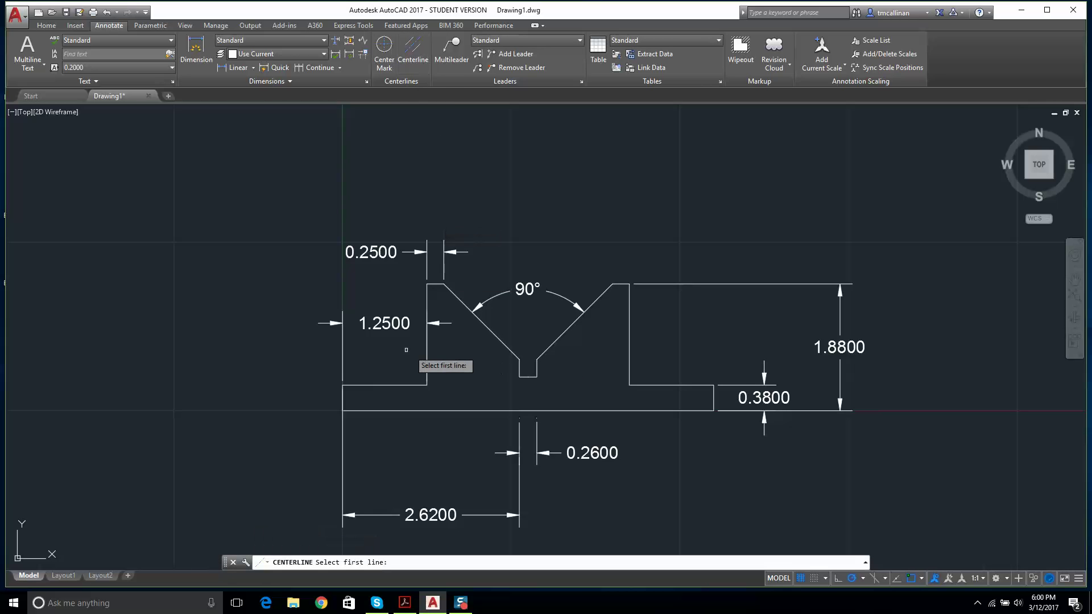
scroll(441, 346, up, 4)
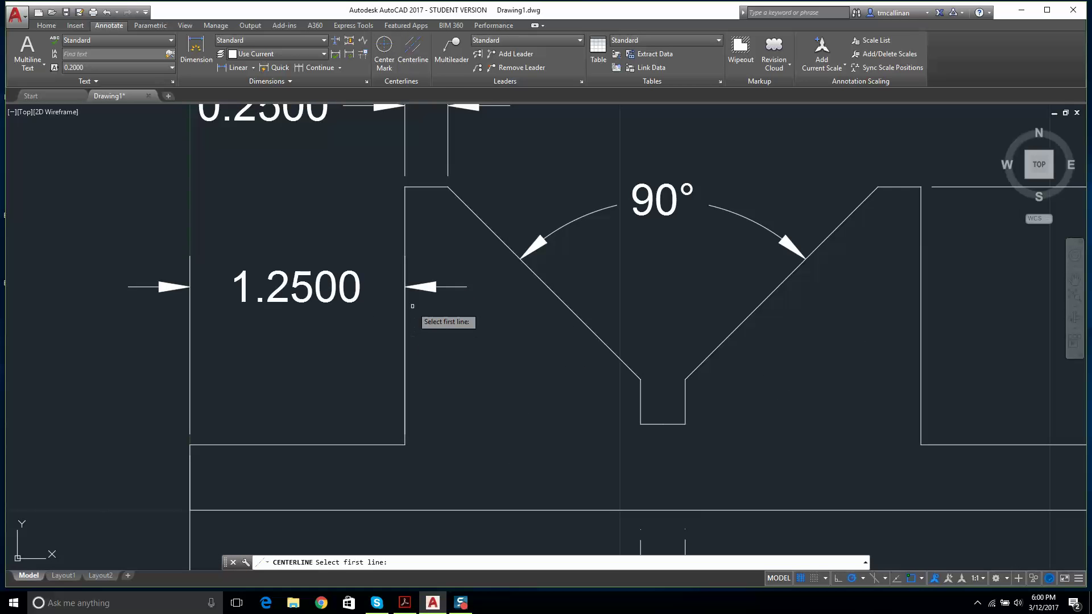
click(405, 209)
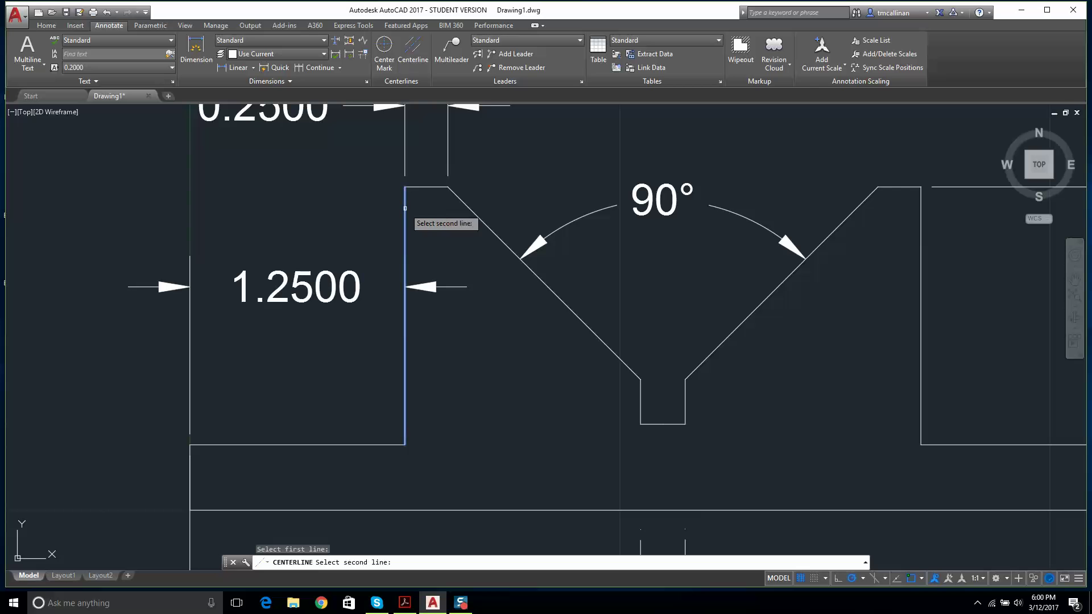
click(921, 219)
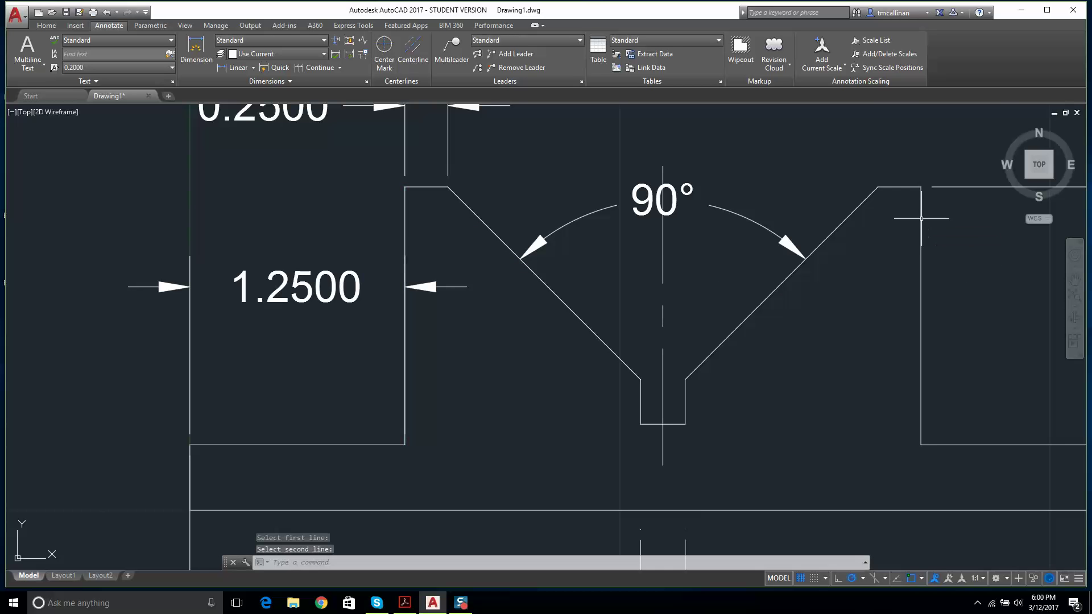
scroll(678, 286, down, 4)
key(Escape)
key(Escape)
Move the V-groove's 90° angular dimension upward so its text sits above the centerline's upper end.
click(671, 252)
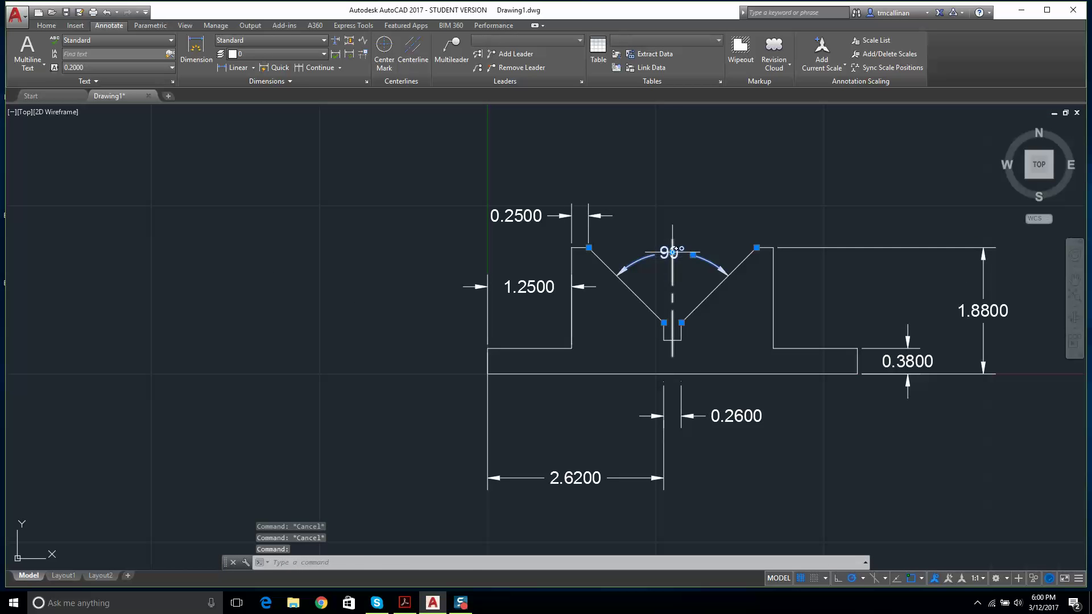
click(672, 252)
click(673, 230)
key(Escape)
key(Escape)
scroll(687, 261, down, 4)
middle_drag(687, 261, 537, 318)
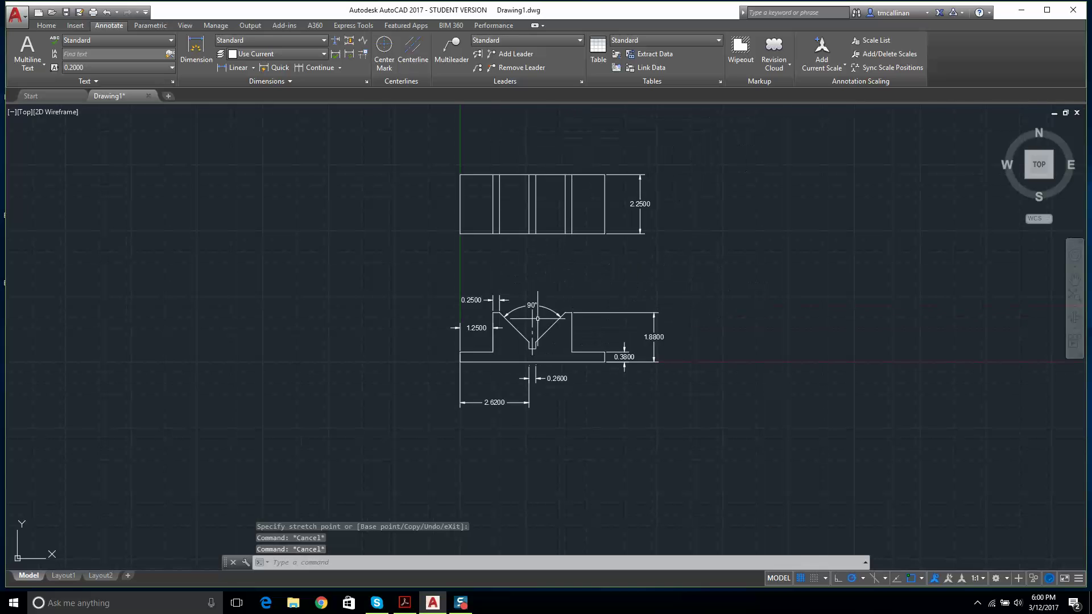
Switch to the V-block PDF and back to AutoCAD, comparing the front view's dimensions with the reference drawing.
scroll(543, 259, up, 2)
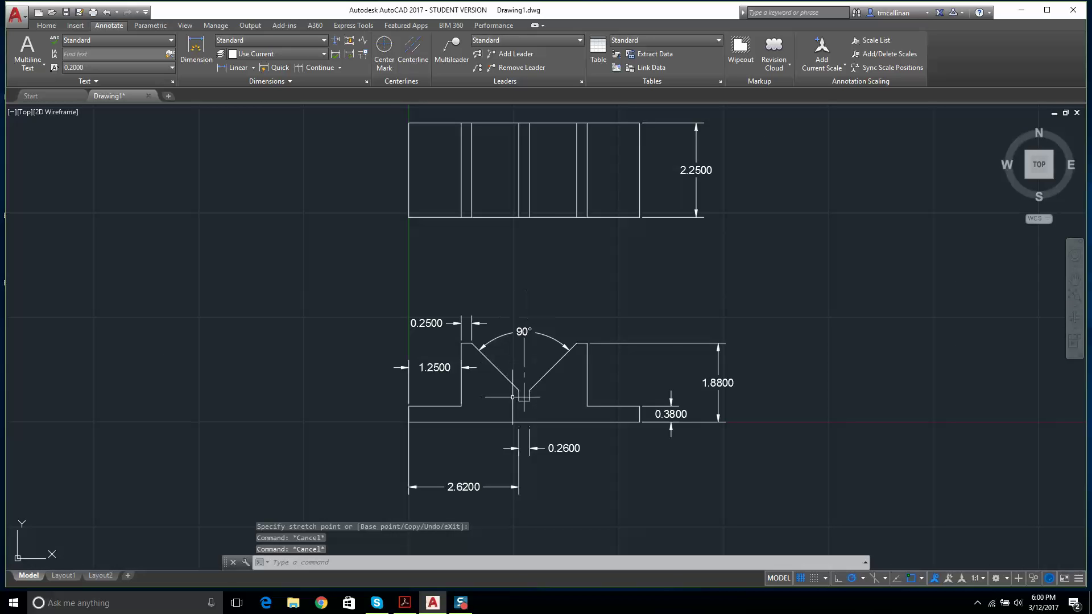
click(404, 602)
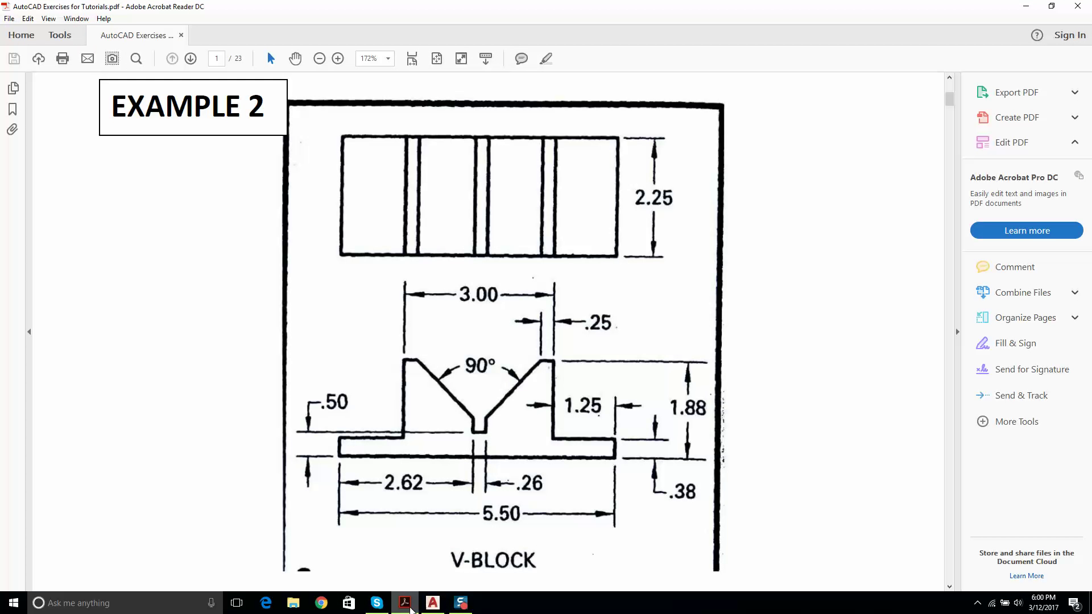
click(410, 609)
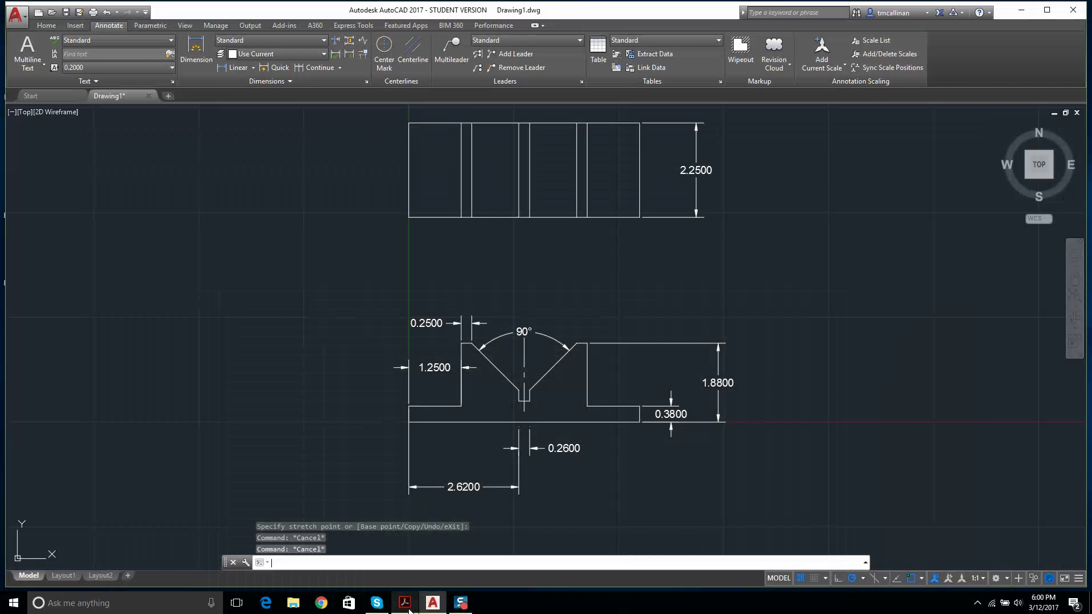
click(410, 609)
click(406, 604)
scroll(513, 379, up, 4)
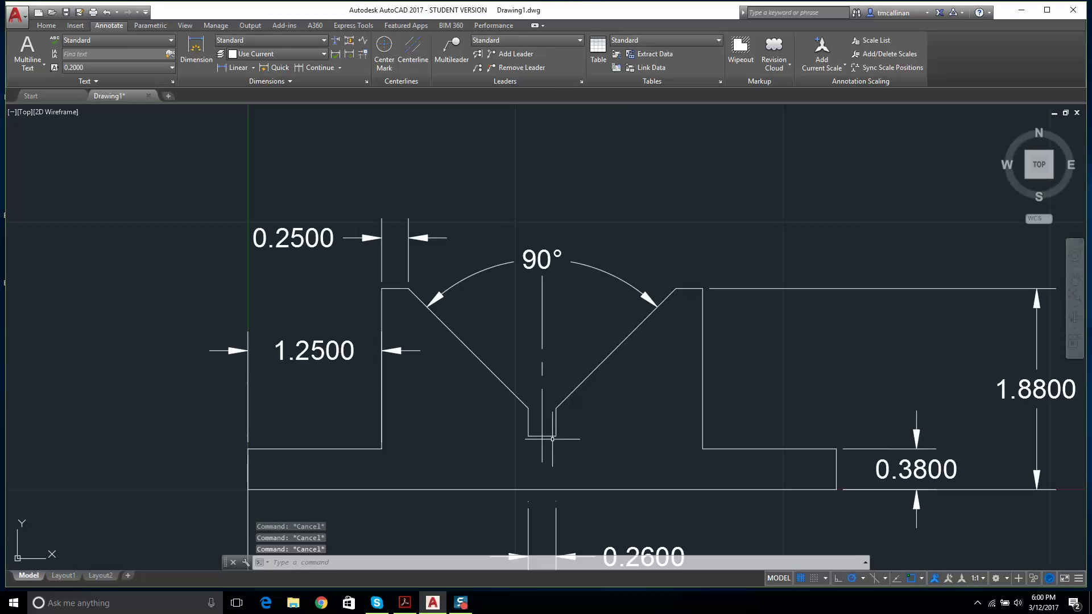
scroll(571, 250, down, 4)
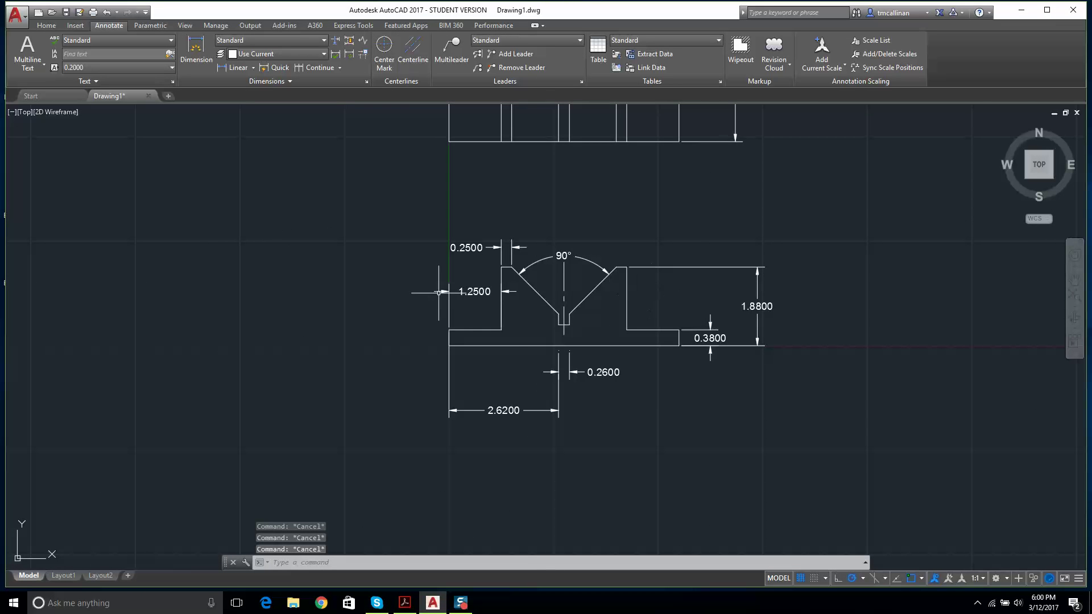
scroll(341, 187, up, 2)
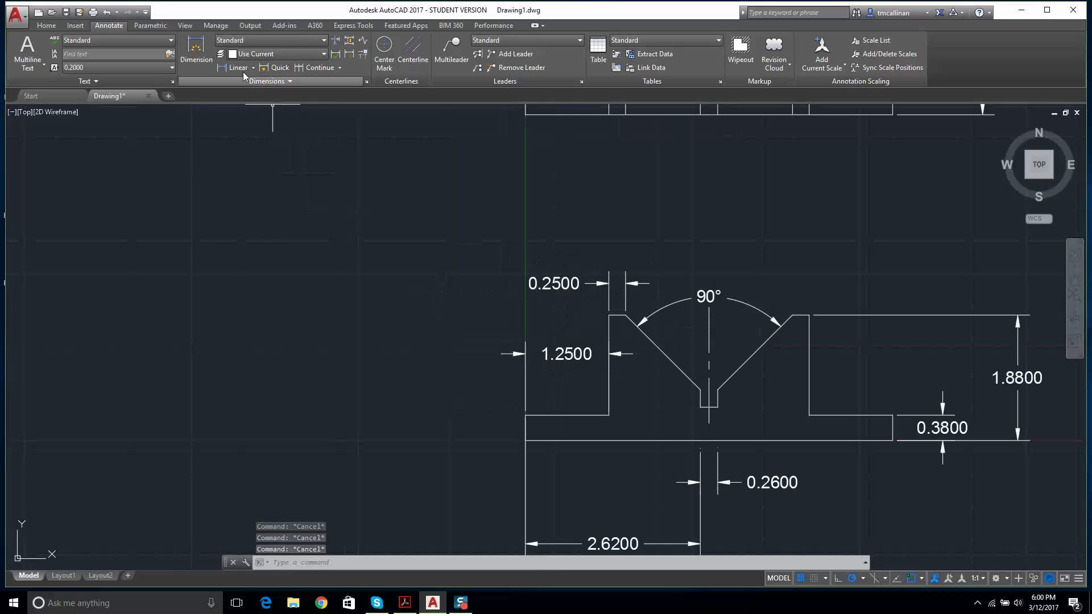
Dimension the vertical distance from the slot's lower left corner to the base's lower left corner, placing it left of the block.
click(196, 50)
scroll(694, 423, up, 2)
scroll(693, 424, up, 4)
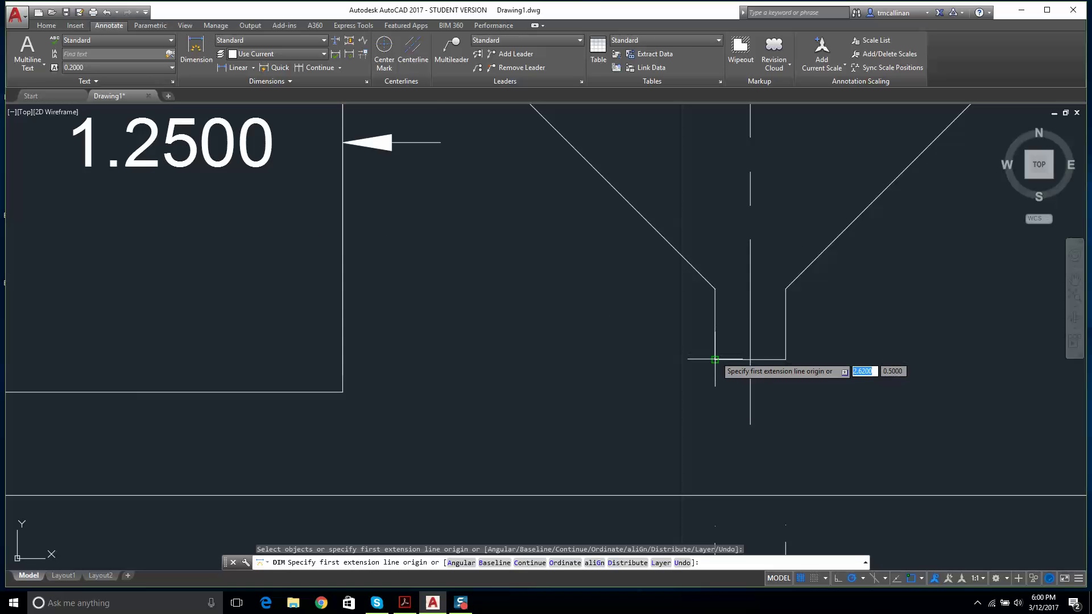
click(703, 397)
scroll(724, 370, down, 4)
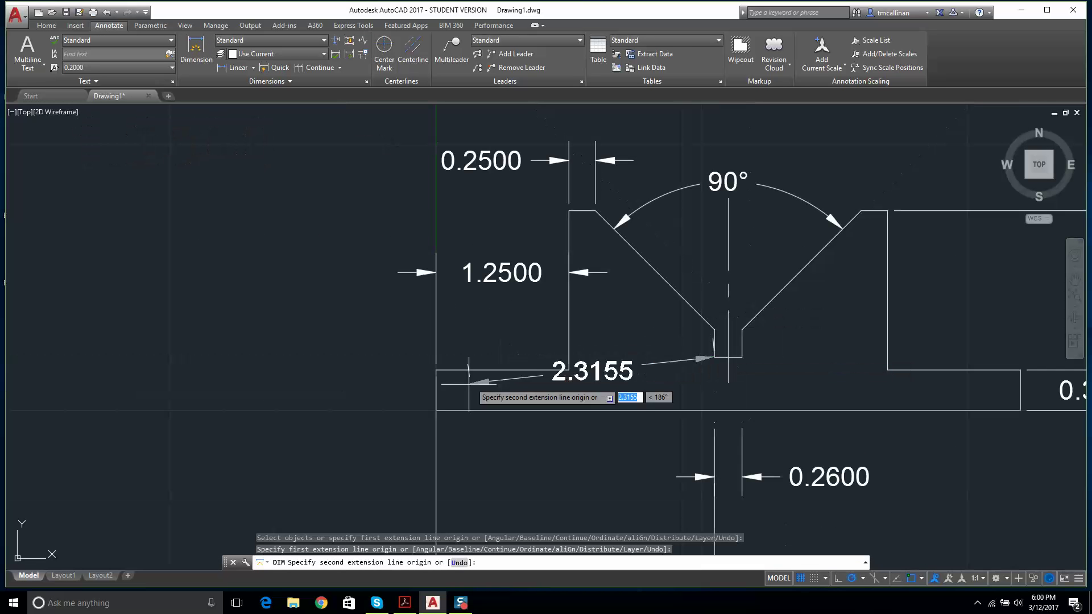
click(436, 410)
click(323, 291)
key(Escape)
key(Escape)
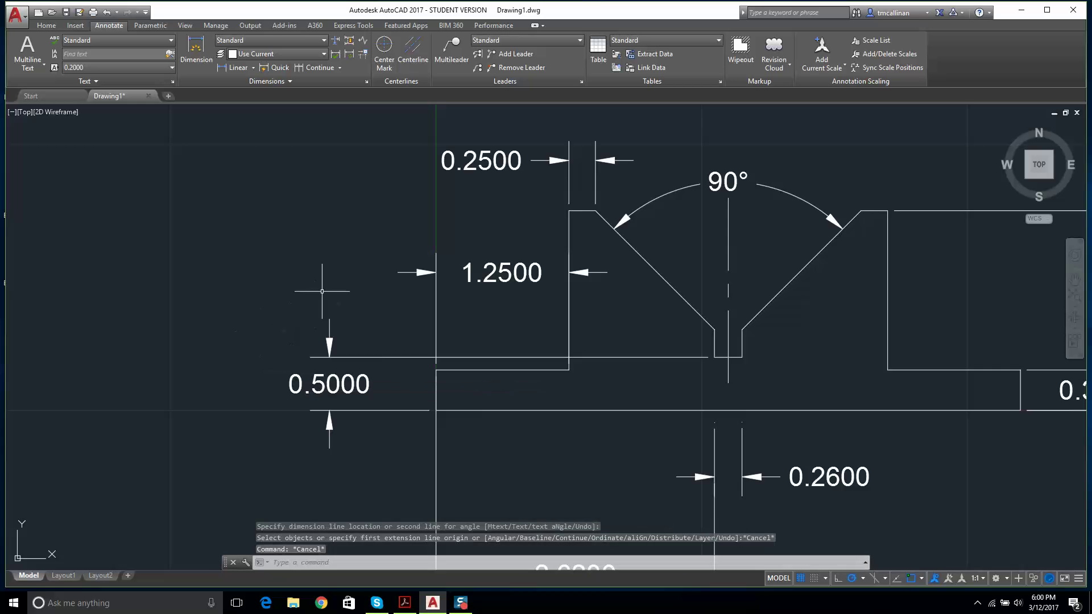
scroll(322, 292, down, 2)
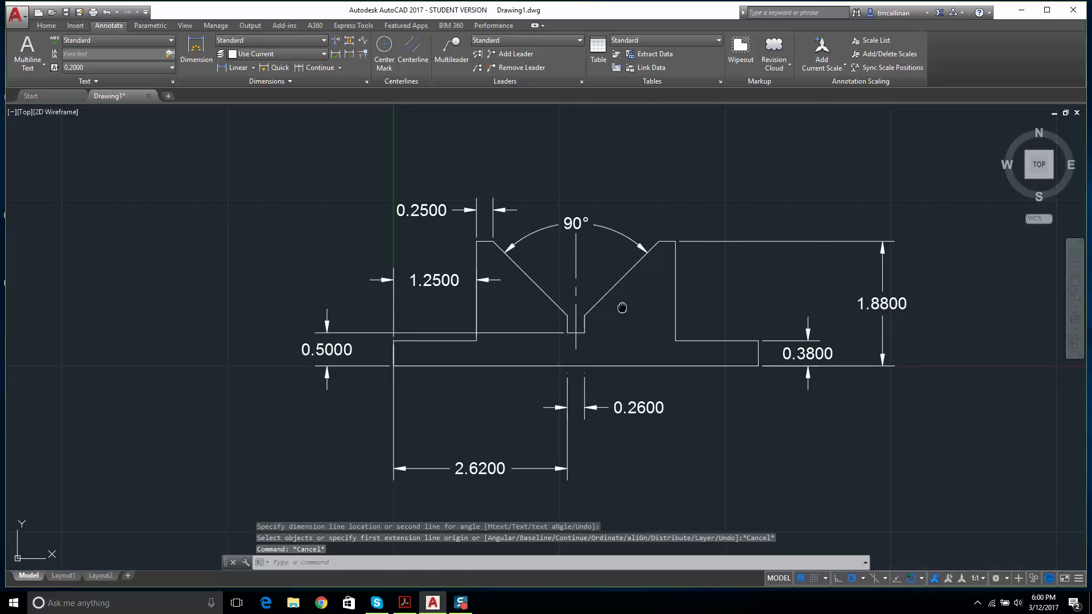
scroll(623, 305, down, 4)
scroll(579, 215, up, 2)
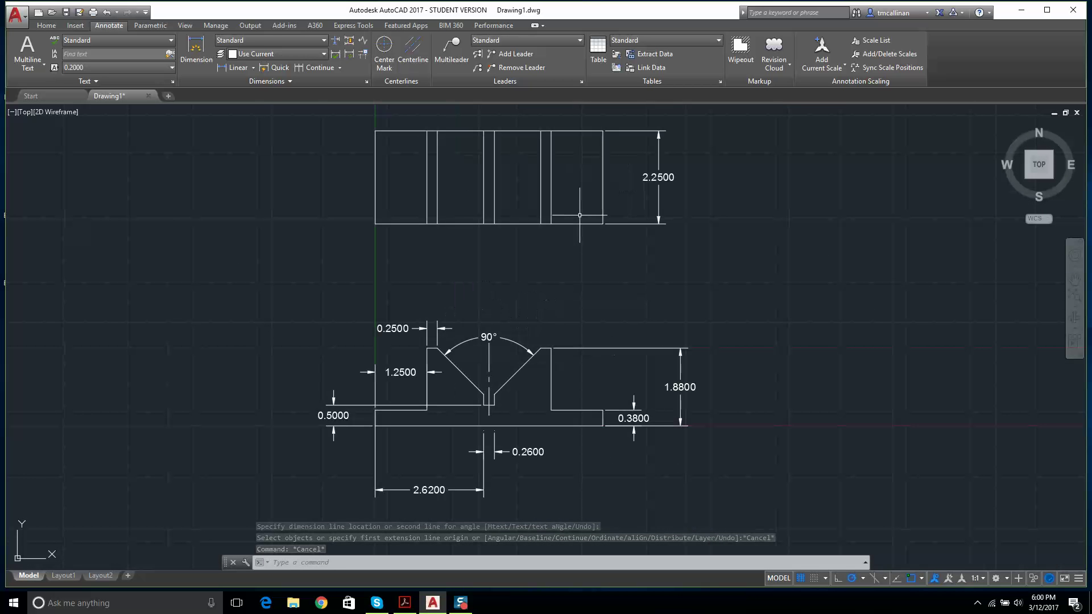
scroll(673, 226, up, 9)
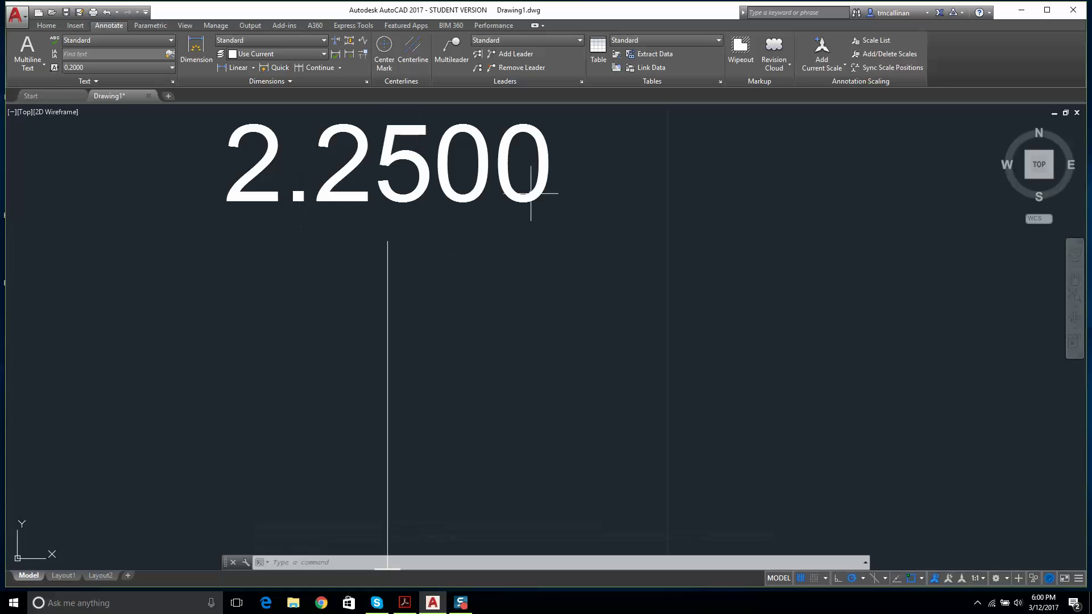
scroll(342, 213, down, 8)
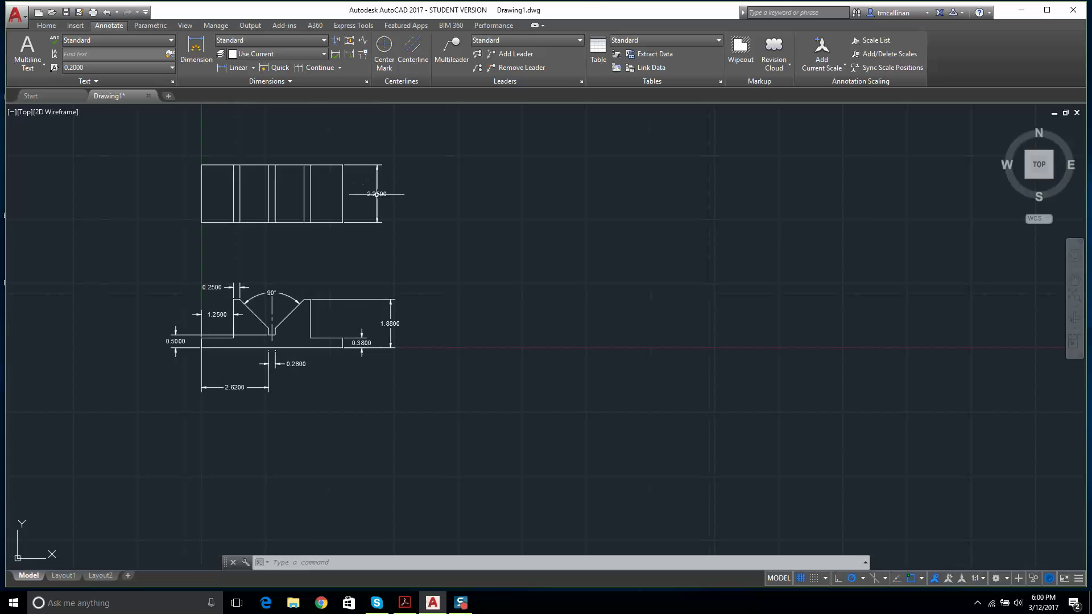
scroll(327, 271, up, 2)
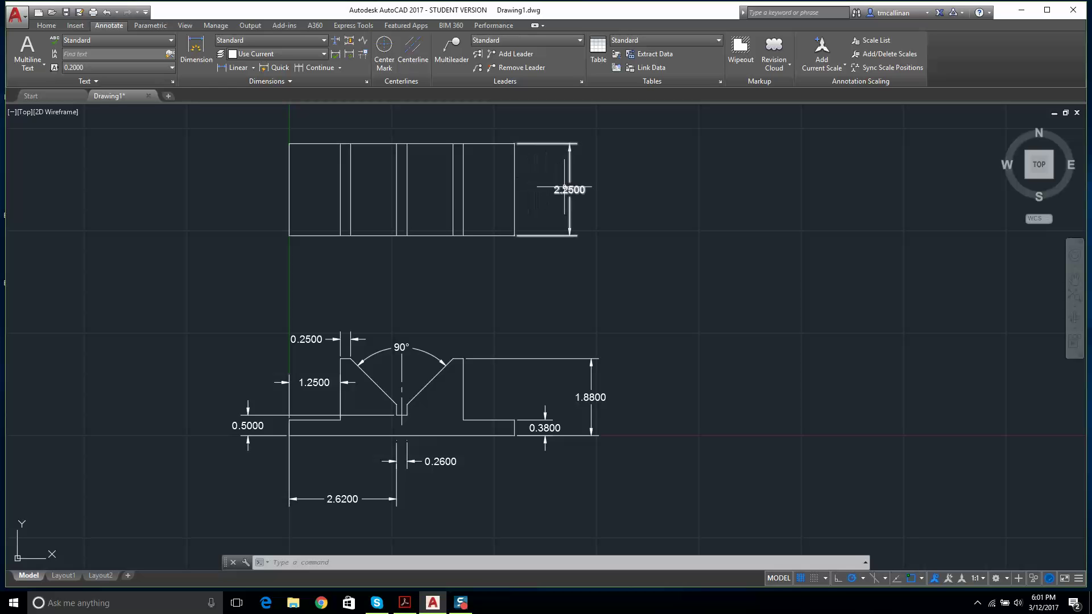
click(545, 235)
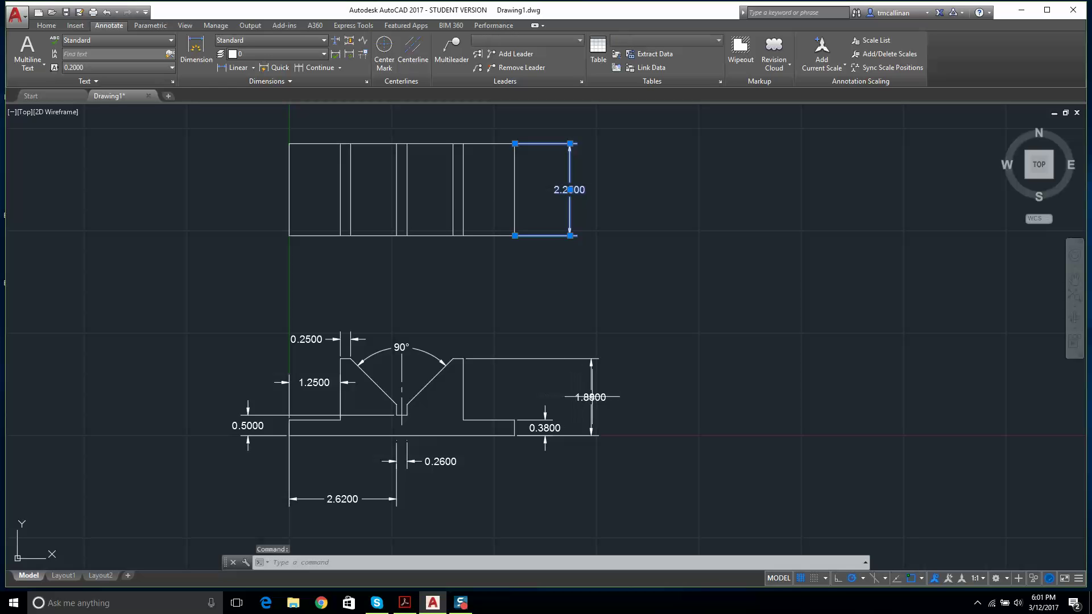
click(581, 397)
mouse_move(636, 431)
mouse_down()
mouse_move(625, 472)
mouse_move(531, 324)
mouse_move(612, 392)
mouse_up()
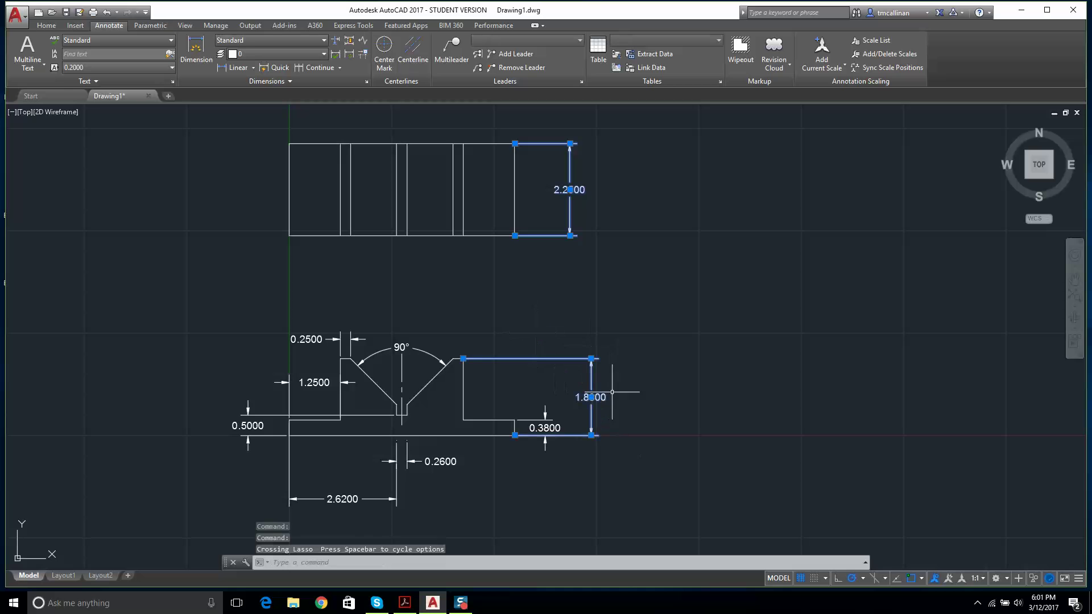
click(542, 417)
click(547, 411)
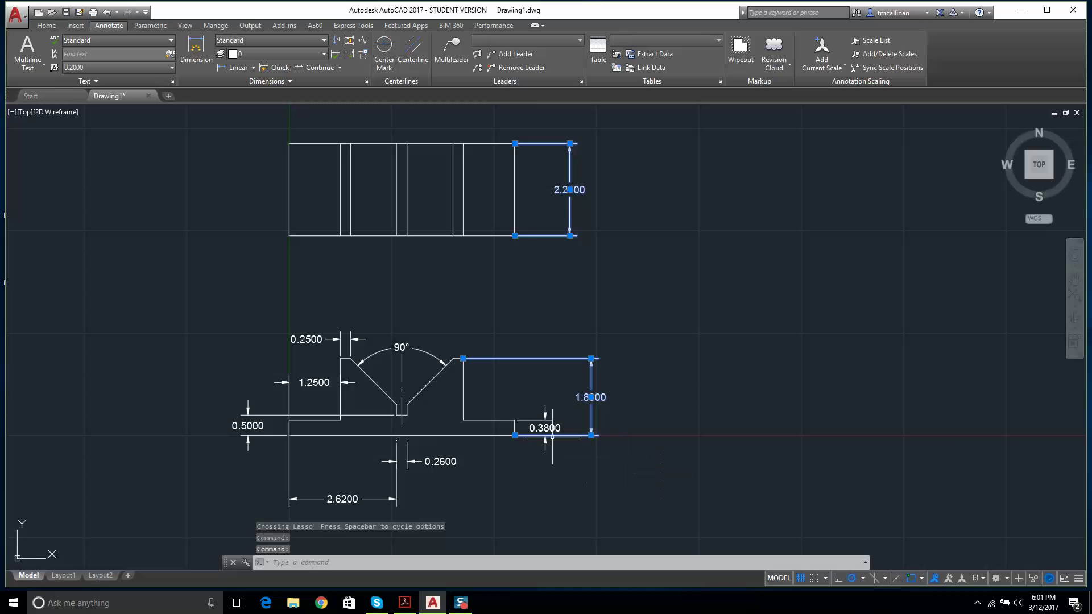
click(543, 427)
key(Escape)
key(Escape)
Put all the dimensions of both views and the V-groove centerline on the DIMEN 1 layer.
click(570, 200)
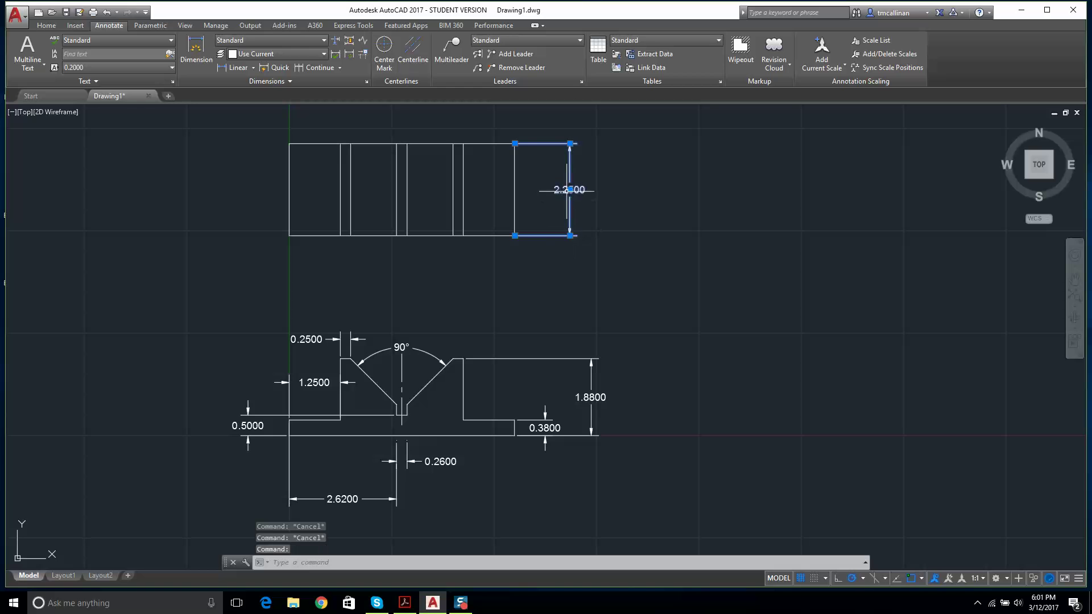
click(581, 394)
click(588, 402)
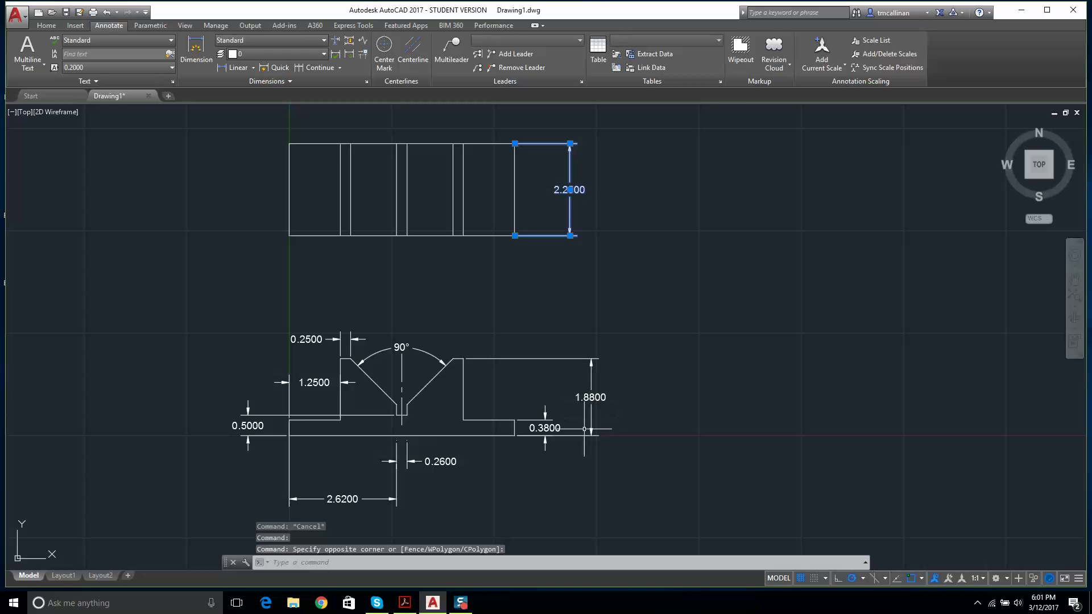
click(592, 401)
scroll(499, 471, up, 3)
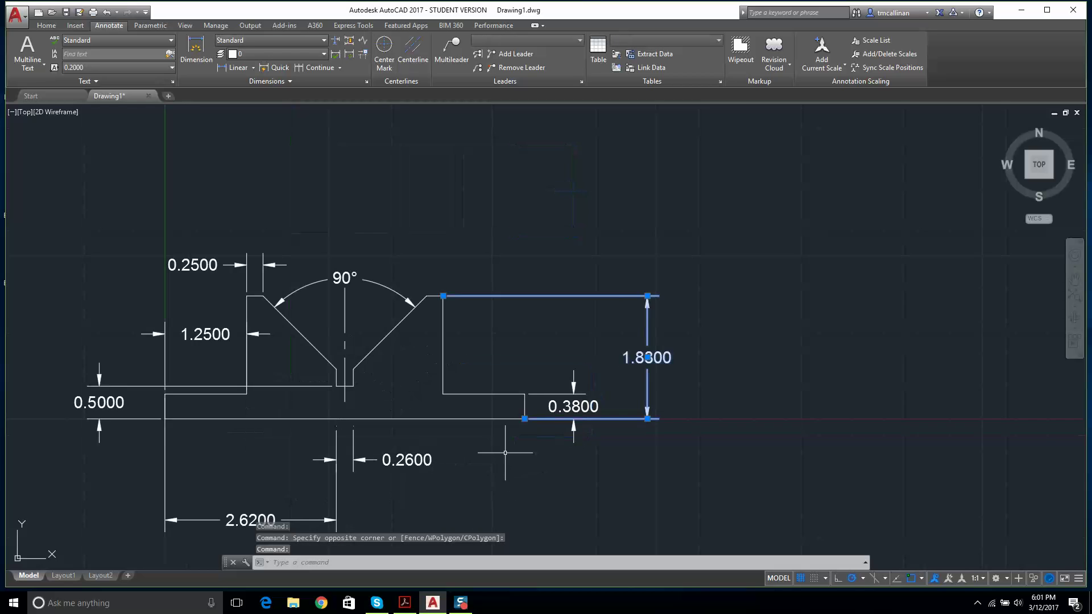
click(570, 404)
scroll(535, 387, down, 3)
click(446, 431)
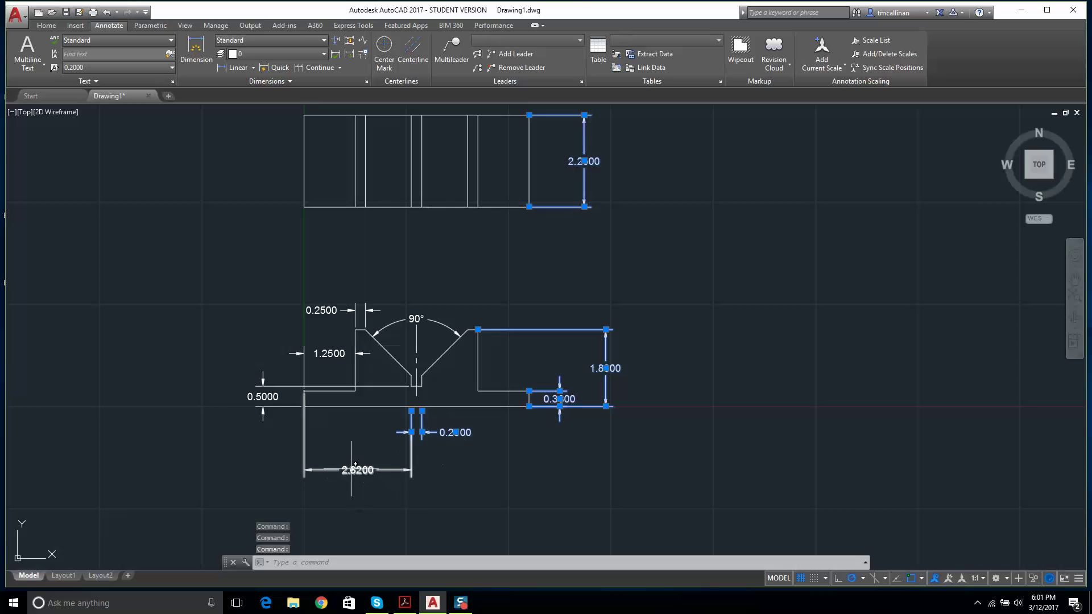
click(362, 469)
click(261, 383)
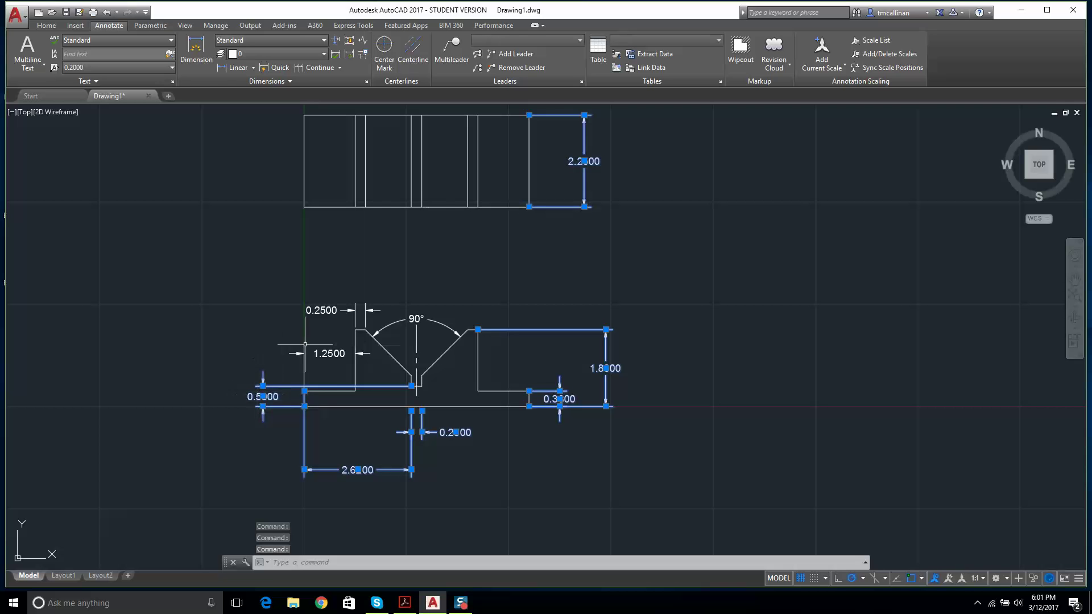
click(329, 354)
click(315, 307)
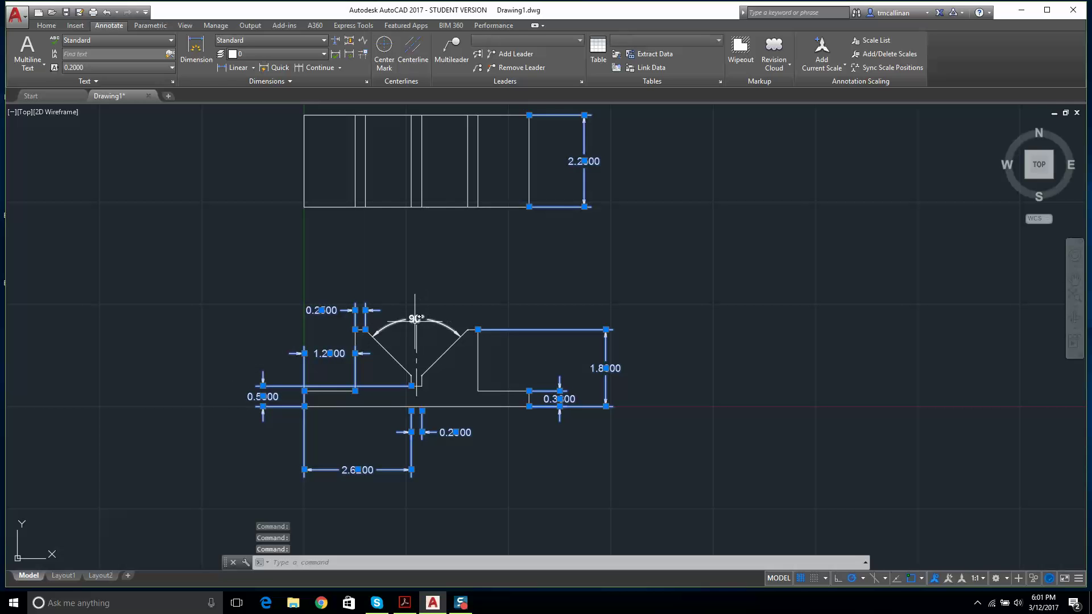
click(419, 319)
click(418, 343)
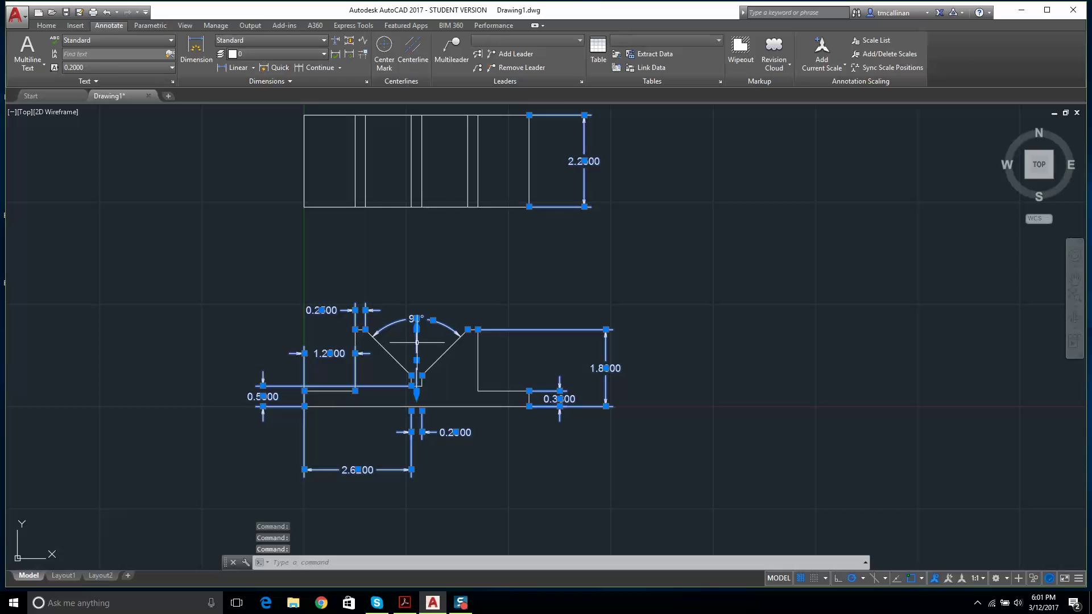
click(51, 27)
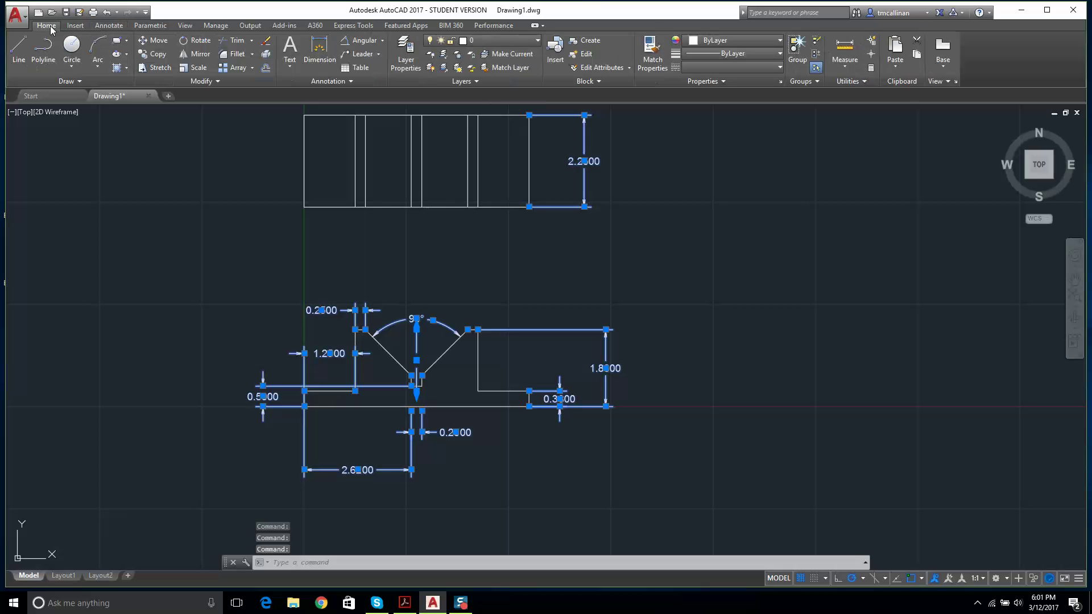
click(538, 41)
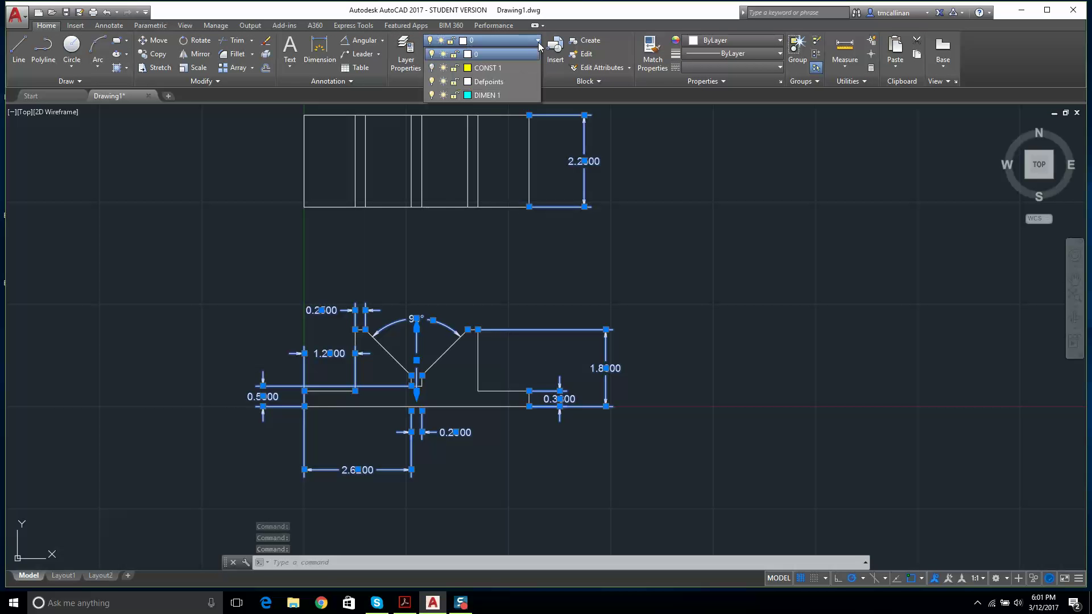
click(475, 96)
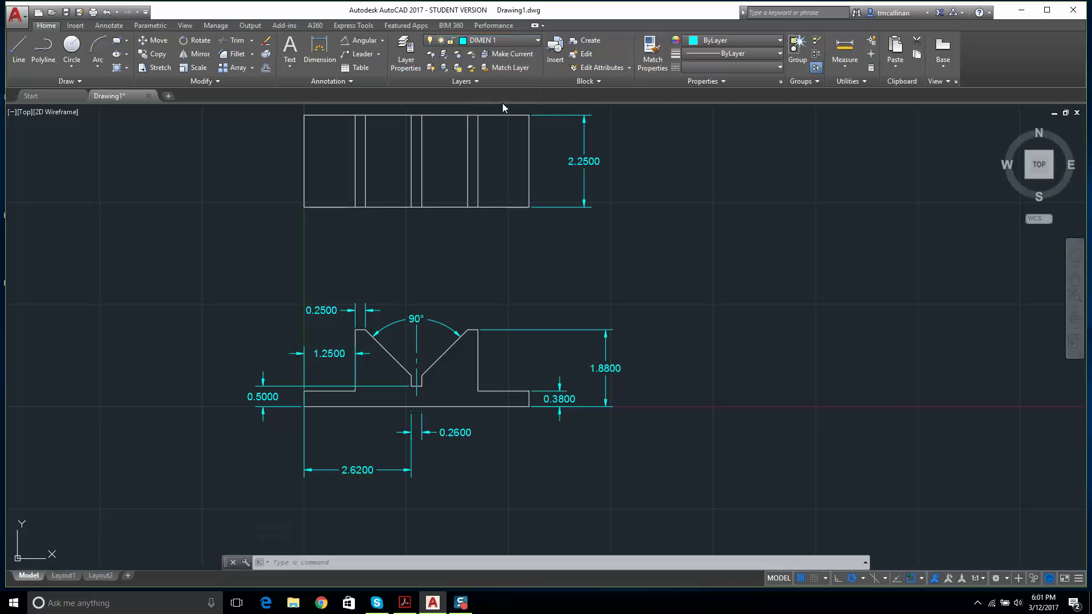
key(Escape)
key(Escape)
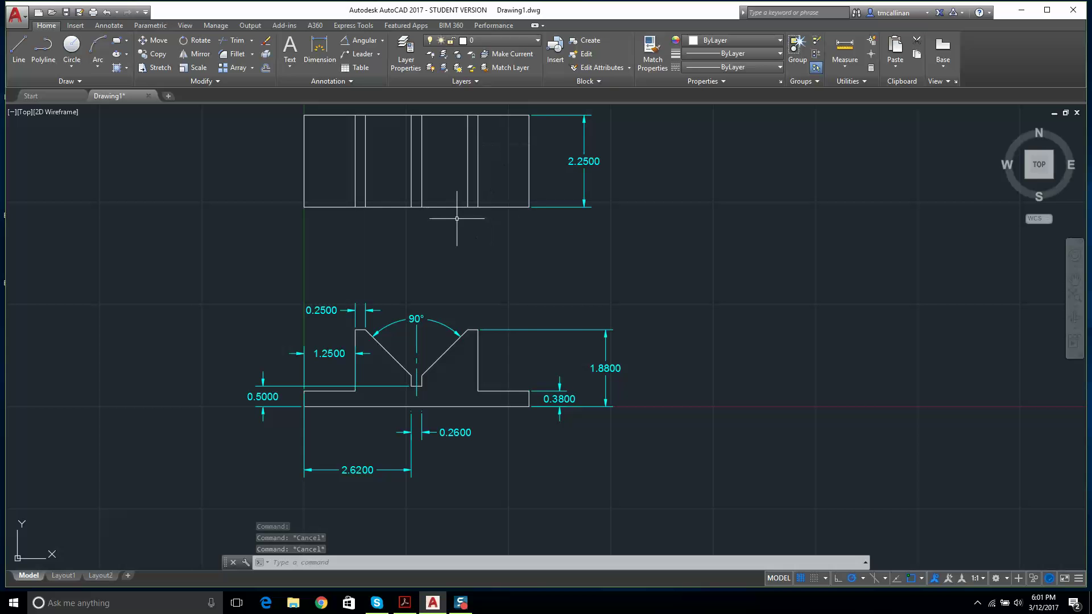
key(Escape)
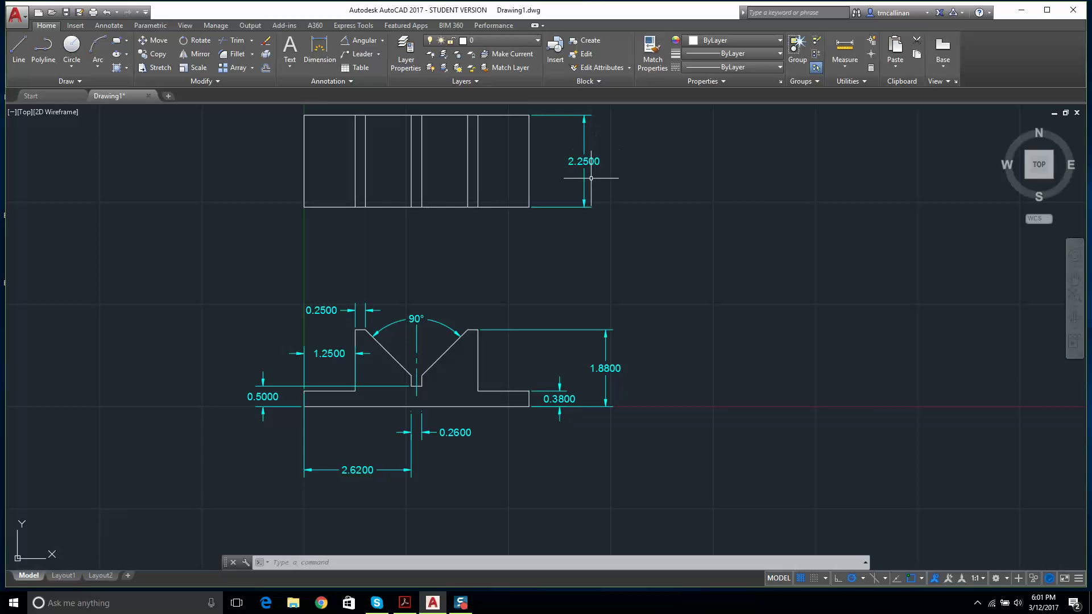
Open the Standard dimension style for modification from the dimension style manager.
click(351, 83)
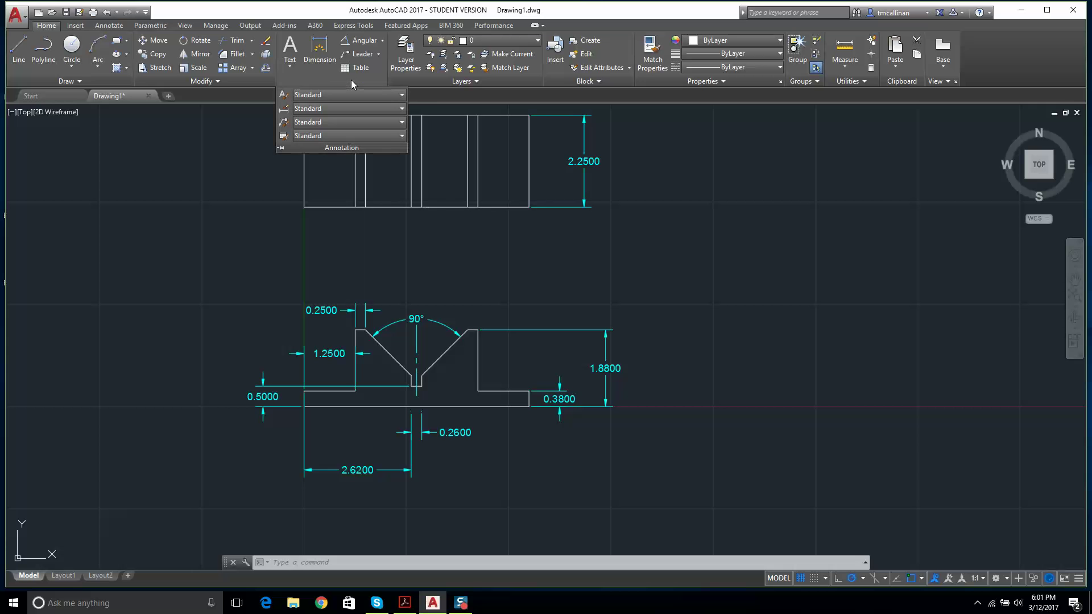
click(284, 109)
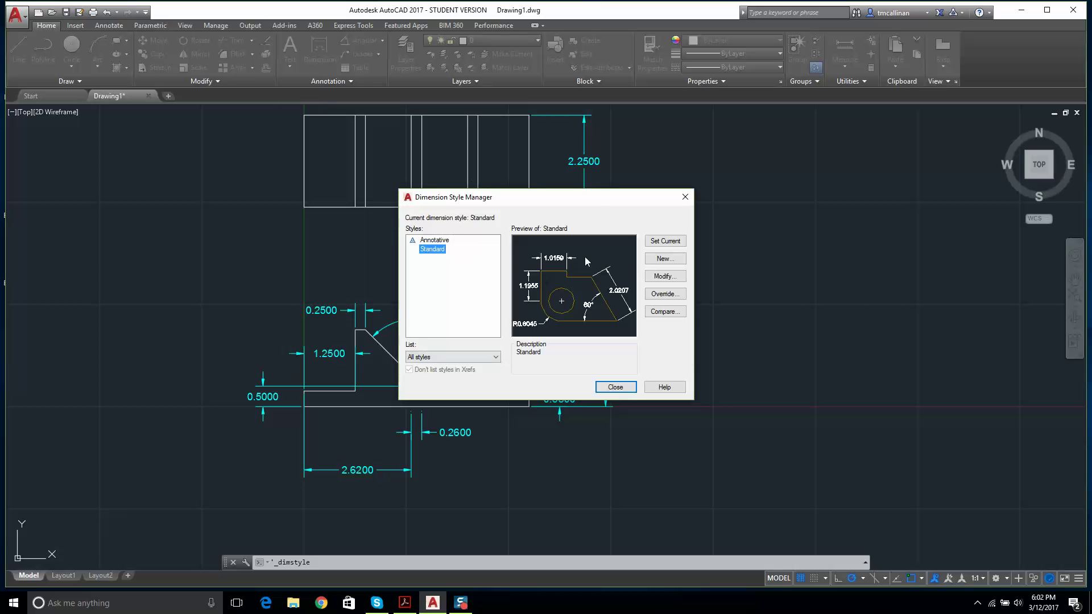
click(663, 277)
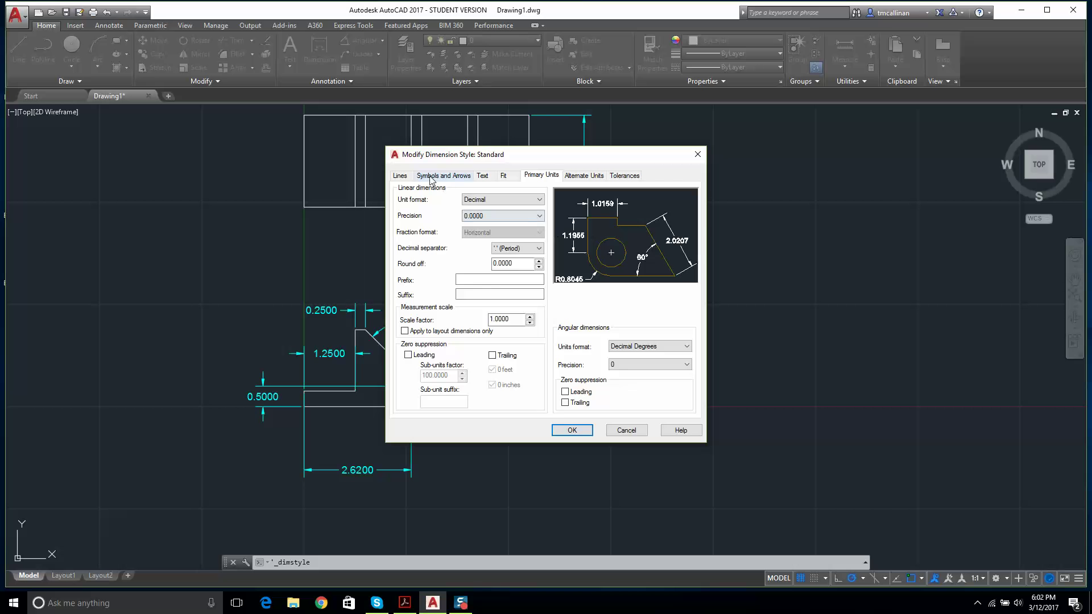
Review the Standard dimension style's line, arrow, text, fit and primary unit settings.
click(398, 176)
click(426, 176)
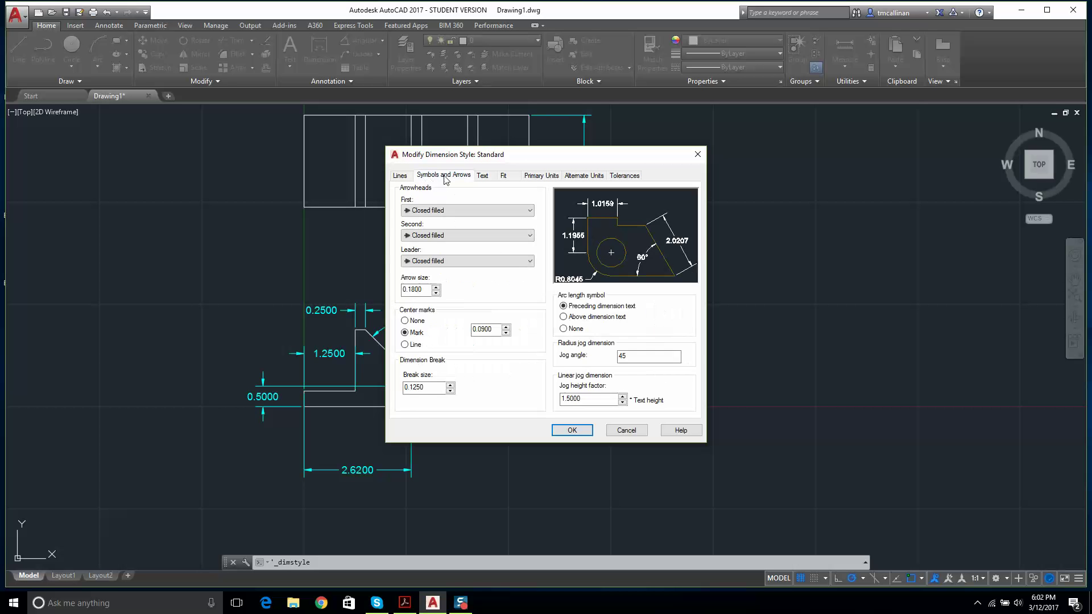
click(480, 176)
click(503, 176)
click(526, 176)
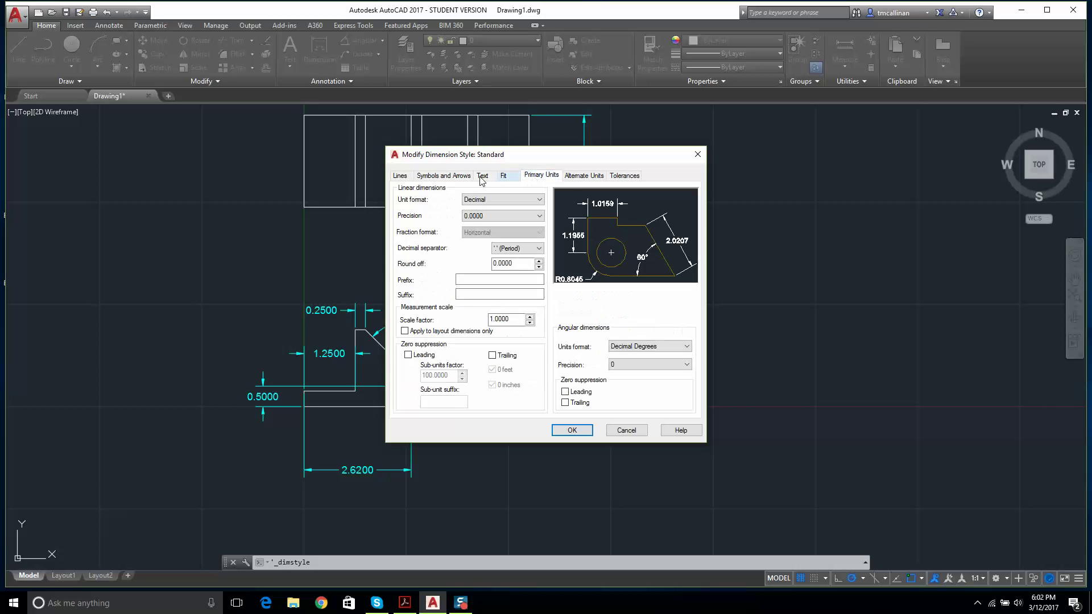
click(404, 176)
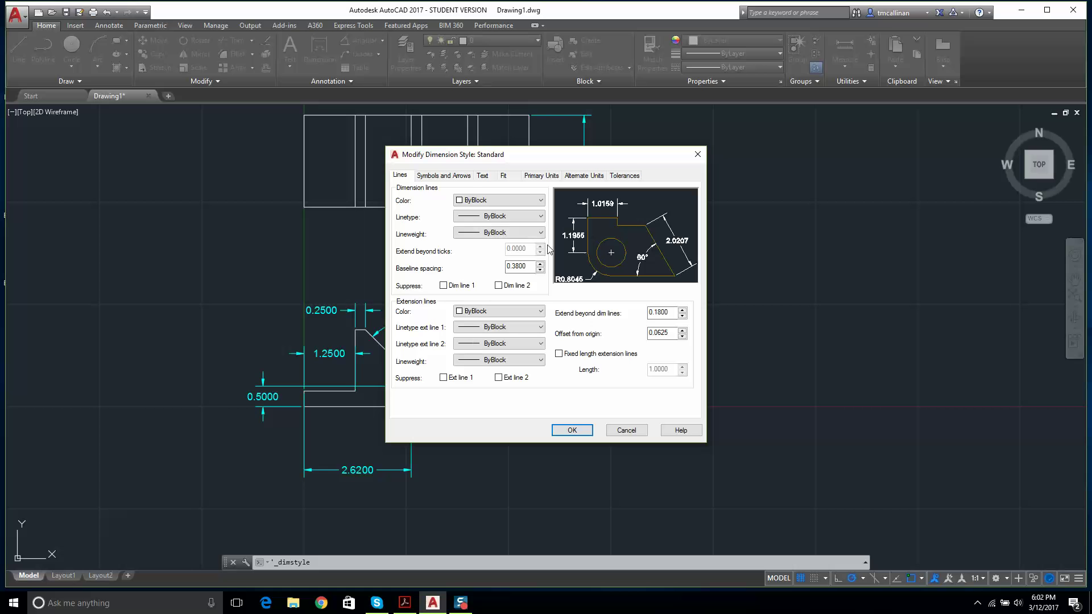
click(449, 180)
click(487, 182)
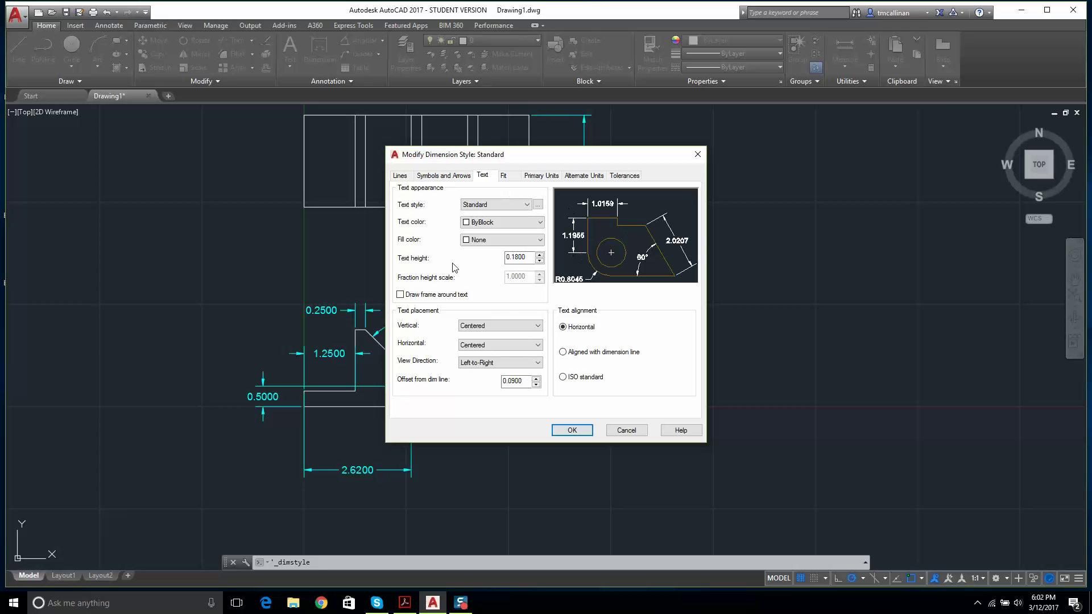
click(535, 178)
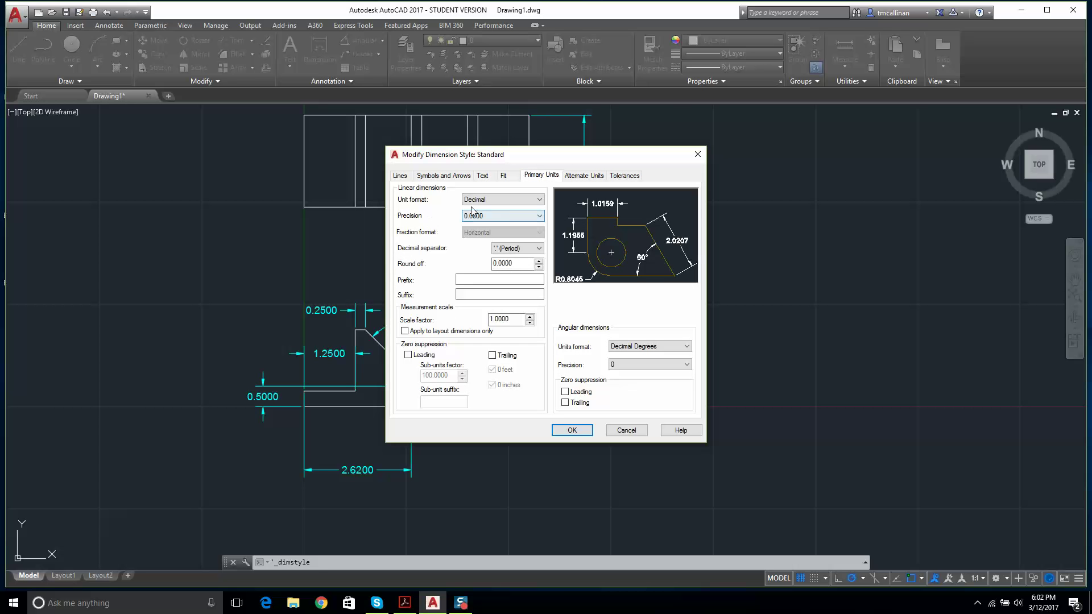
Try the Architectural unit format for the style's linear dimensions and set it back to Decimal.
click(530, 219)
click(526, 200)
click(526, 201)
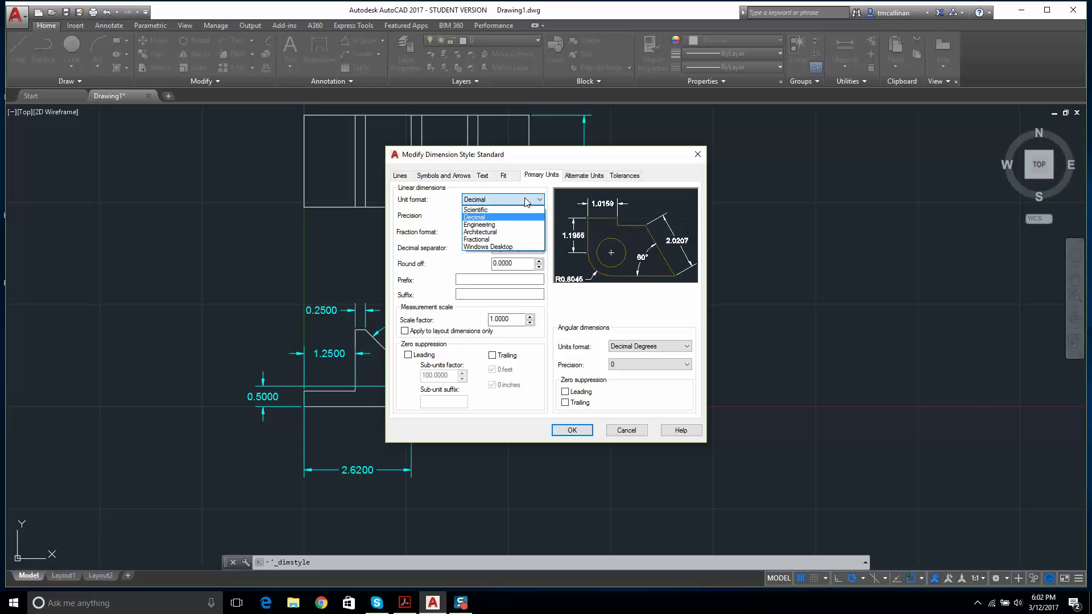
click(480, 232)
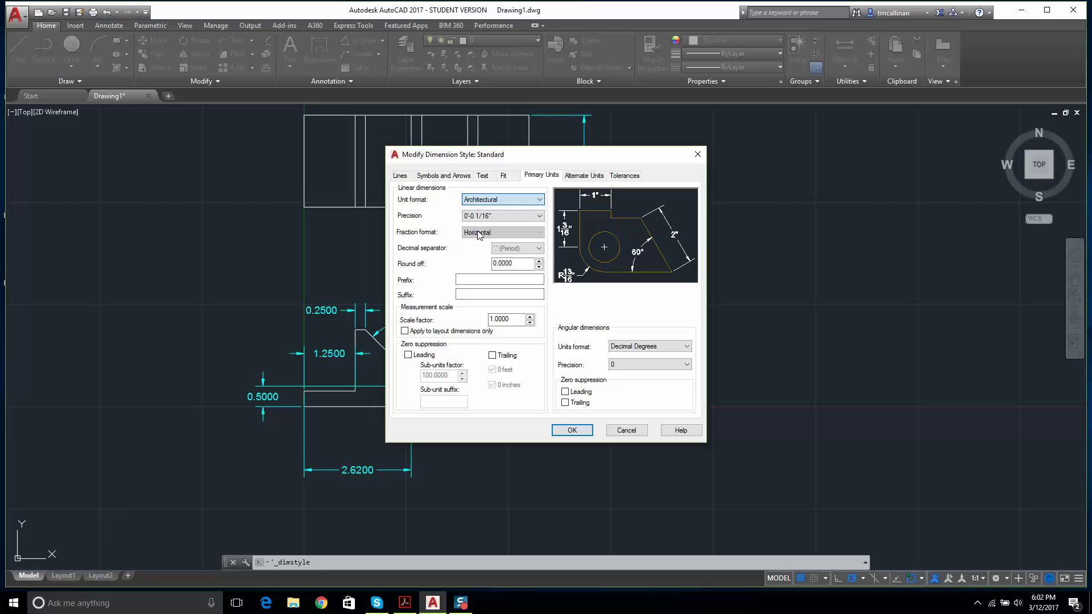
click(529, 198)
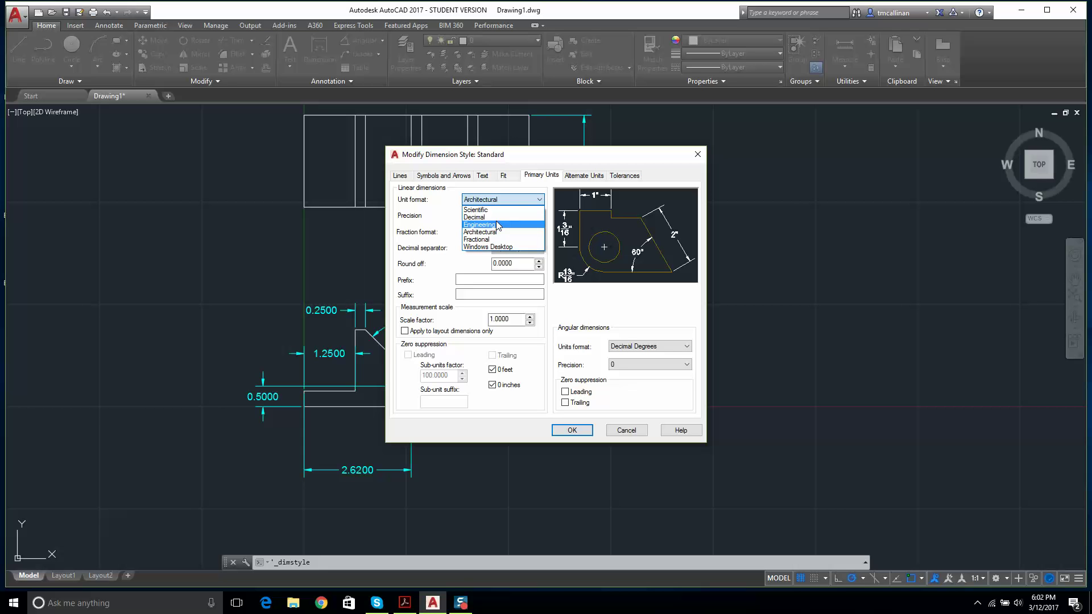
click(487, 217)
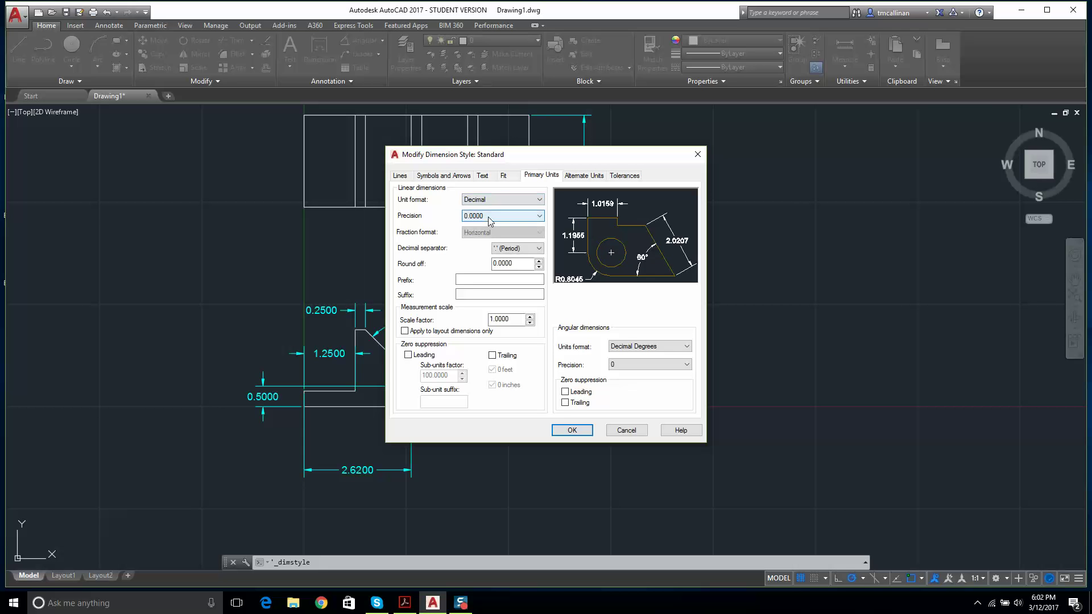
Set the Standard style's linear dimension precision to 0.00 and apply it to the drawing.
click(489, 220)
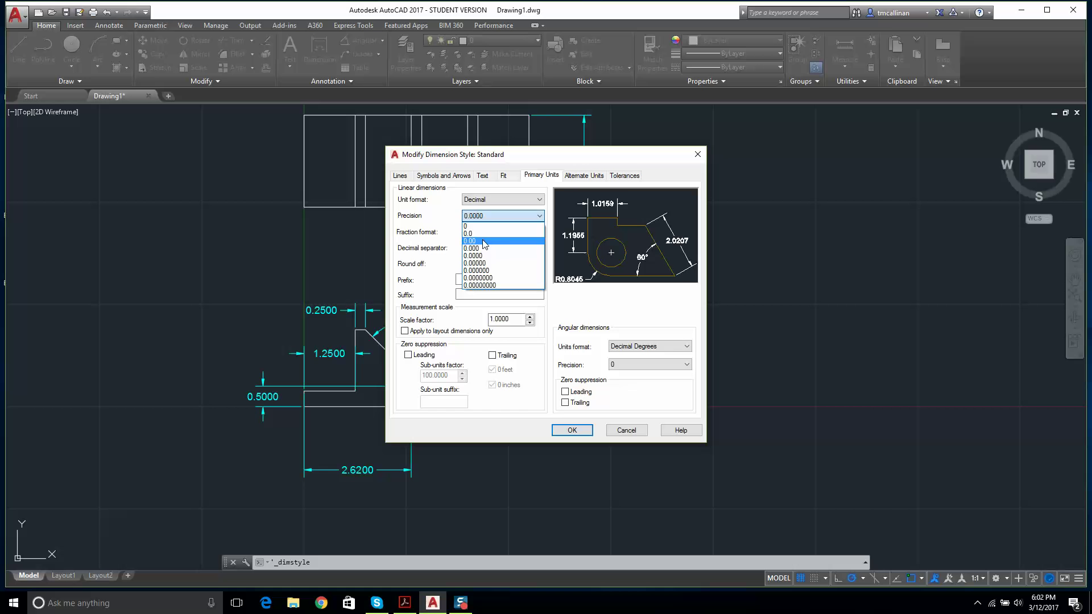
click(482, 240)
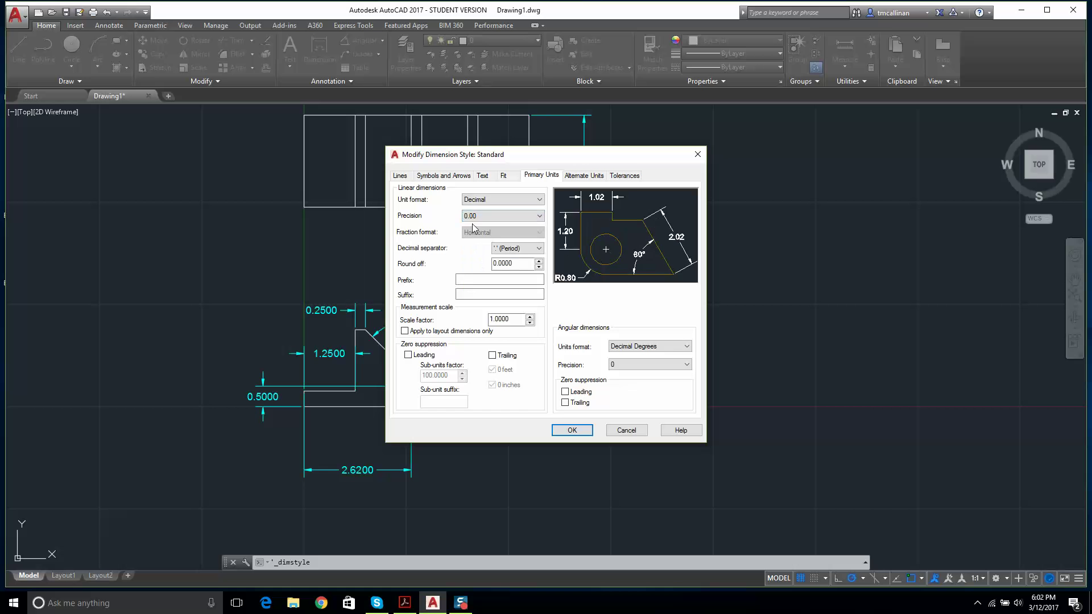
click(571, 430)
click(615, 387)
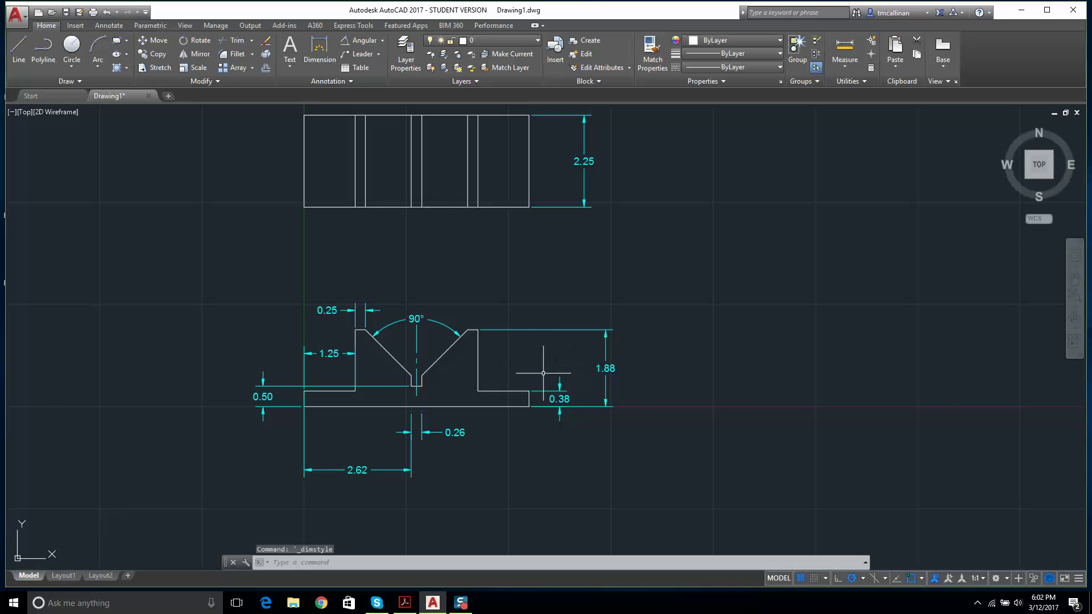
Start a multiline text and define its box in the empty area beside the front view.
scroll(569, 410, up, 4)
scroll(625, 380, down, 6)
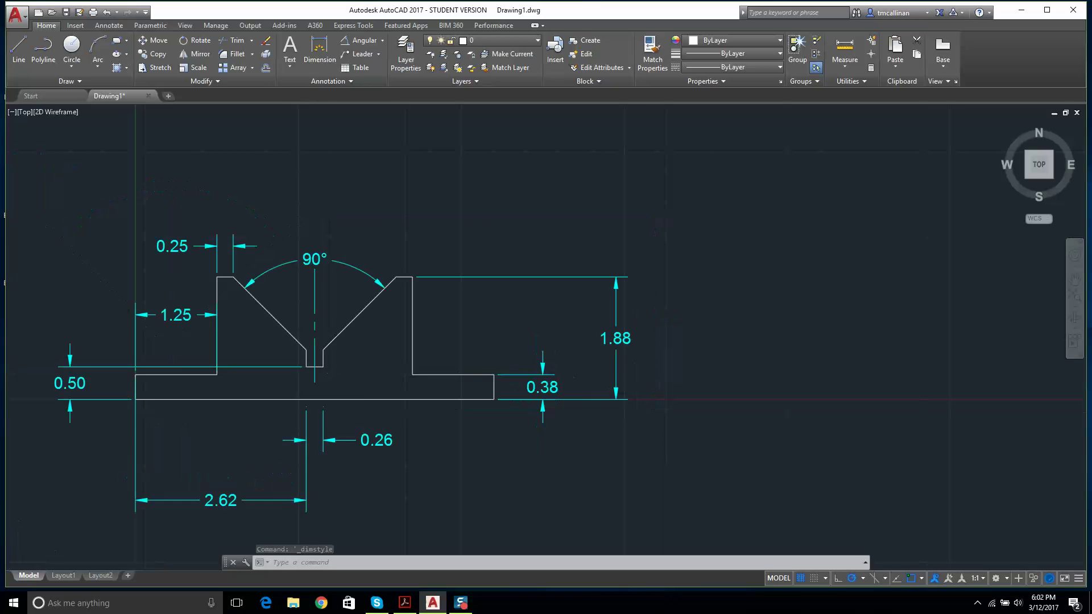
scroll(457, 273, up, 2)
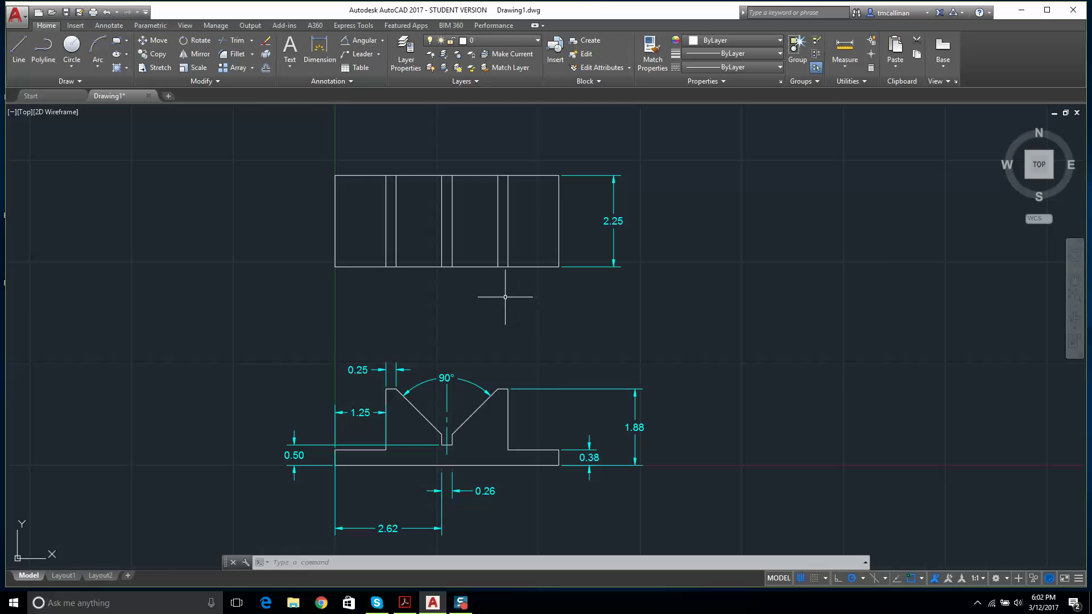
click(290, 66)
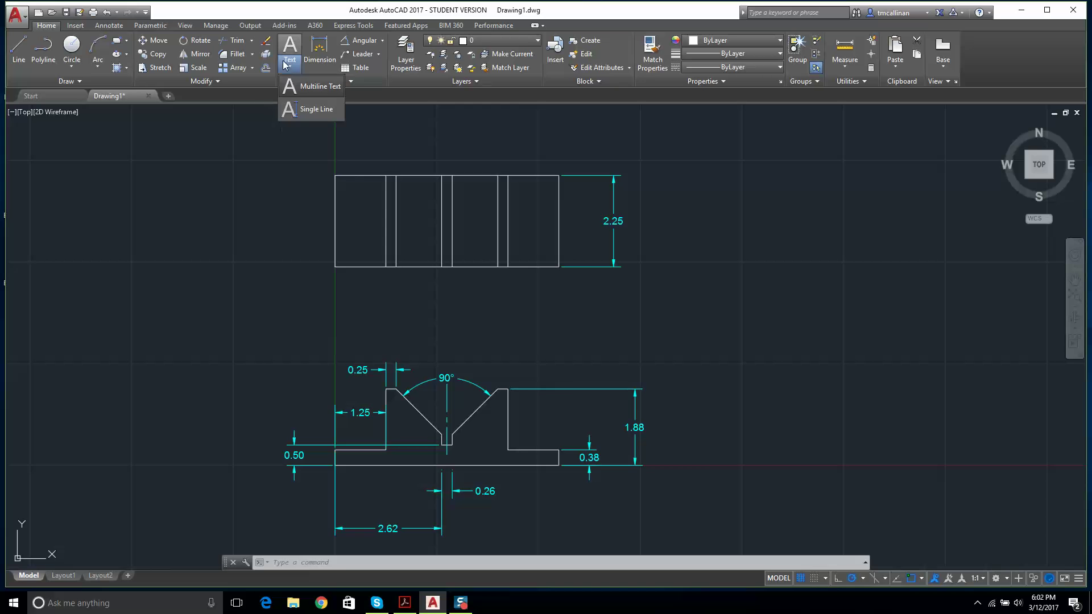
click(304, 87)
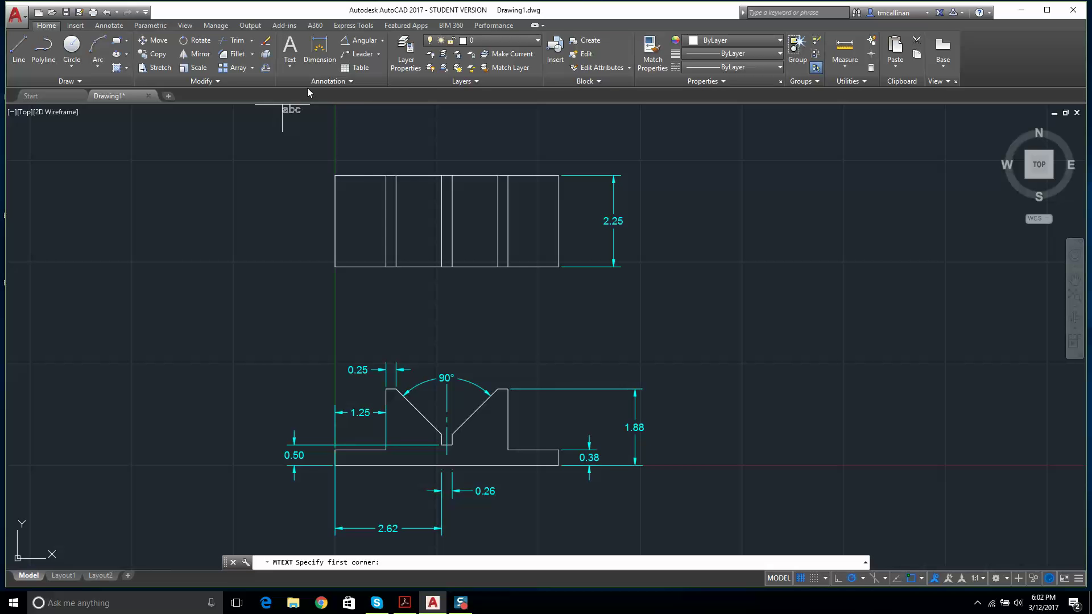
click(710, 379)
click(869, 461)
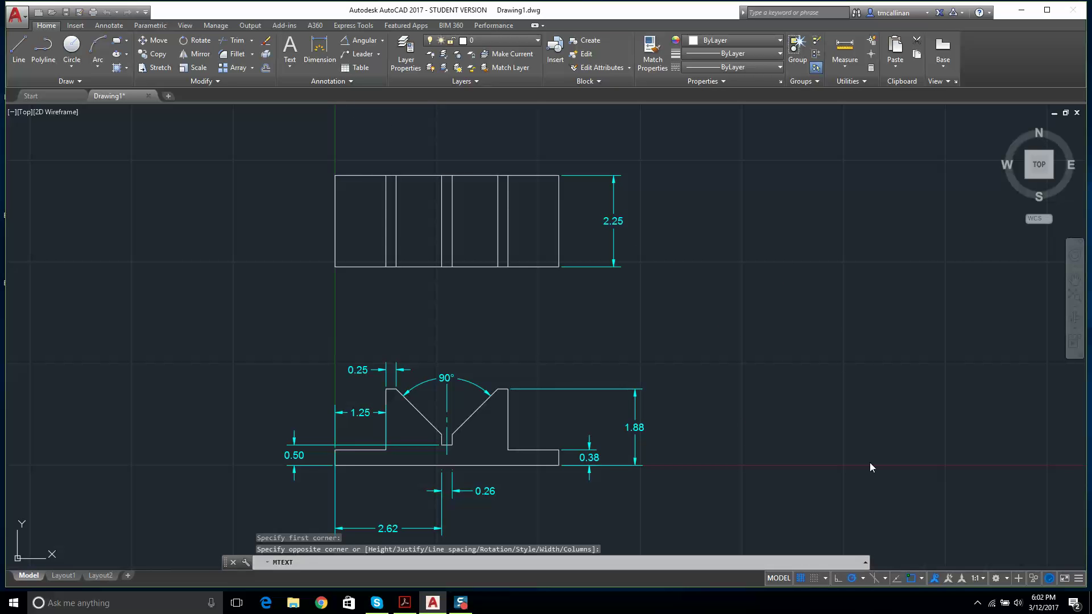
Enter three lines of text: the drafter's full name, AUTOCAD and LESSON # 2.
text(TIM A)
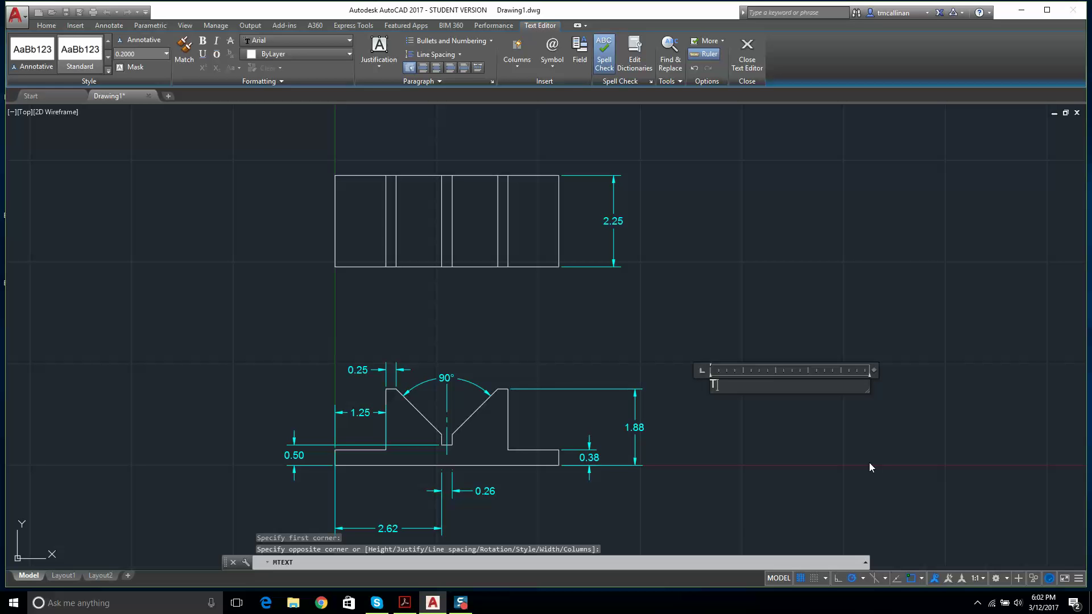
text(CALLINAN)
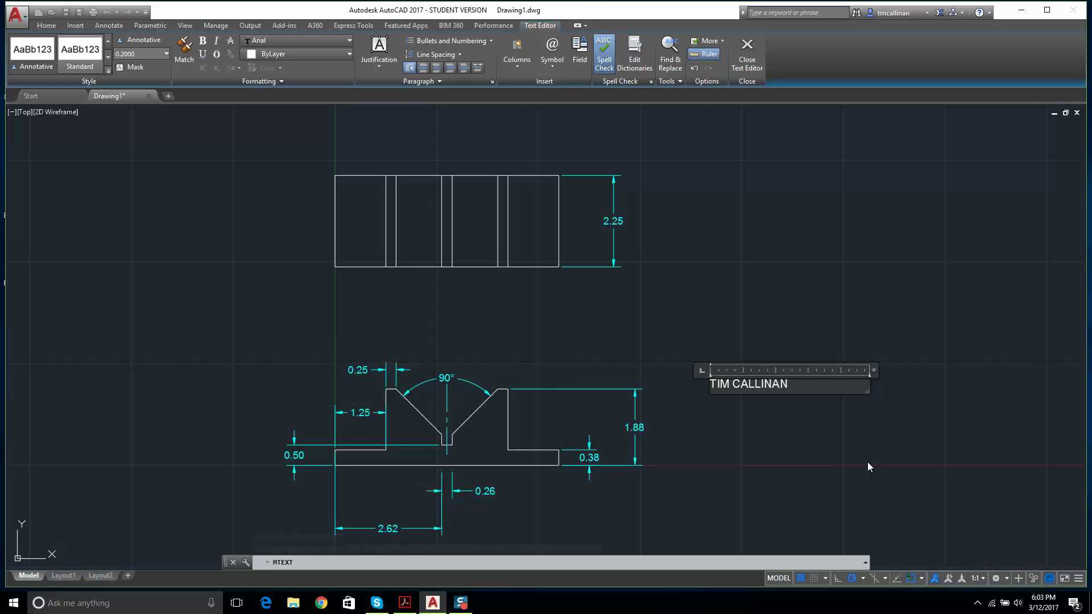
key(Return)
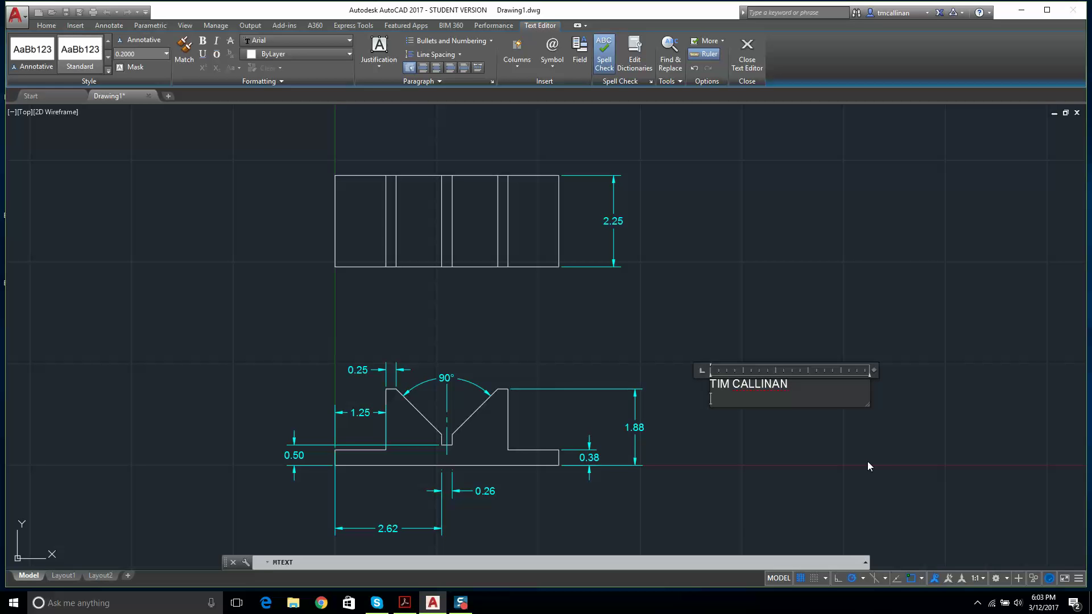
text(AUTOCAD)
key(Return)
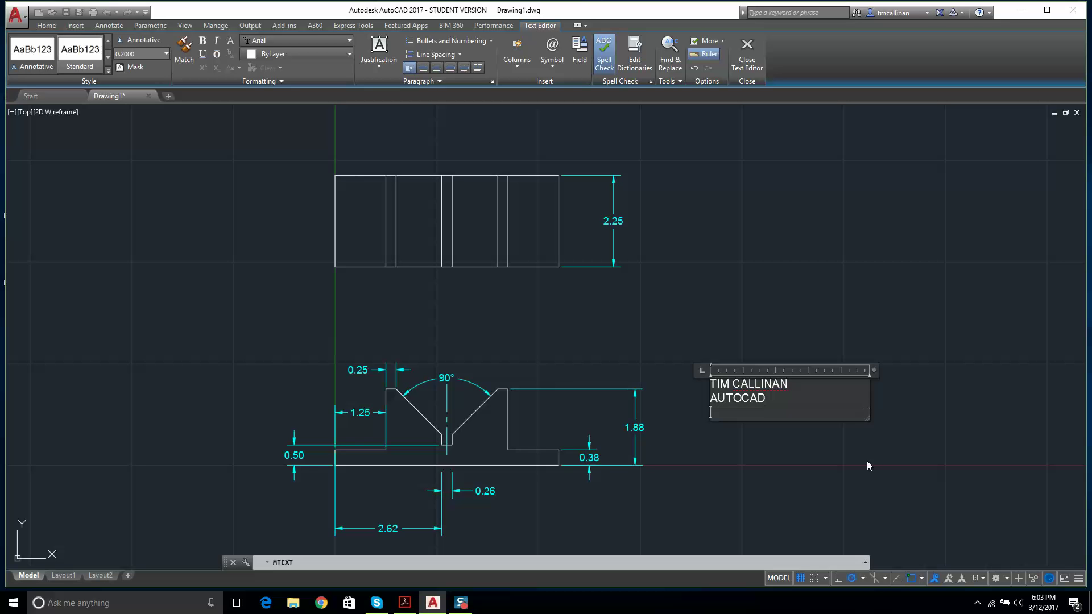
text(LESSON # 1)
key(BackSpace)
text(2)
Make all three lines of the title text bold.
drag(798, 415, 678, 370)
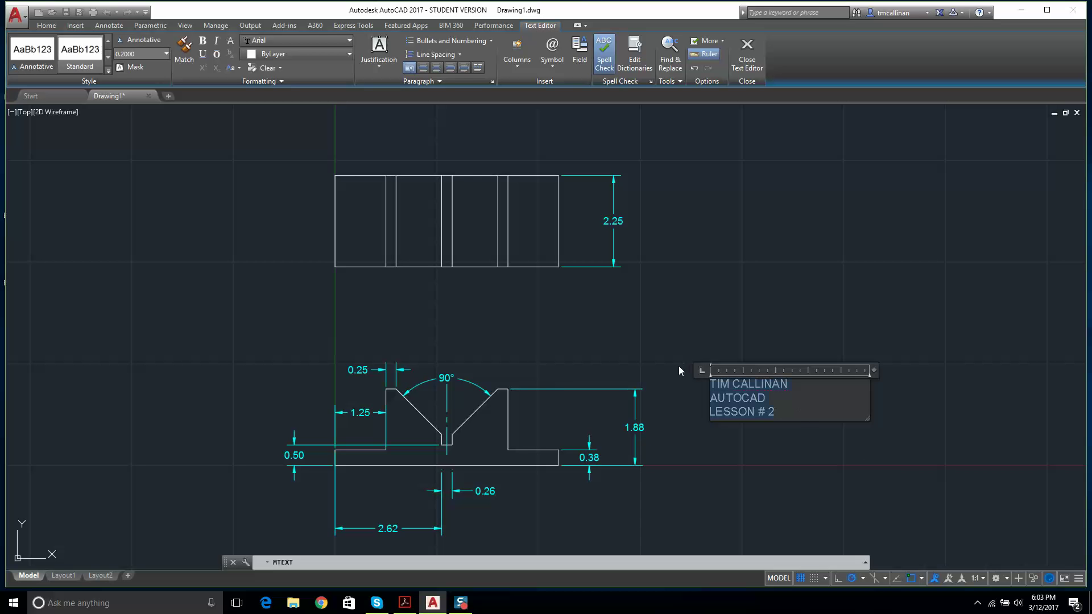
click(201, 41)
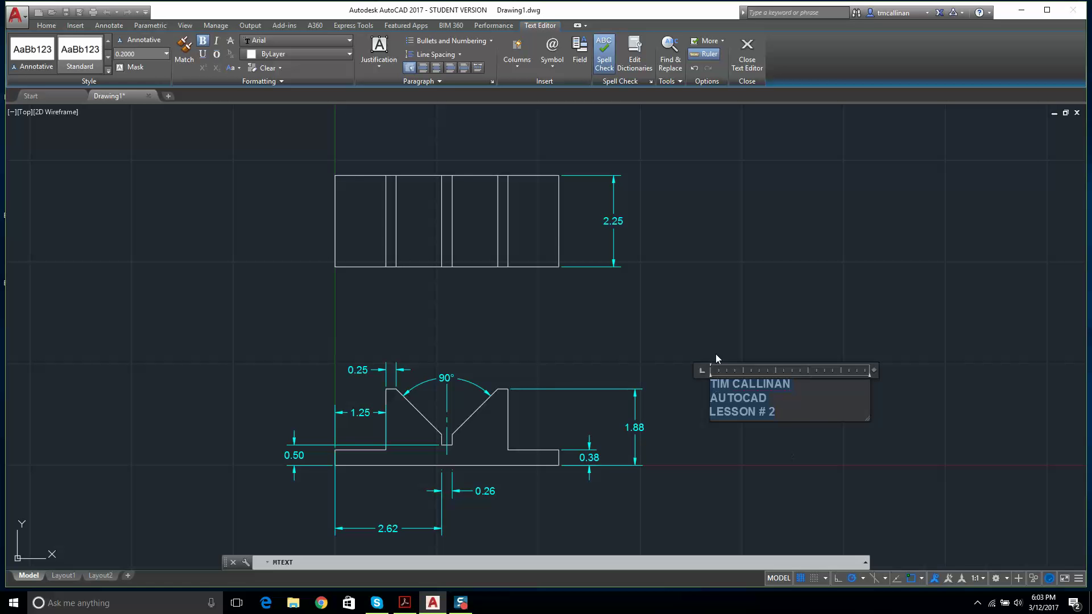
click(804, 412)
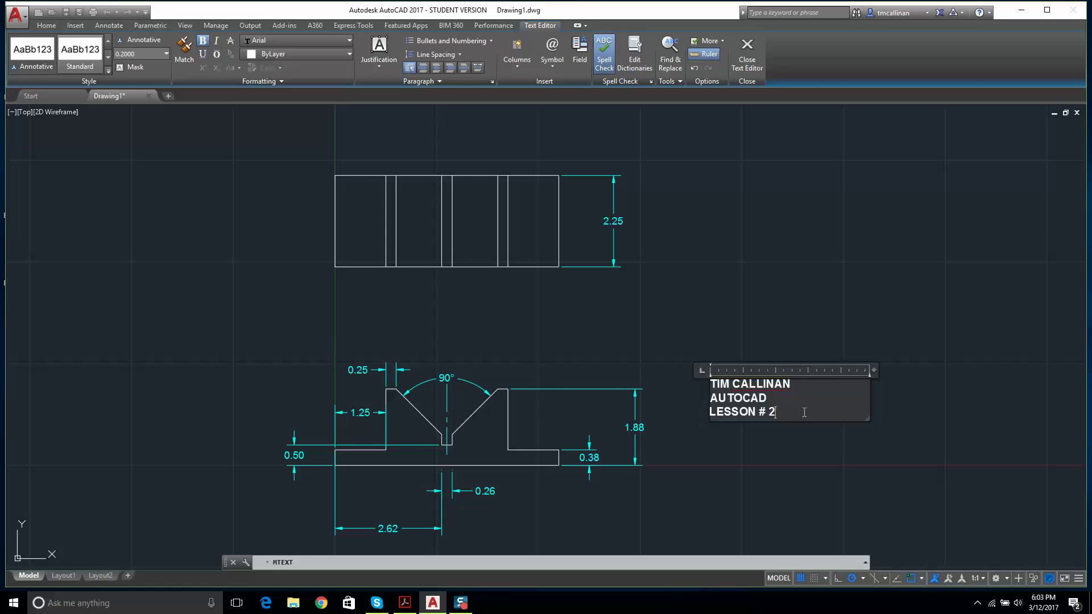
Try to set the title text's height to 0.3 without selecting the lines, and leave the text editor.
click(167, 55)
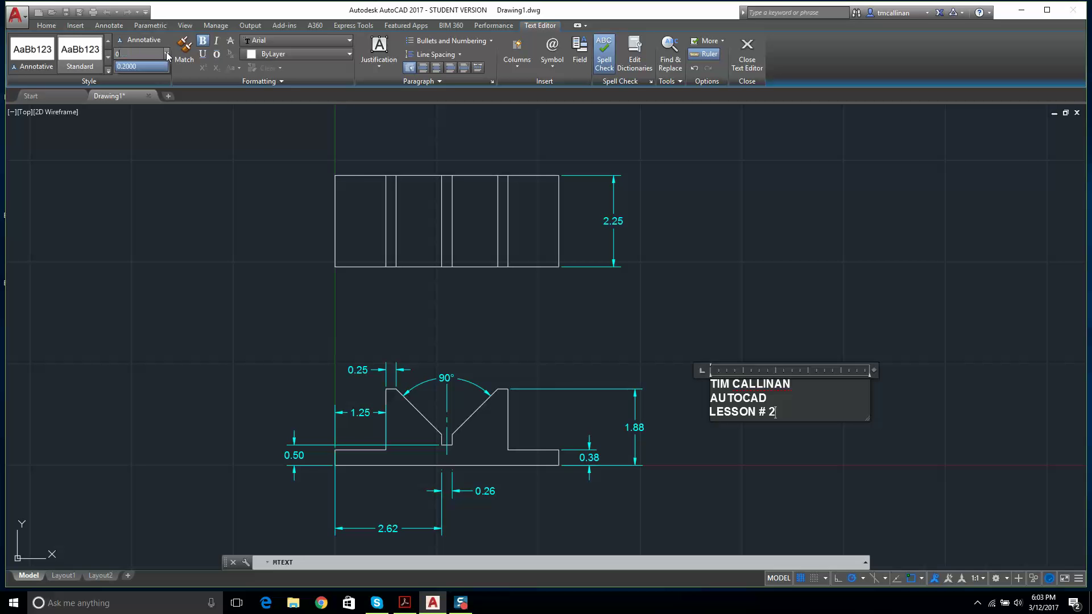
click(166, 55)
click(167, 51)
click(165, 51)
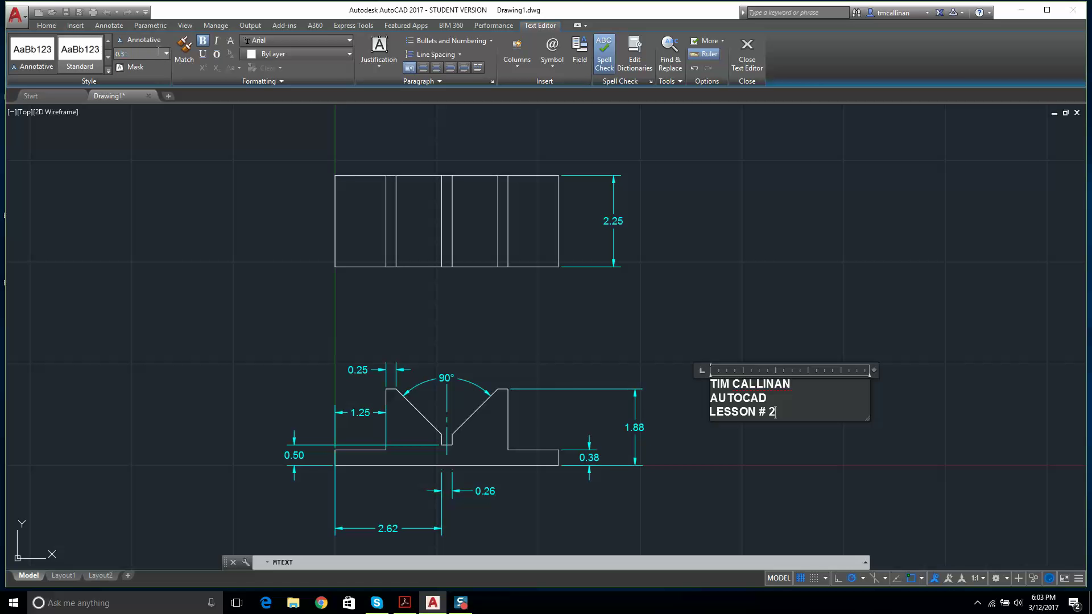
key(Return)
key(Escape)
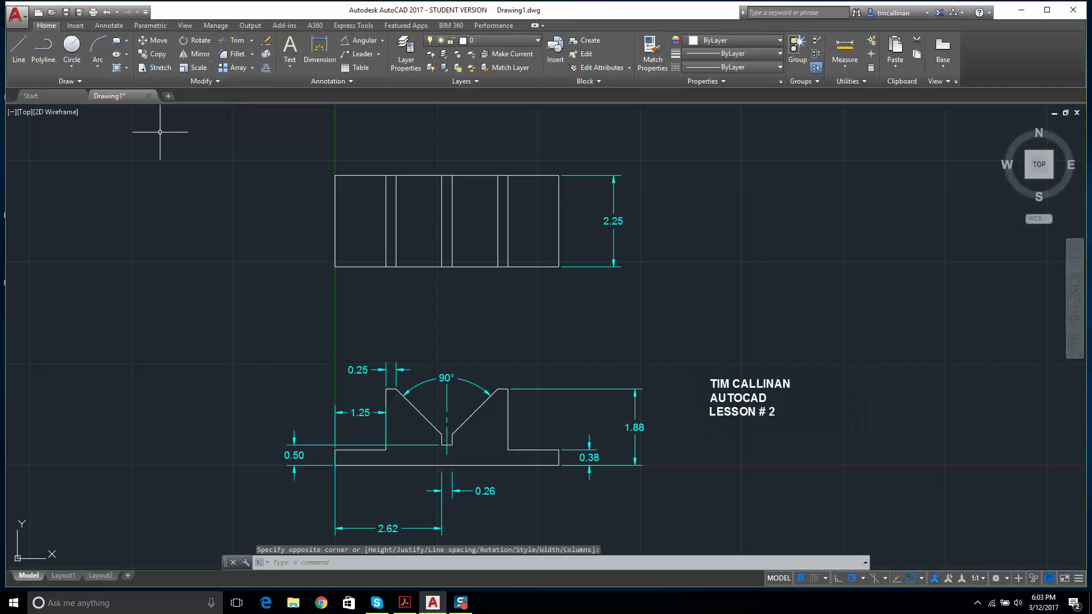
Reopen the title text, set the height of all three lines to 0.3000 and save the text changes.
click(746, 395)
double_click(746, 395)
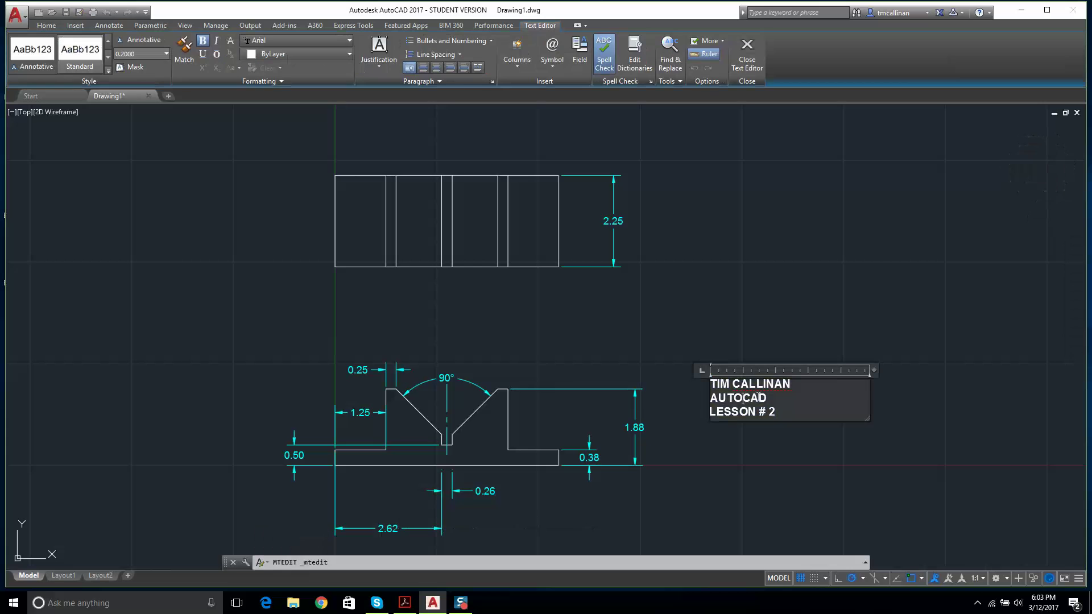
drag(789, 412, 705, 392)
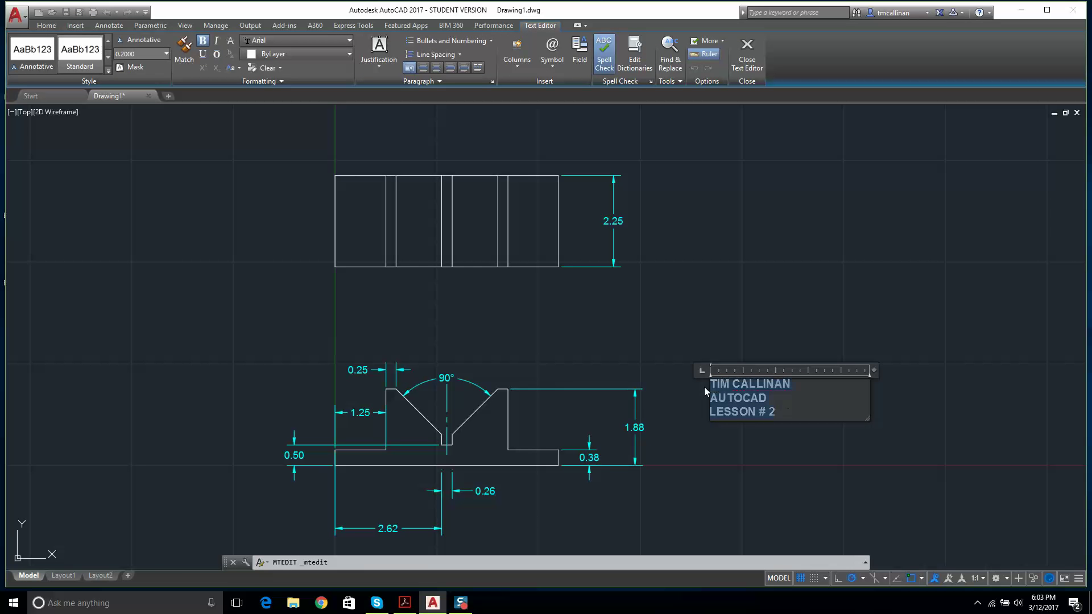
click(162, 57)
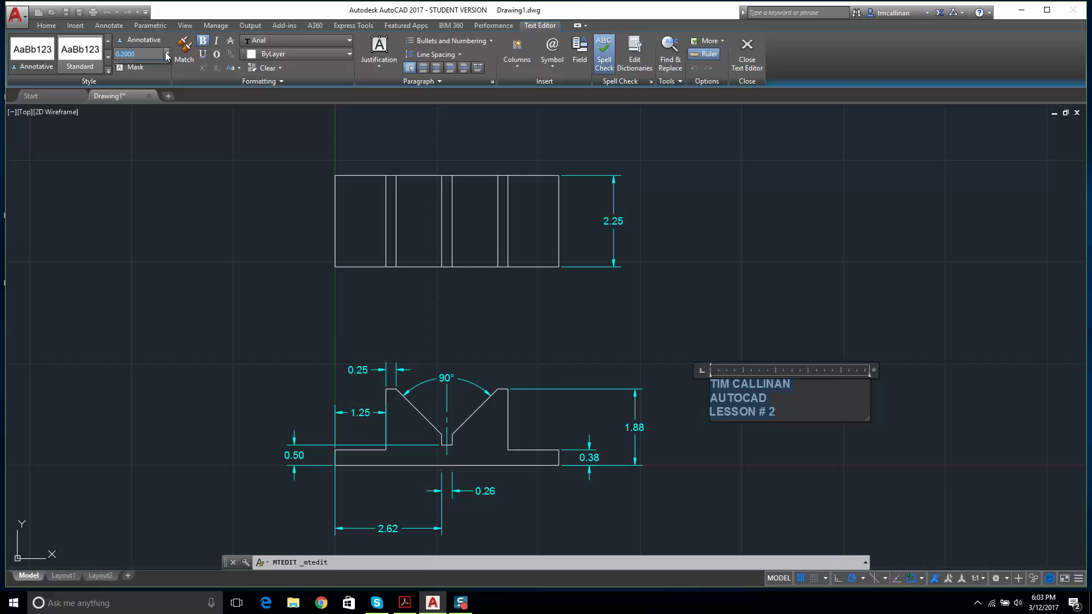
click(33, 51)
key(Return)
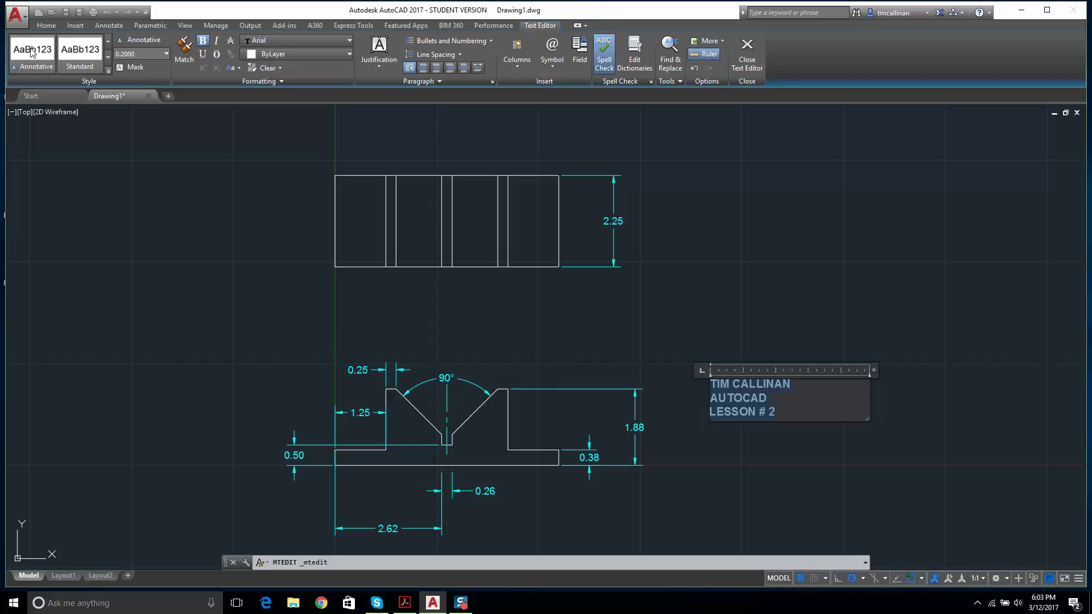
click(166, 53)
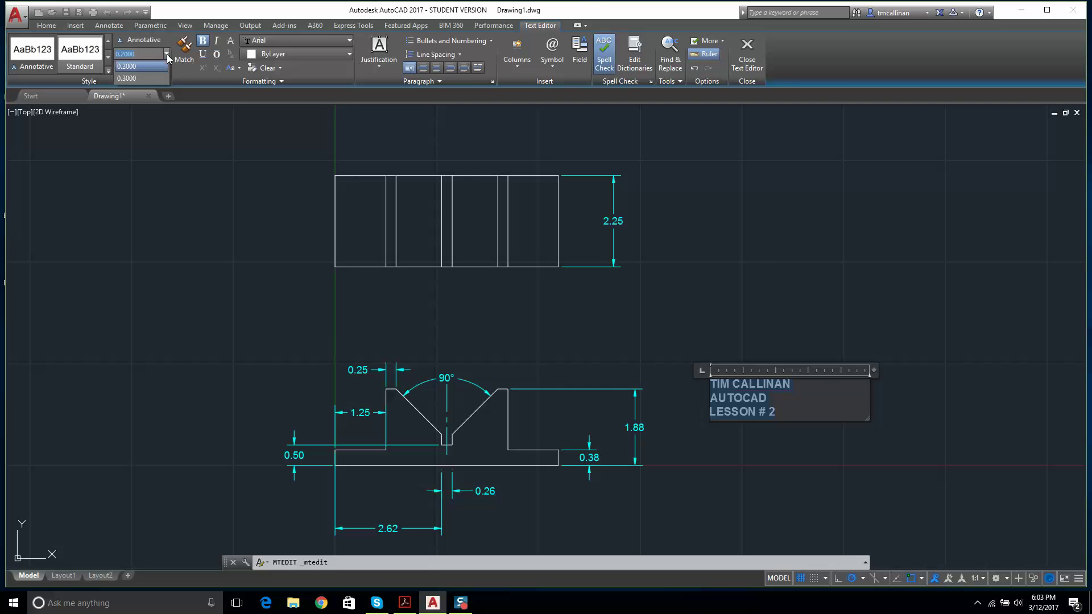
click(136, 80)
key(Escape)
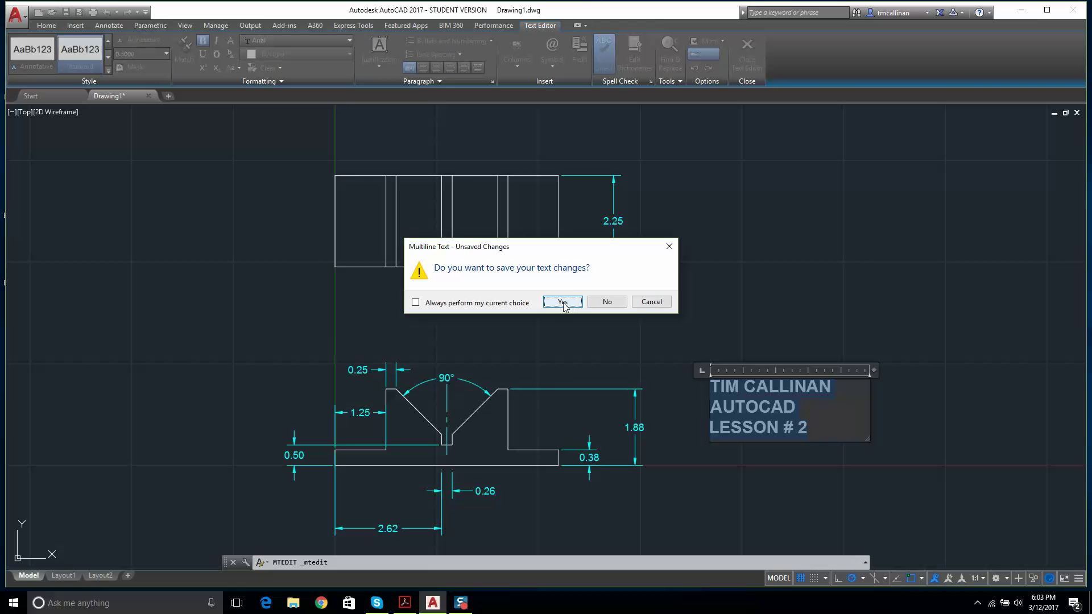
click(573, 300)
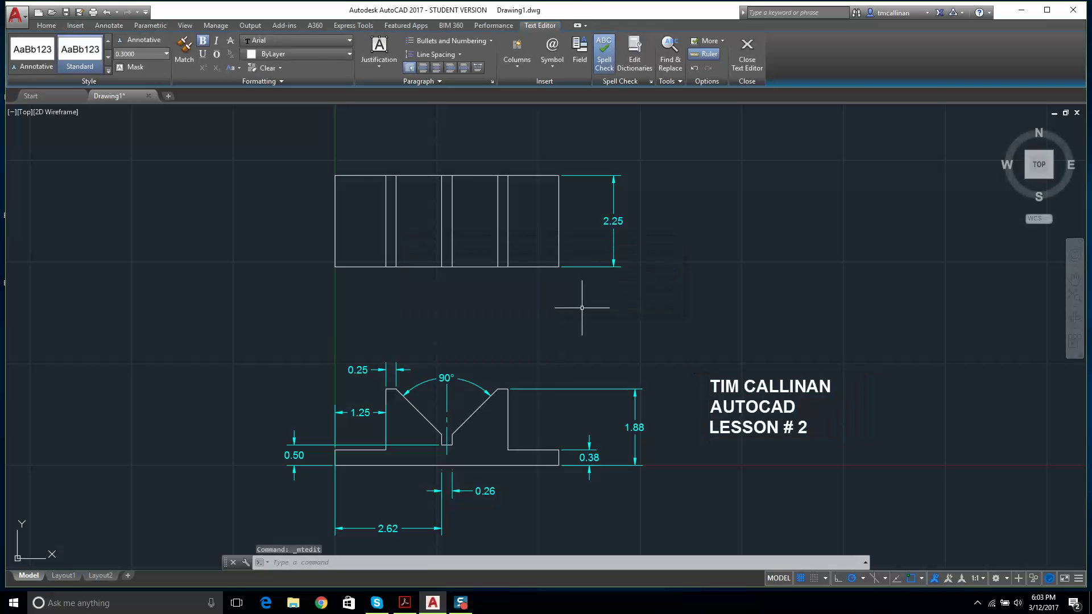
Move the title text onto the cyan dimension layer.
click(765, 380)
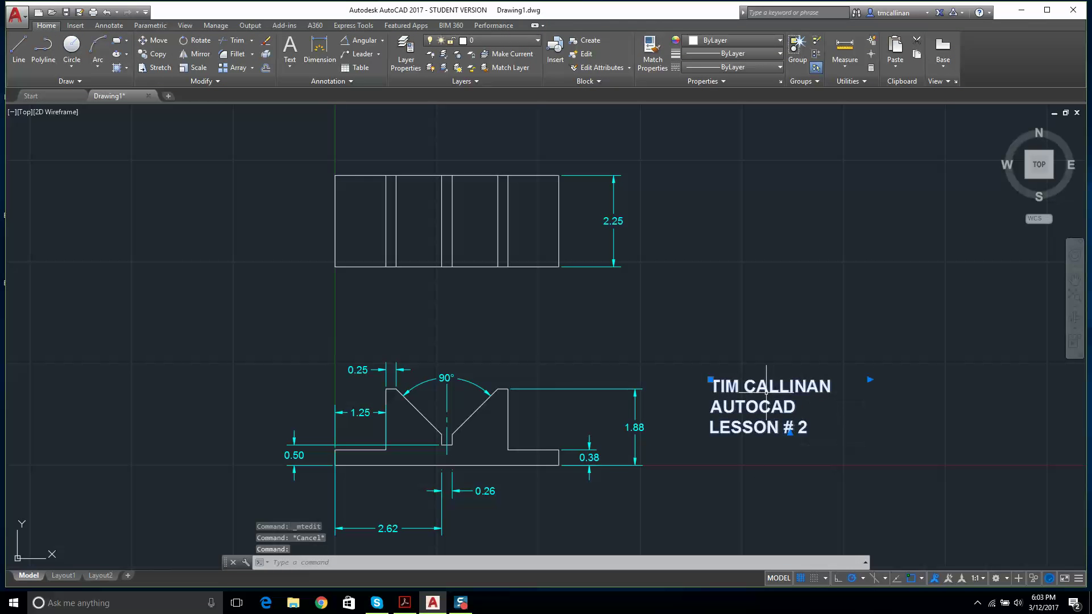
click(538, 42)
key(Escape)
key(Escape)
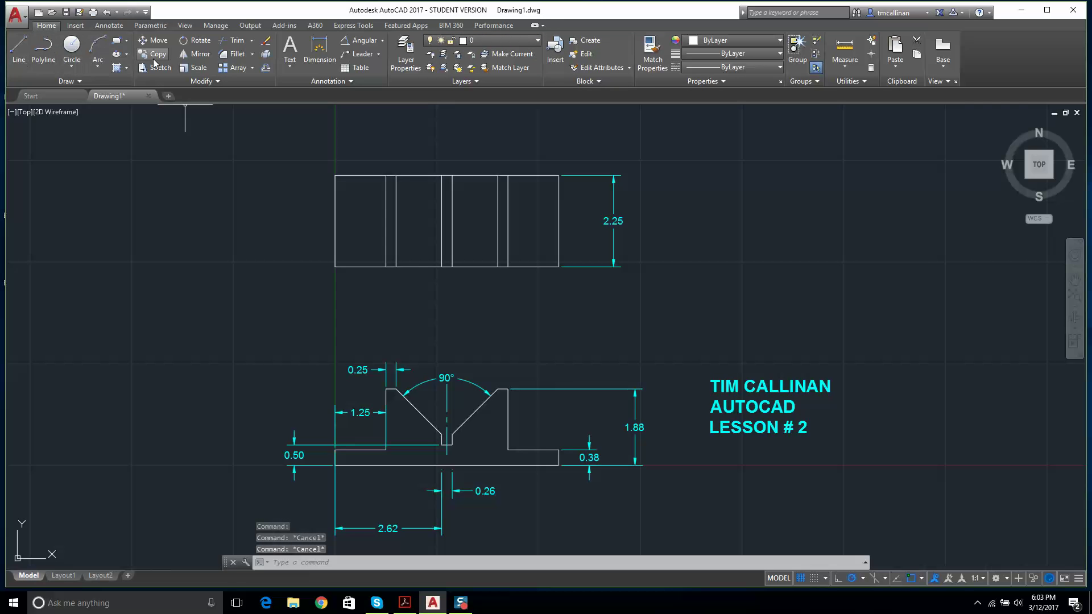
Draw a rectangle as a border around the three-line title text.
click(122, 68)
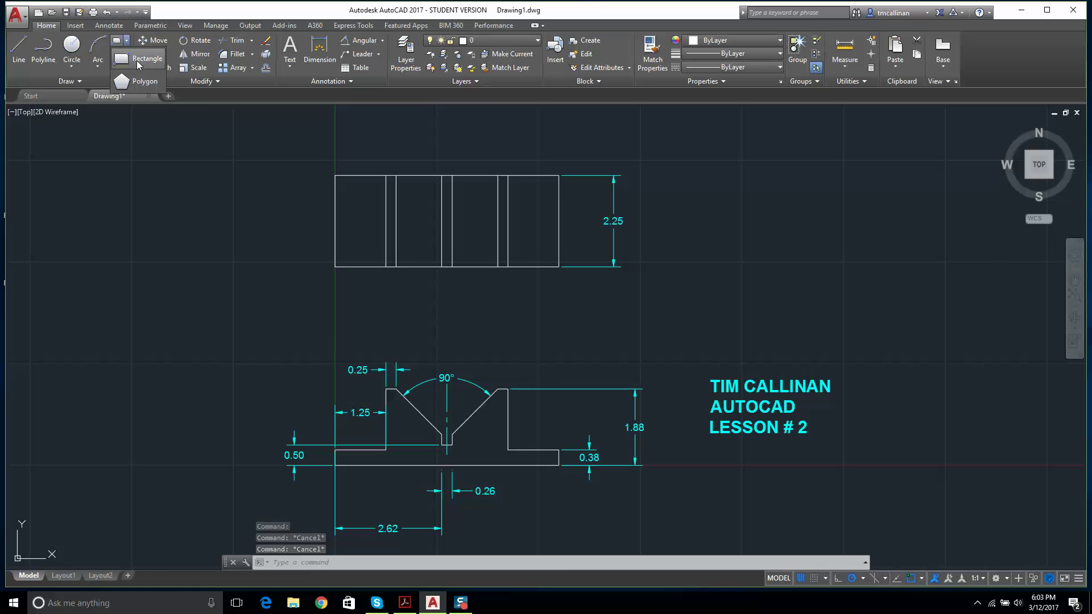
click(693, 366)
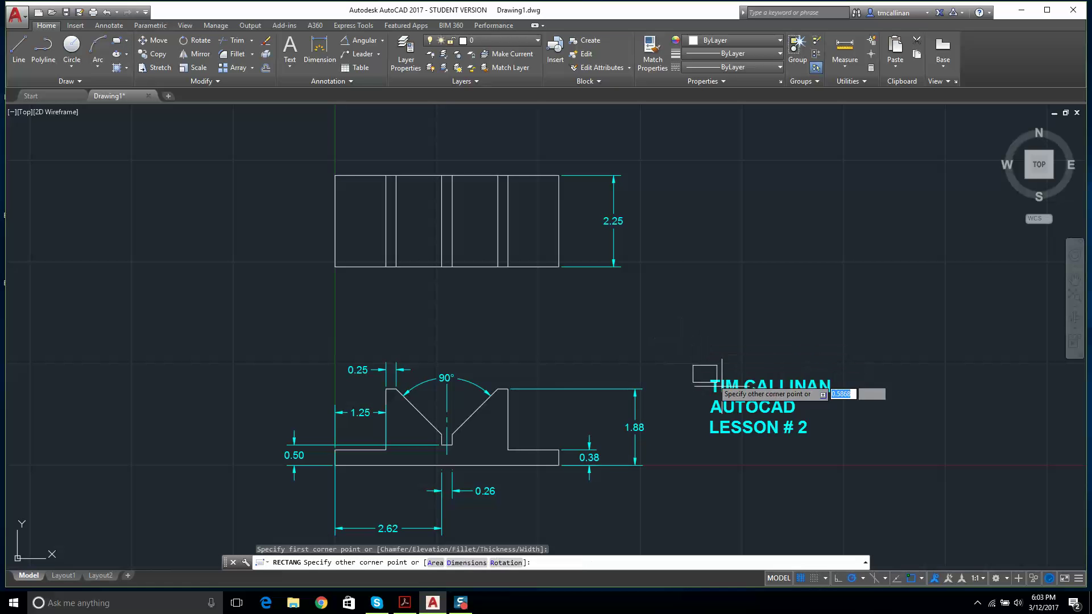
click(854, 447)
key(Escape)
key(Escape)
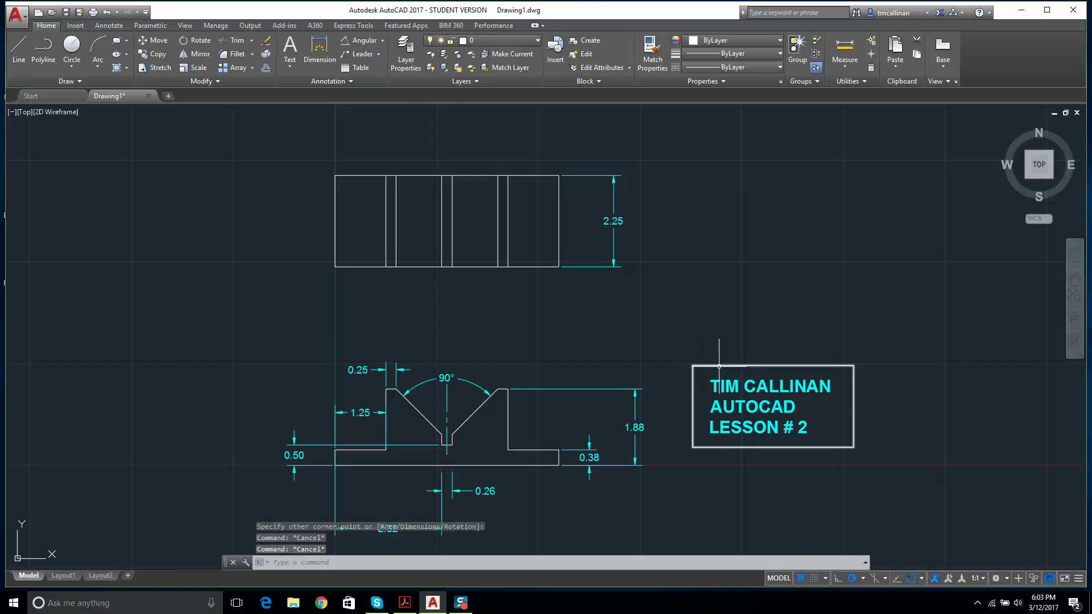
Move the border rectangle around the title text onto the cyan dimension layer.
click(719, 365)
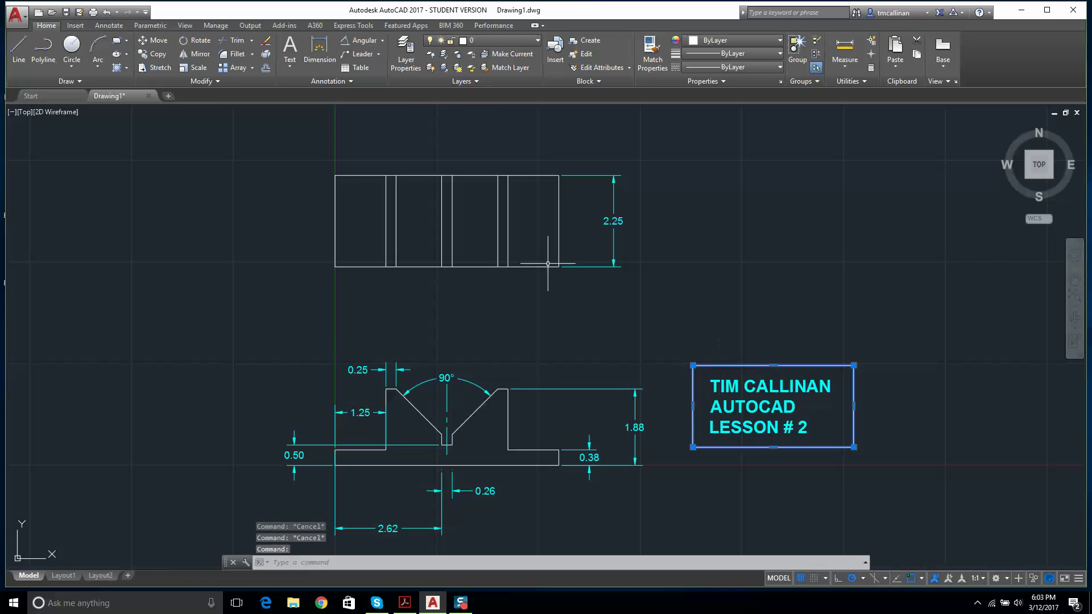
click(501, 43)
click(482, 95)
key(Escape)
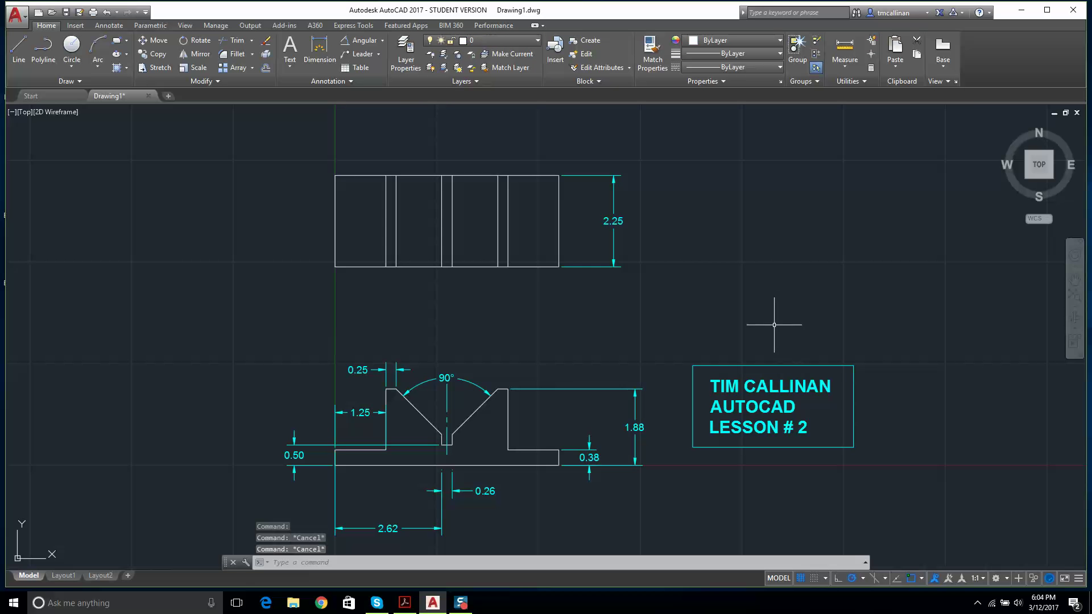
Open the plot settings for the model and choose the Brother HL-2140 series printer.
scroll(680, 297, down, 2)
scroll(604, 301, up, 2)
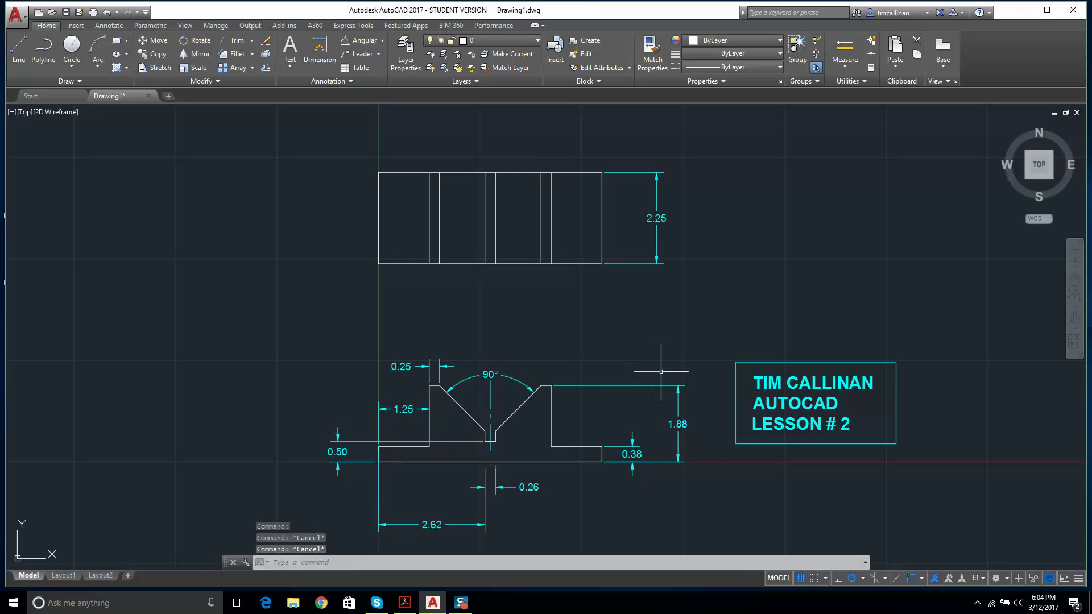
middle_drag(703, 354, 673, 326)
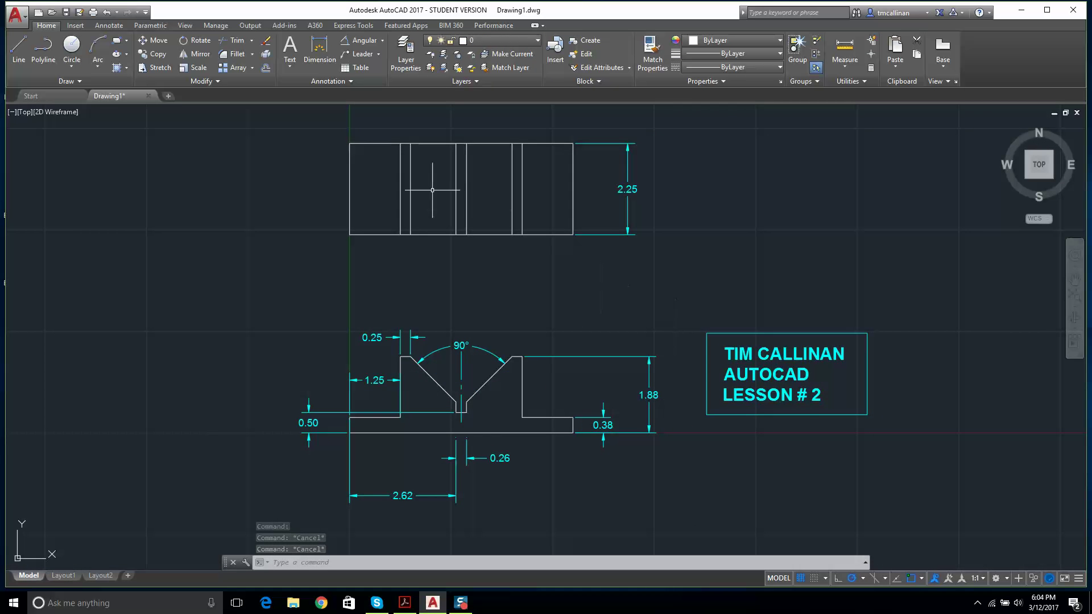
click(25, 23)
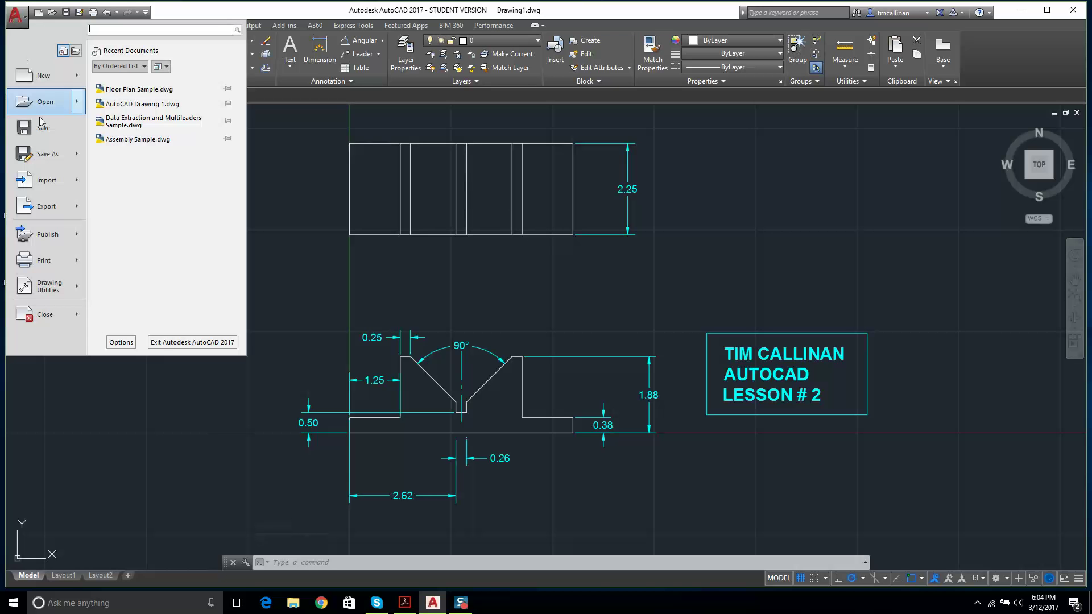
click(57, 263)
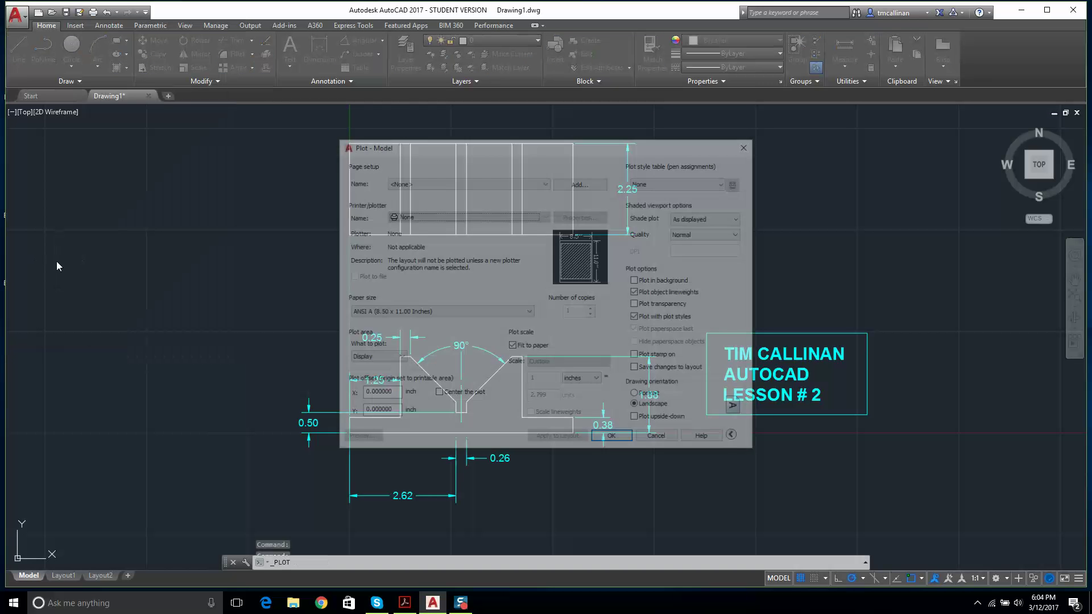
click(536, 216)
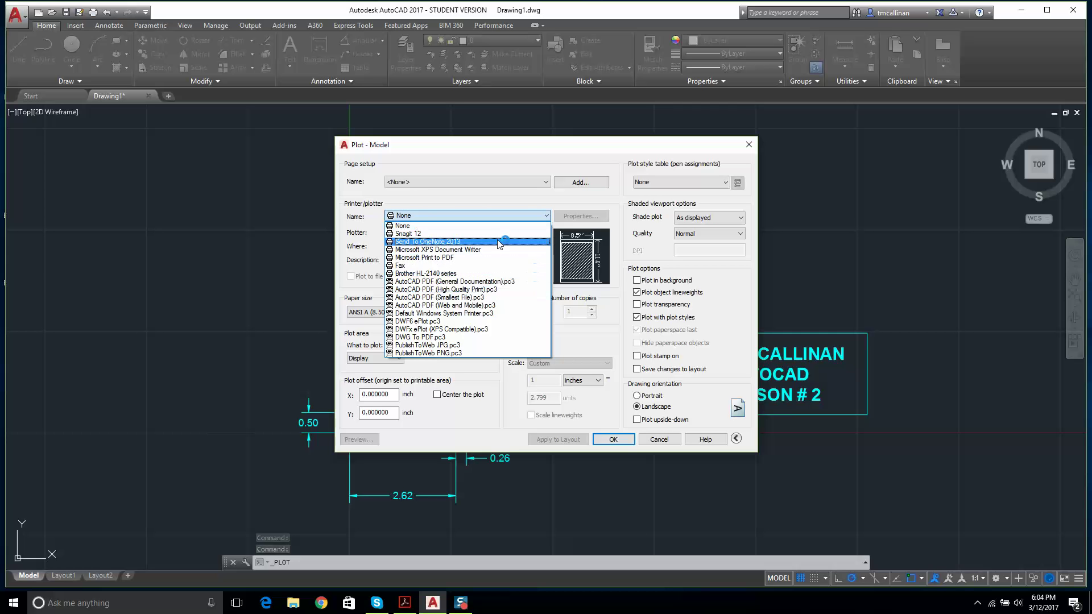
click(432, 273)
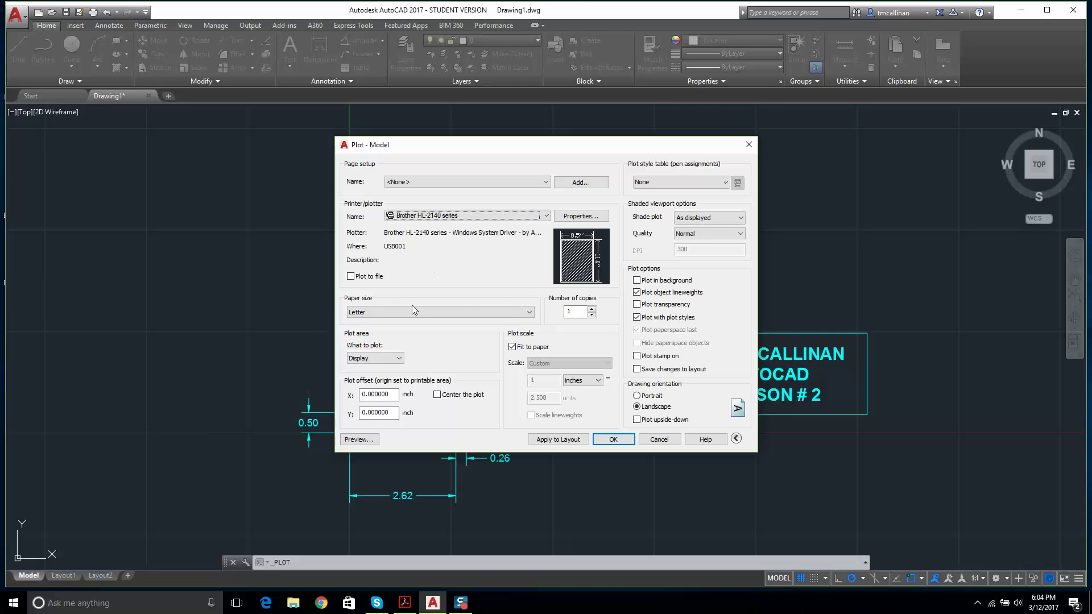
Set the plot area to a window enclosing both dimensioned views and the boxed title text.
click(368, 314)
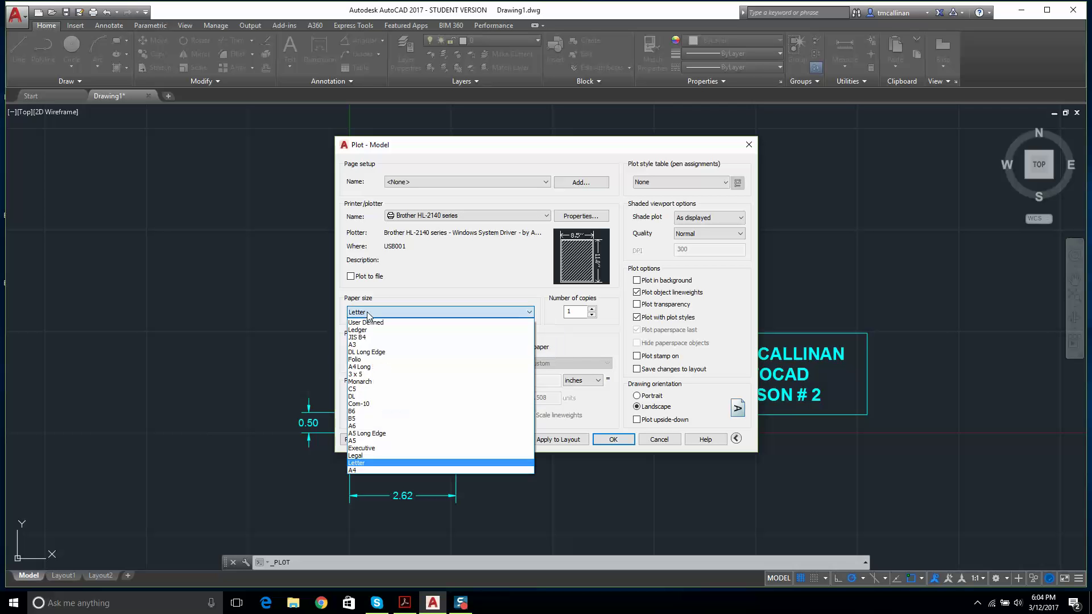
click(368, 313)
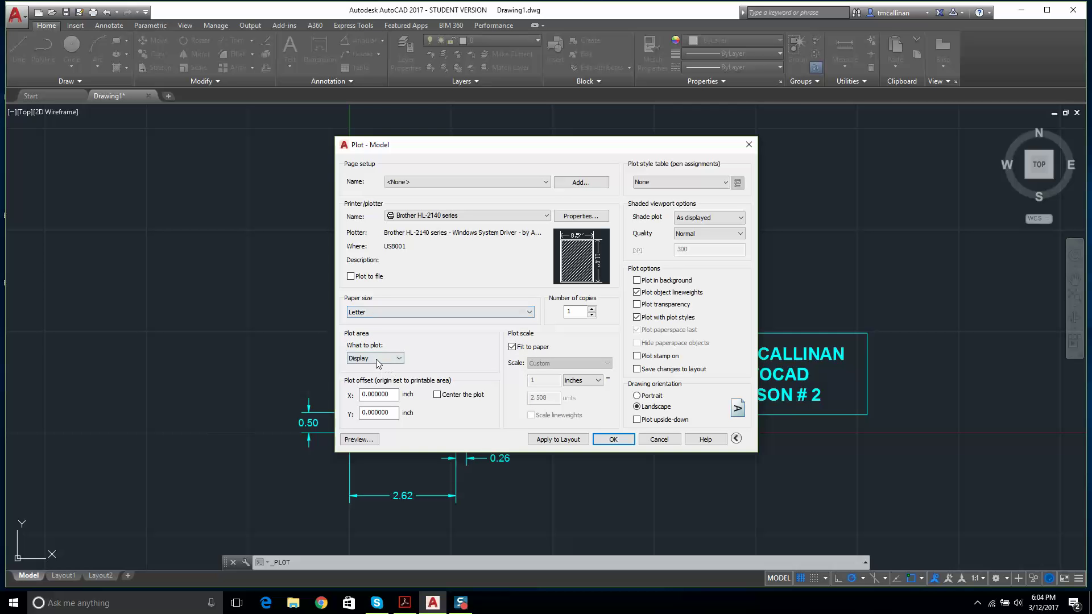
click(376, 358)
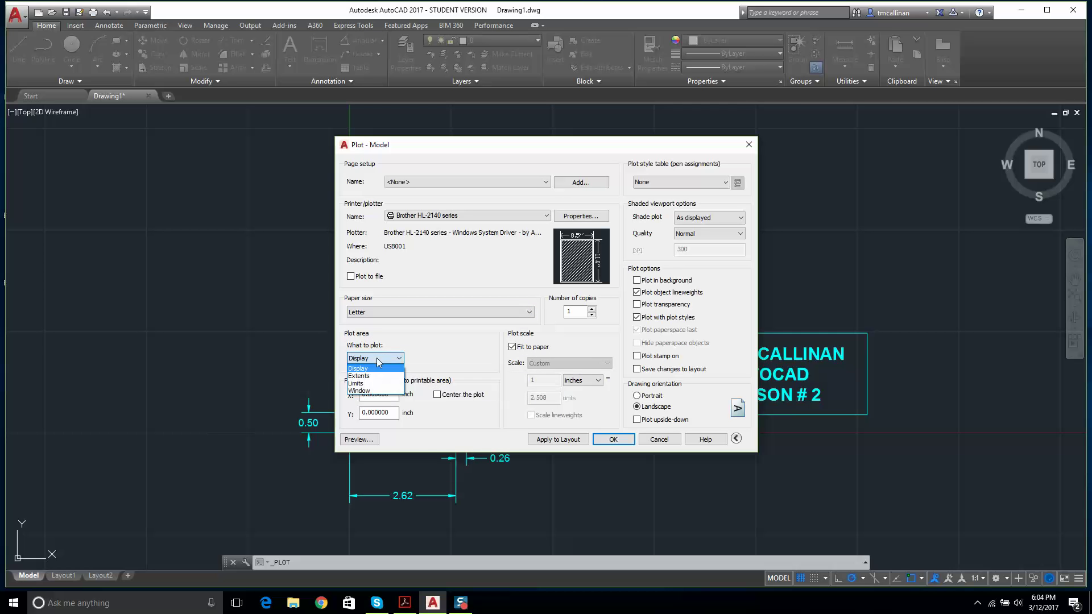
click(359, 391)
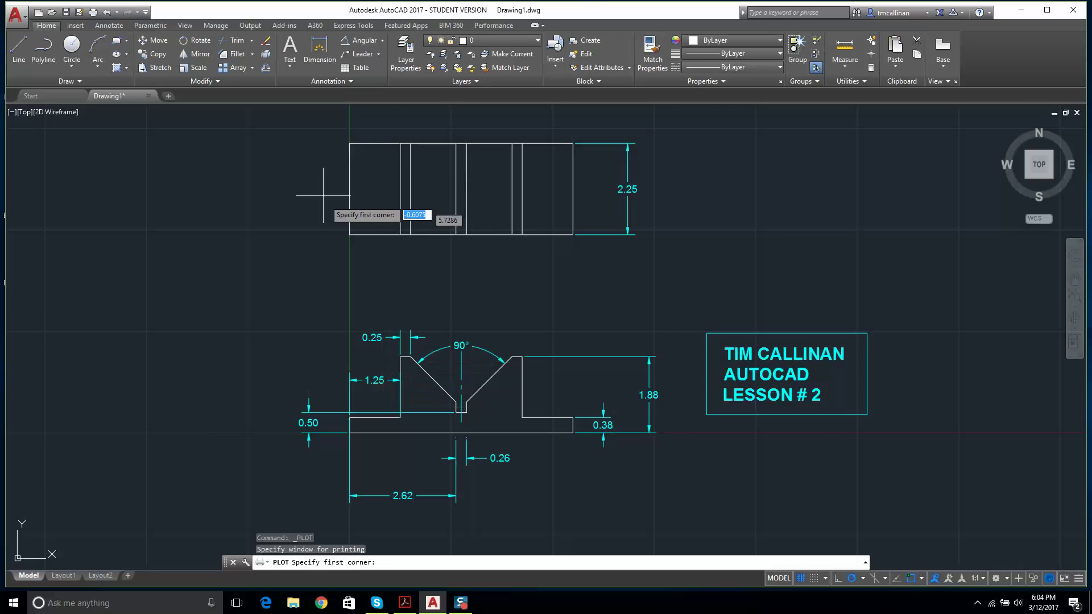
click(266, 114)
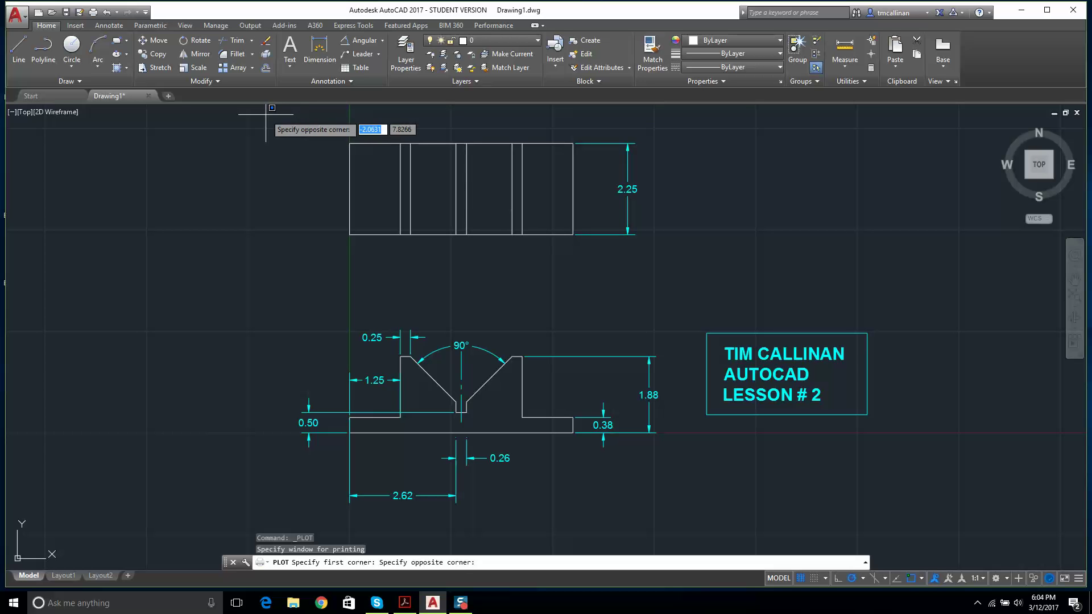
click(911, 523)
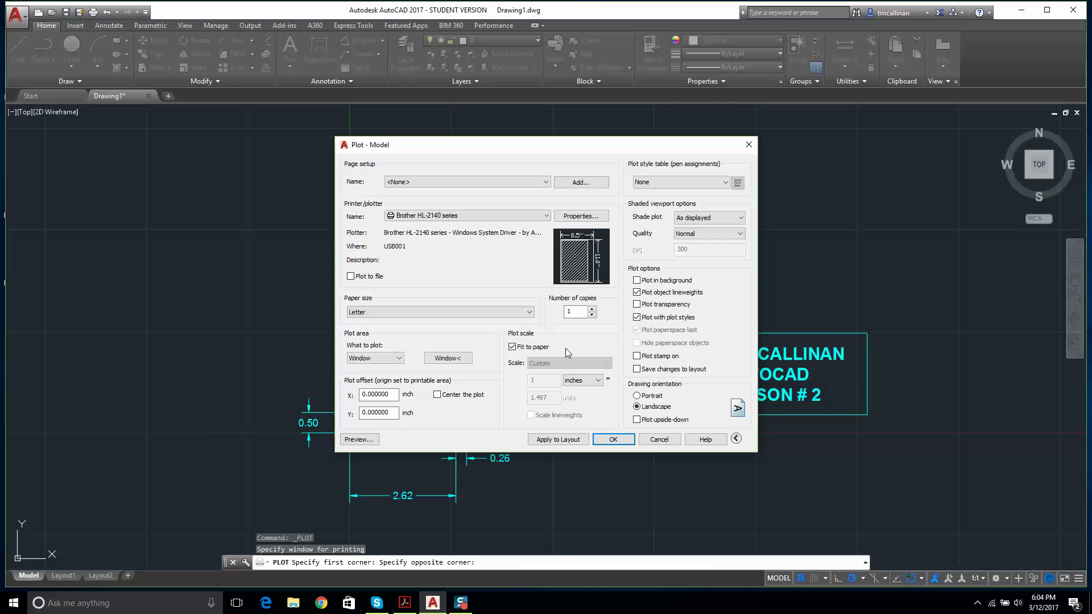
Center the plot on the sheet, preview it, and close the plot settings without plotting.
click(459, 394)
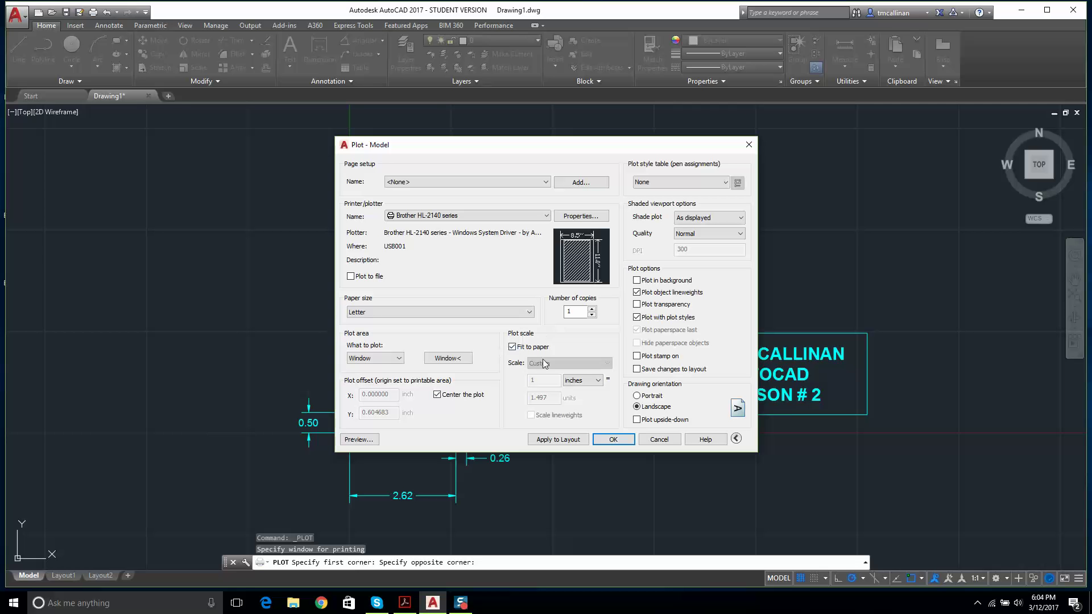
click(358, 439)
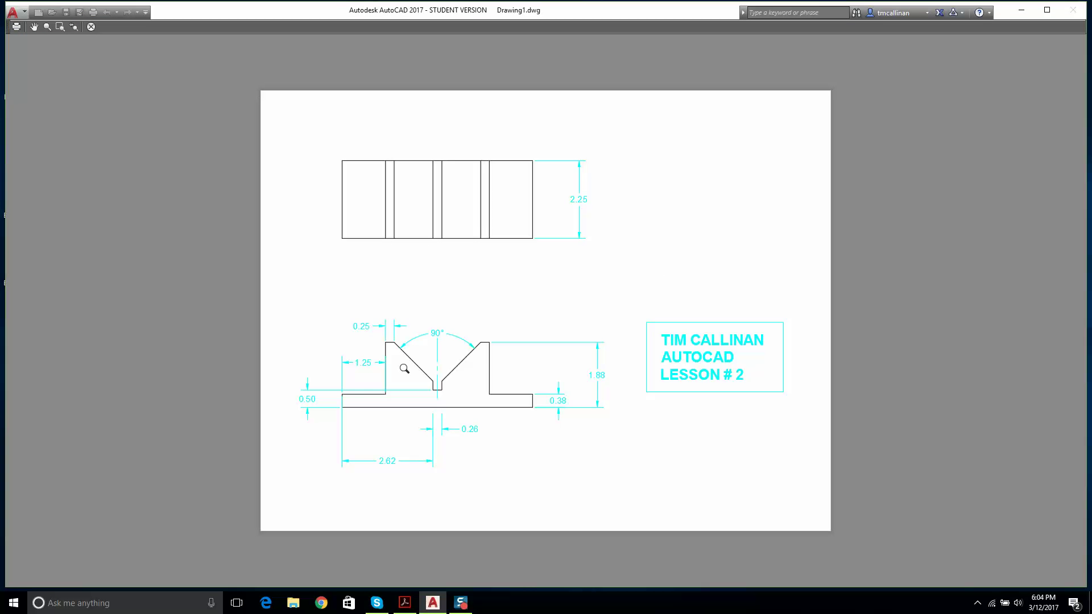
click(91, 28)
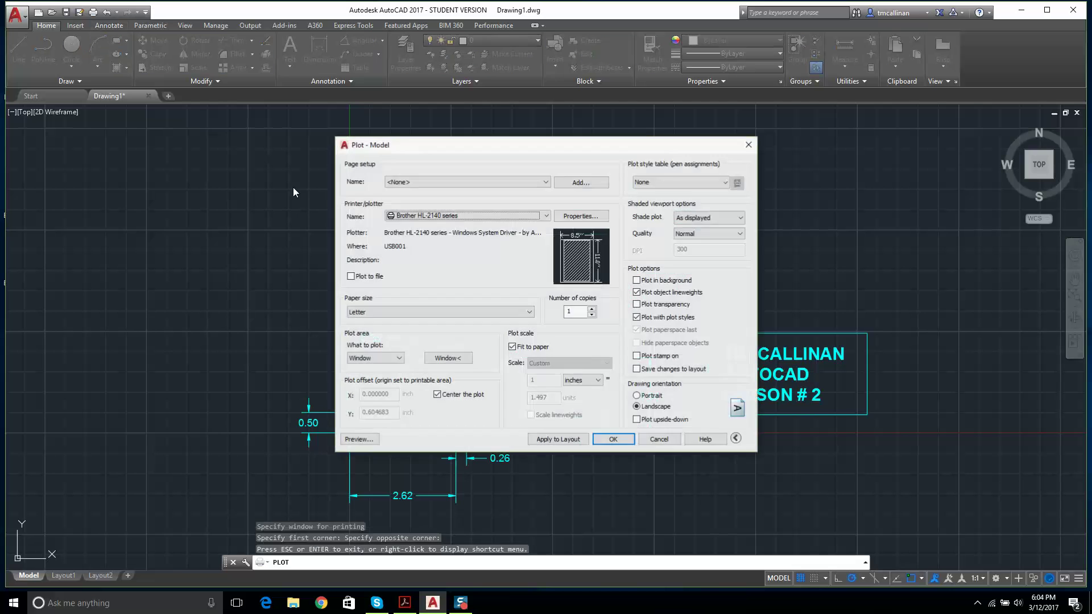
key(Escape)
Draw a large border rectangle enclosing both V-block views and the boxed title text.
scroll(523, 236, down, 4)
scroll(524, 225, up, 2)
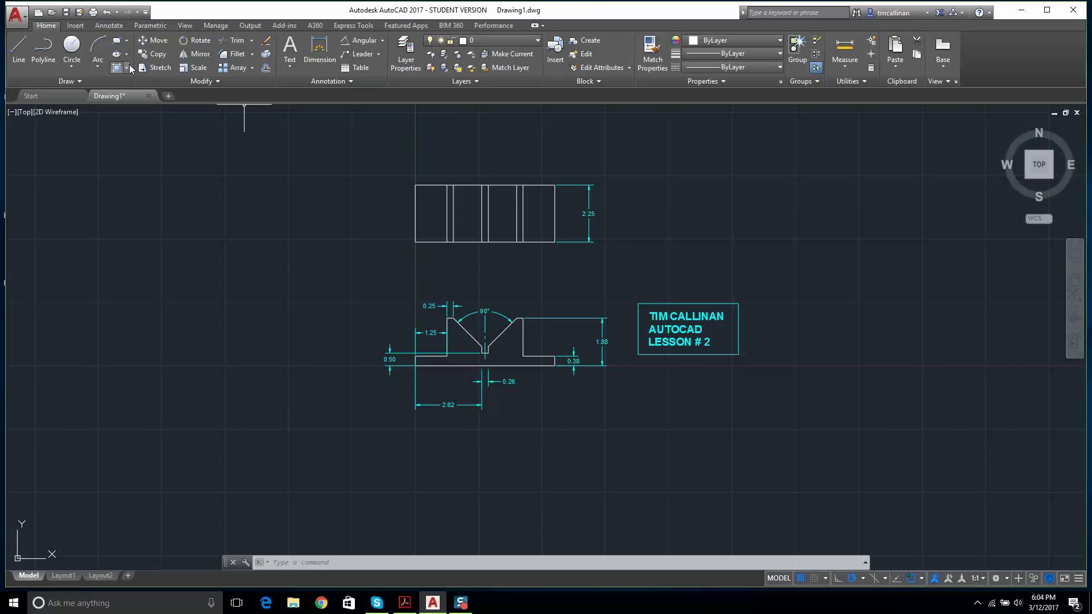
click(116, 41)
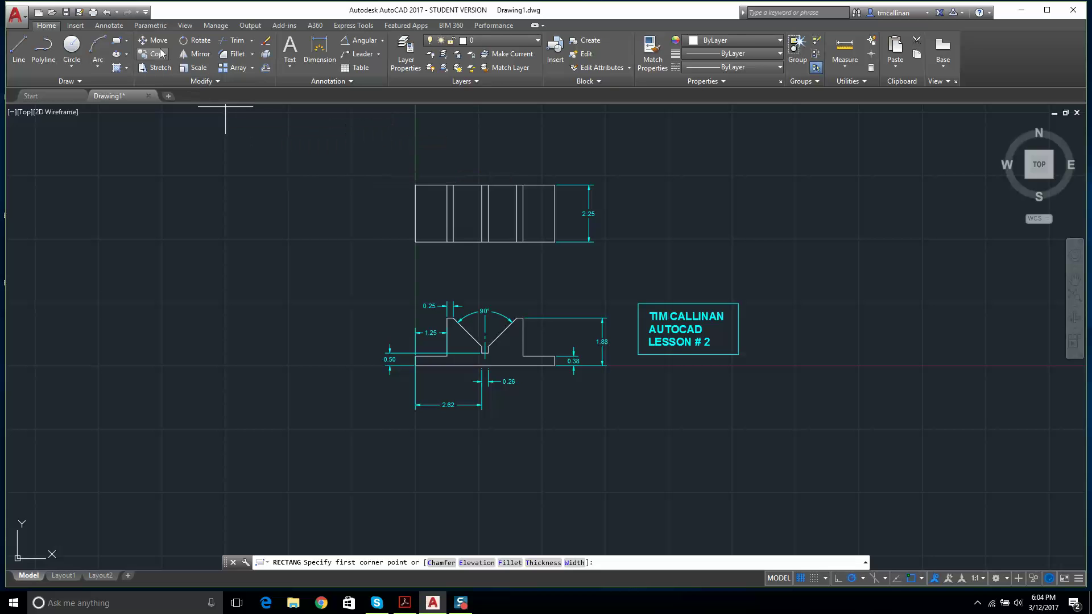
click(351, 141)
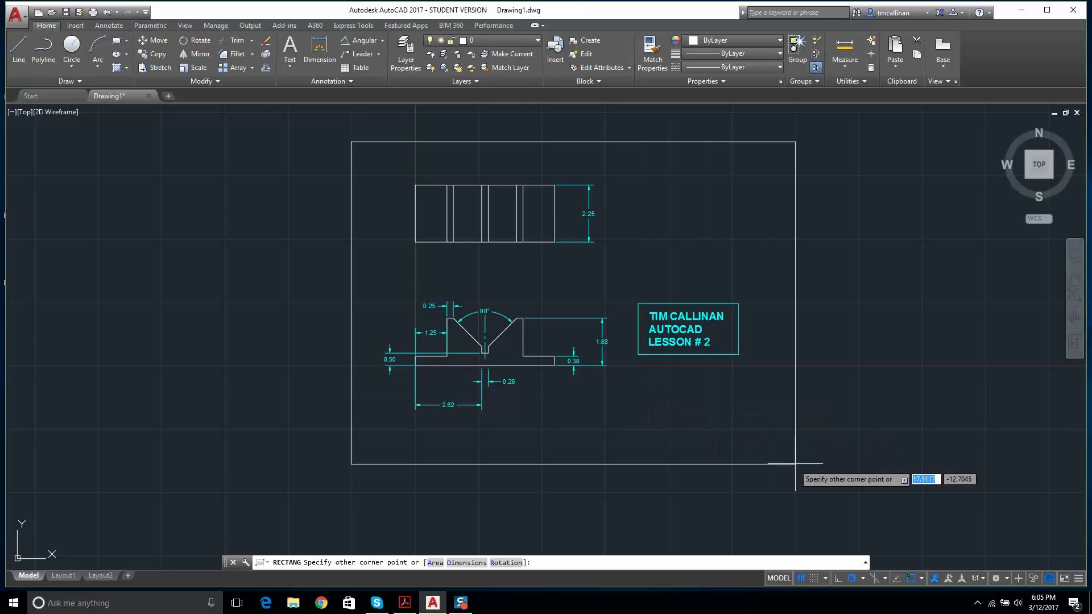
click(789, 431)
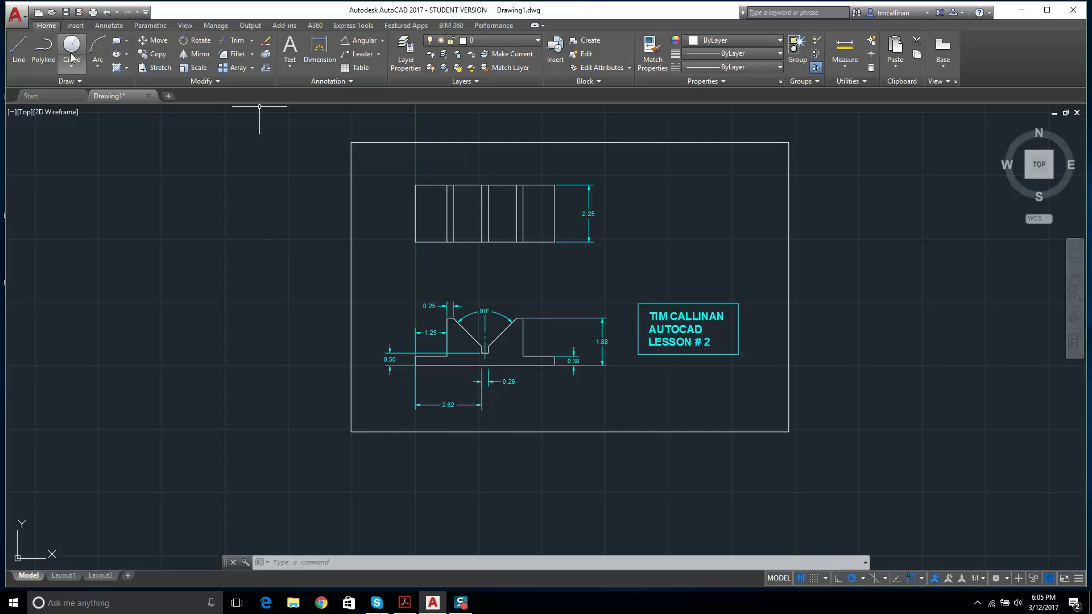
Save the drawing to the Desktop as AUTOCAD LESSON 2.
click(67, 14)
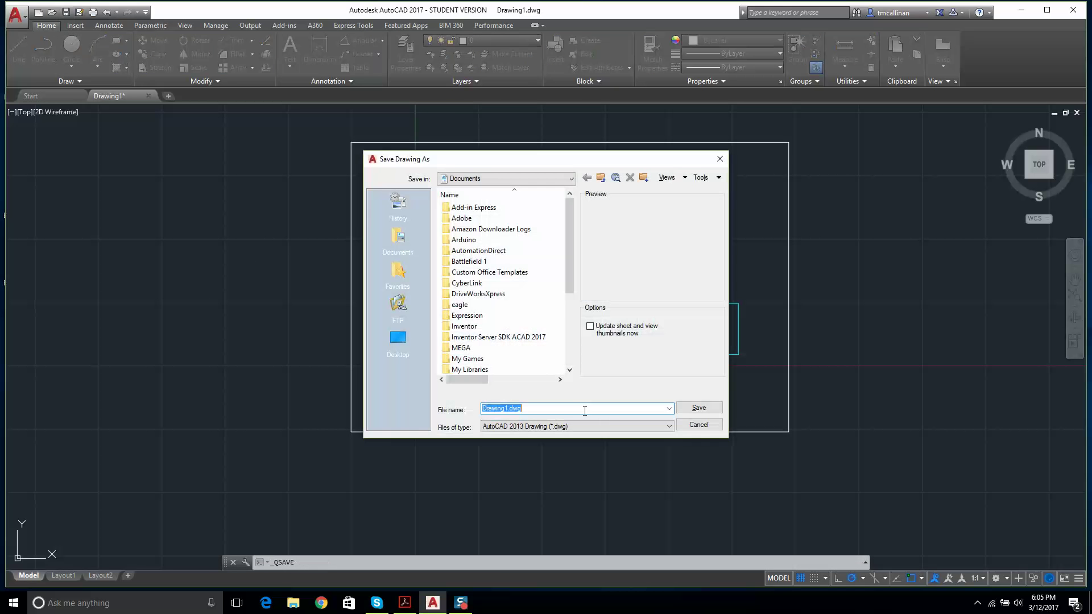
click(407, 344)
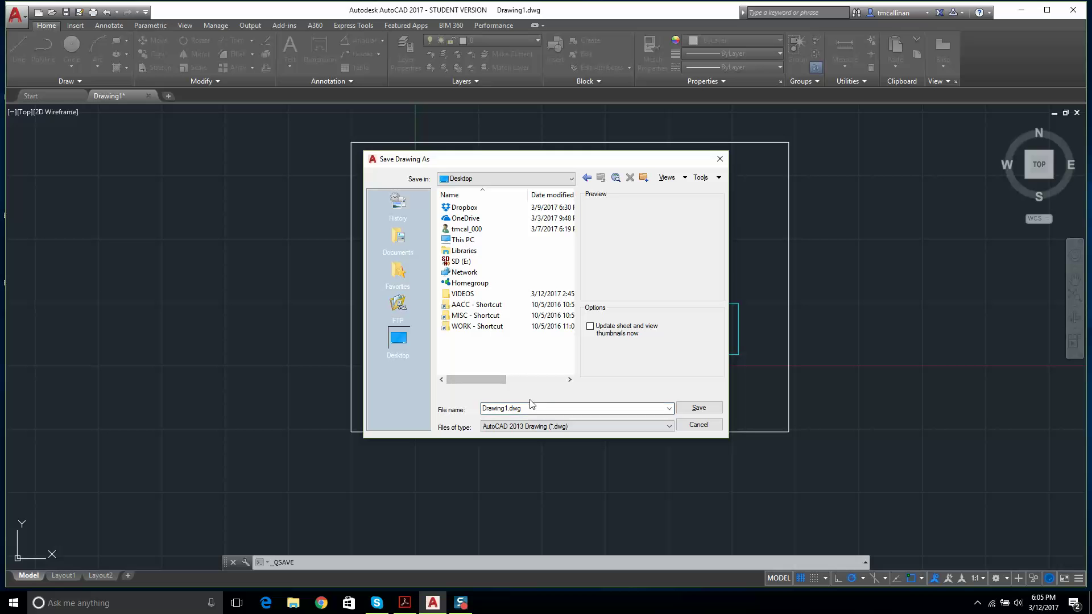
double_click(547, 409)
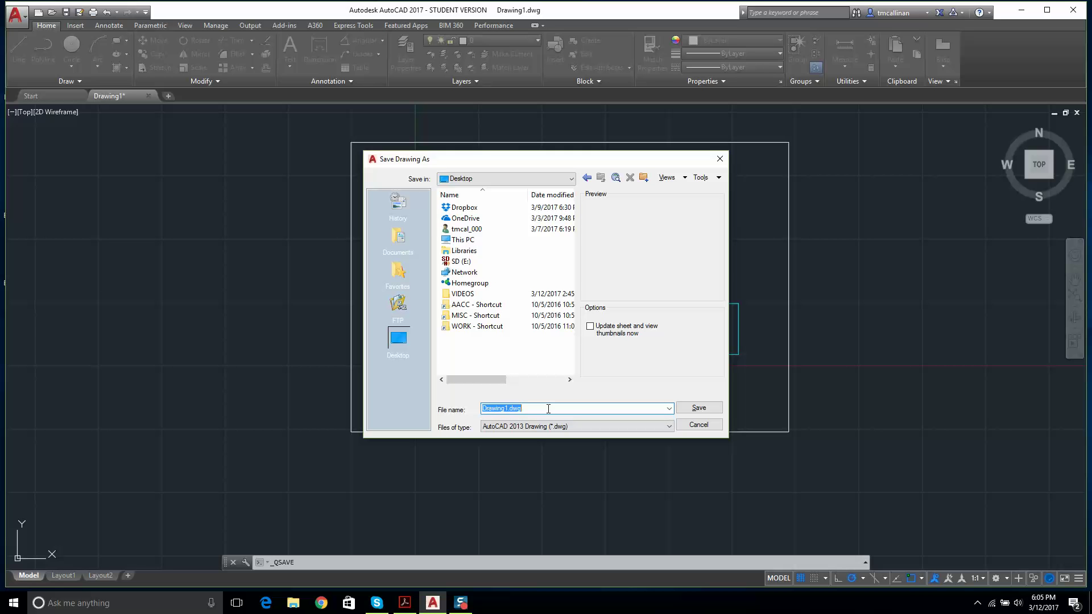
text(AUTOCAD LESSON 2)
key(Return)
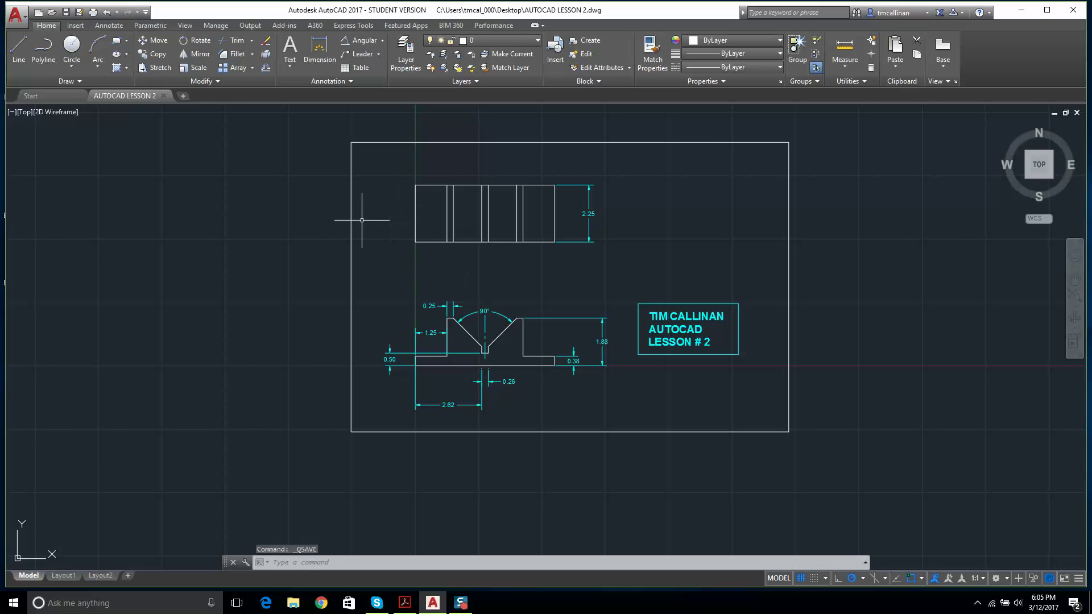
Open the plot settings and define a window plot area just outside the large border rectangle.
click(15, 15)
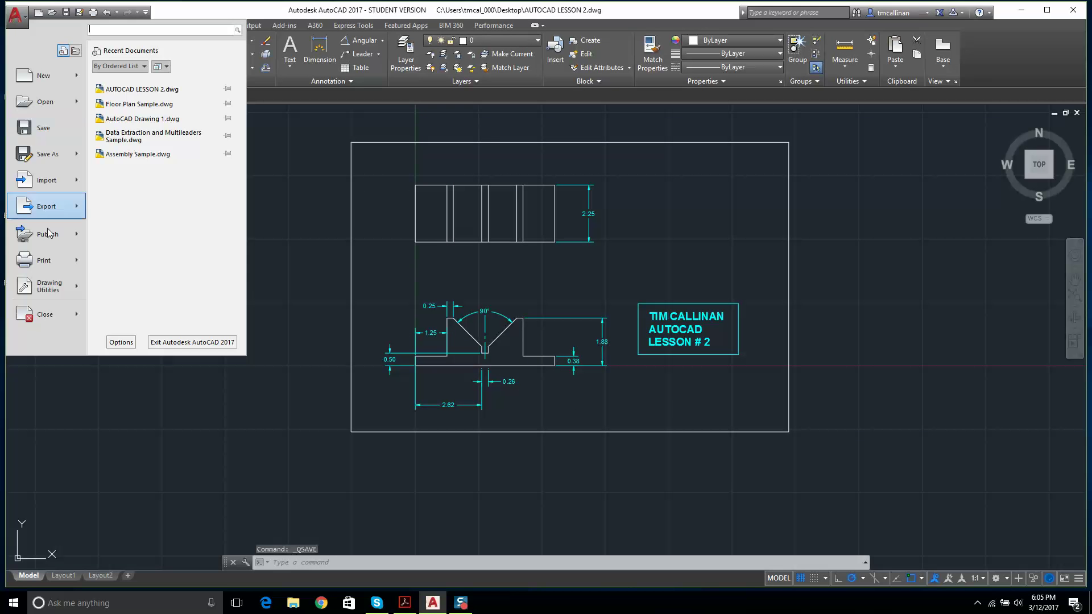
click(60, 260)
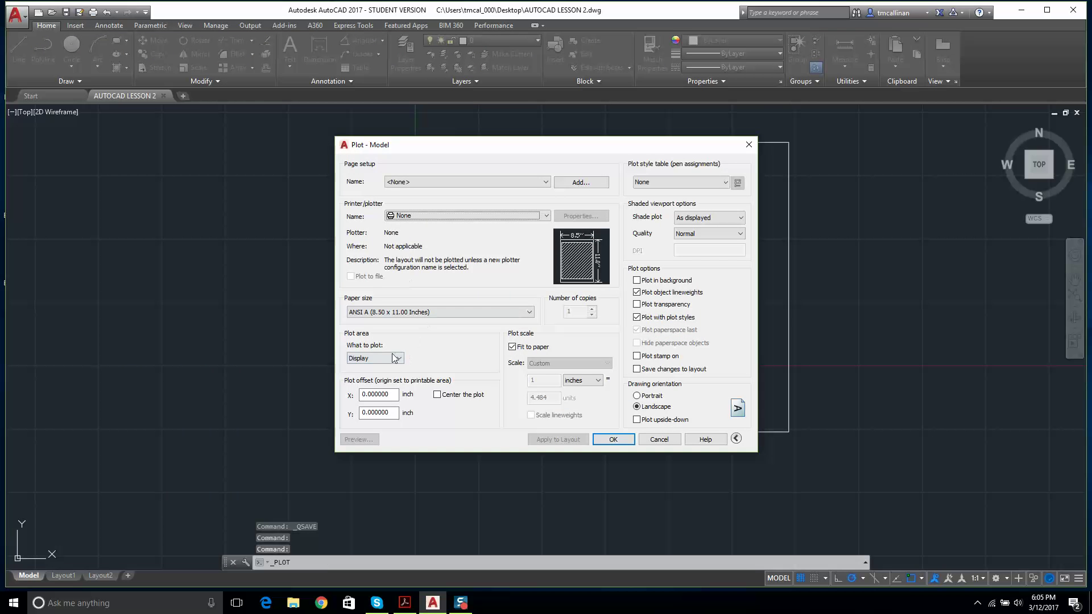
click(394, 358)
click(364, 390)
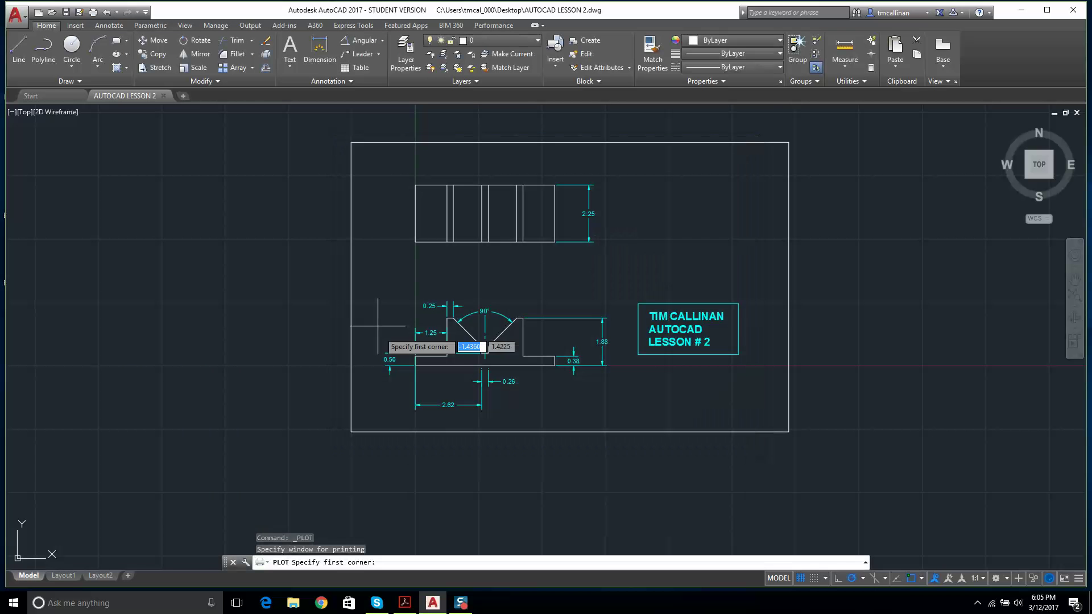
click(343, 136)
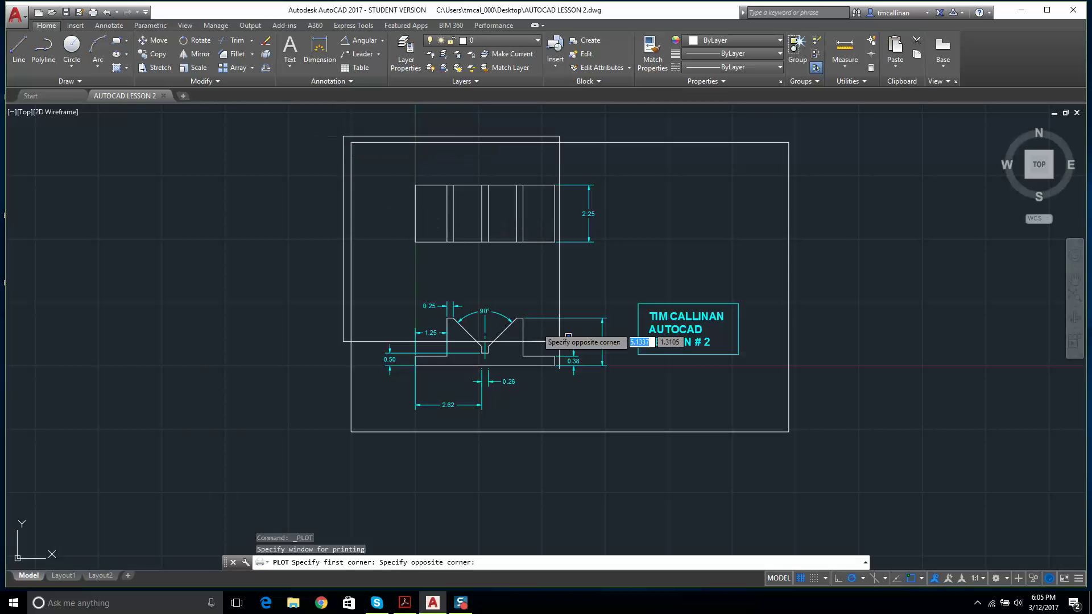
click(800, 439)
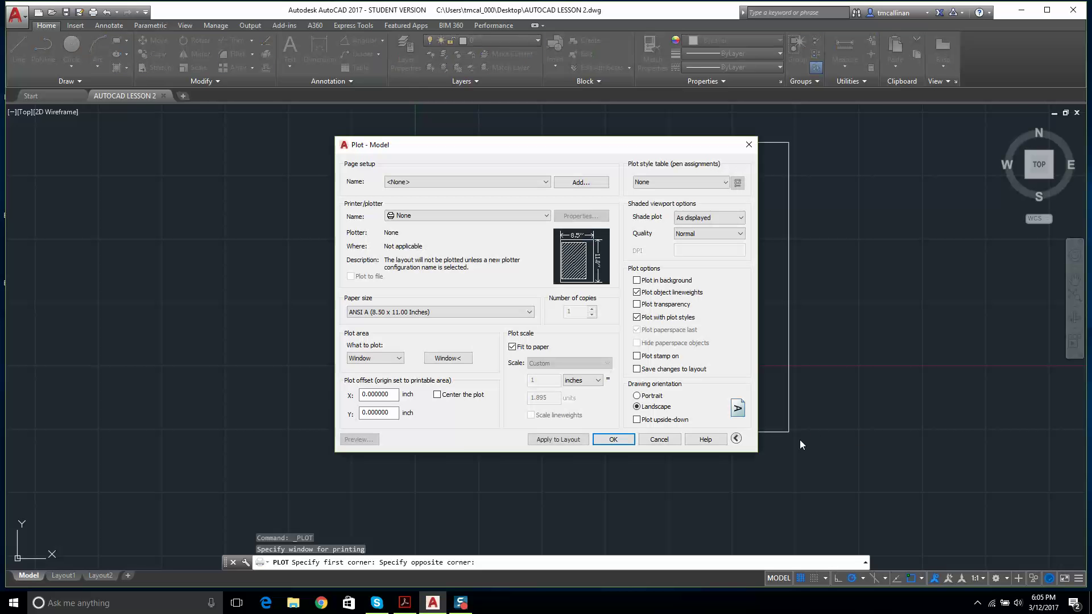
Choose the Brother HL-2140 series as the plot device.
click(456, 314)
click(455, 316)
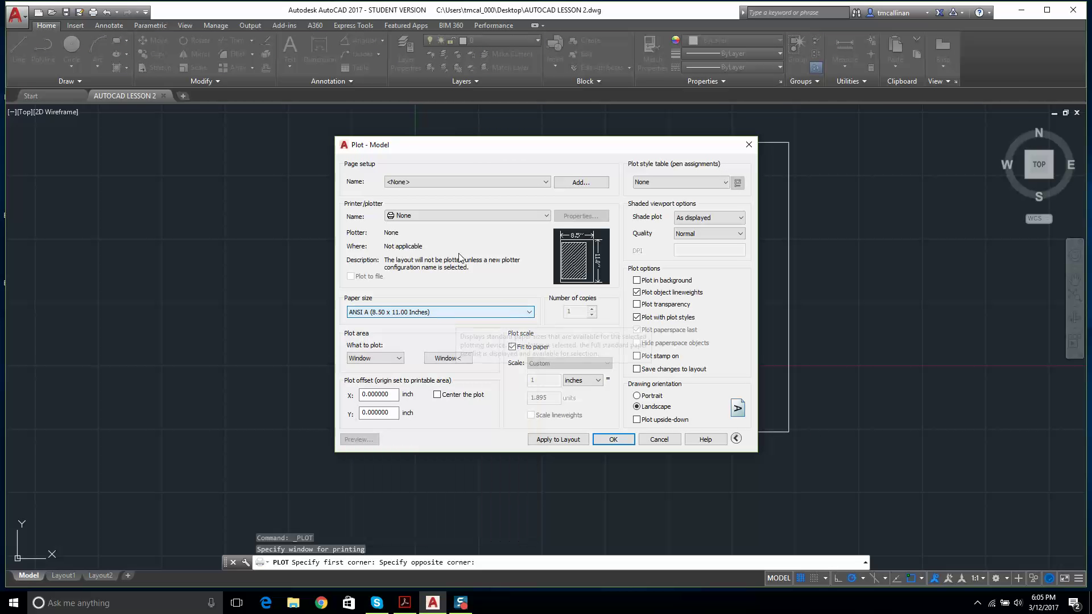
click(461, 217)
click(450, 281)
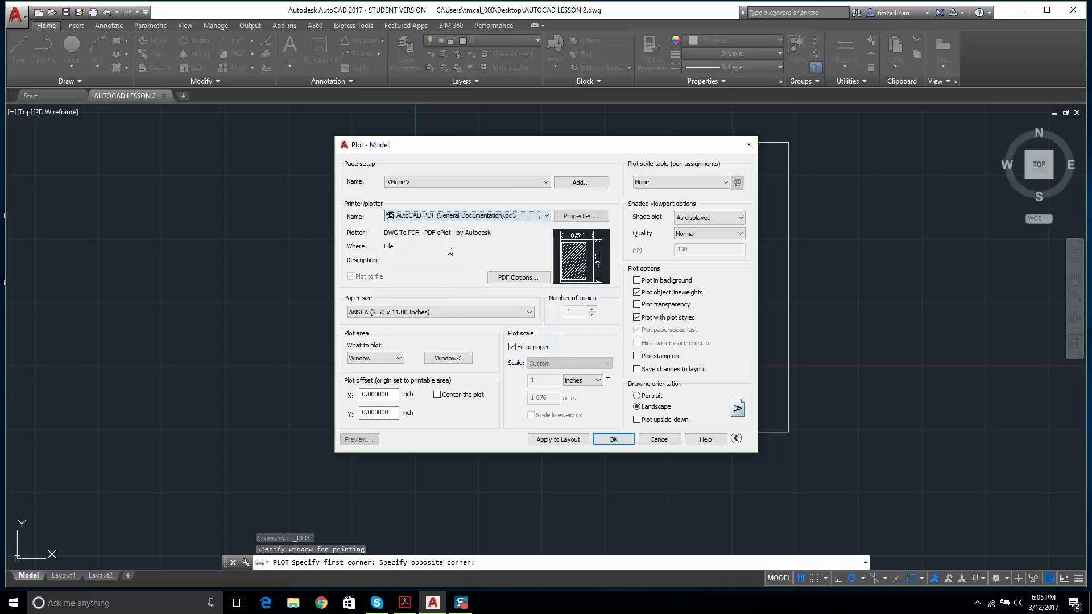
click(461, 218)
click(435, 274)
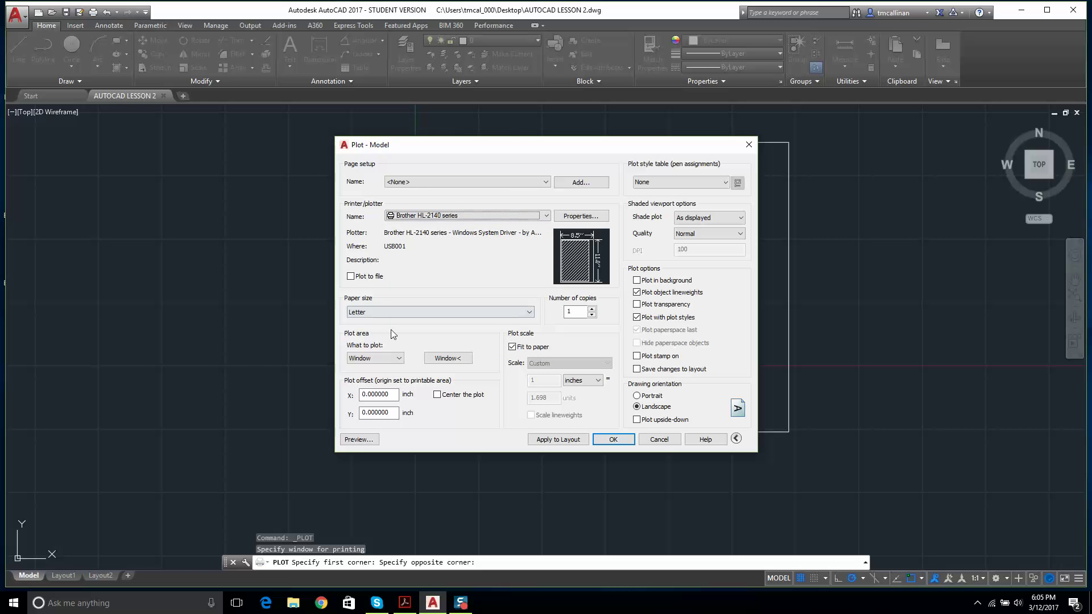
Preview the bordered plot, center it on the sheet and preview it again, closing the settings without plotting.
click(359, 440)
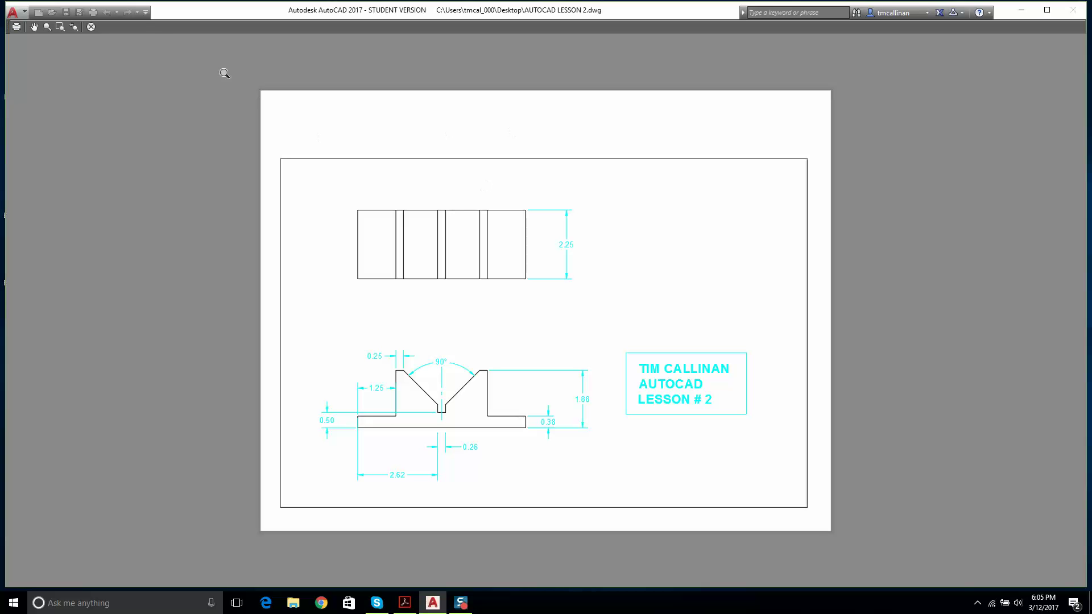
click(91, 27)
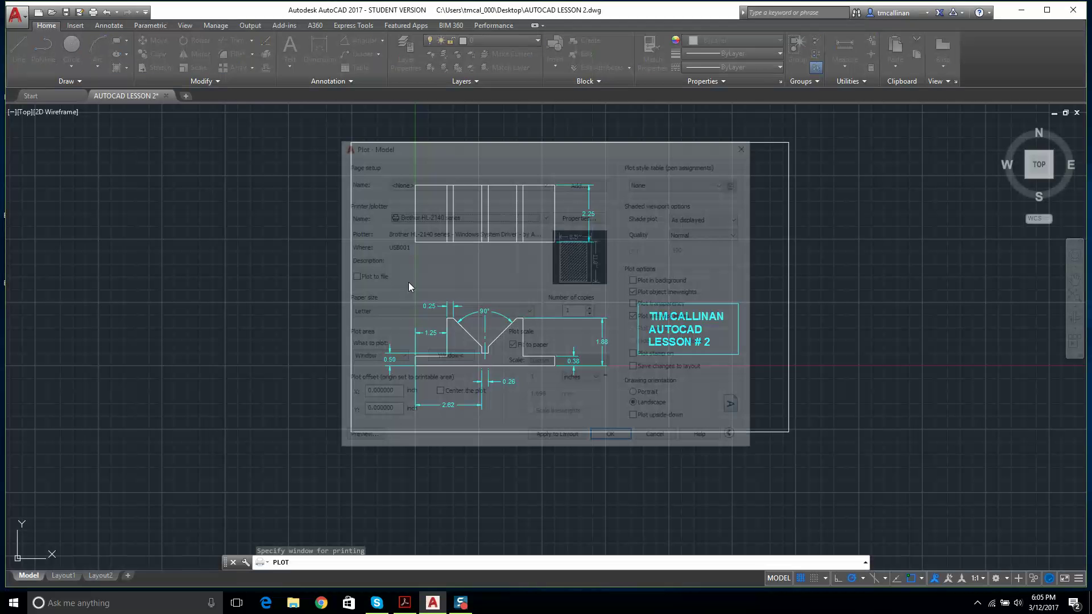
click(457, 396)
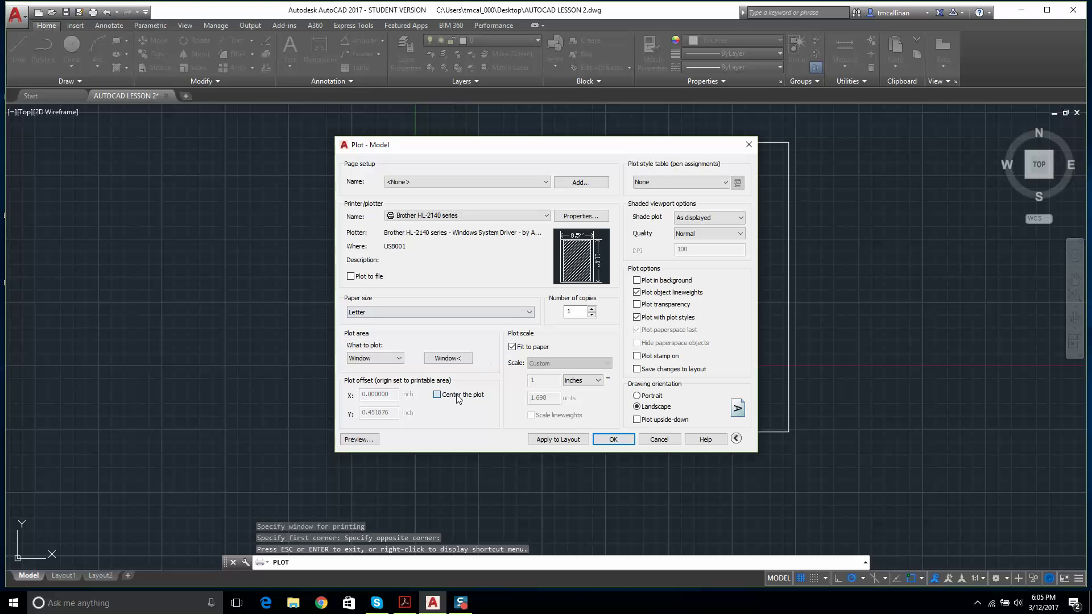
click(359, 439)
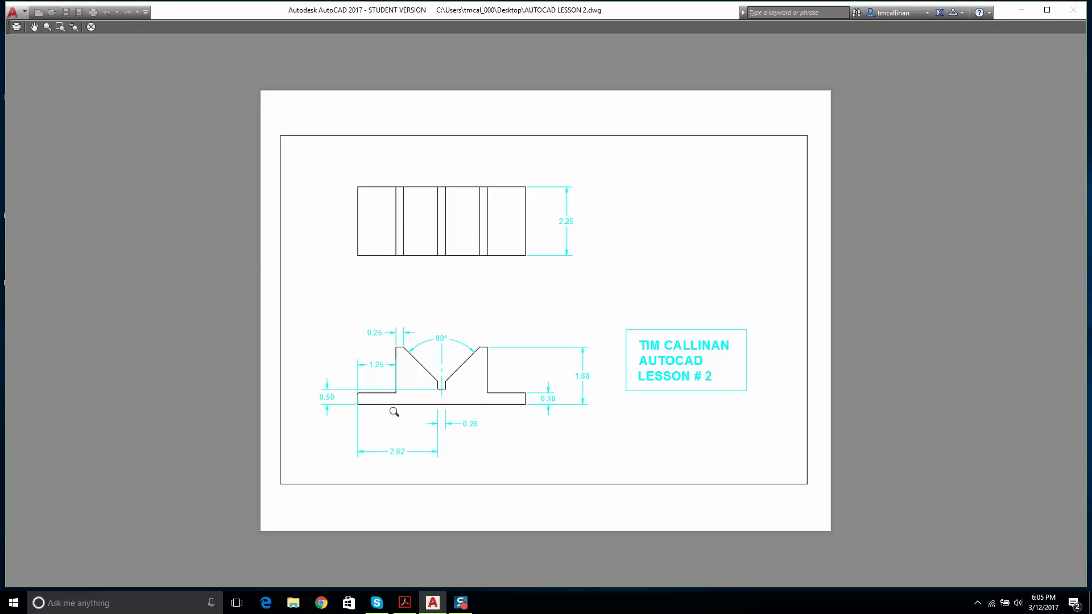
click(91, 26)
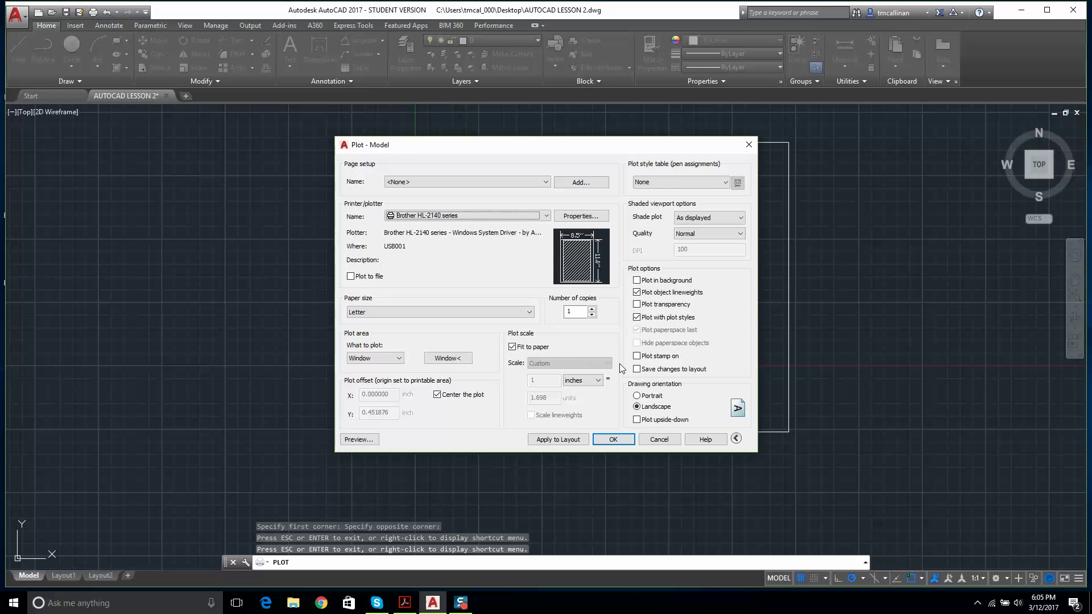
click(660, 441)
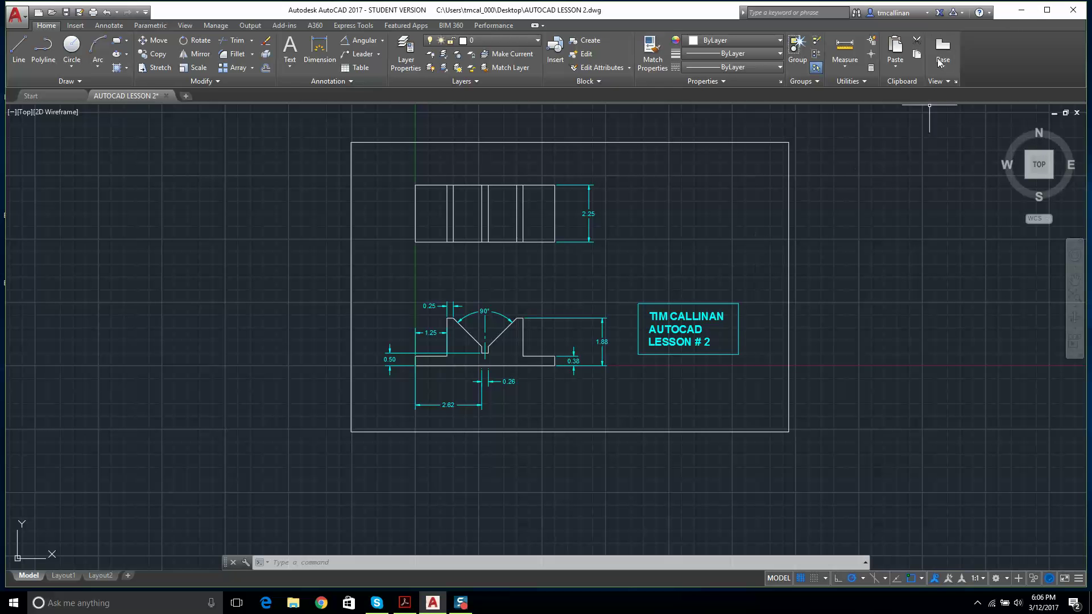
Switch to the AutoCAD exercises PDF in Acrobat Reader and examine Example 2 and the Example 3 bracket drawing.
click(1020, 7)
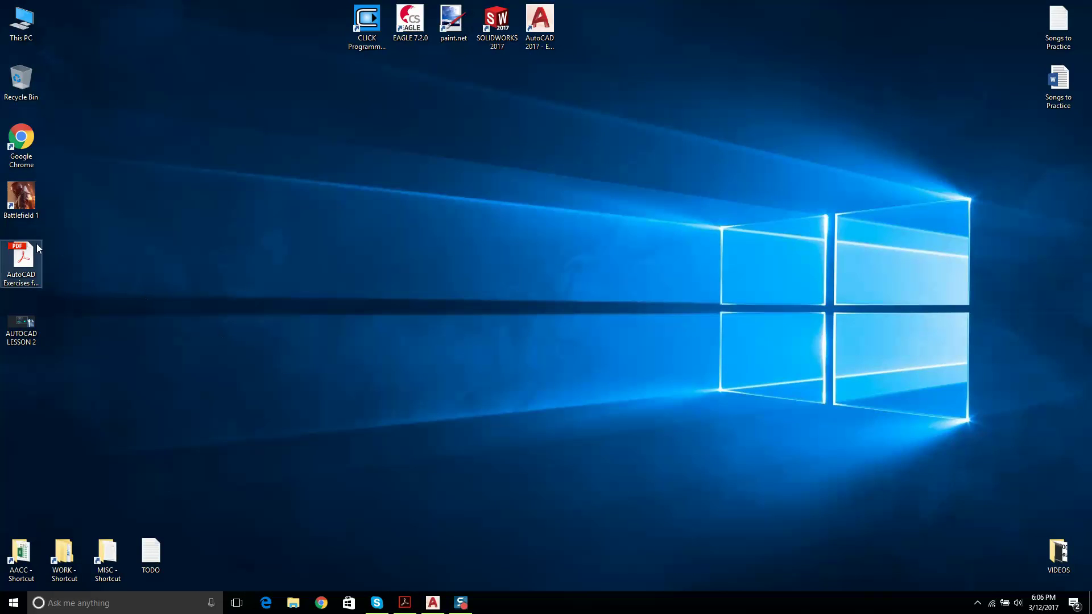
ctrl+scroll(398, 237, down, 5)
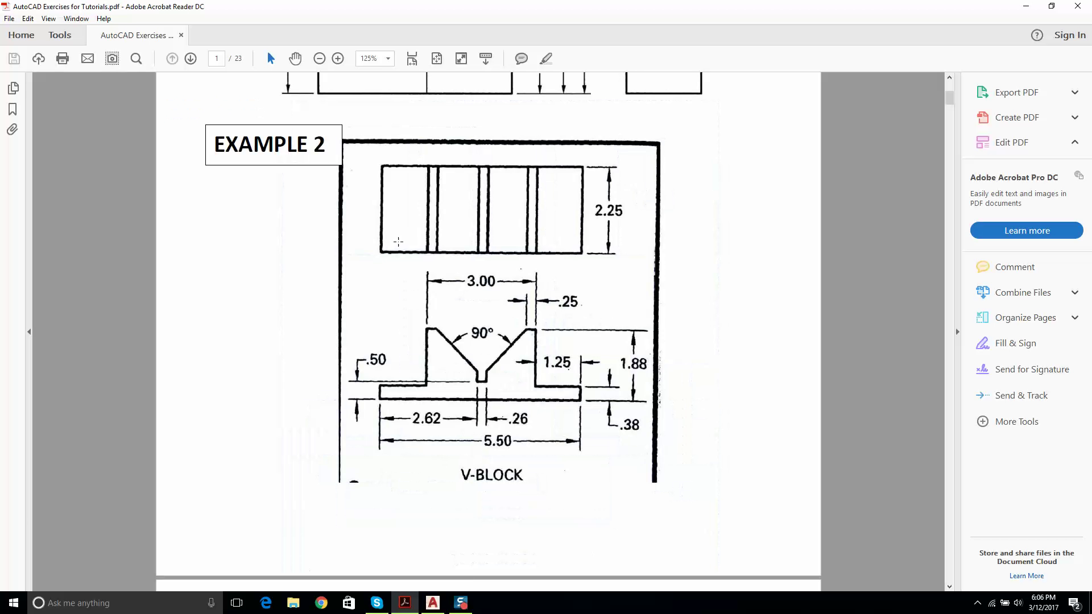
scroll(403, 237, down, 3)
ctrl+scroll(534, 345, up, 5)
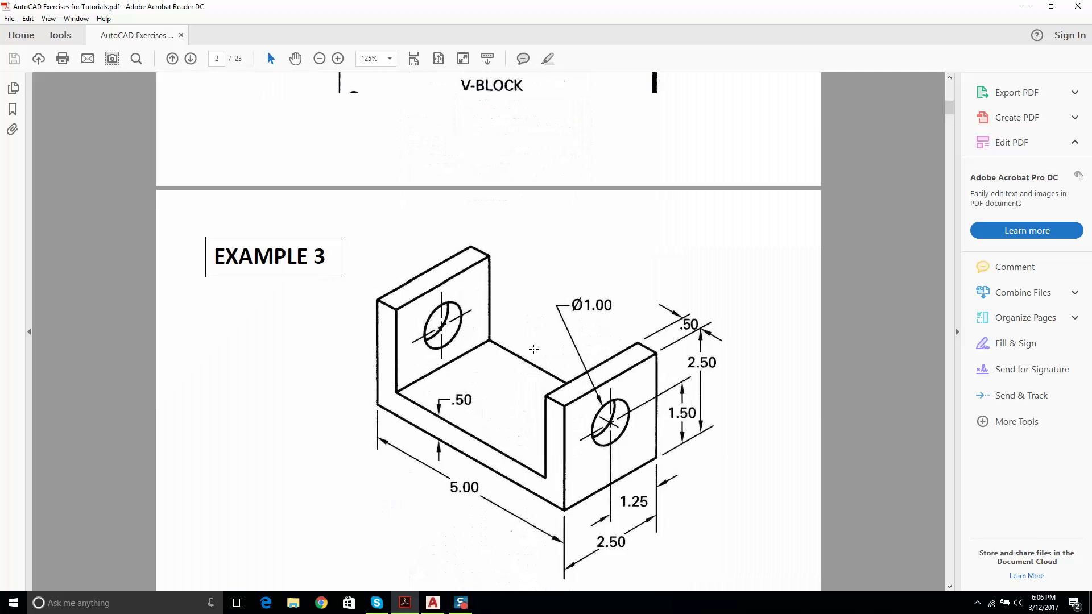
ctrl+scroll(533, 344, down, 3)
scroll(534, 347, up, 6)
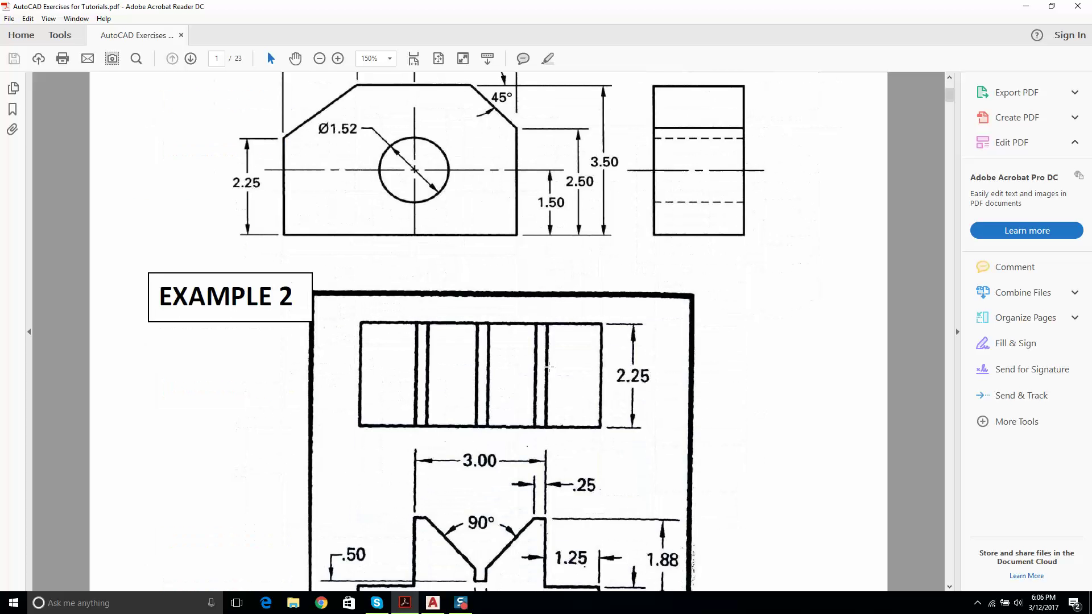
ctrl+scroll(549, 363, up, 2)
scroll(548, 364, down, 10)
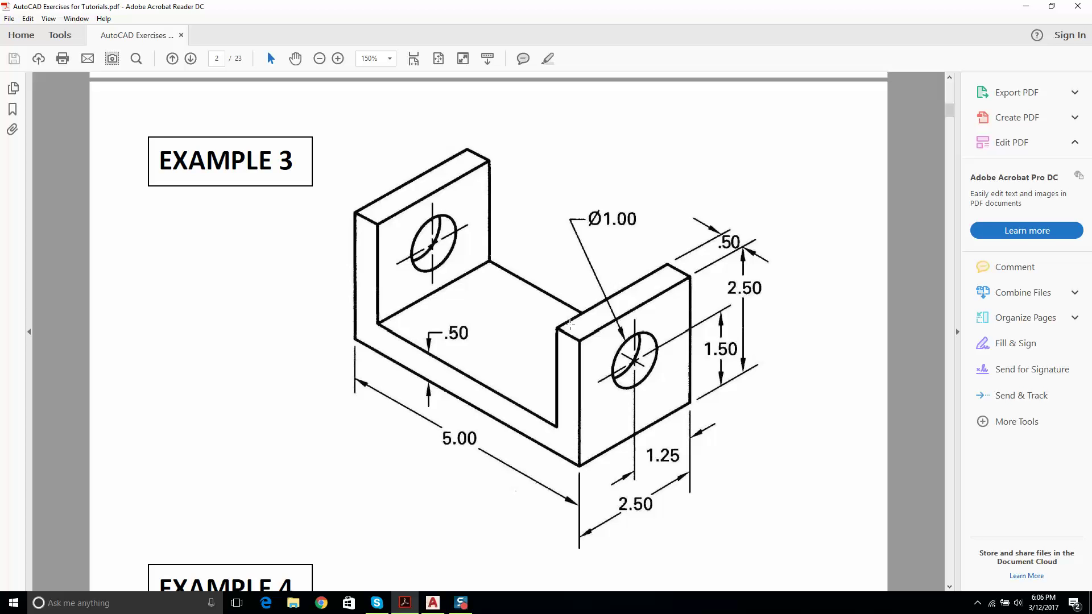
scroll(568, 326, down, 1)
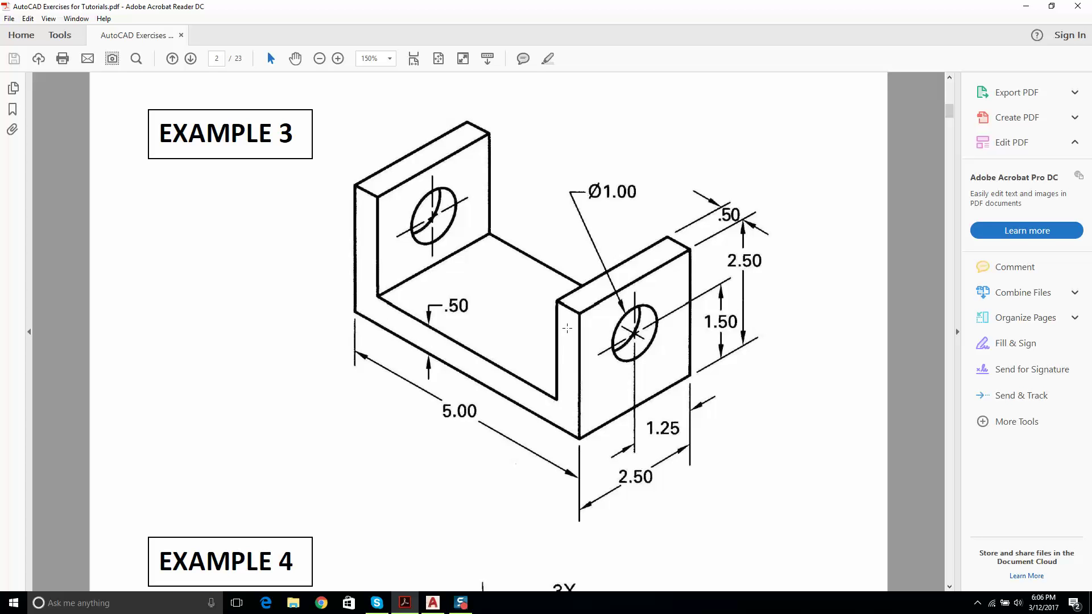